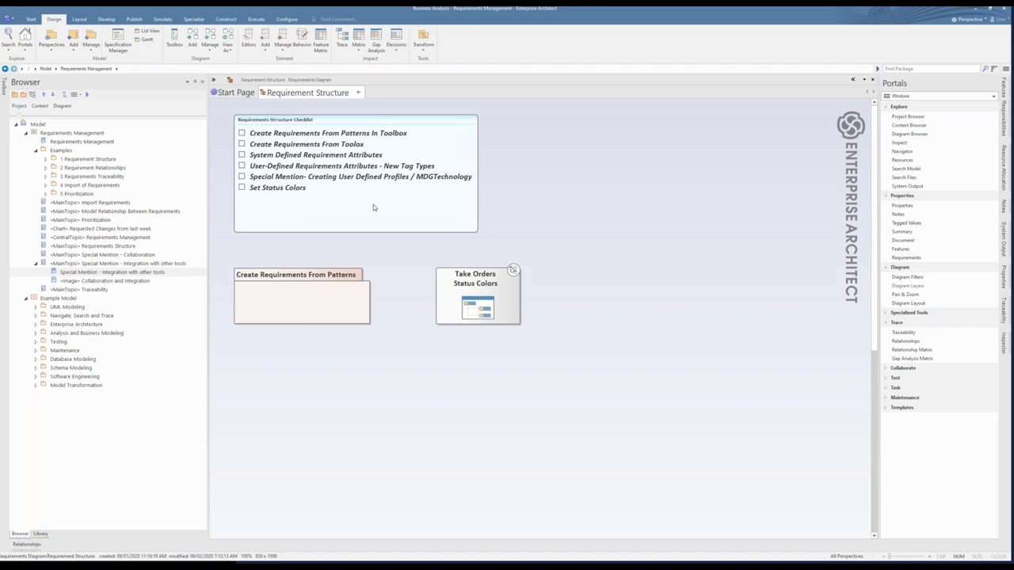
Open the Create Requirements From Patterns diagram from its package and keep the Toolbox permanently displayed
double_click(312, 306)
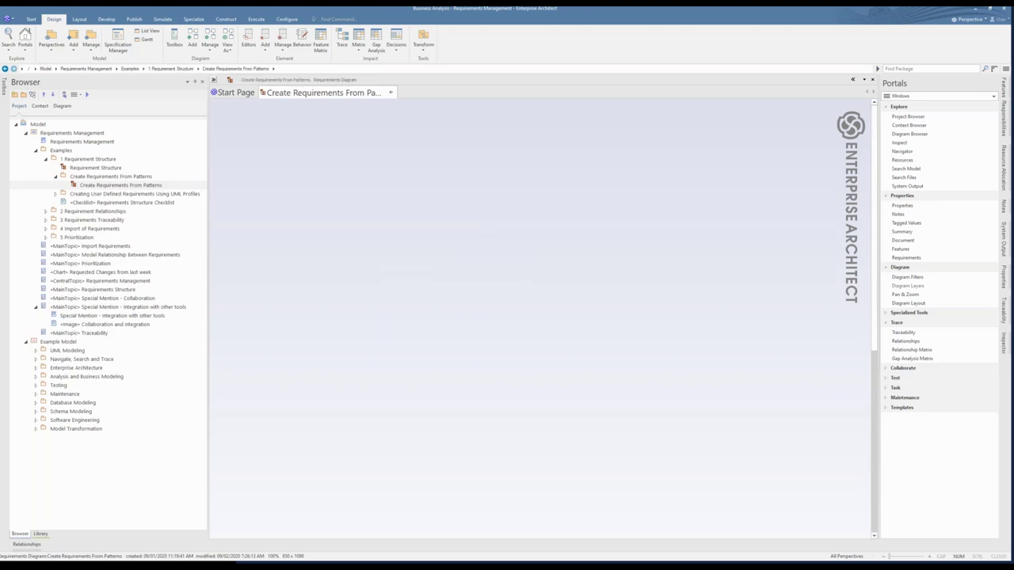
mouse_move(4, 85)
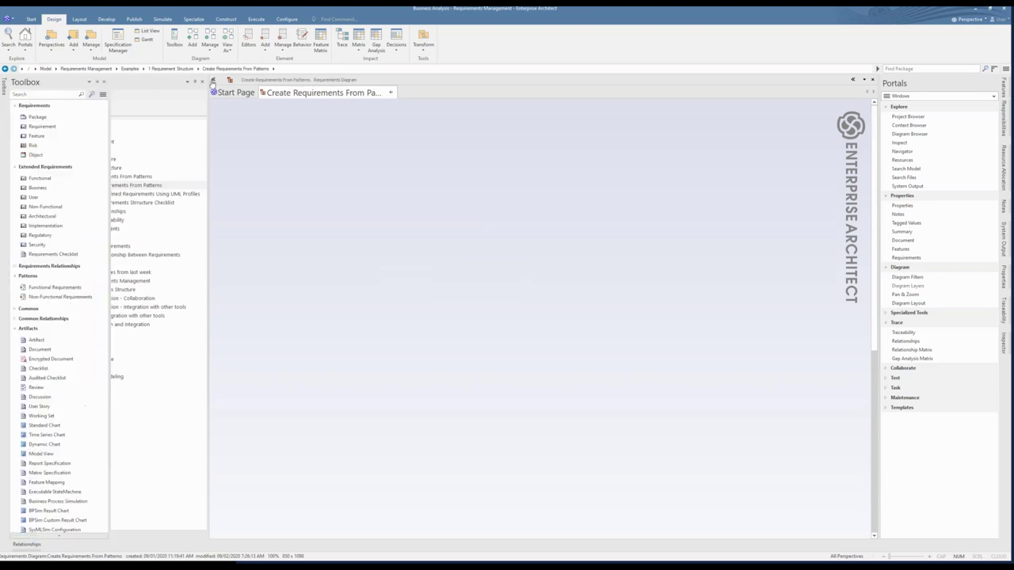
click(97, 82)
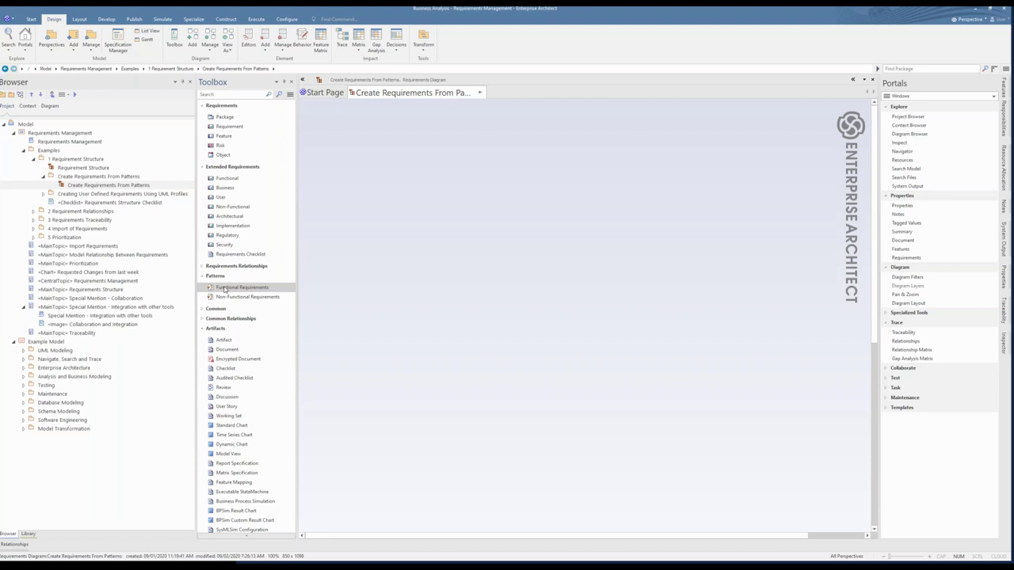
Add the Functional Requirements pattern to the empty Create Requirements From Patterns diagram with its default elements
drag(225, 290, 335, 187)
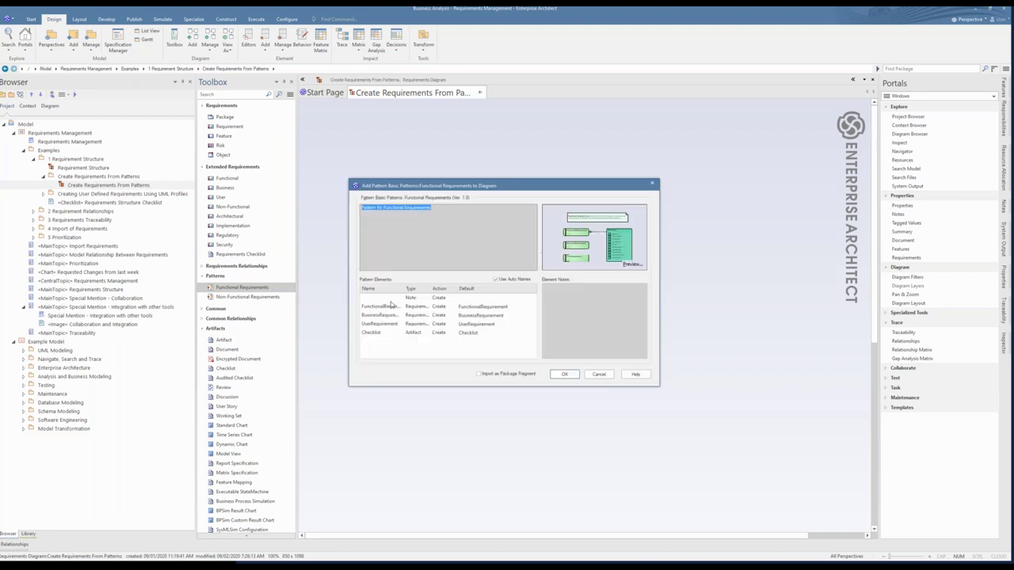
click(566, 376)
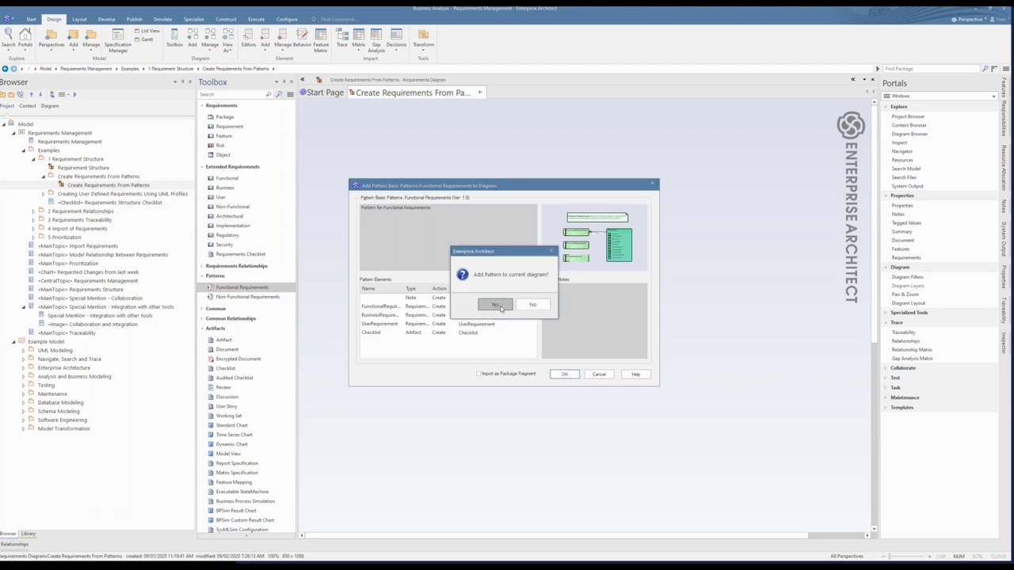
click(497, 305)
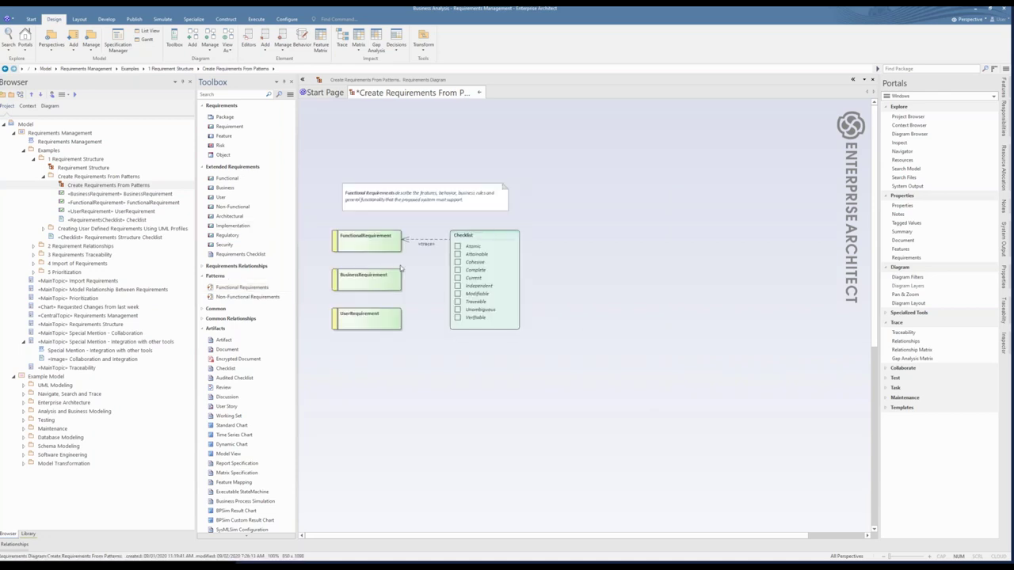
Examine the general properties of the FunctionalRequirement element without changing them
click(365, 251)
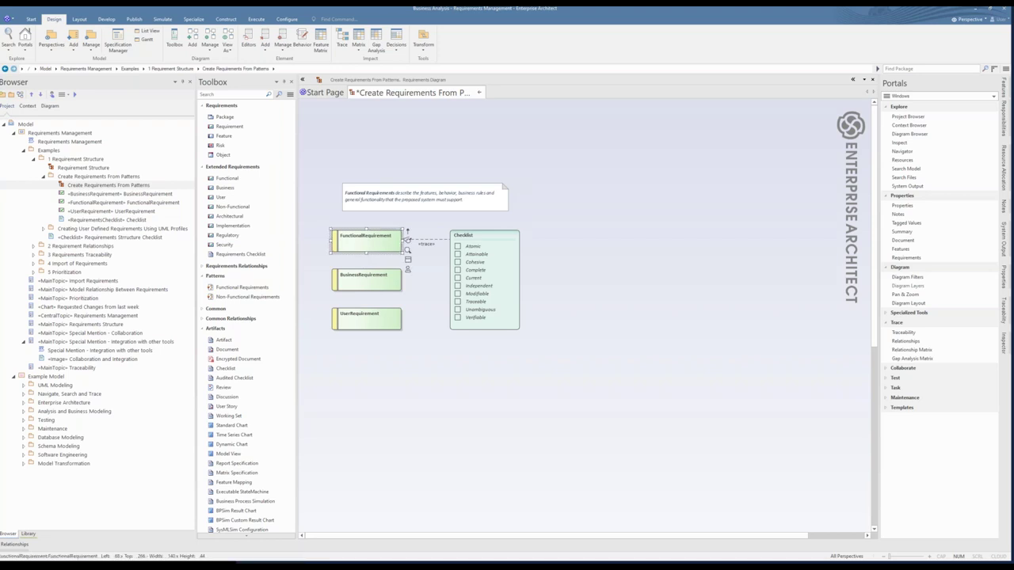
double_click(367, 243)
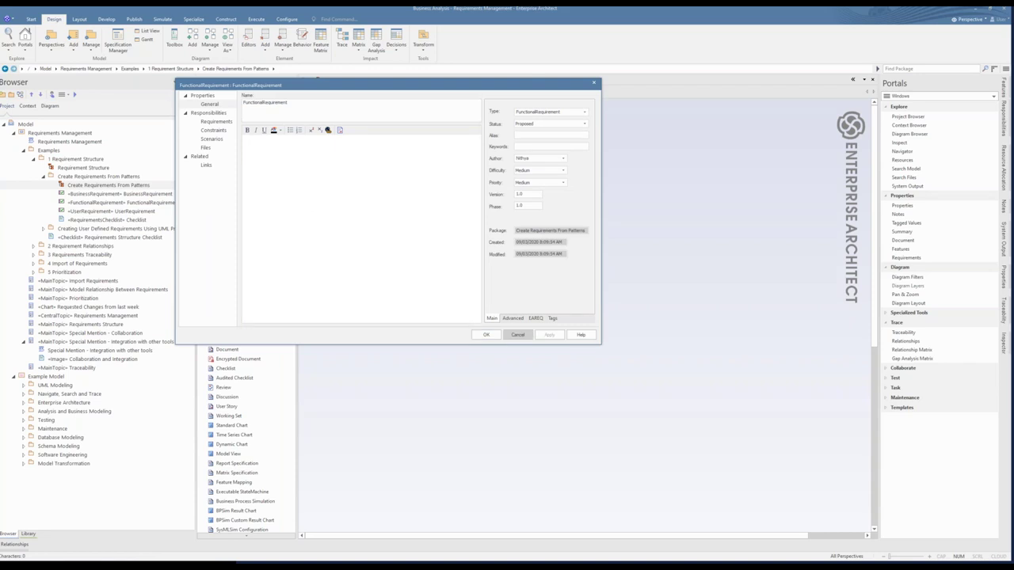
click(517, 334)
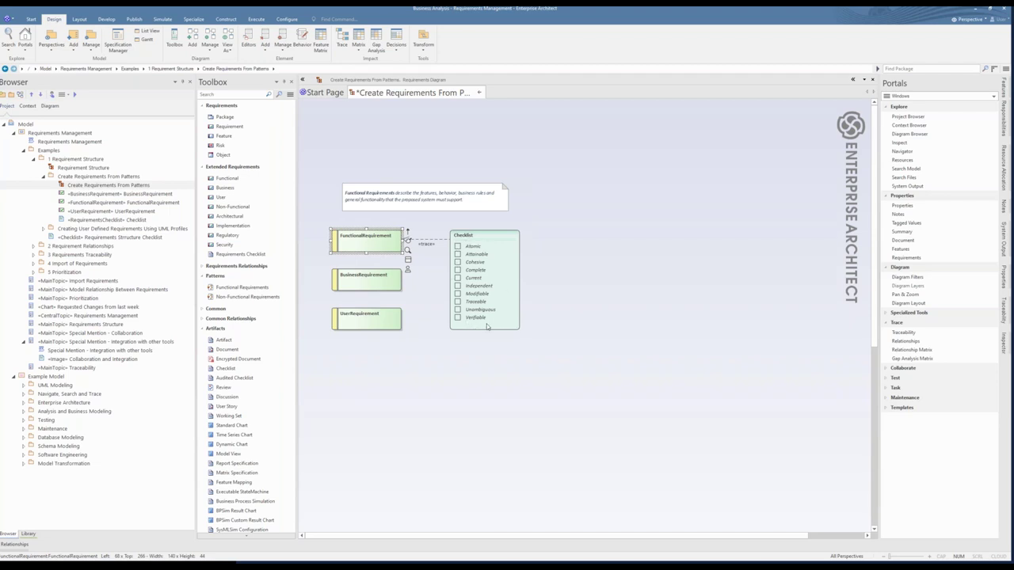
click(524, 351)
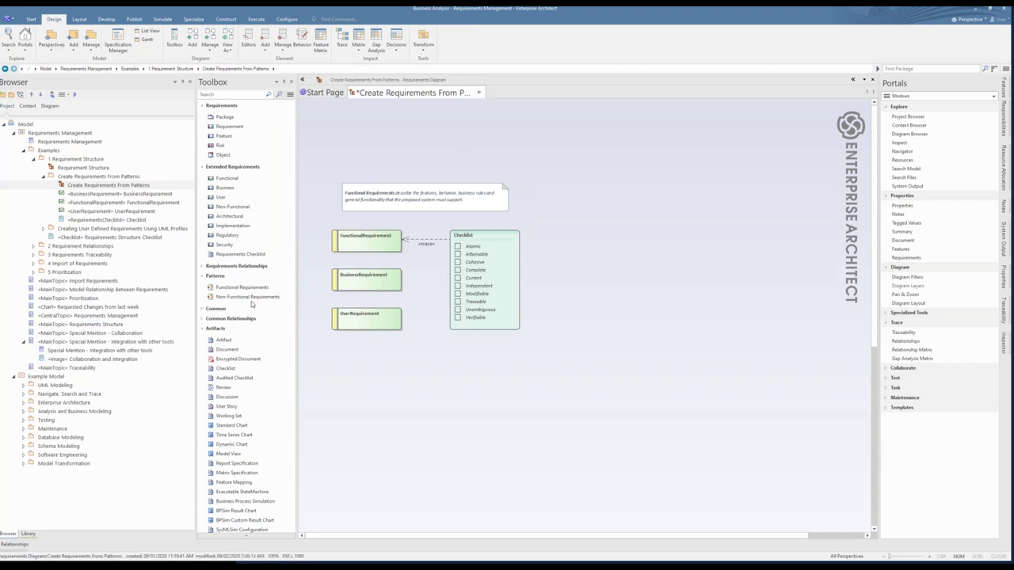
Add the Non-Functional Requirements pattern with its default elements beneath the functional requirements and review the whole diagram
drag(252, 299, 342, 359)
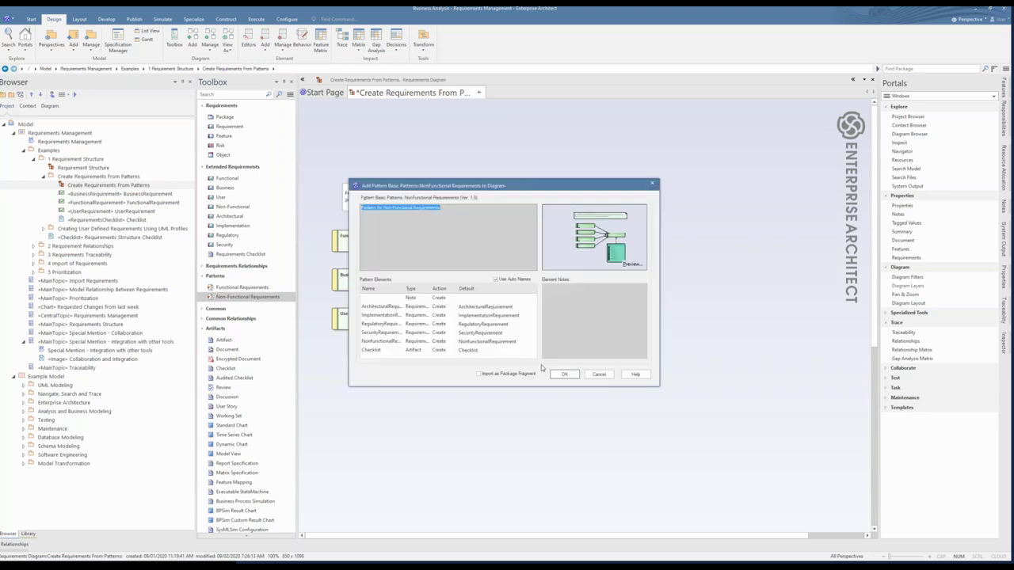
click(562, 375)
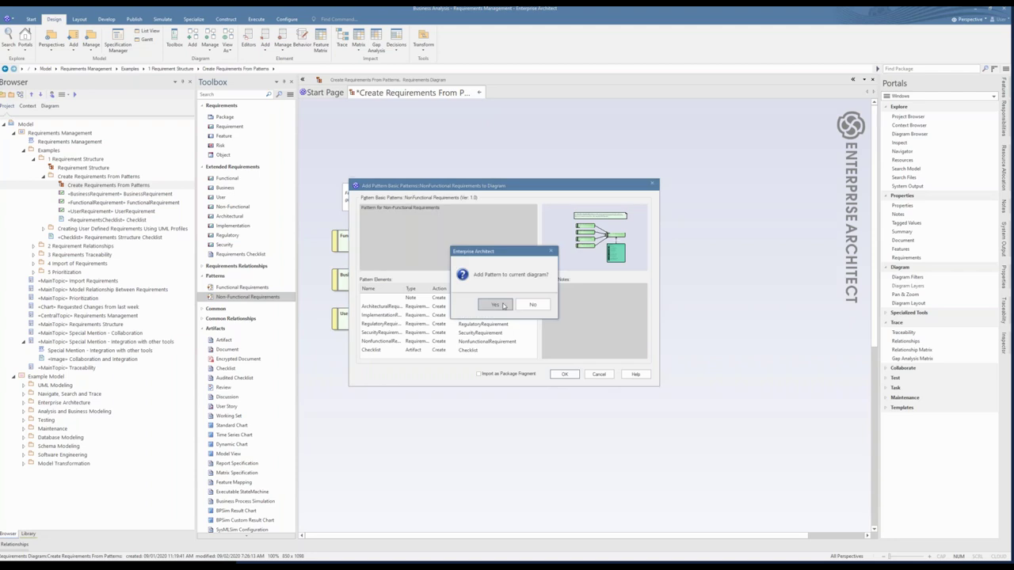
click(503, 306)
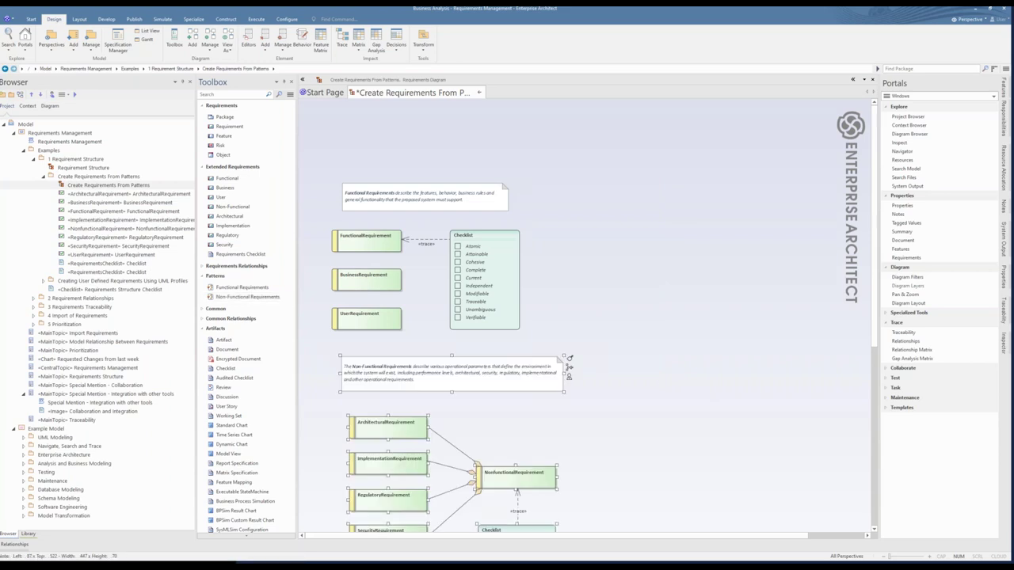
scroll(586, 316, down, 3)
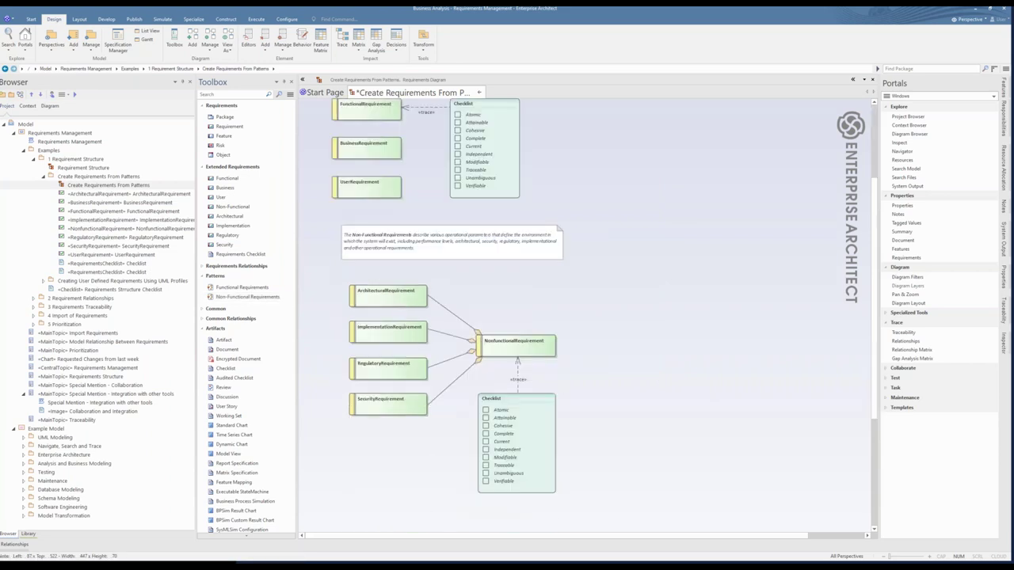
scroll(575, 287, down, 3)
scroll(576, 287, up, 3)
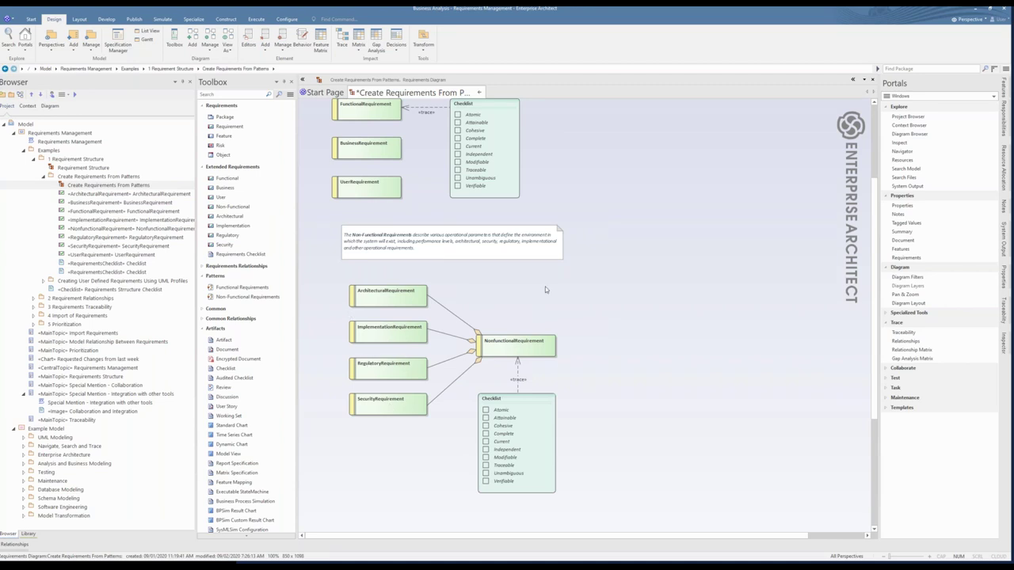
scroll(545, 287, up, 3)
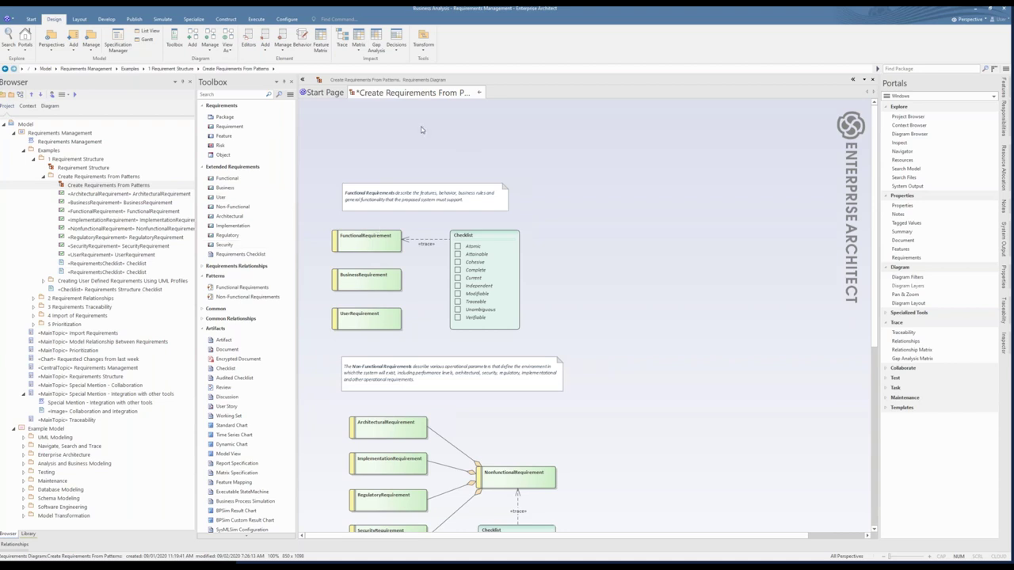
Save and close the patterns diagram, then mark "Create Requirements From Patterns In Toolbox" as done in the Requirements Structure Checklist
key(ctrl+s)
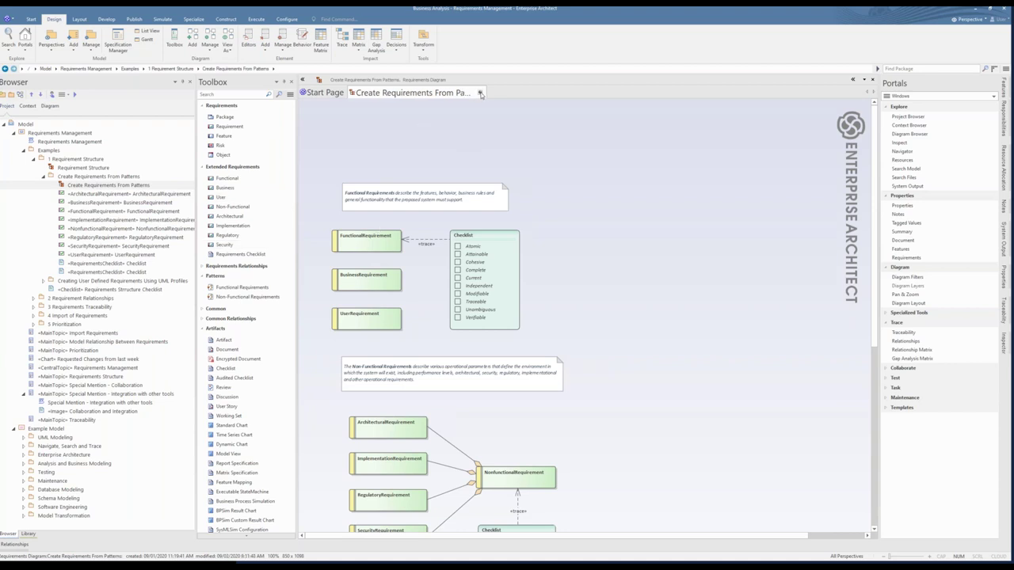
key(ctrl+F4)
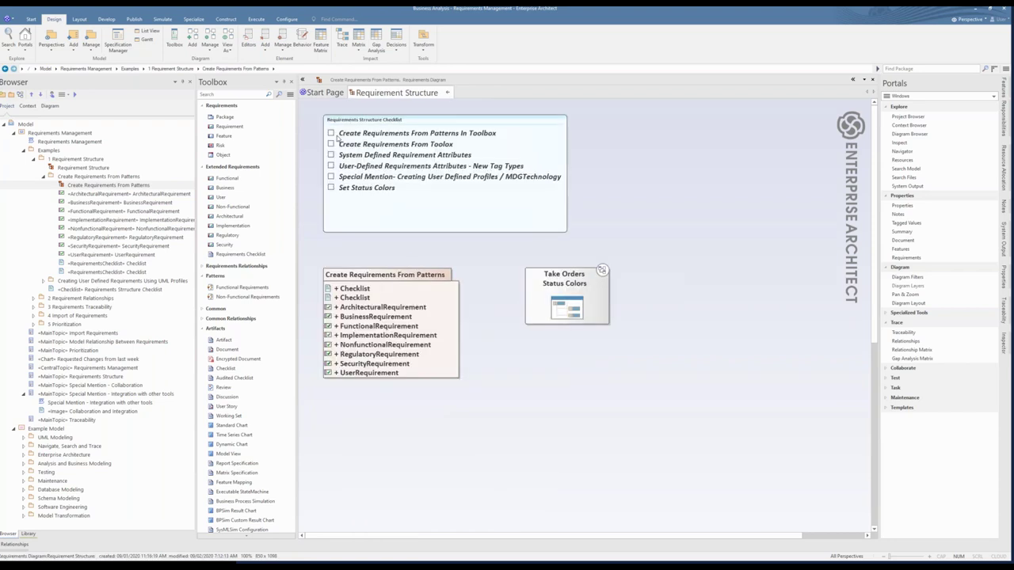
click(330, 133)
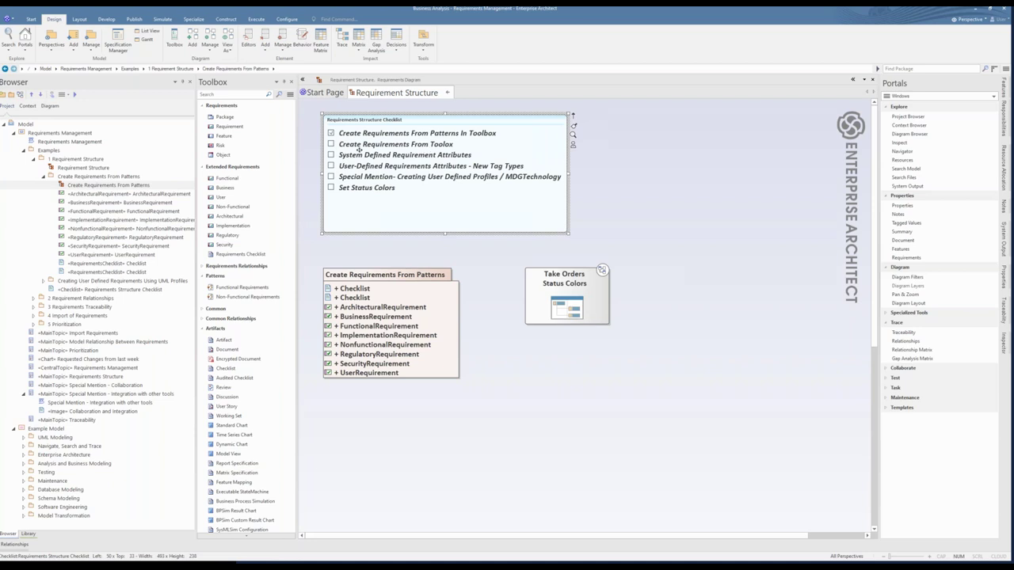
Place a Non-Functional requirement with its default name below the Take Orders Status Colors element
click(226, 207)
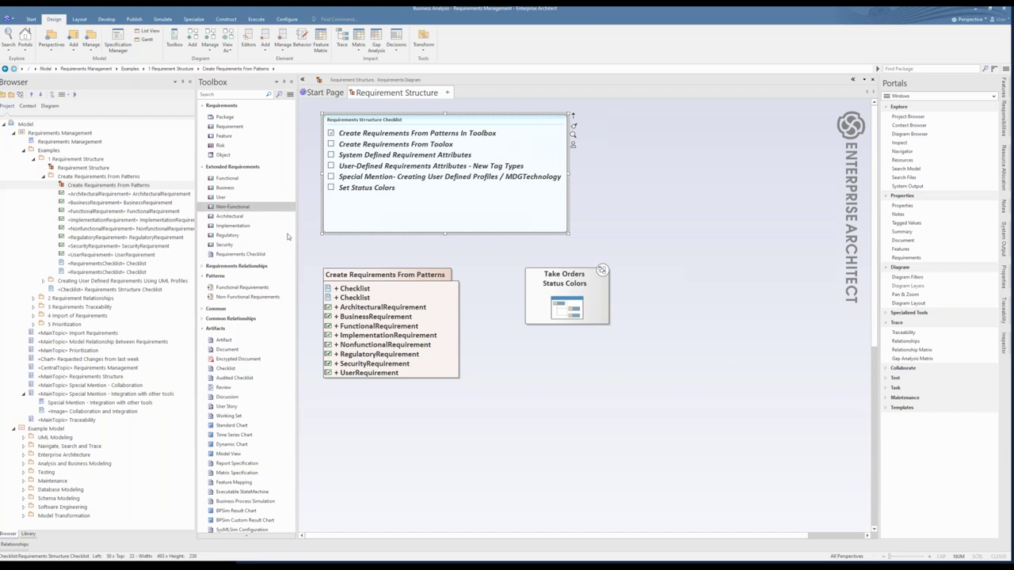
click(520, 366)
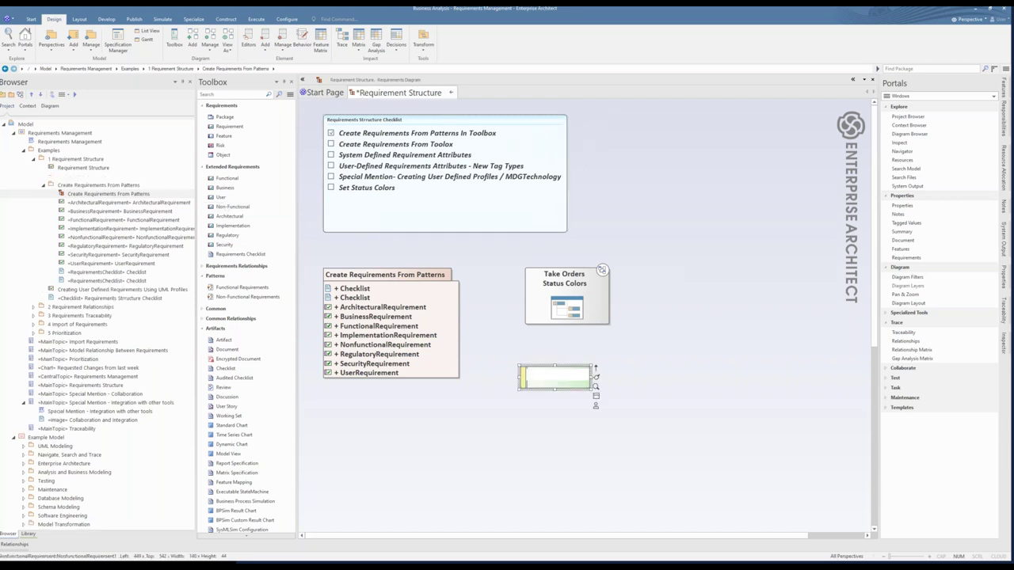
key(Return)
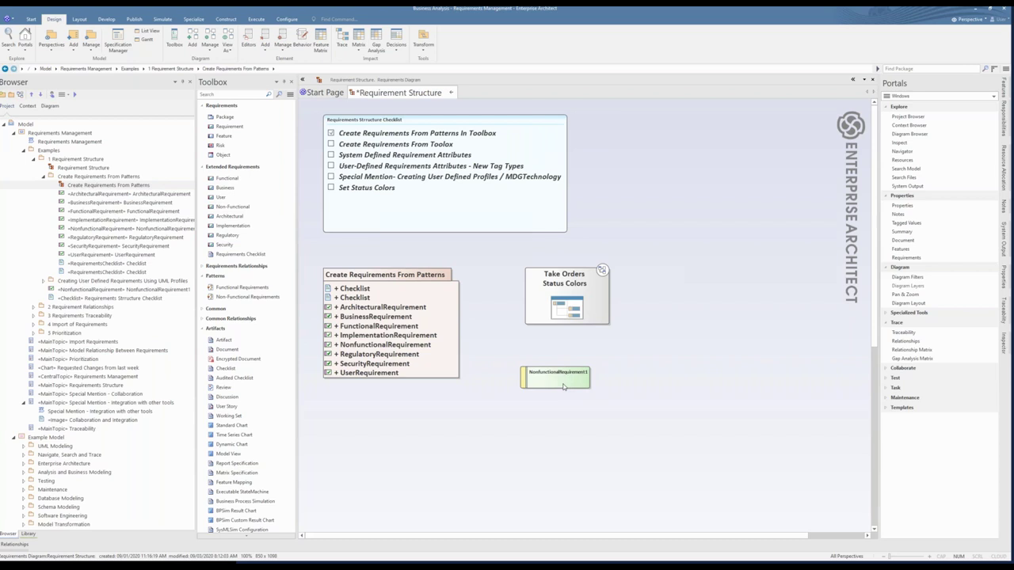
Examine the new non-functional requirement's EAREQ tagged values, including the memo note for availability, leaving them unchanged
click(563, 385)
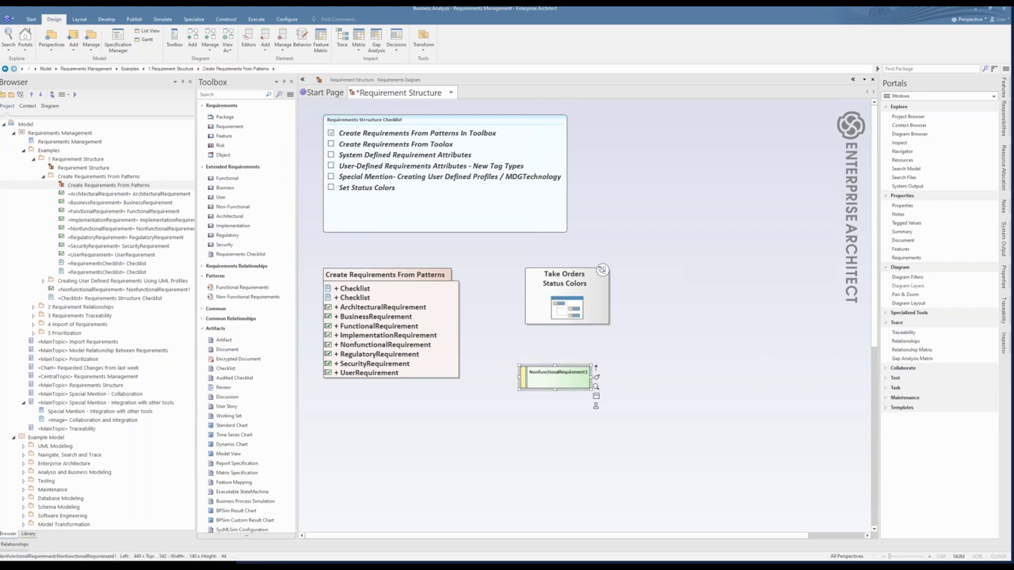
double_click(545, 381)
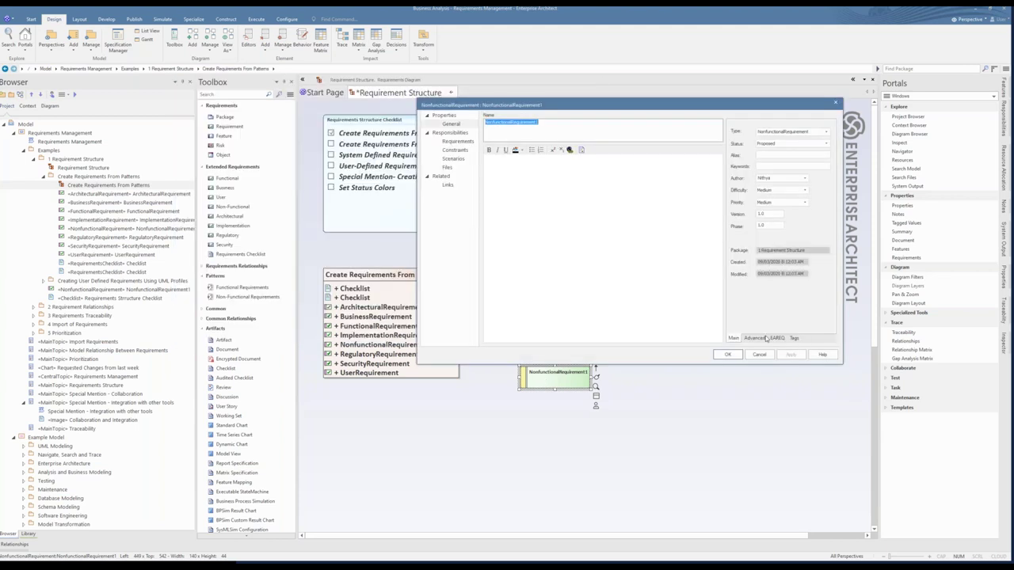
click(754, 339)
click(776, 339)
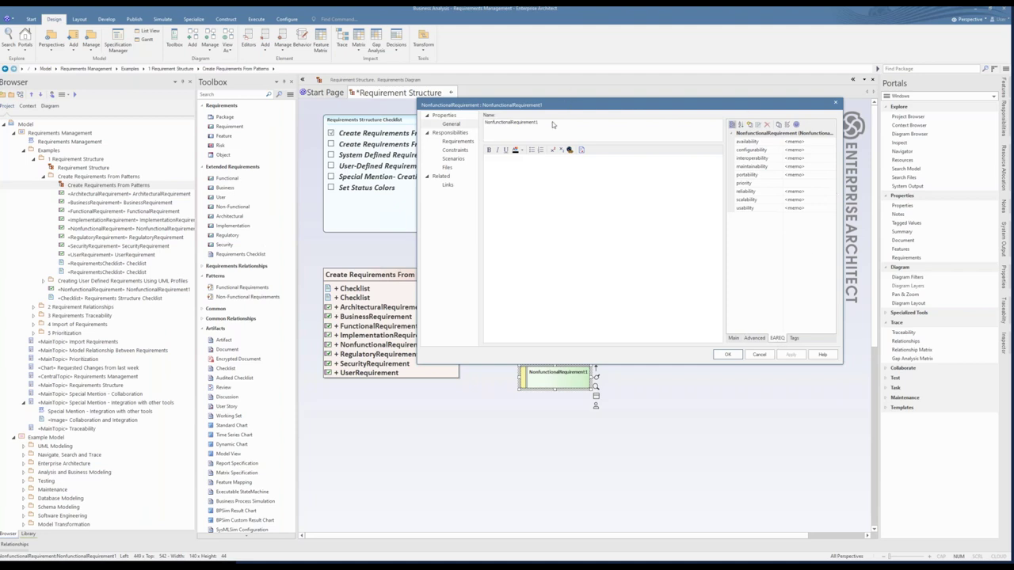
drag(558, 110, 481, 154)
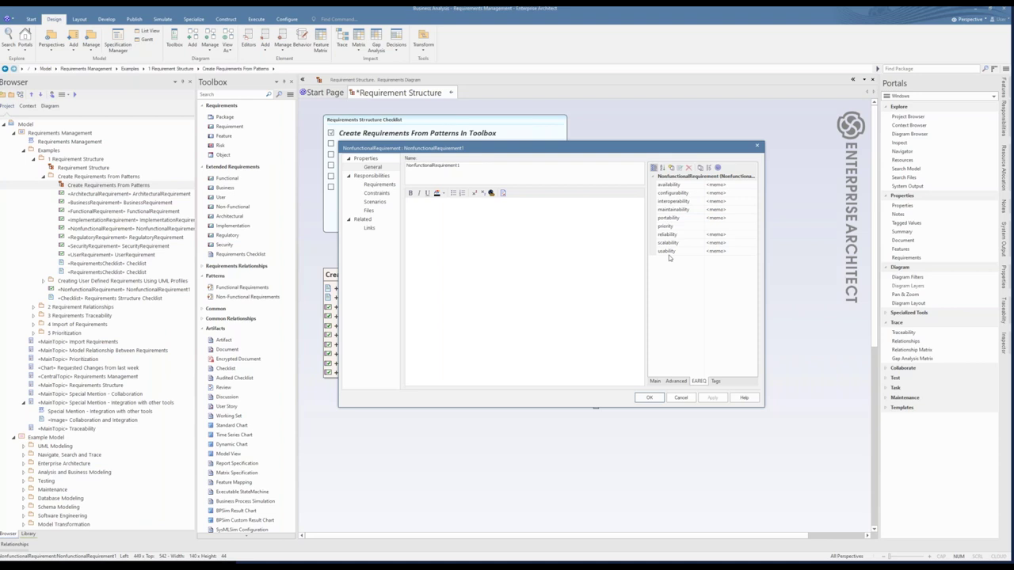
click(749, 185)
click(751, 185)
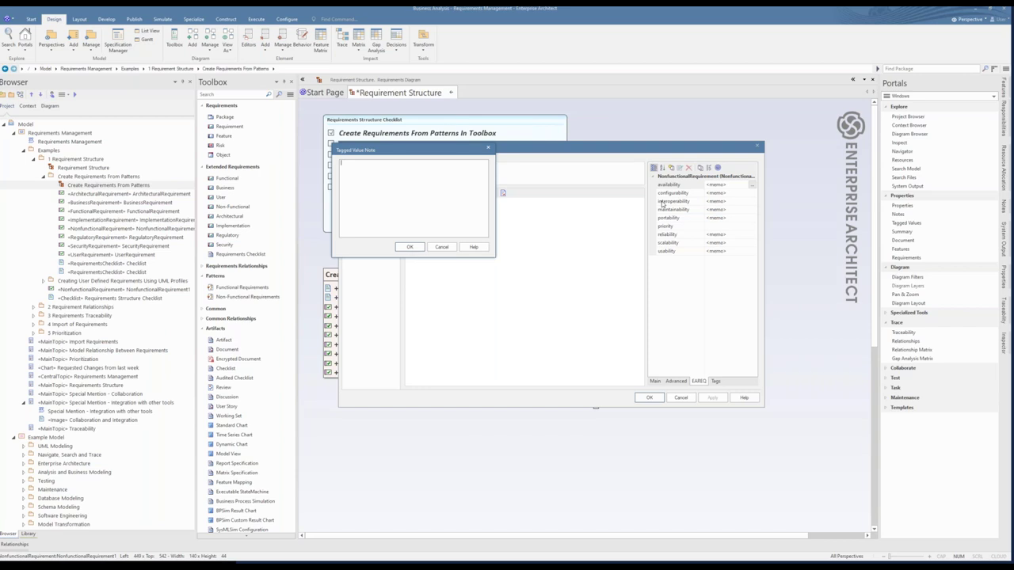
click(444, 249)
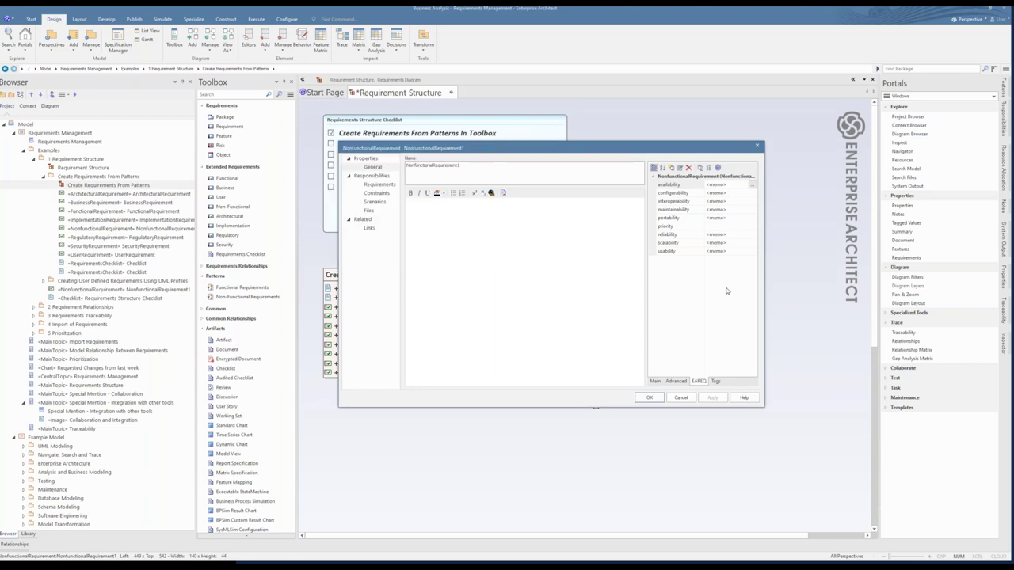
click(656, 400)
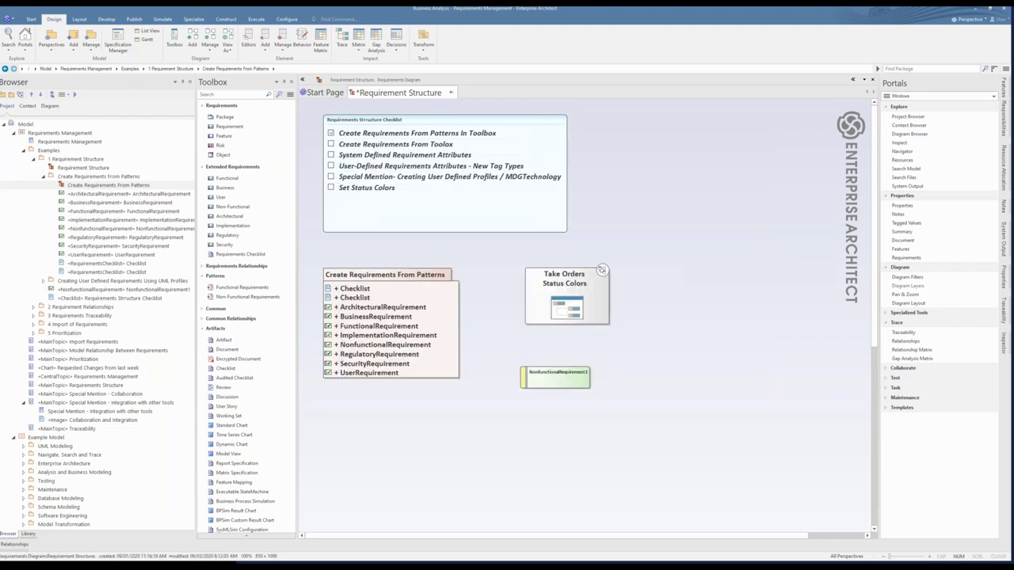
Mark "Create Requirements From Toolox" and "System Defined Requirement Attributes" as done in the checklist
click(331, 144)
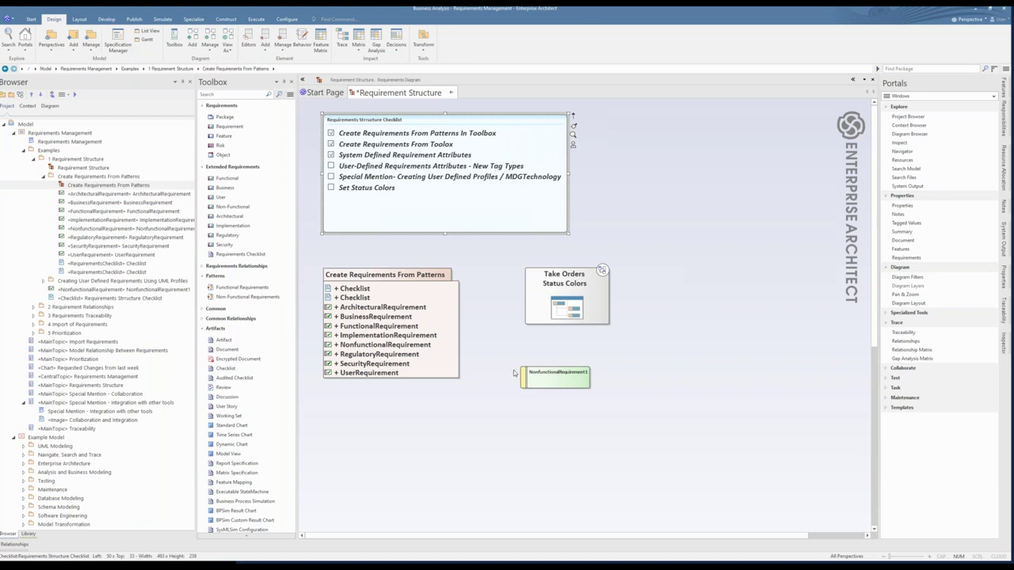
Rename the non-functional requirement as "Daily Sales report must be generated at the COB everyday and emailed to the sales and finance team"
click(535, 384)
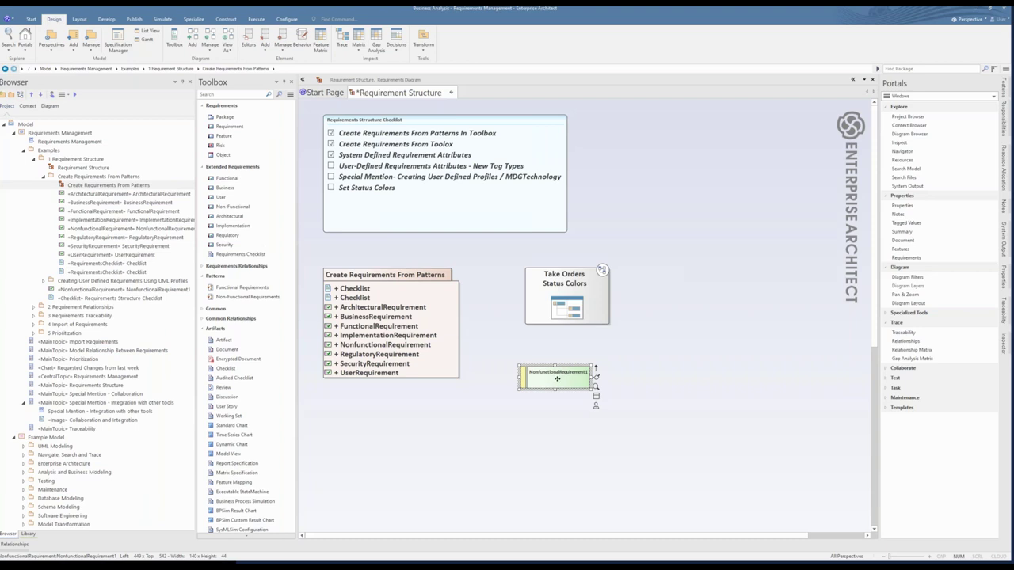
double_click(557, 379)
click(502, 166)
double_click(417, 169)
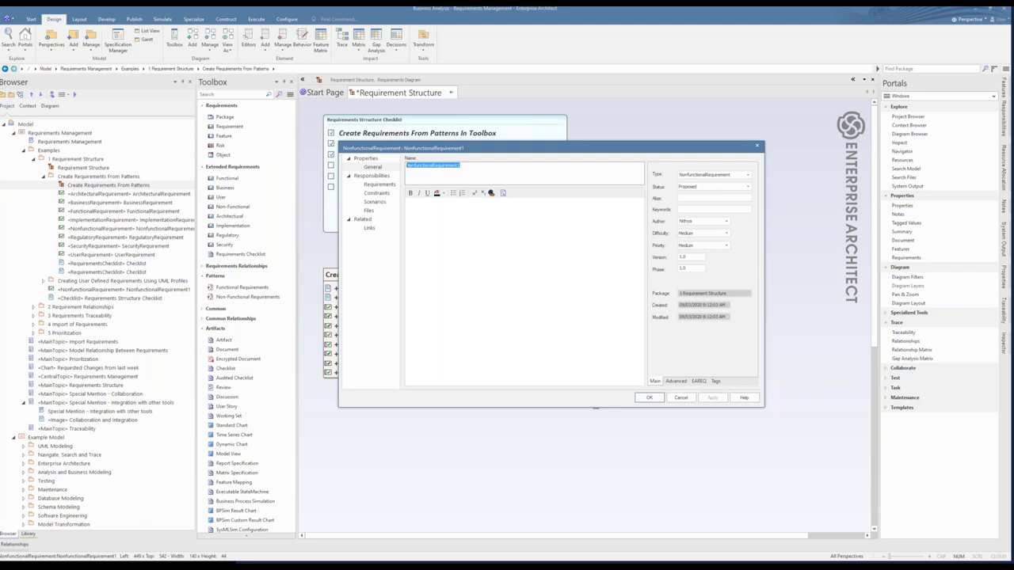
text(Daily Sales report must be generated at theCOB everyday and emailed to the sales and fina)
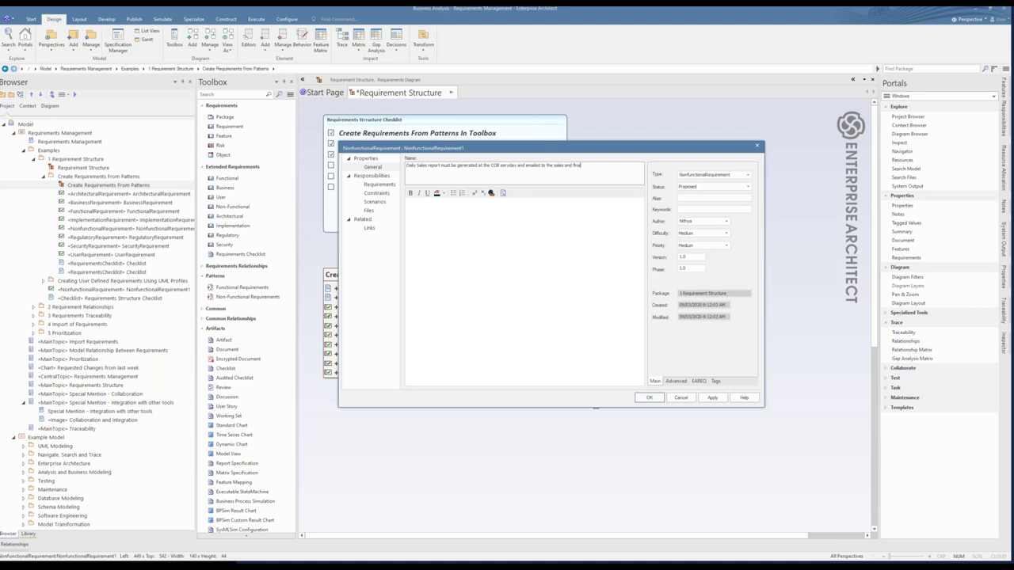
text(nce team)
click(656, 399)
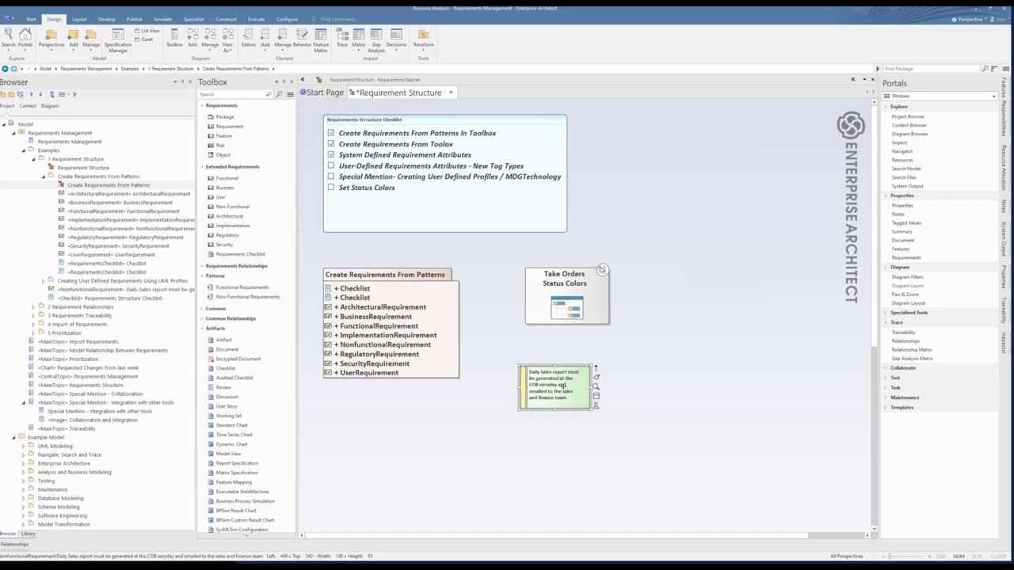
Open the tagged values of the Daily Sales report non-functional requirement
double_click(562, 386)
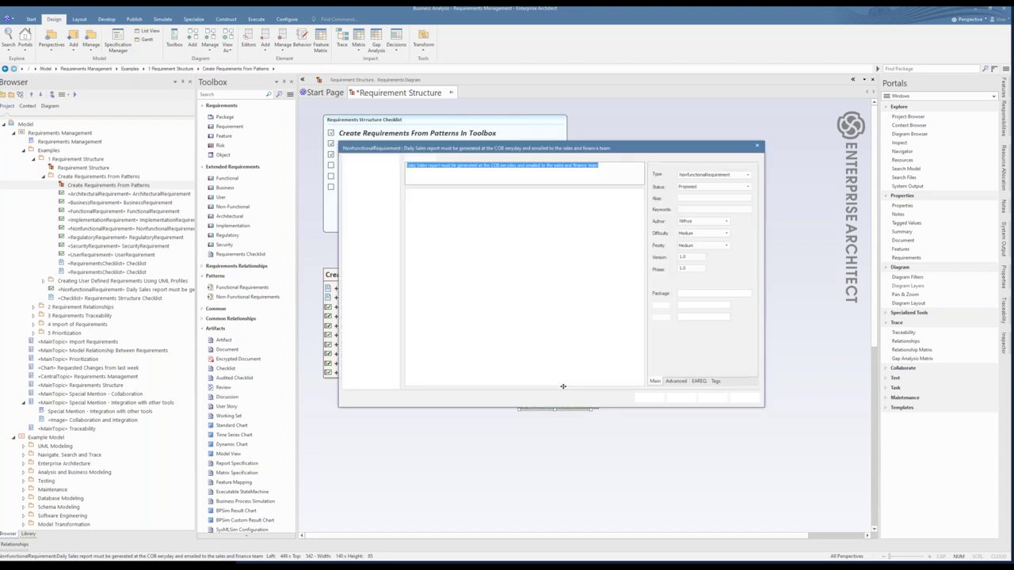
click(715, 382)
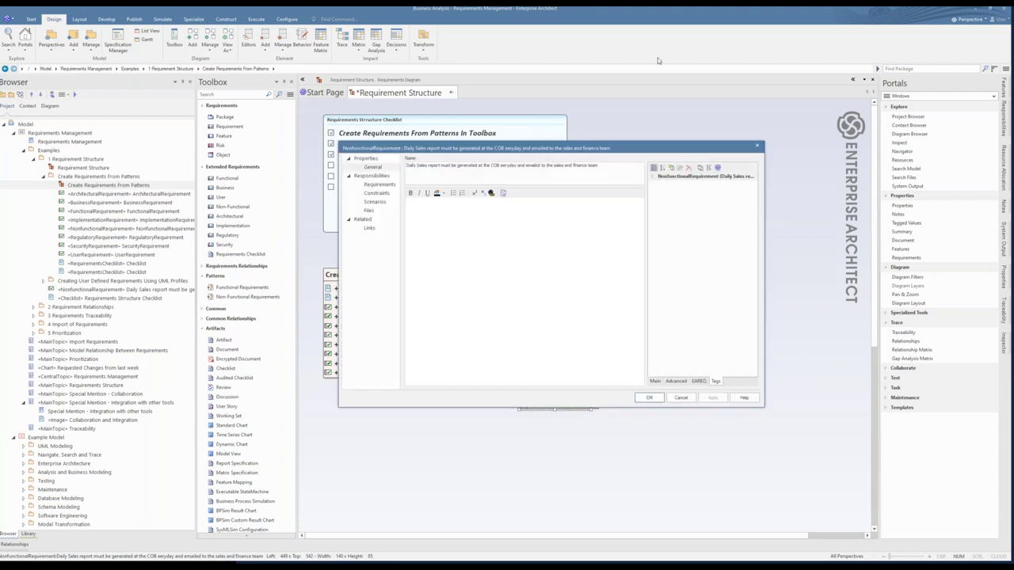
Add a custom "BA Comment" tag with the value "my comments" to the requirement, and delete that tag again
click(670, 168)
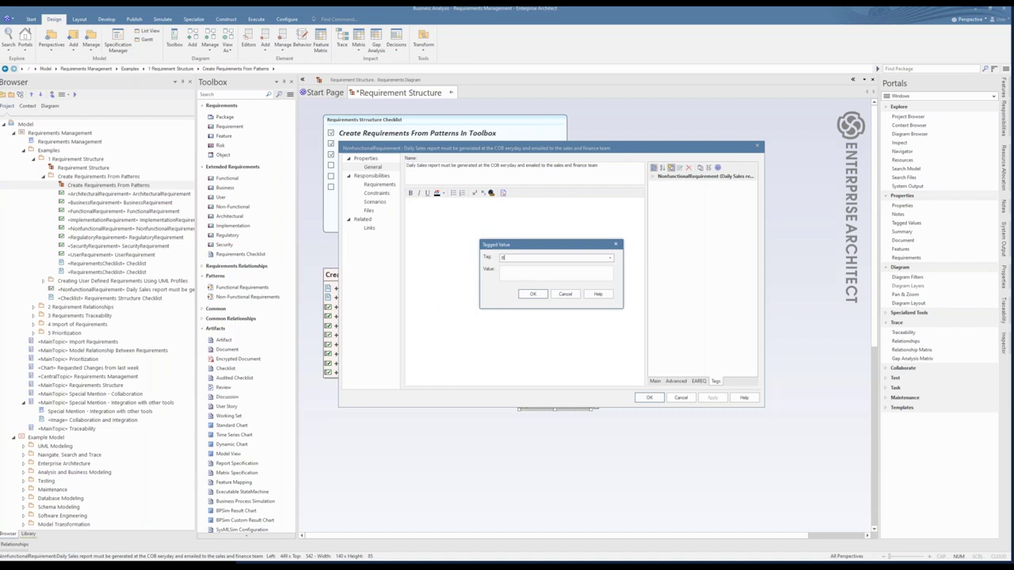
text(BA Comment)
click(516, 274)
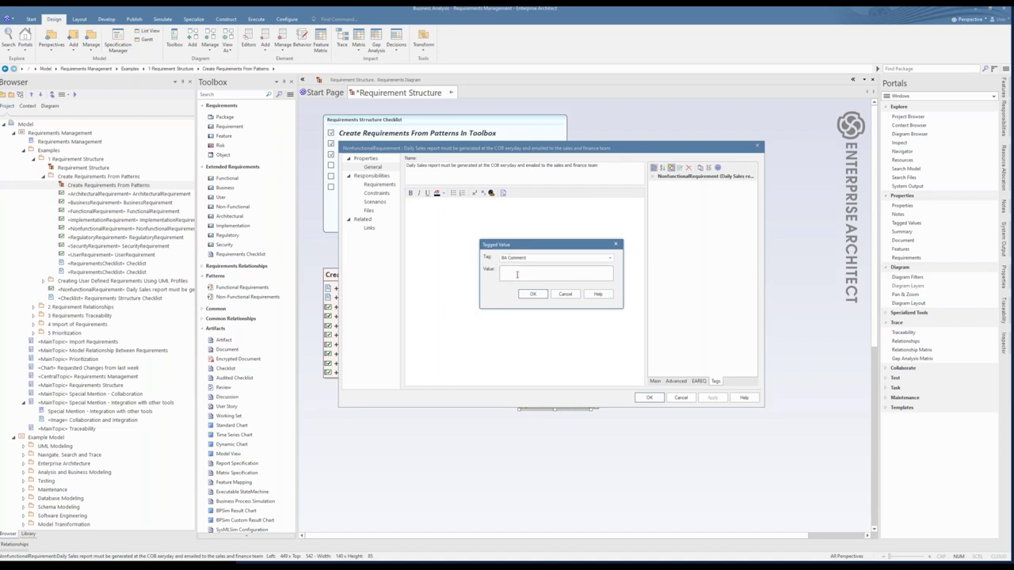
text(my comments)
click(532, 293)
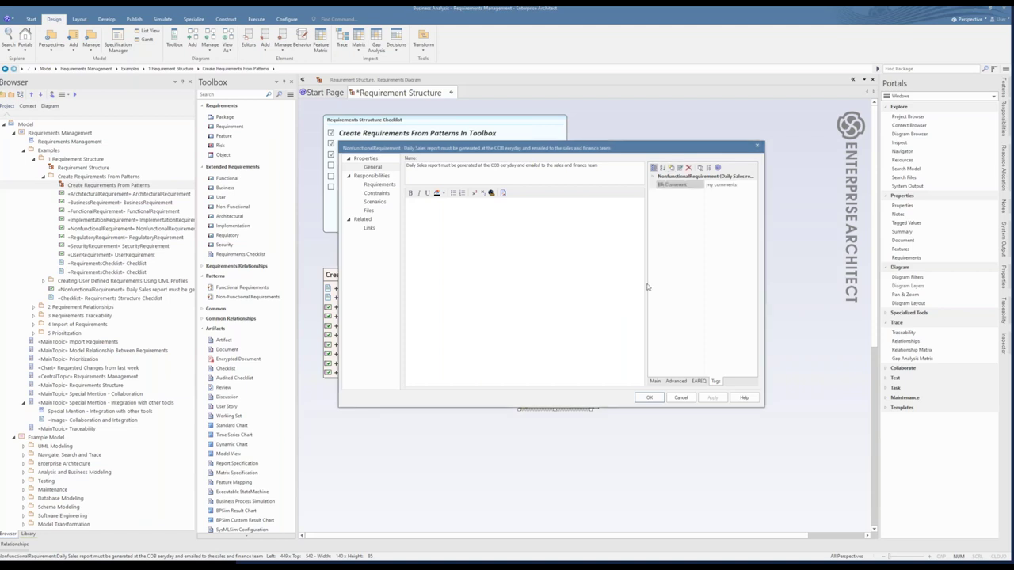
click(689, 169)
Add the predefined BA Details tag to the requirement and view its memo note without entering any text
click(671, 168)
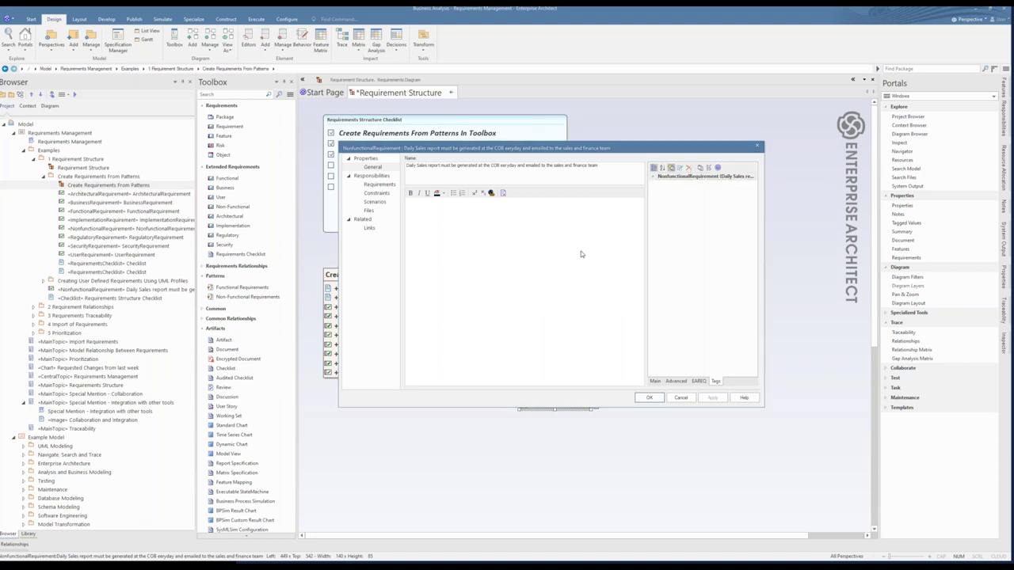
click(611, 259)
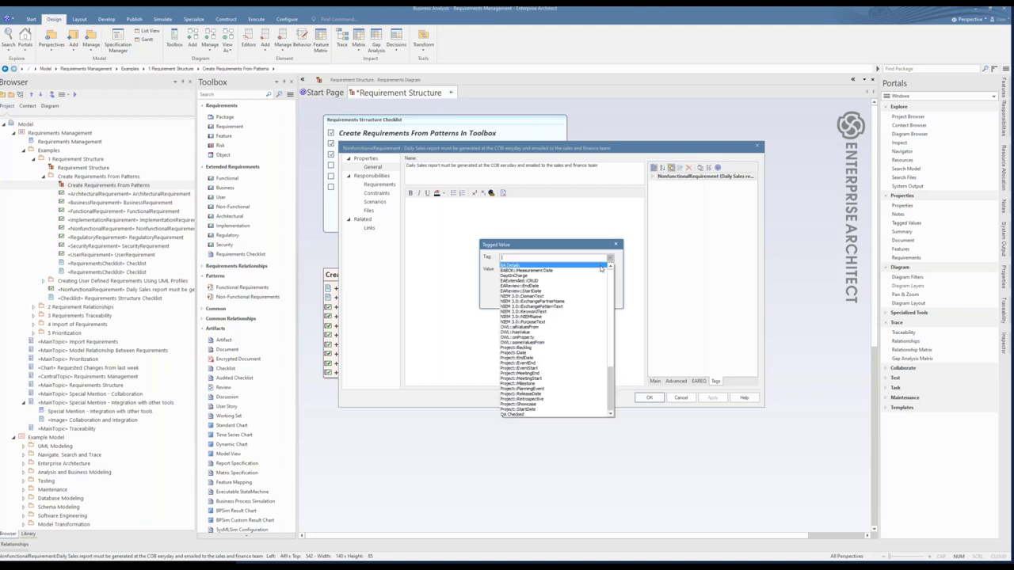
click(600, 267)
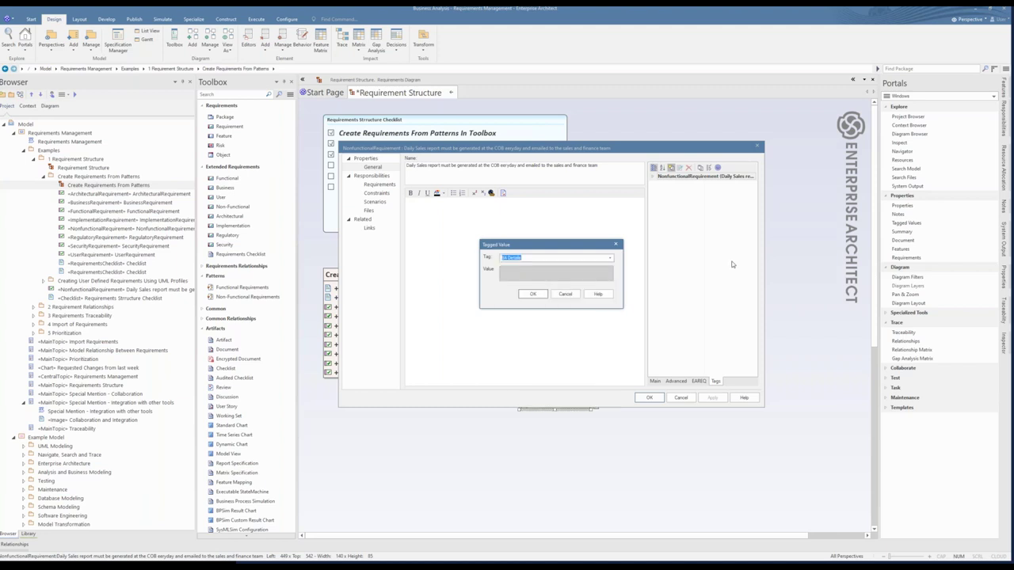
key(Return)
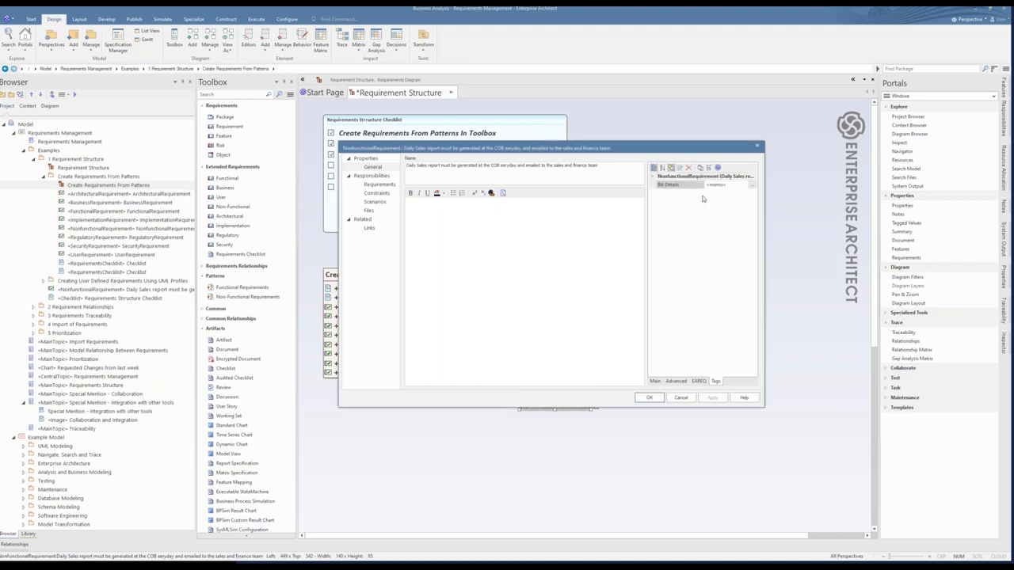
click(751, 187)
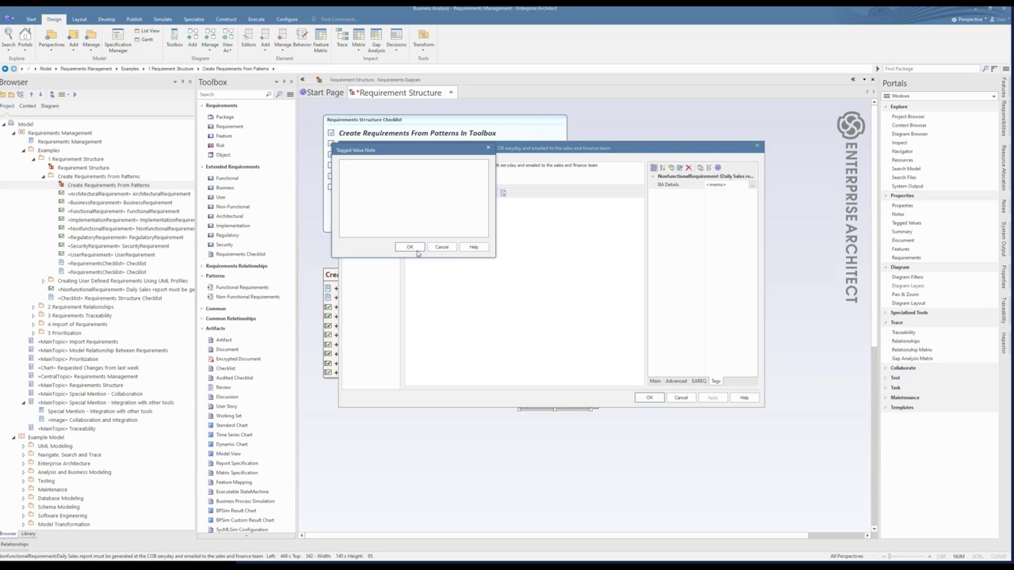
key(Escape)
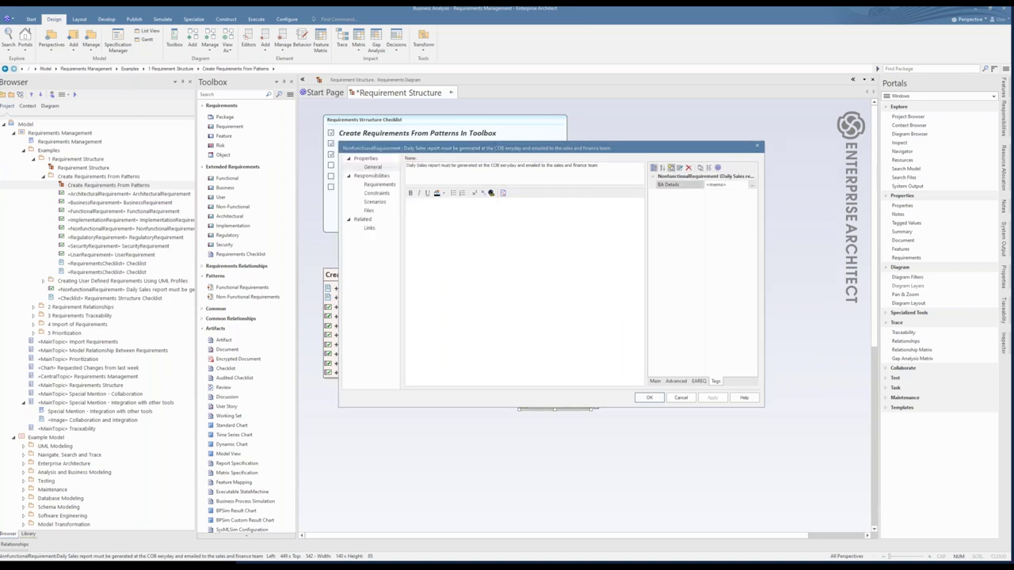
Add the predefined DeptInCharge tag to the requirement and set its value to IT
click(670, 169)
click(610, 259)
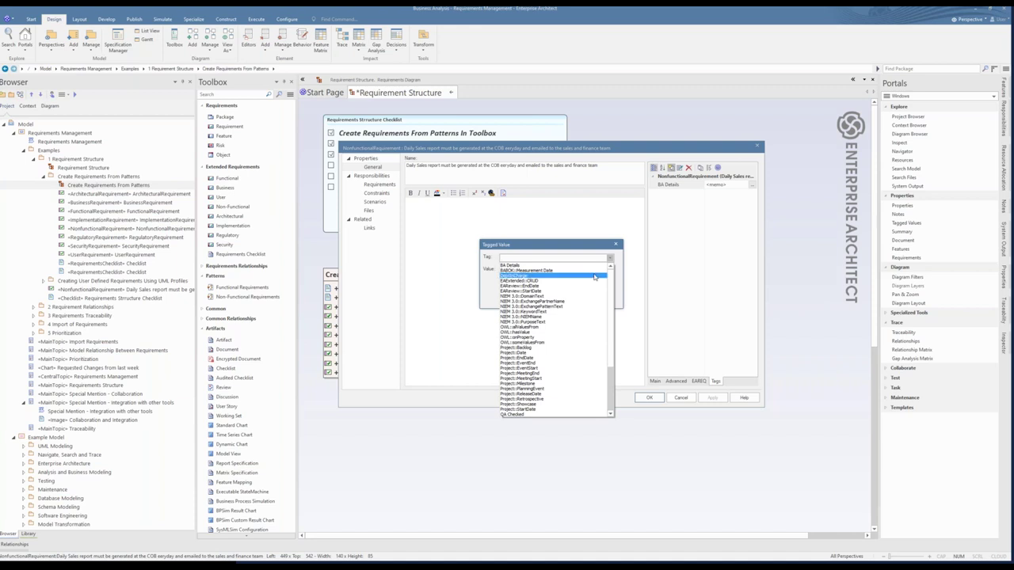
click(590, 275)
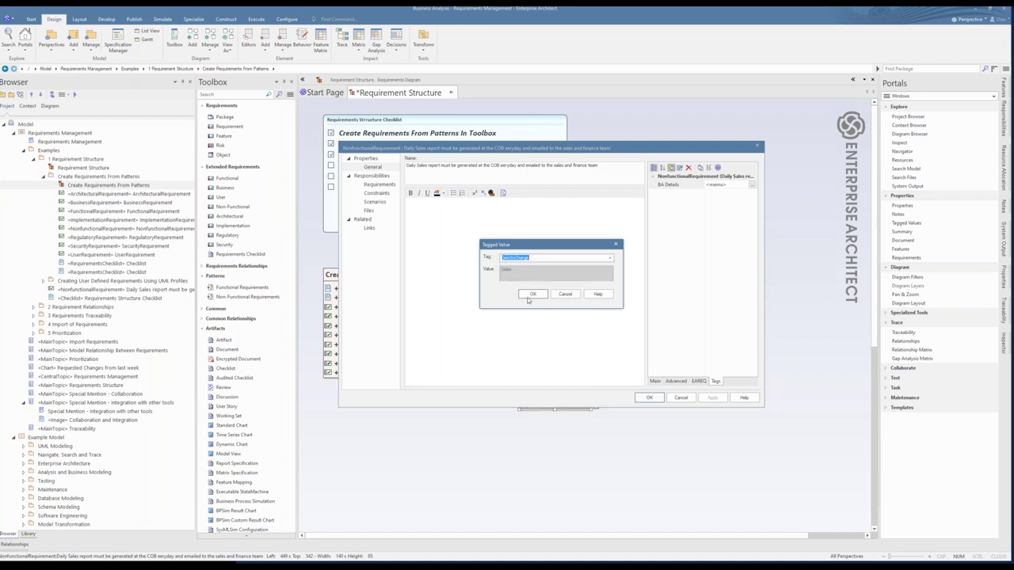
click(532, 295)
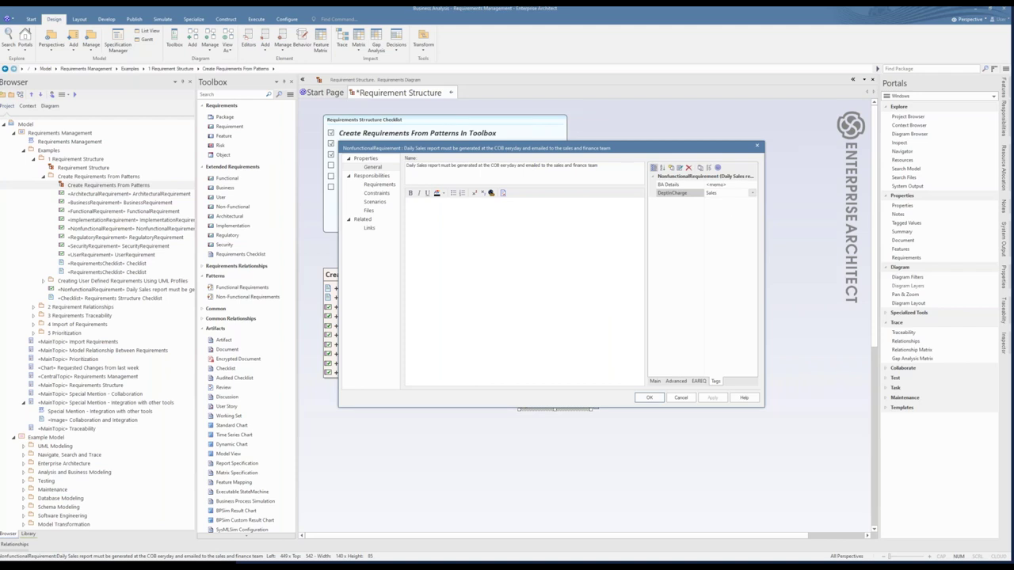
click(752, 193)
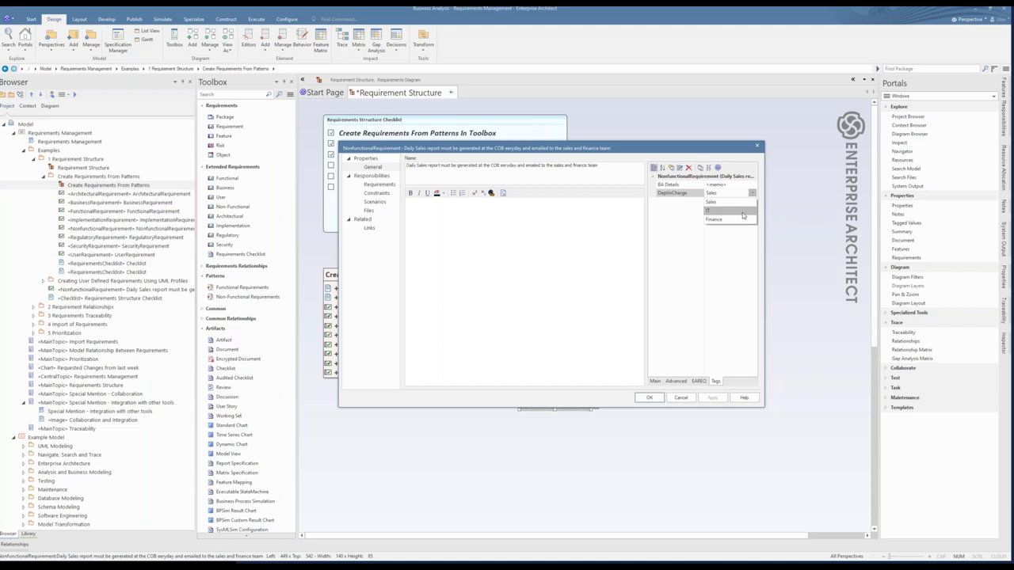
click(742, 212)
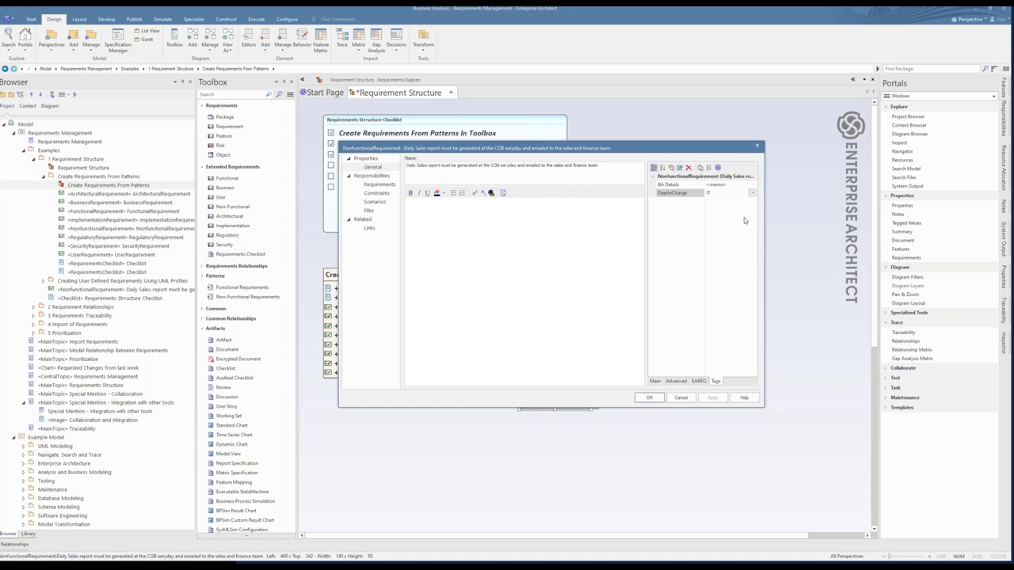
click(742, 215)
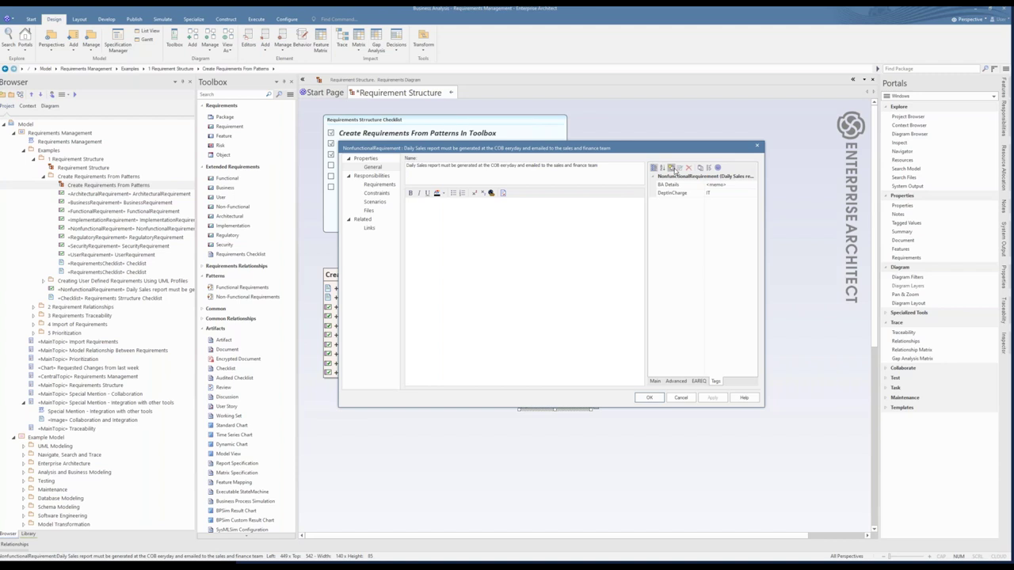
Add the predefined QA Checked tag to the requirement and set its value to True
click(672, 169)
click(609, 259)
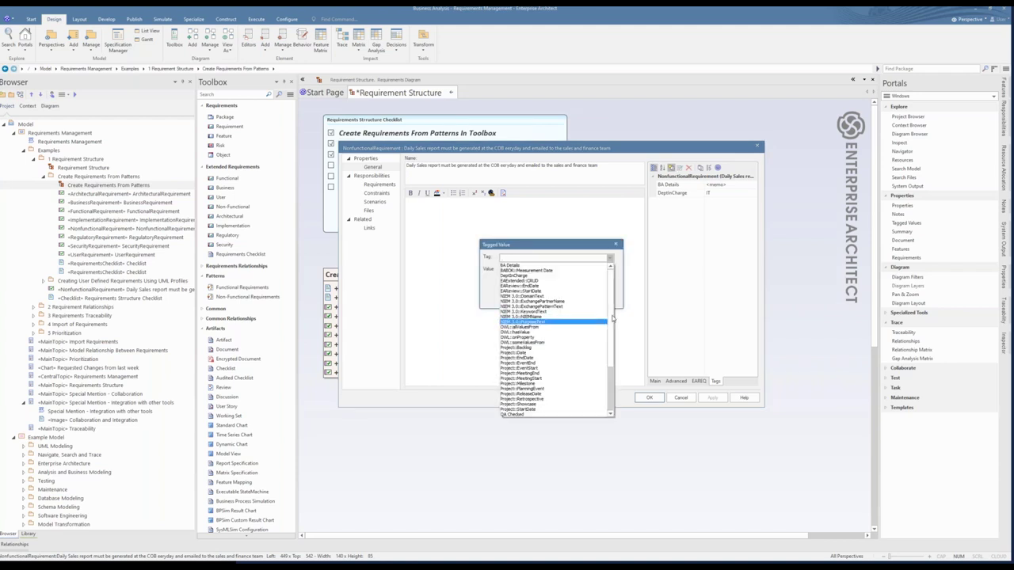
scroll(612, 339, down, 4)
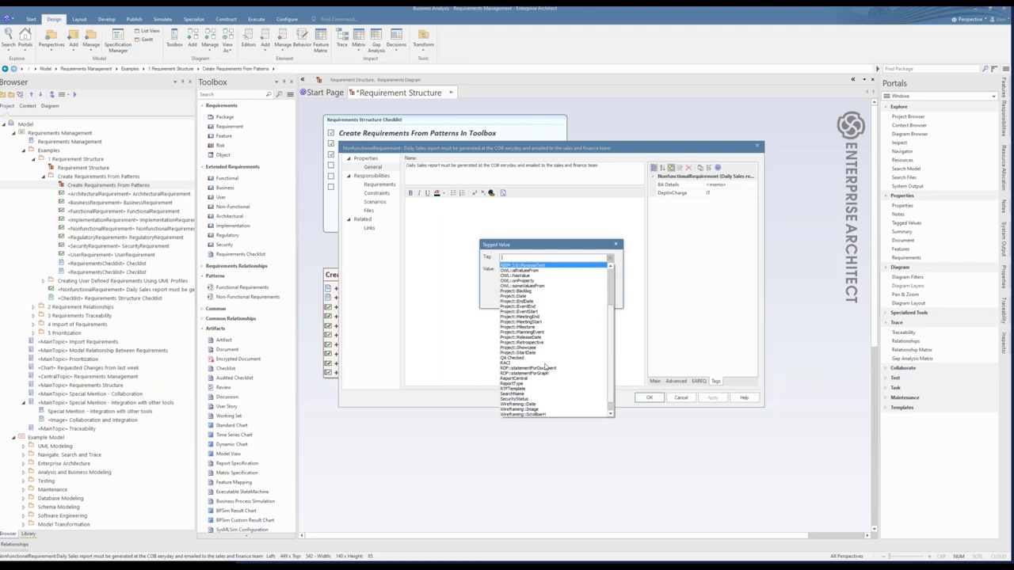
click(545, 357)
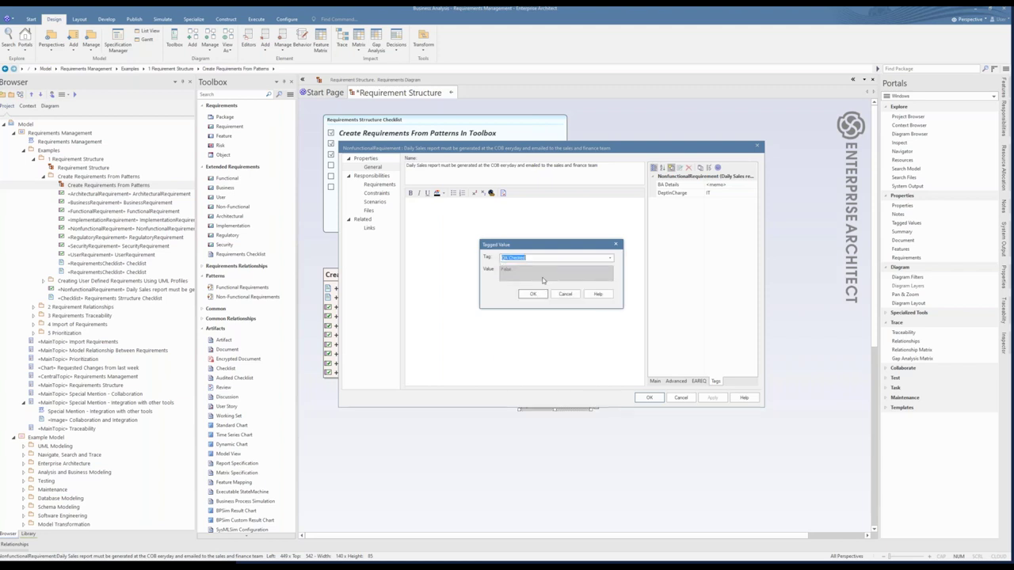
click(537, 296)
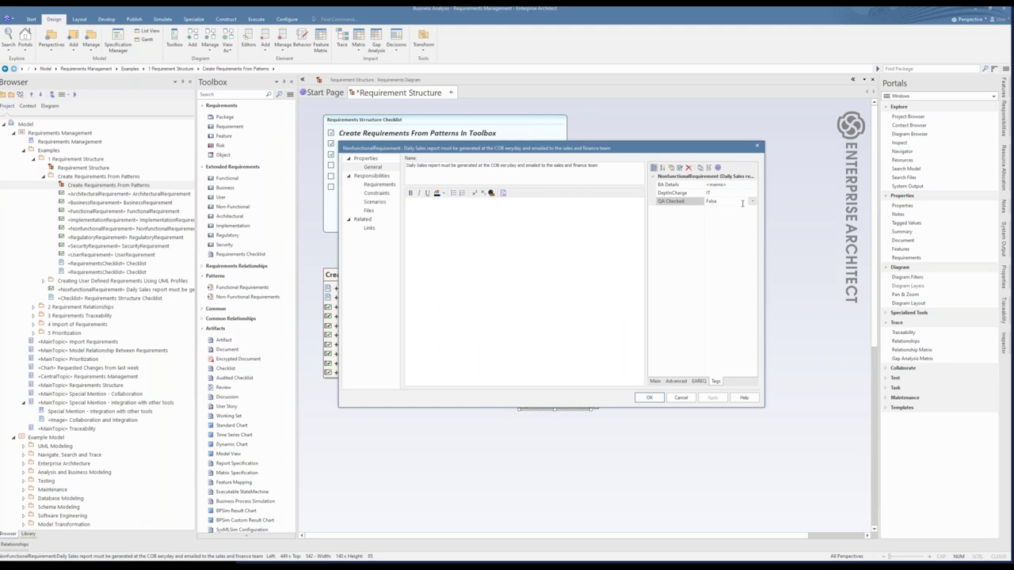
click(742, 203)
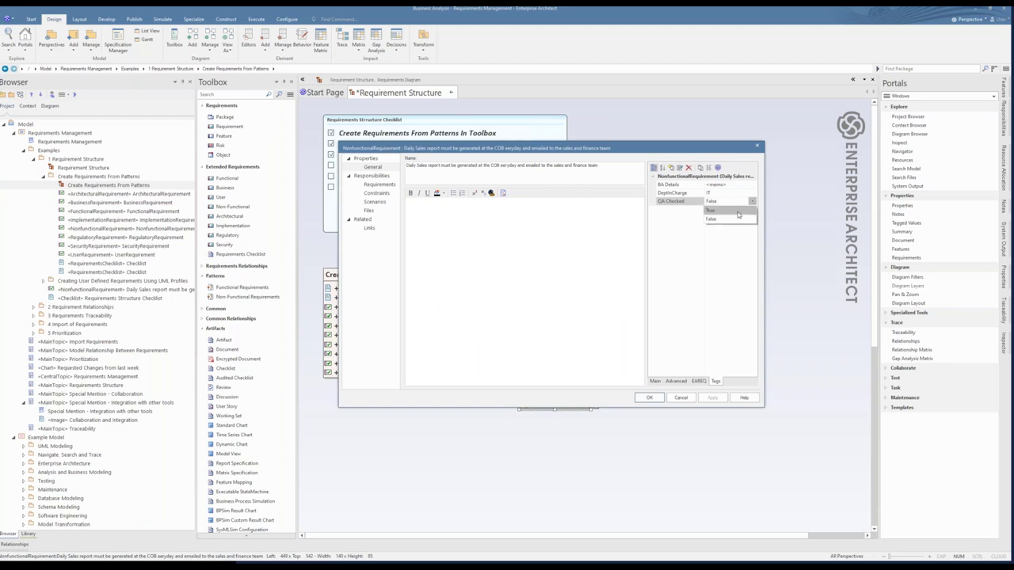
click(737, 212)
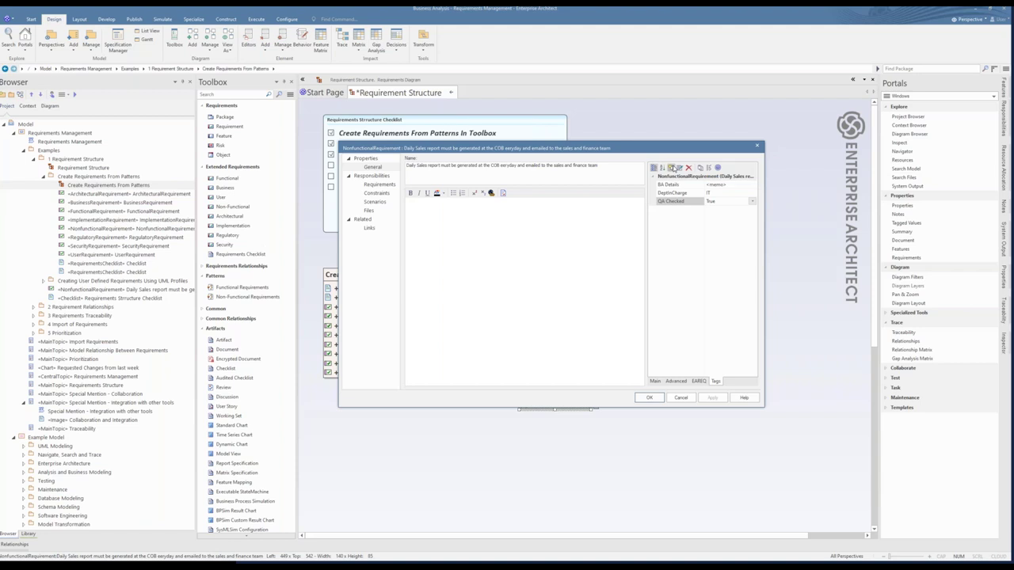
Add the predefined SecurityStatus tag with the red colour FF0000 and save the requirement's properties
click(672, 168)
click(610, 258)
scroll(611, 330, down, 3)
scroll(611, 329, down, 4)
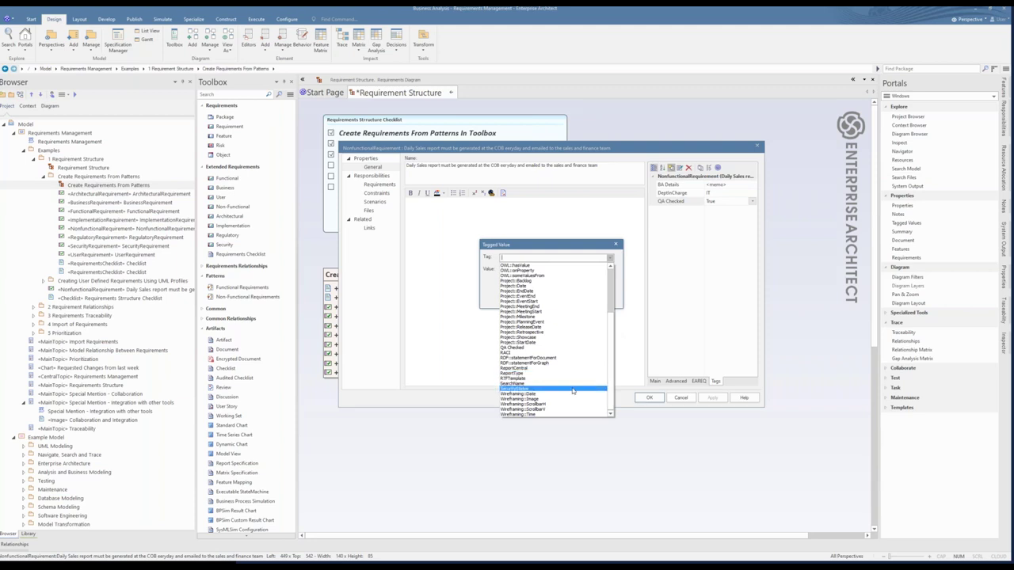
click(573, 389)
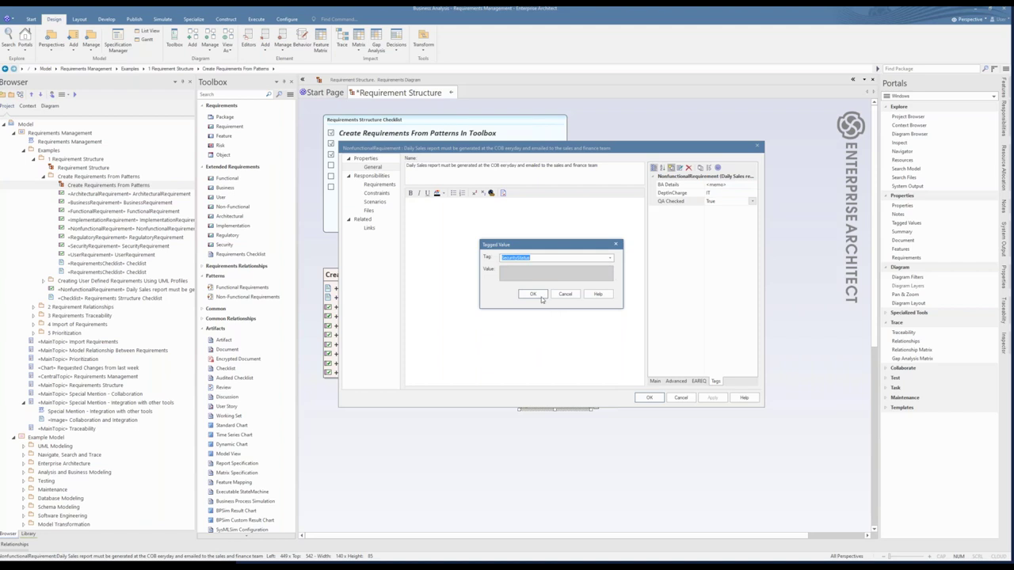
click(542, 299)
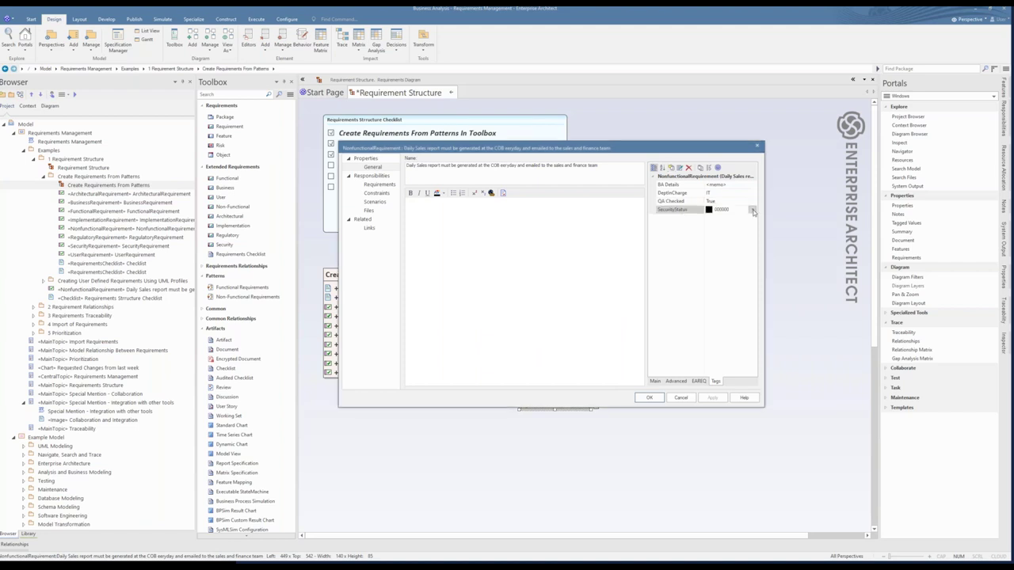
click(752, 210)
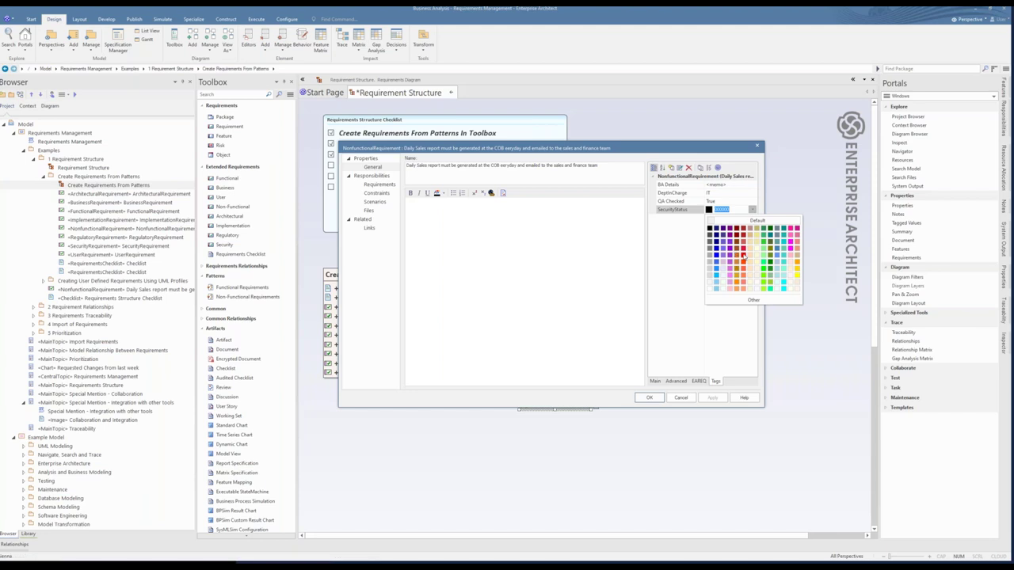
click(734, 260)
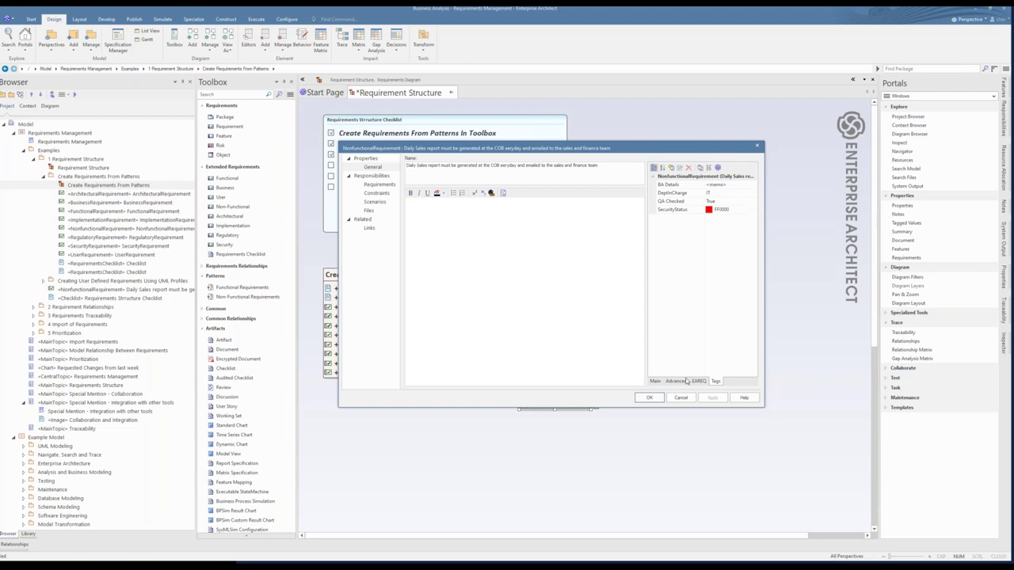
click(659, 399)
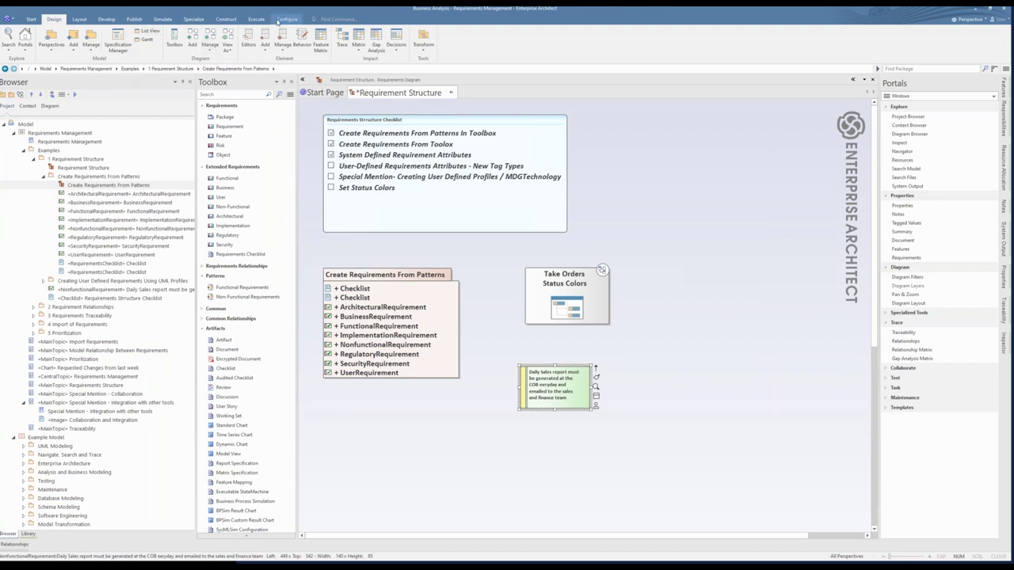
Open the model's tagged value types and examine the definitions of the BA Details and DeptInCharge tags
click(279, 20)
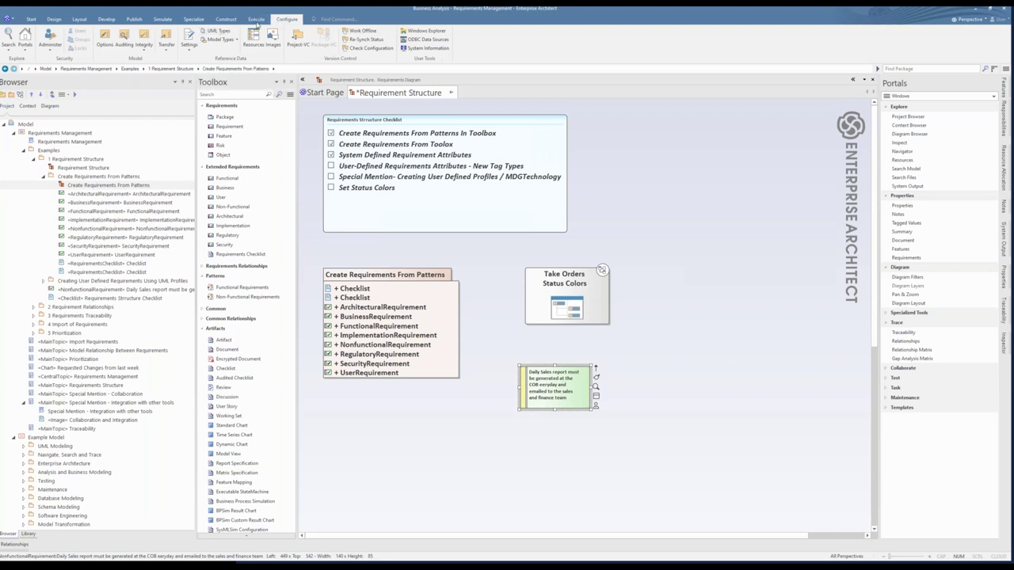
click(218, 31)
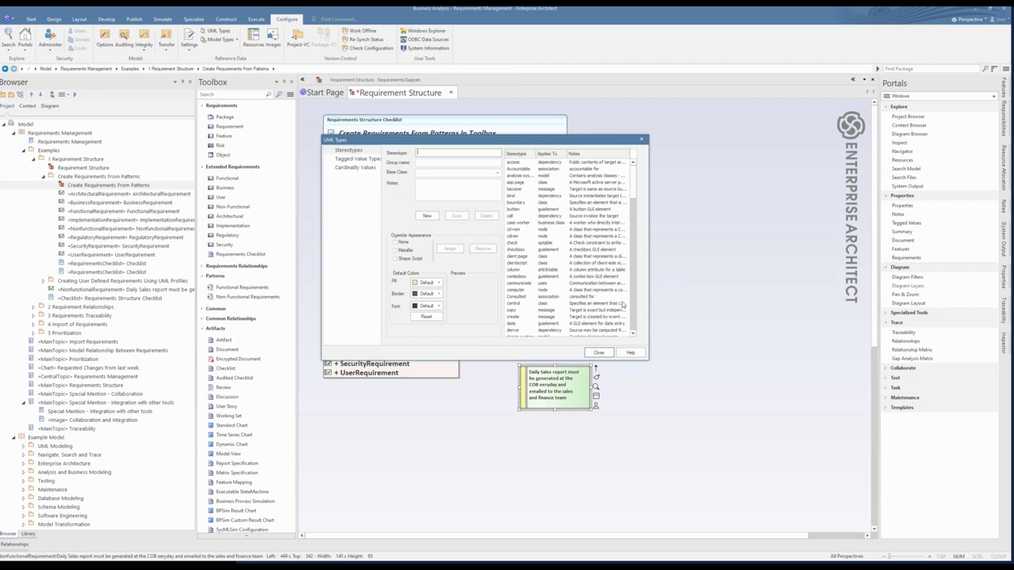
click(356, 160)
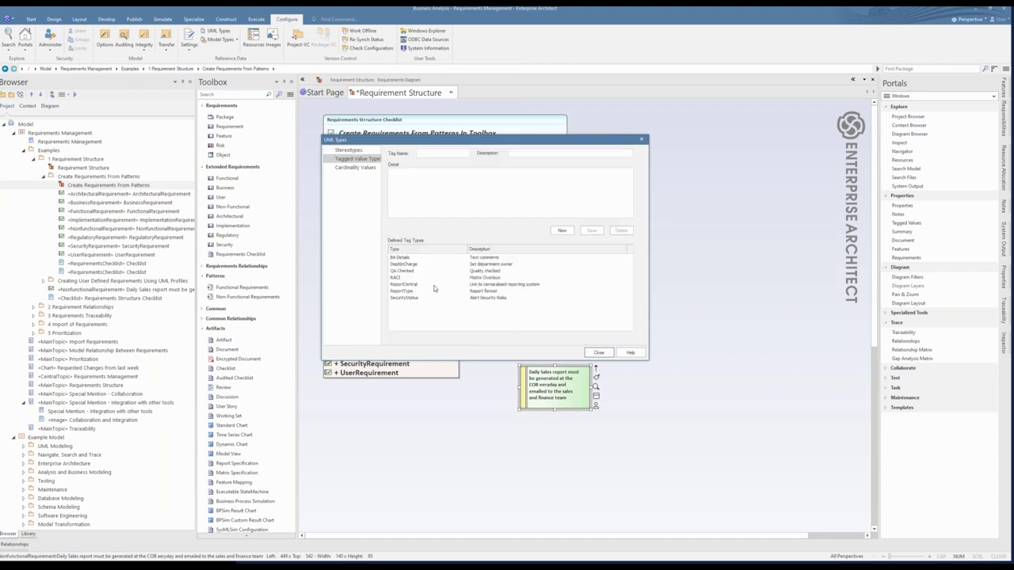
click(484, 258)
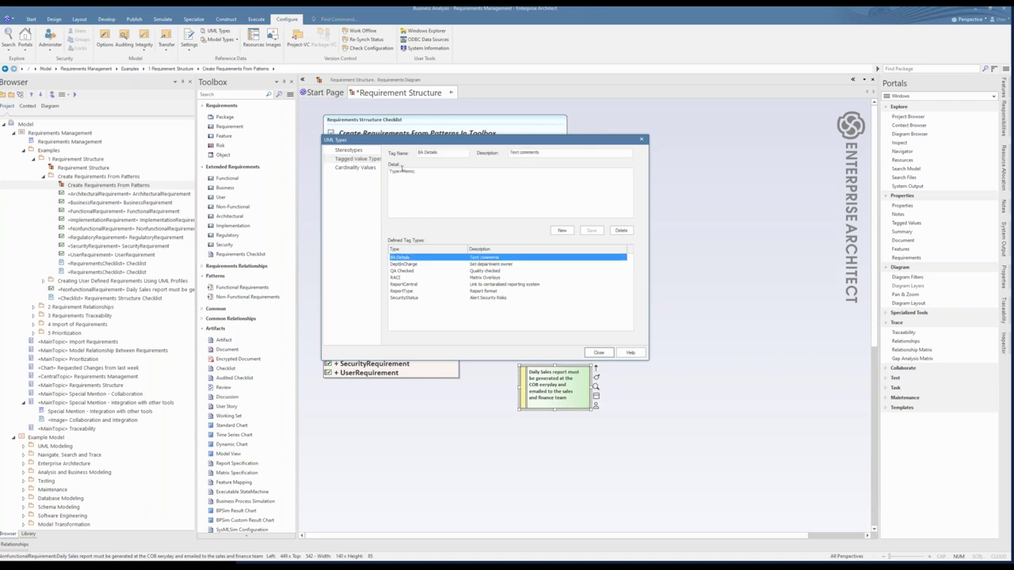
click(424, 172)
click(475, 266)
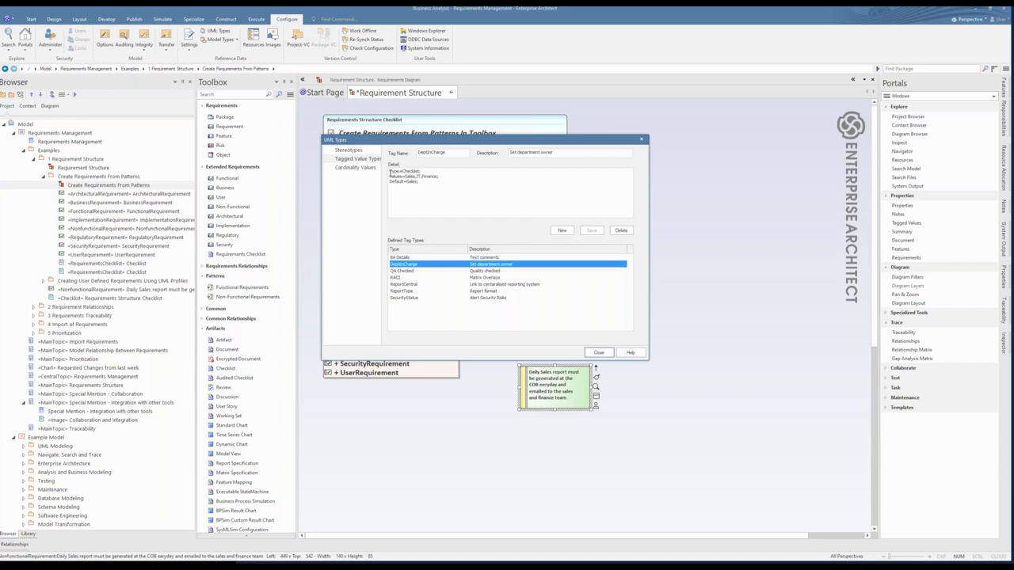
drag(389, 172, 420, 172)
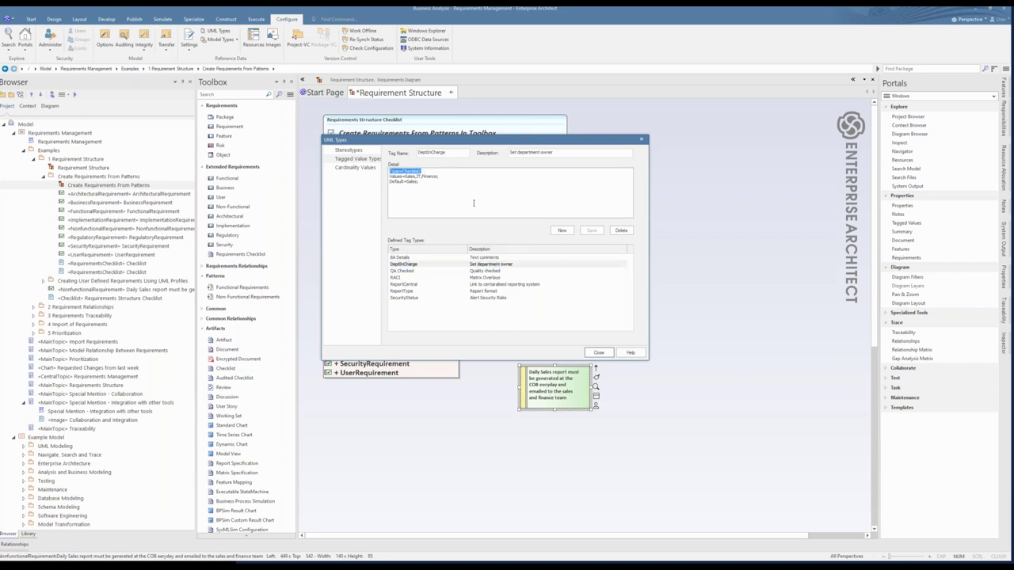
click(391, 190)
Examine the QA Checked, ReportCentral, ReportType and SecurityStatus tag definitions and close the UML types
click(479, 273)
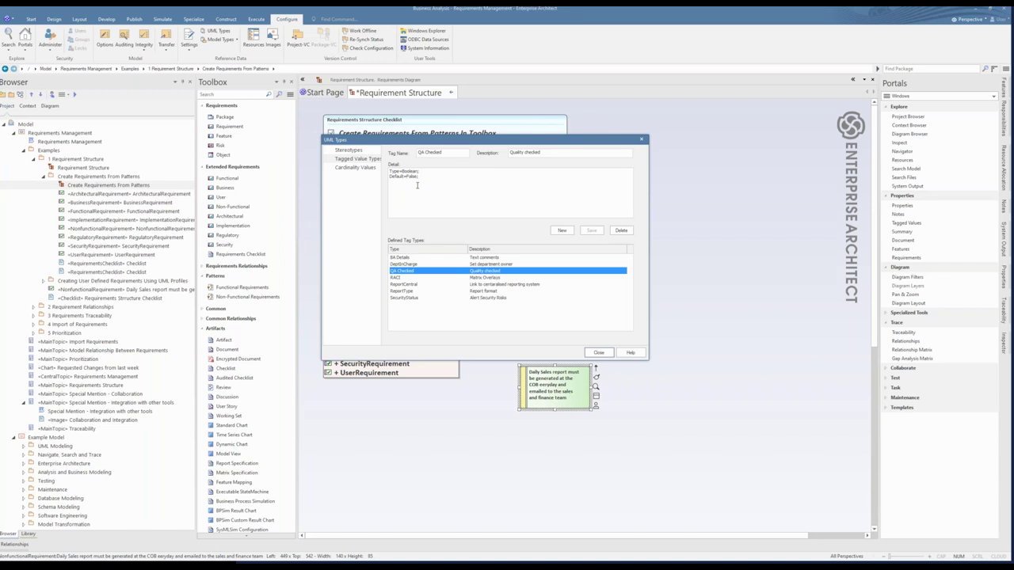
click(482, 285)
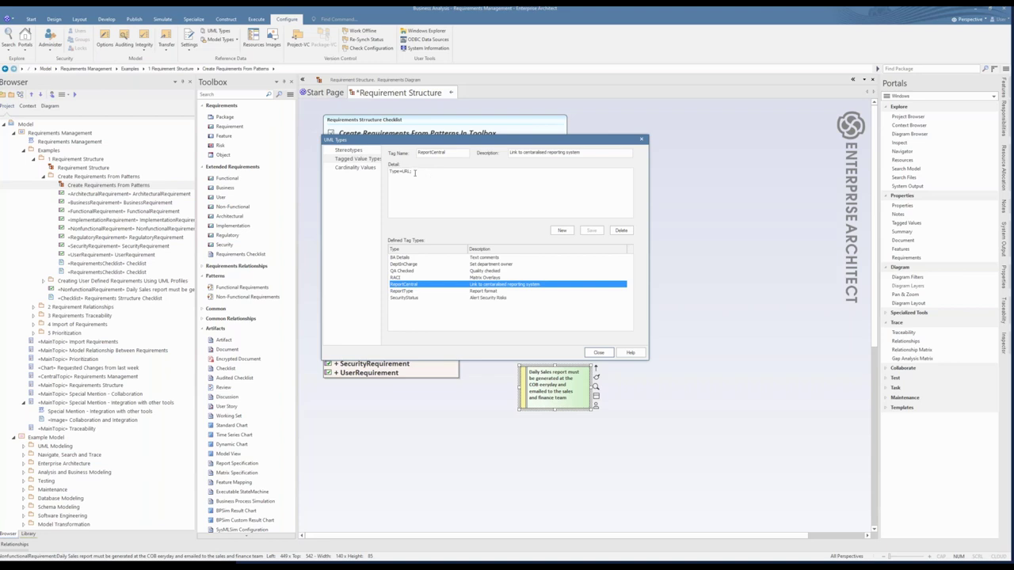
triple_click(415, 171)
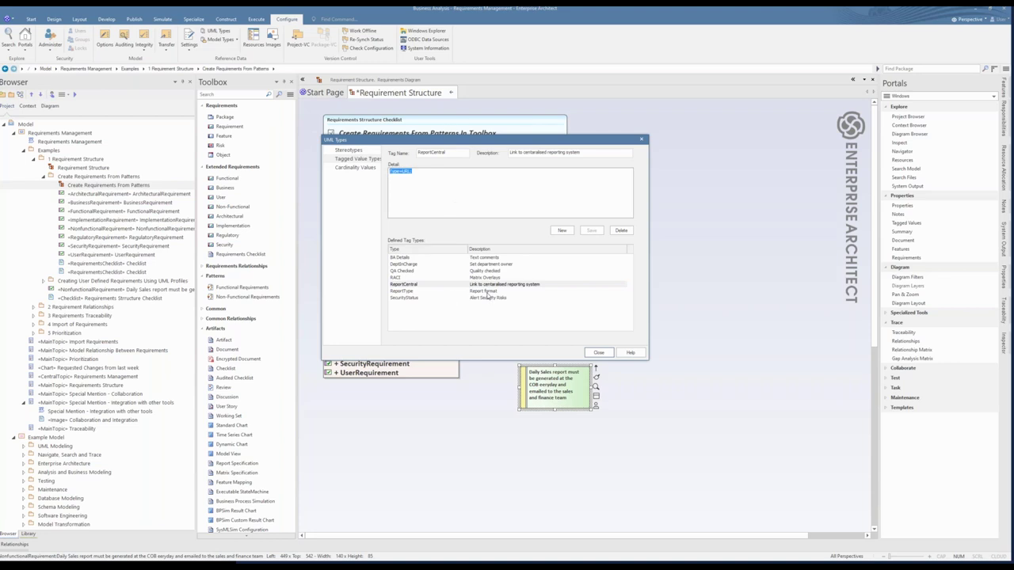
click(488, 292)
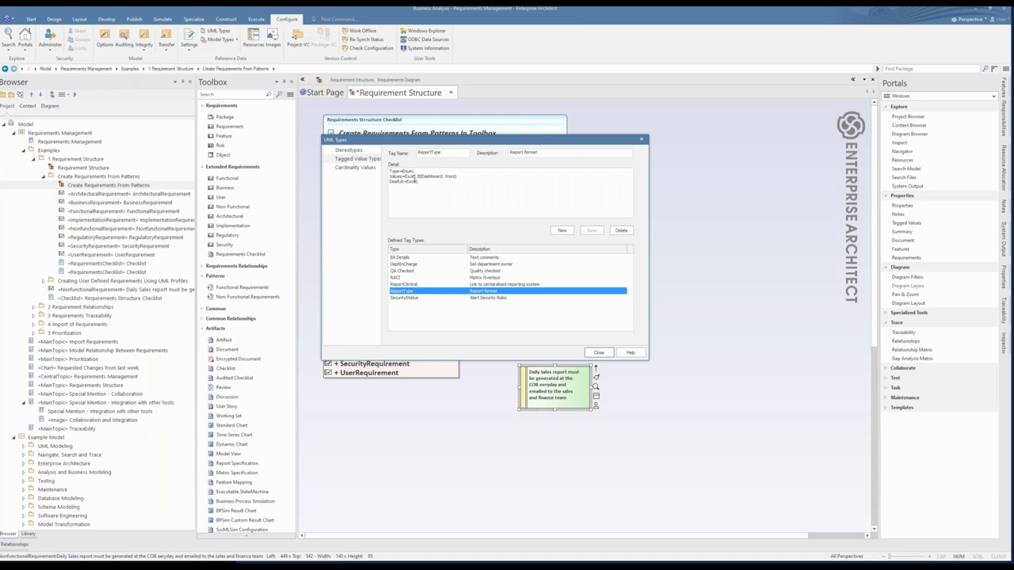
click(477, 298)
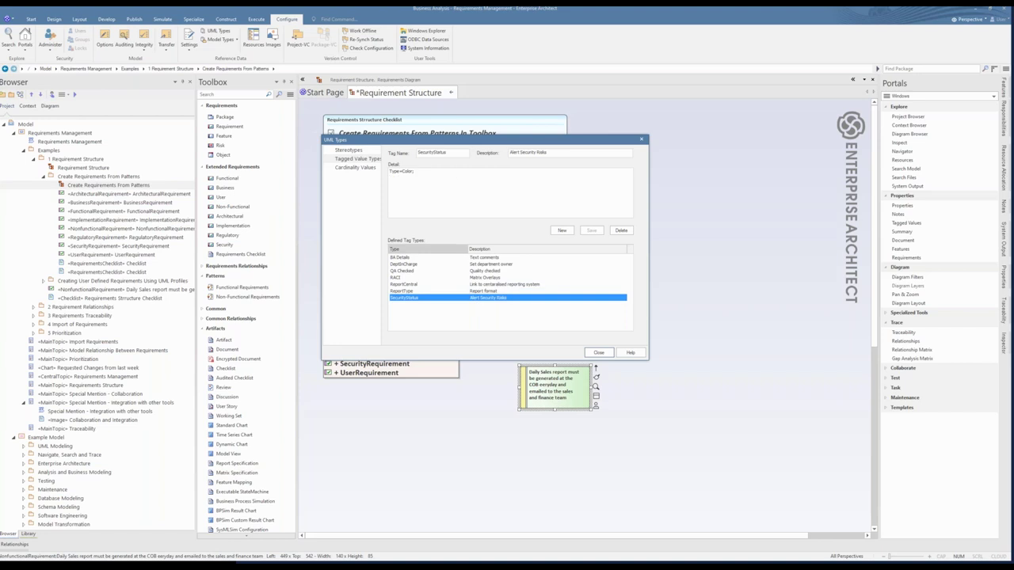
click(599, 352)
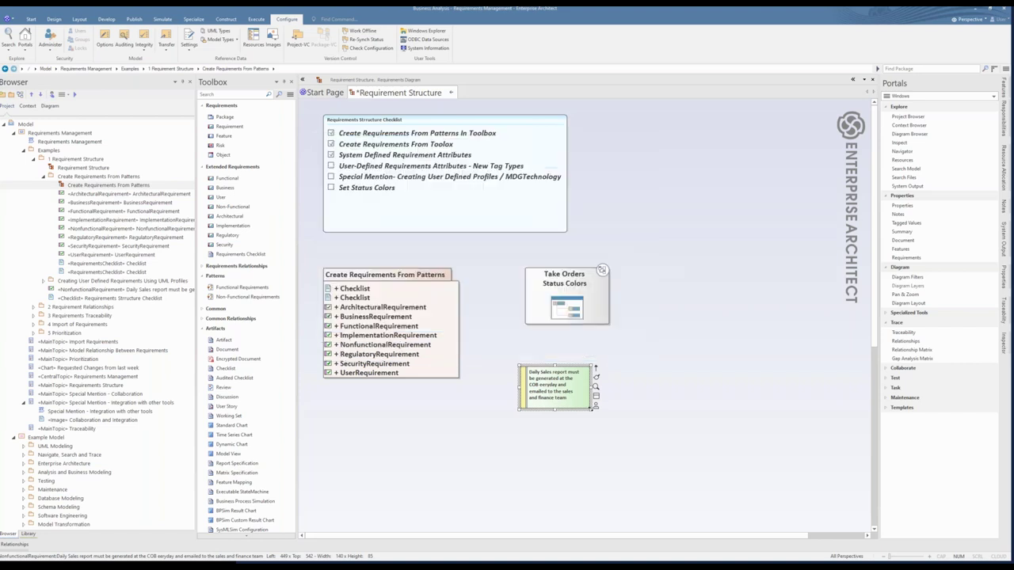
Widen the Daily Sales report requirement on the diagram to about 238 and reduce its height to fit the text
drag(609, 408, 640, 408)
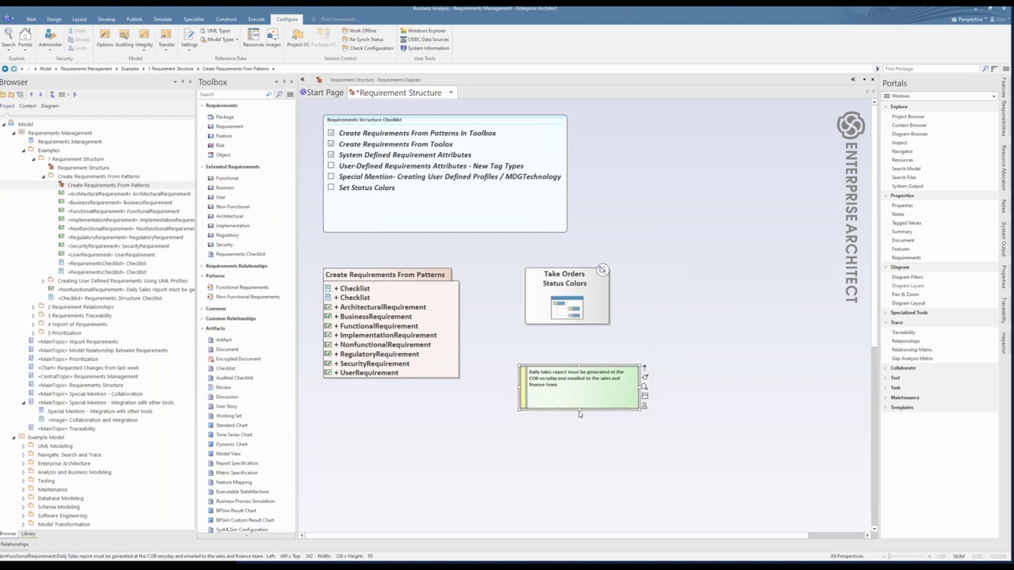
drag(578, 402, 579, 395)
click(588, 436)
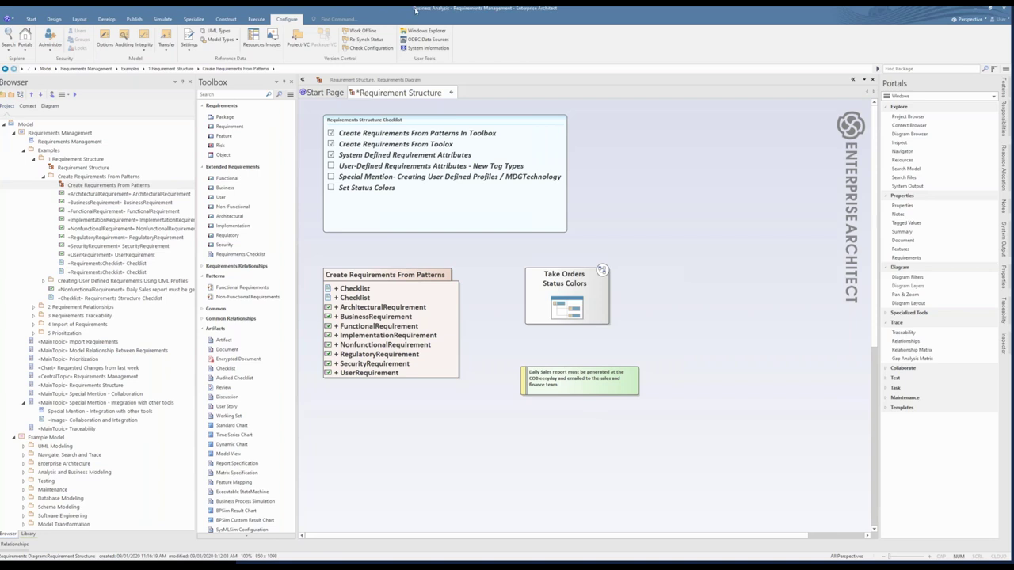
Tick off "User-Defined Requirements Attributes - New Tag Types" in the Requirements Structure Checklist
click(287, 127)
click(365, 175)
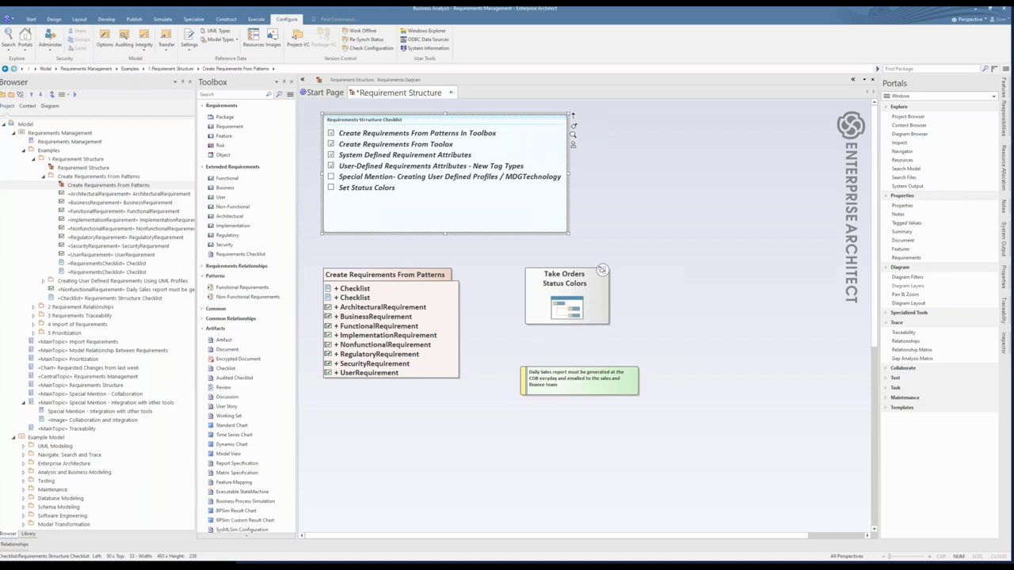
click(235, 253)
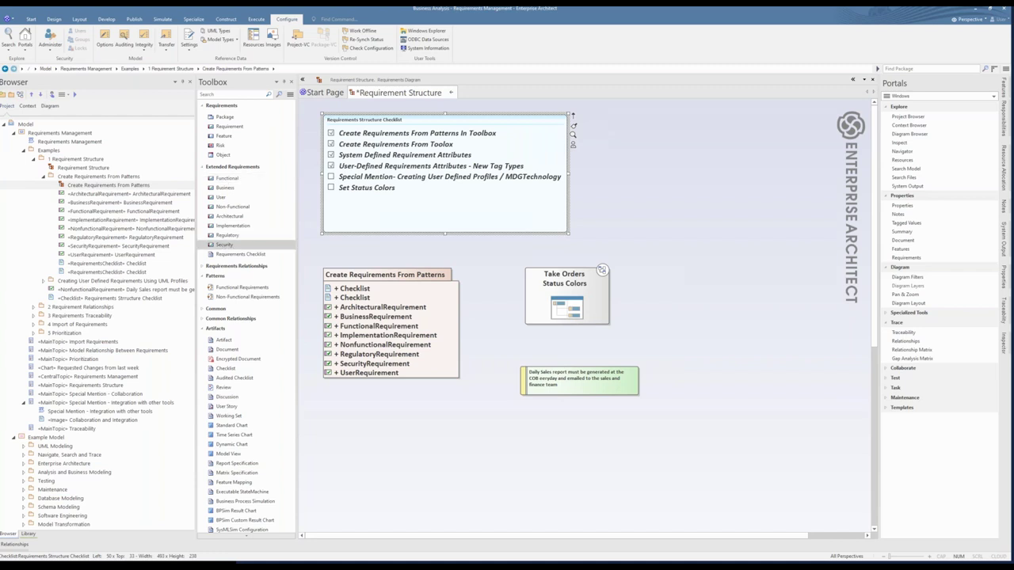
click(257, 187)
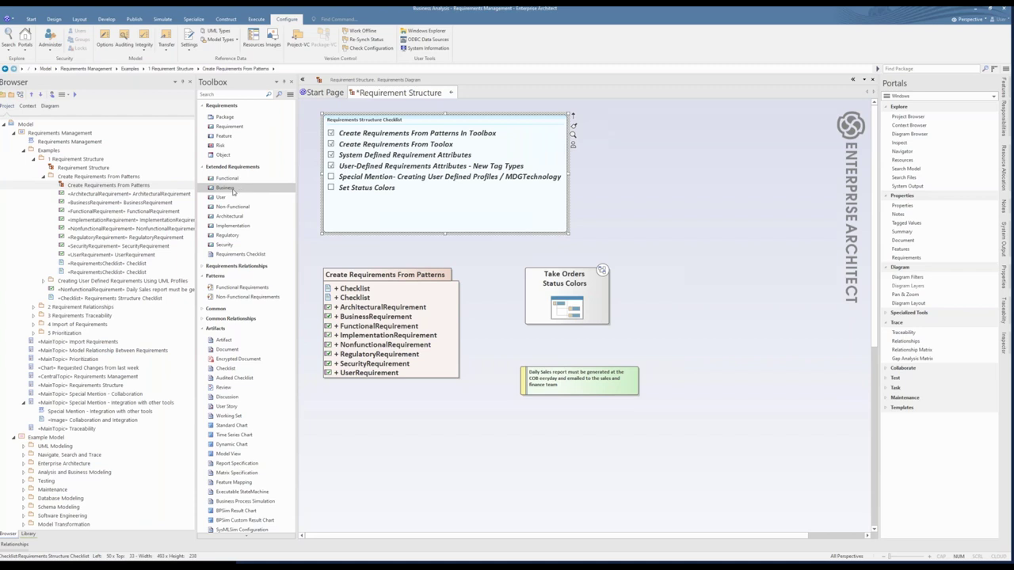
click(228, 179)
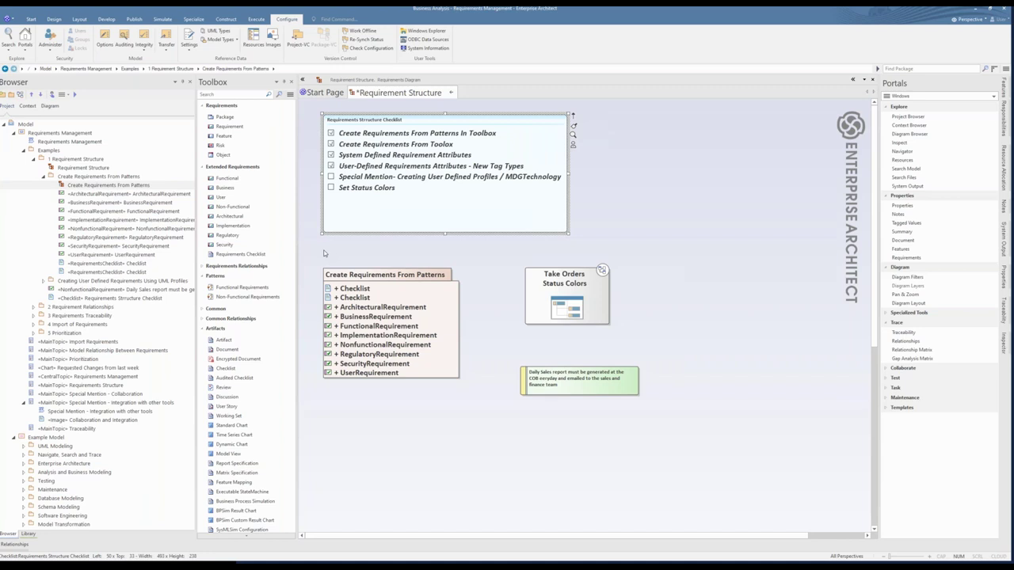
click(229, 126)
Open the Take Orders Status Colors diagram from its element on the Requirement Structure diagram
click(560, 293)
double_click(560, 293)
click(472, 309)
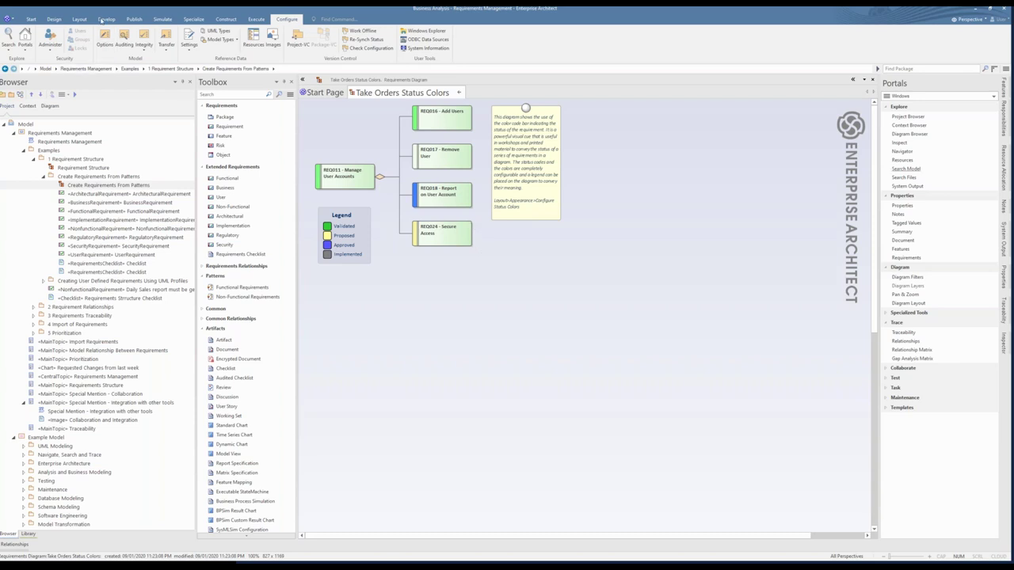
Hide the status colors on all diagrams and show them again
click(82, 21)
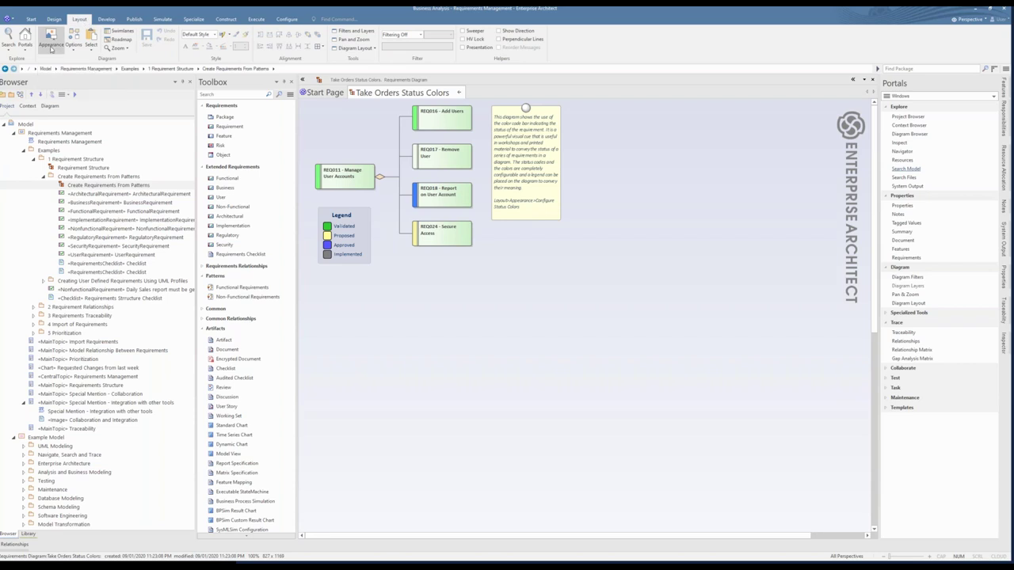
click(51, 48)
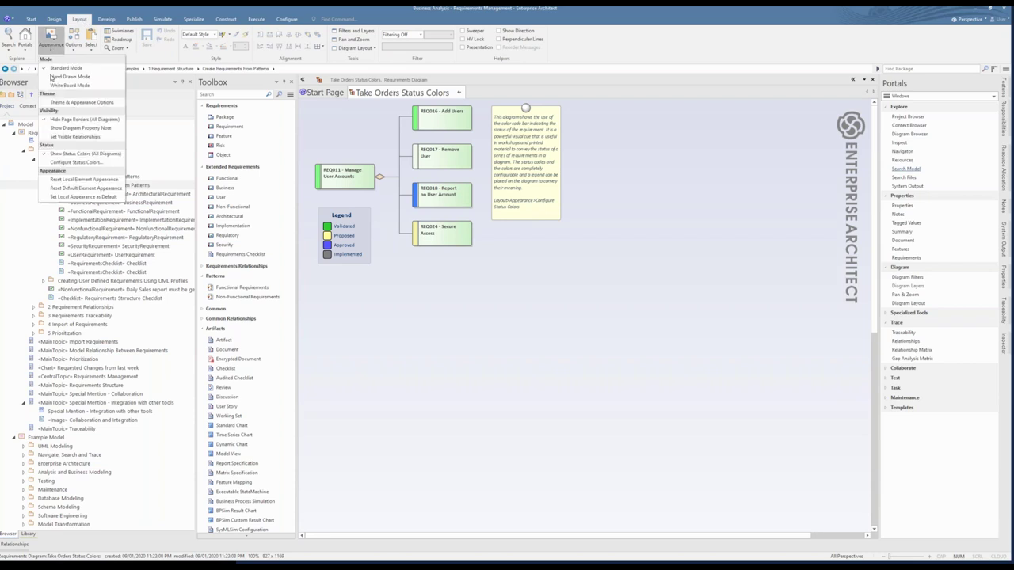
click(58, 154)
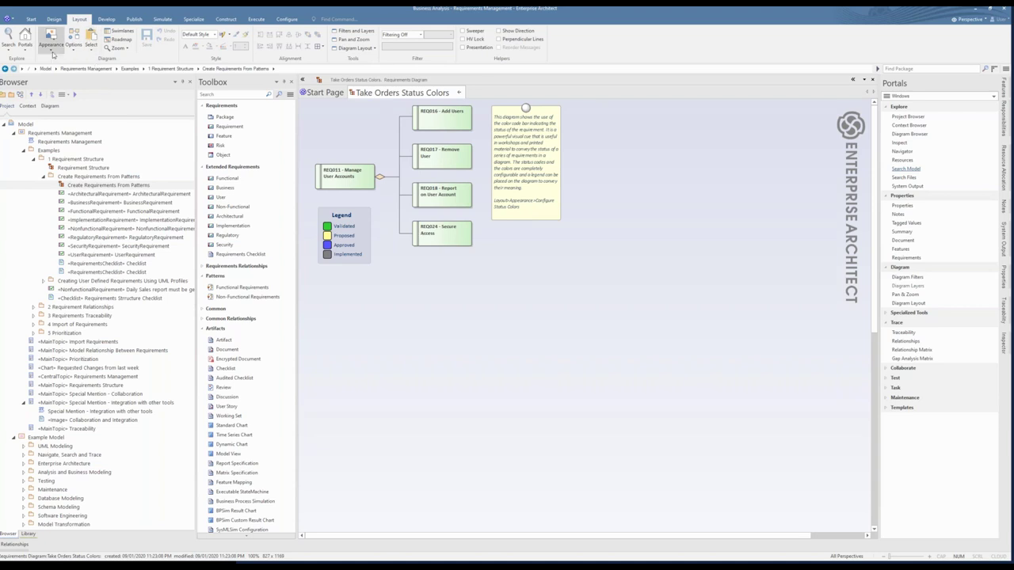
click(53, 54)
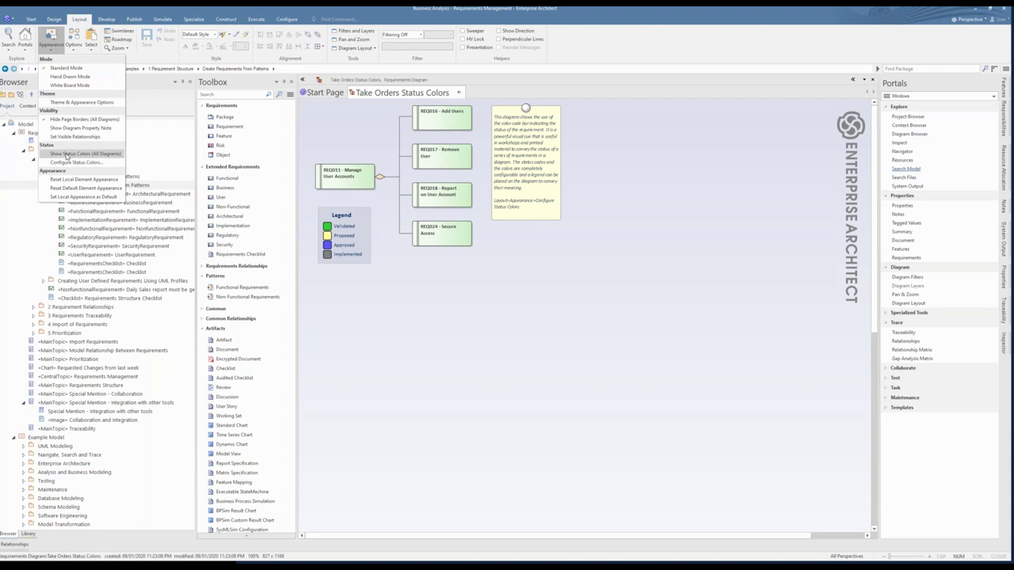
click(68, 154)
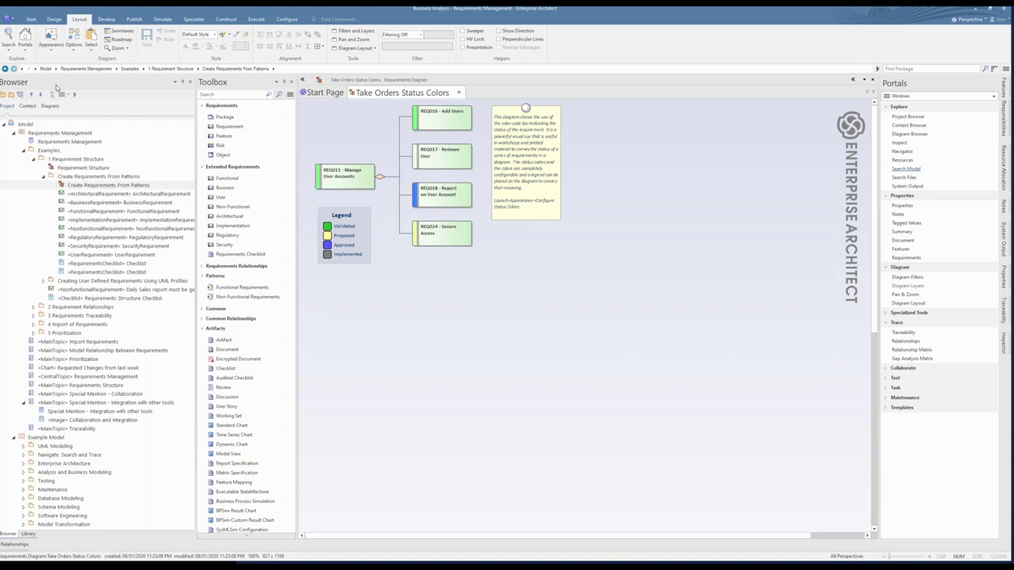
Start a new status type in the status color configuration, named Verified with the description "Verified by stakeholder"
click(51, 47)
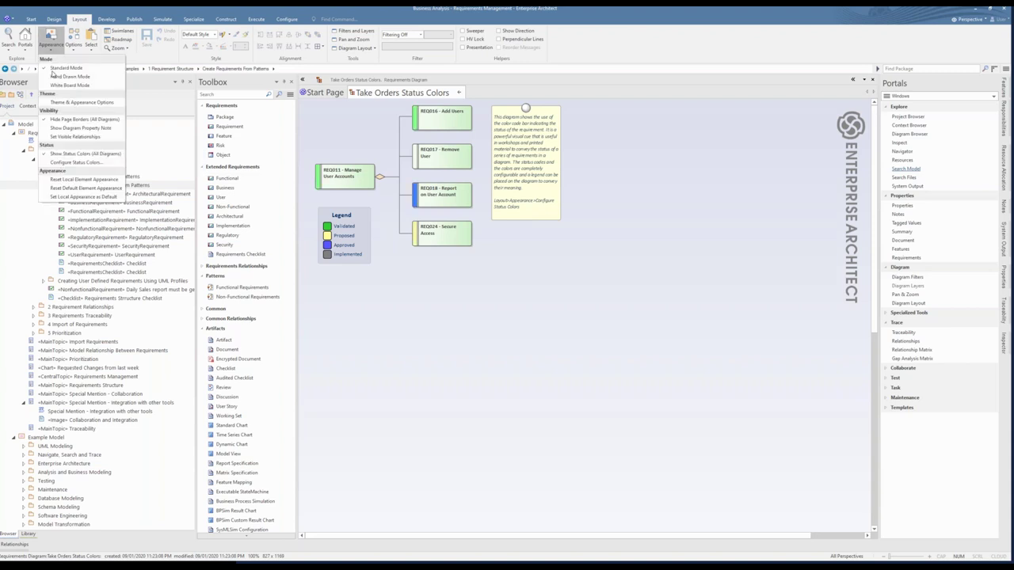
click(63, 165)
drag(352, 89, 487, 170)
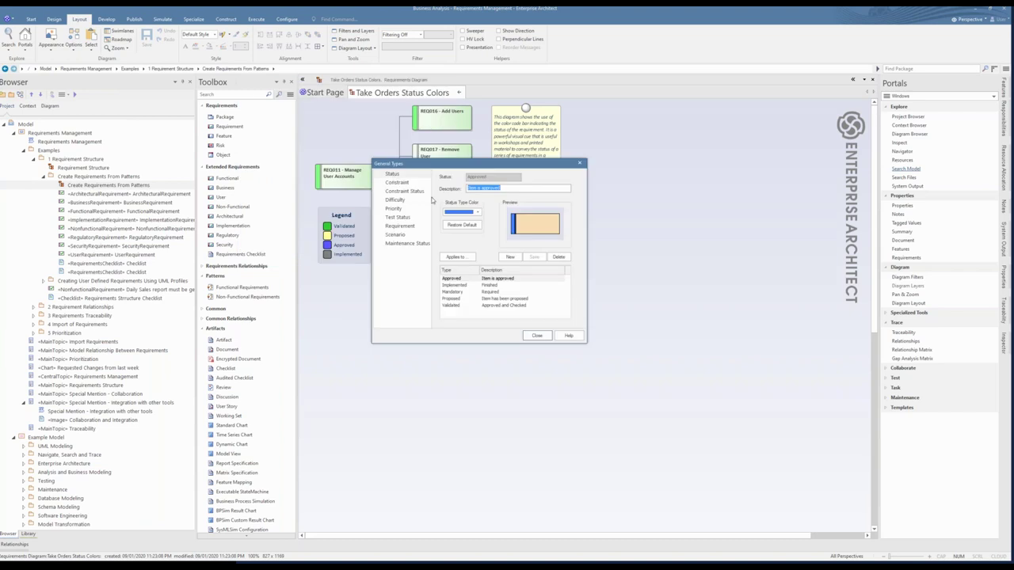
click(507, 257)
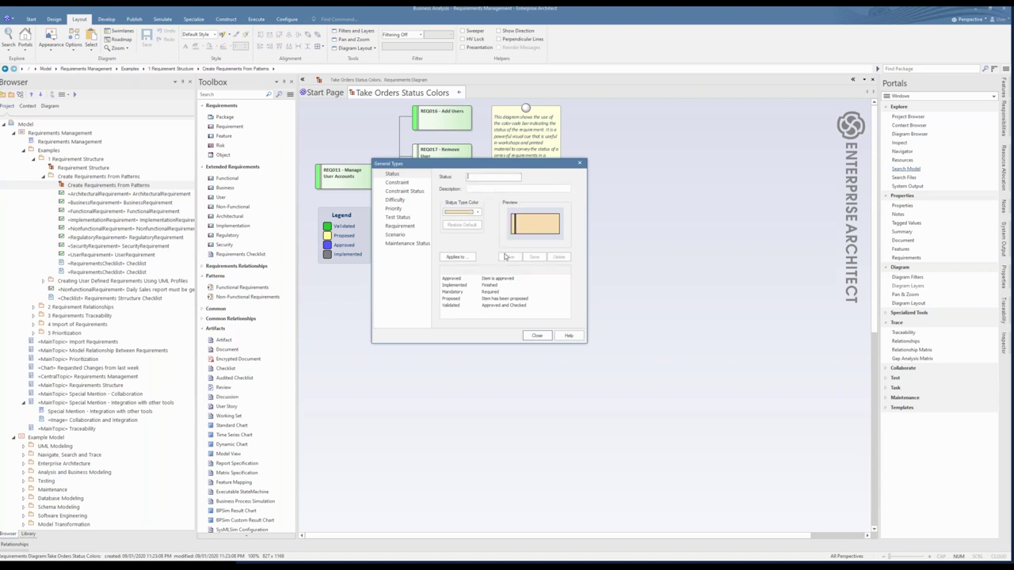
text(Verified)
click(486, 189)
text(Ver)
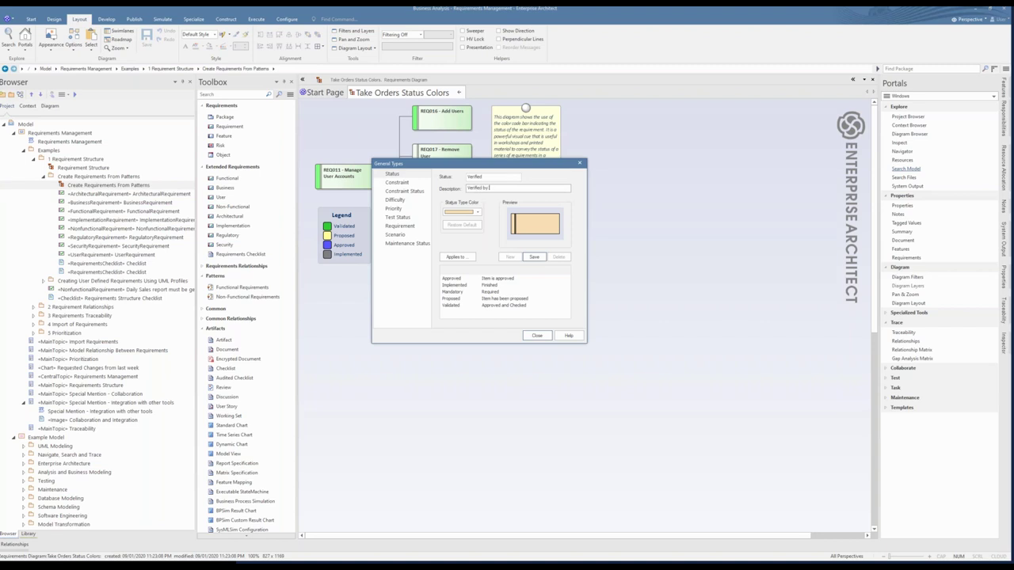
text(r)
Give the Verified status an orange color, save it and close the status configuration
click(477, 215)
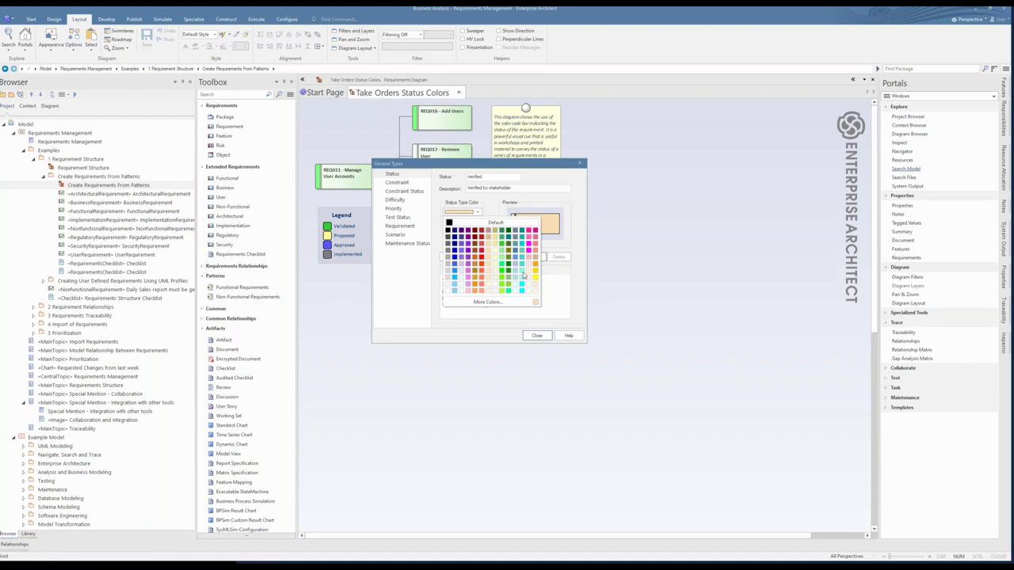
click(524, 275)
click(534, 256)
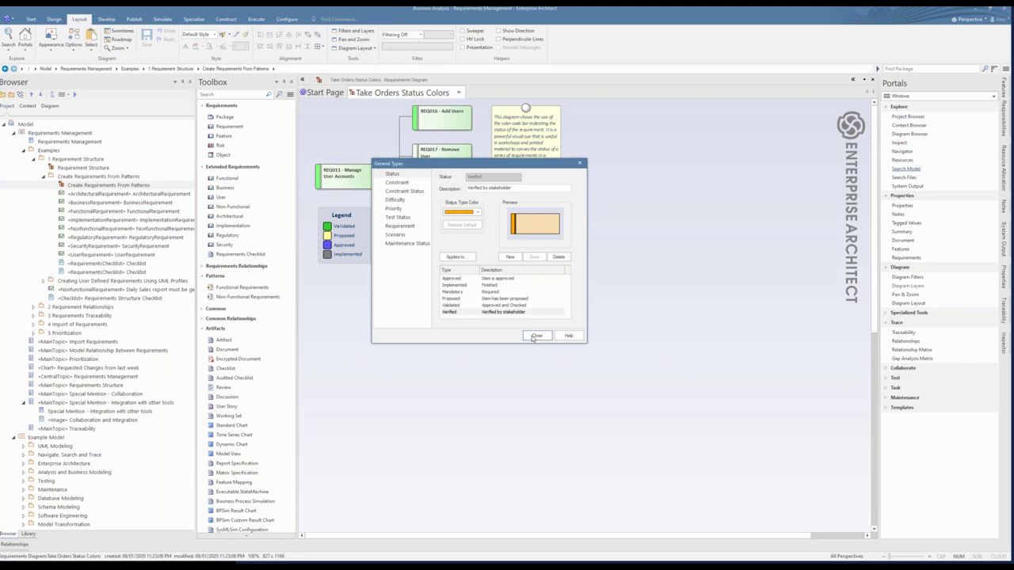
click(533, 338)
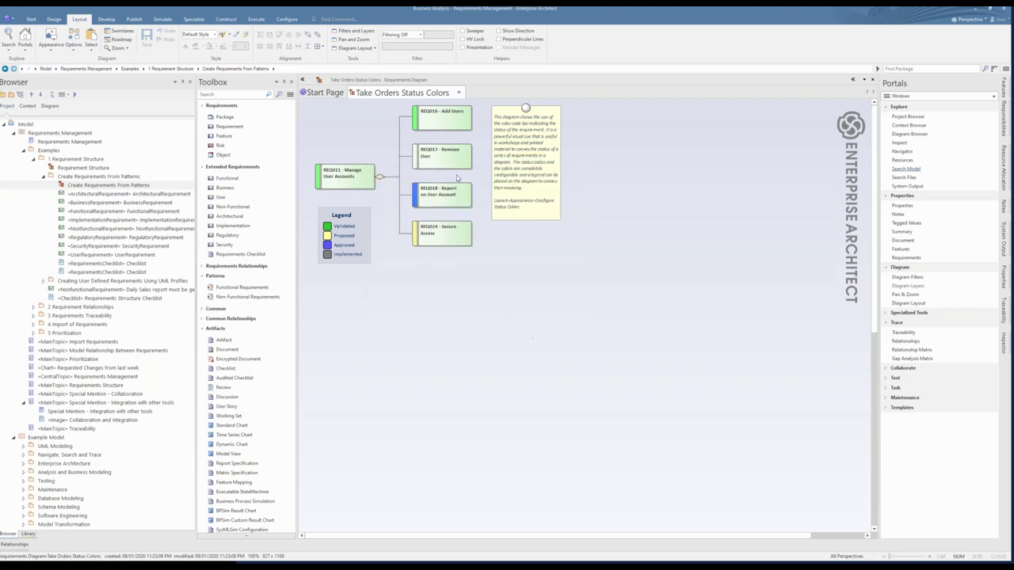
Set the status of the REQ017 - Remove User requirement to Verified and apply the change
click(456, 164)
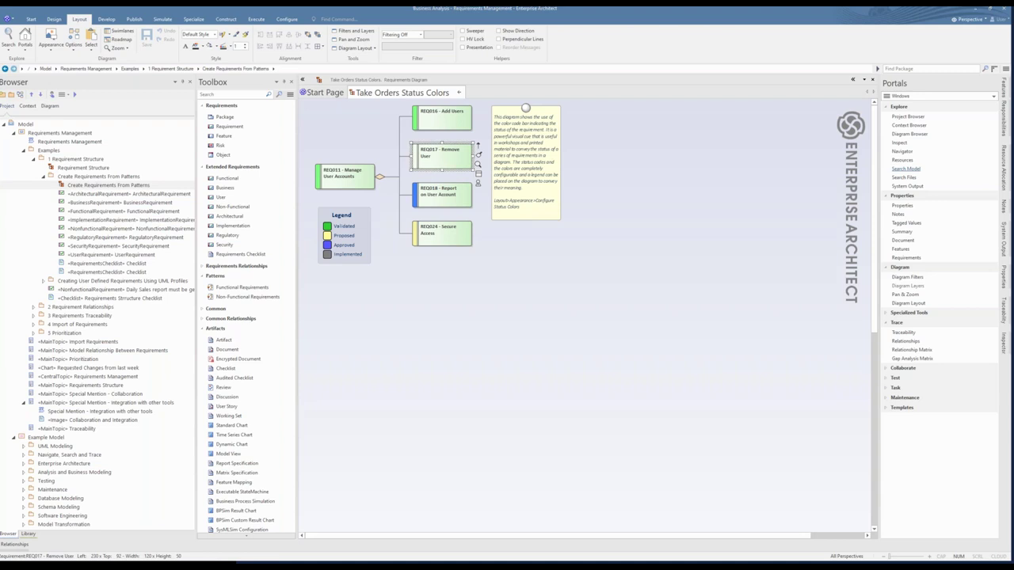
double_click(433, 156)
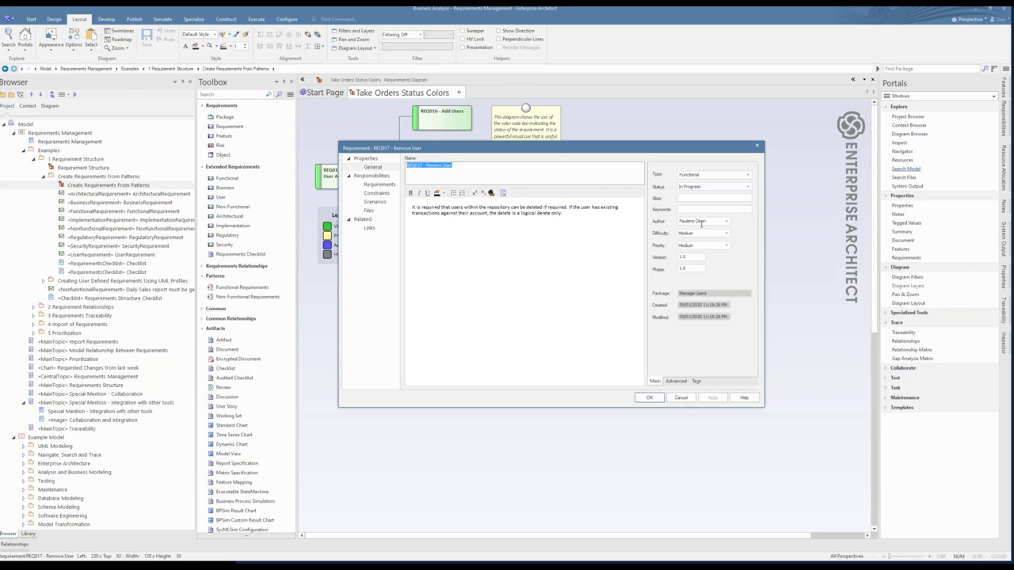
click(747, 188)
click(748, 188)
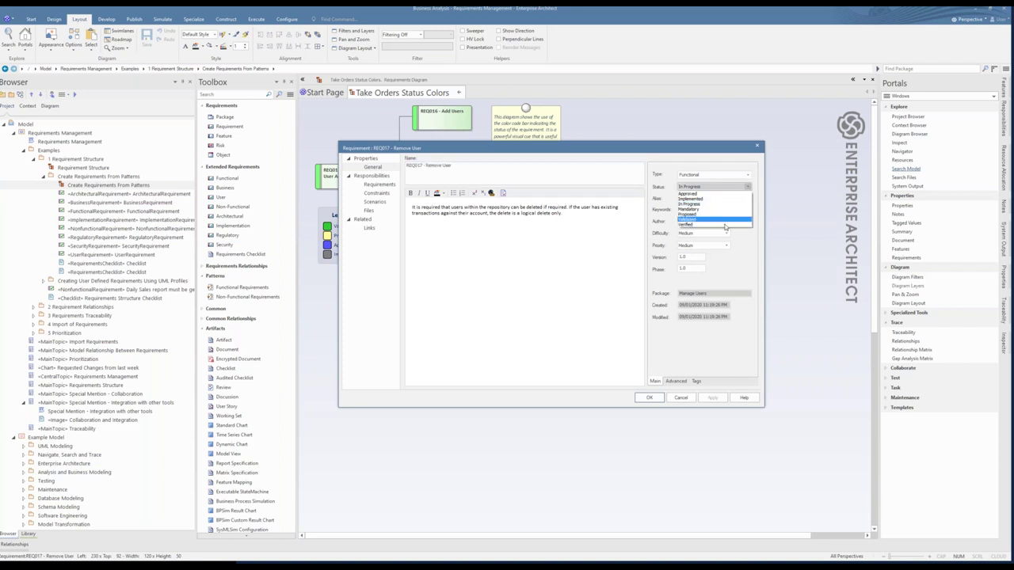
click(724, 225)
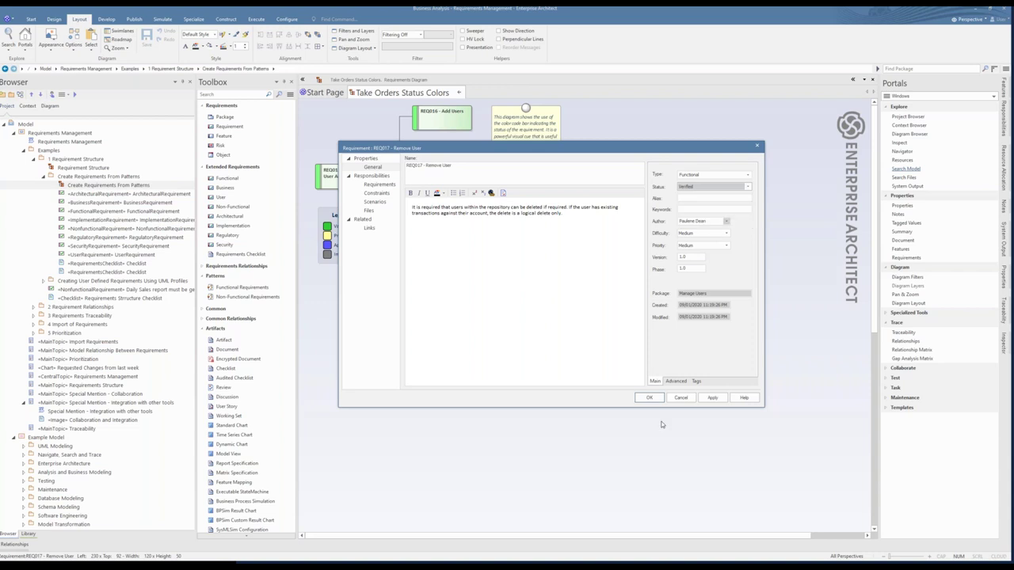
click(706, 399)
click(649, 398)
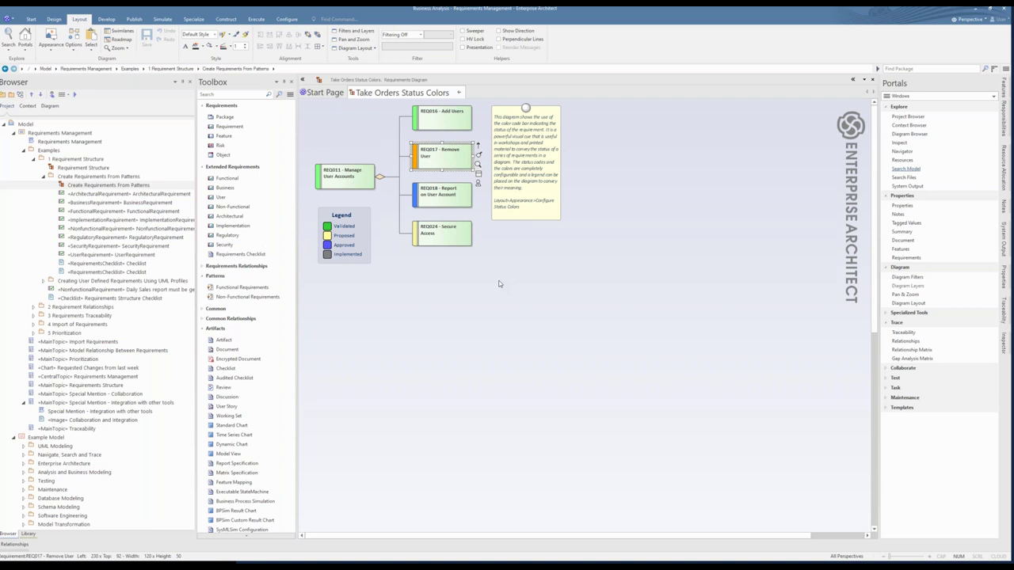
click(499, 282)
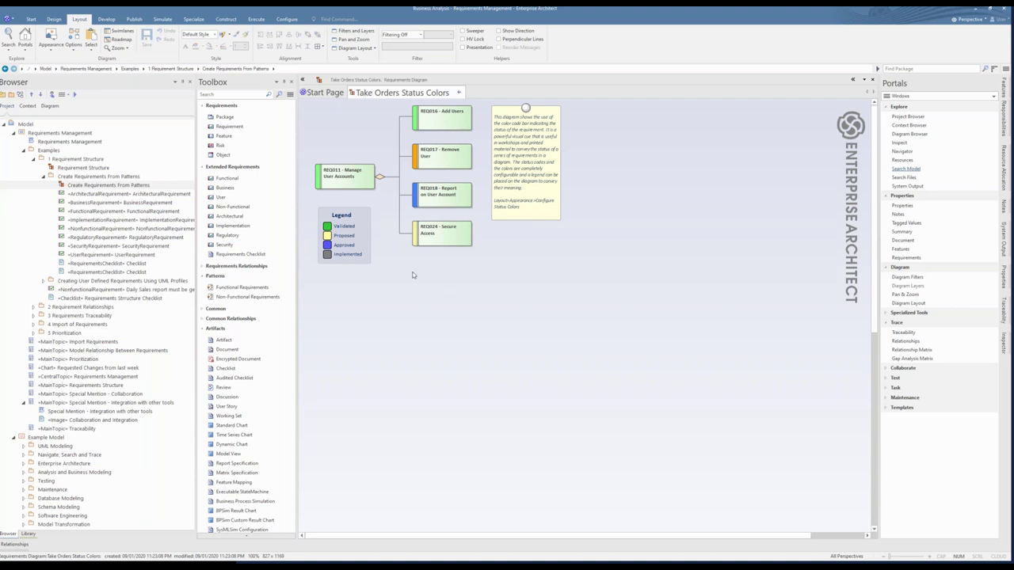
Return to the Requirement Structure diagram and tick off Set Status Colors in its checklist
click(460, 92)
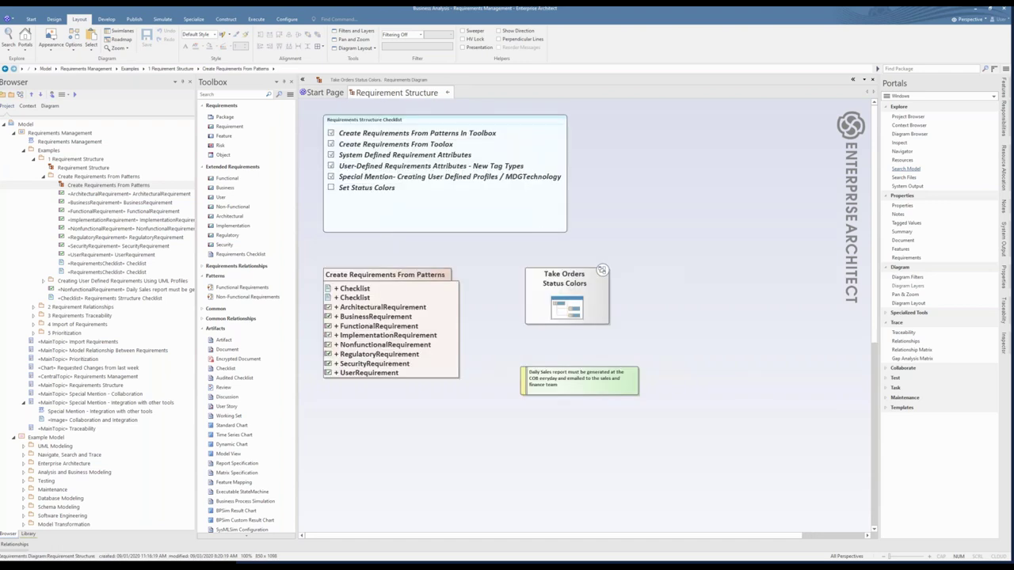
click(562, 225)
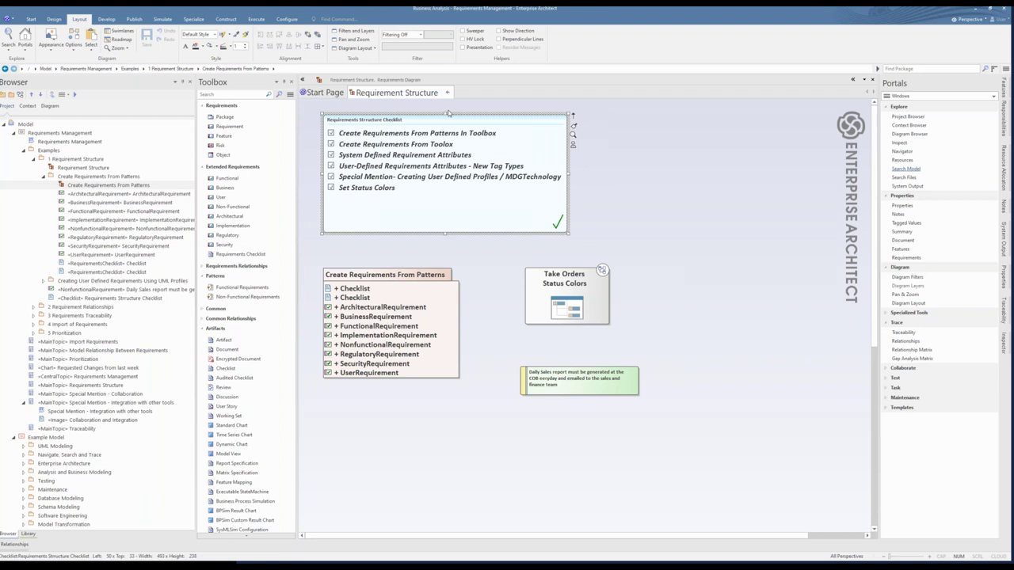
click(678, 204)
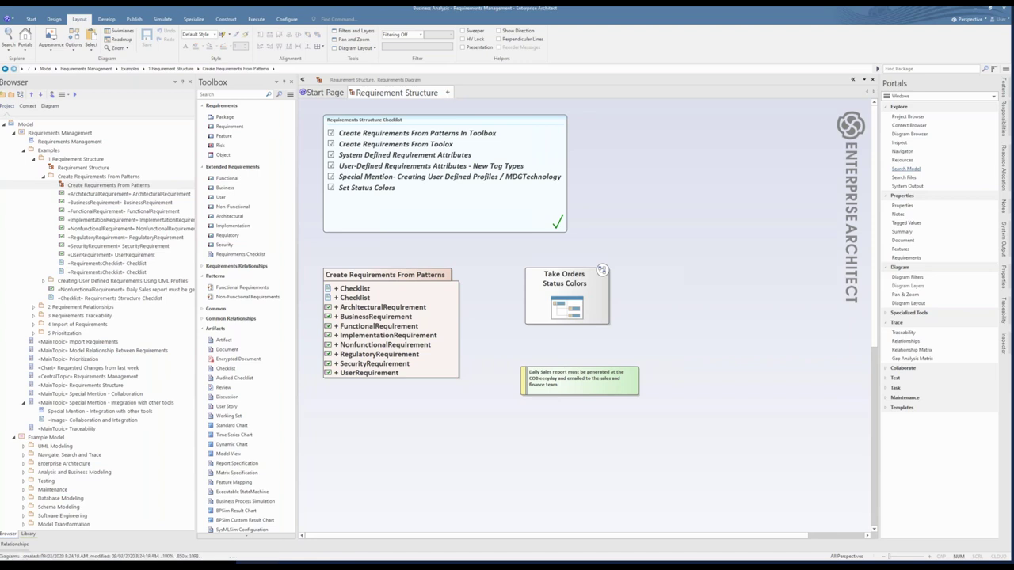
Return to the Requirements Management mind map and open the Requirement Relationships diagram from the Model Relationship Between Requirements topic
drag(453, 539, 499, 539)
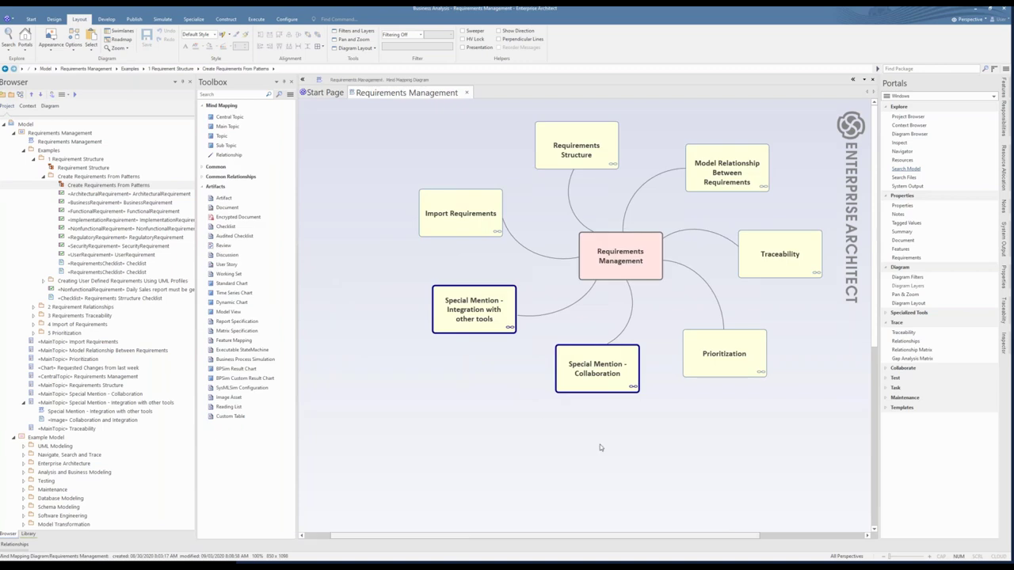
click(698, 164)
double_click(692, 174)
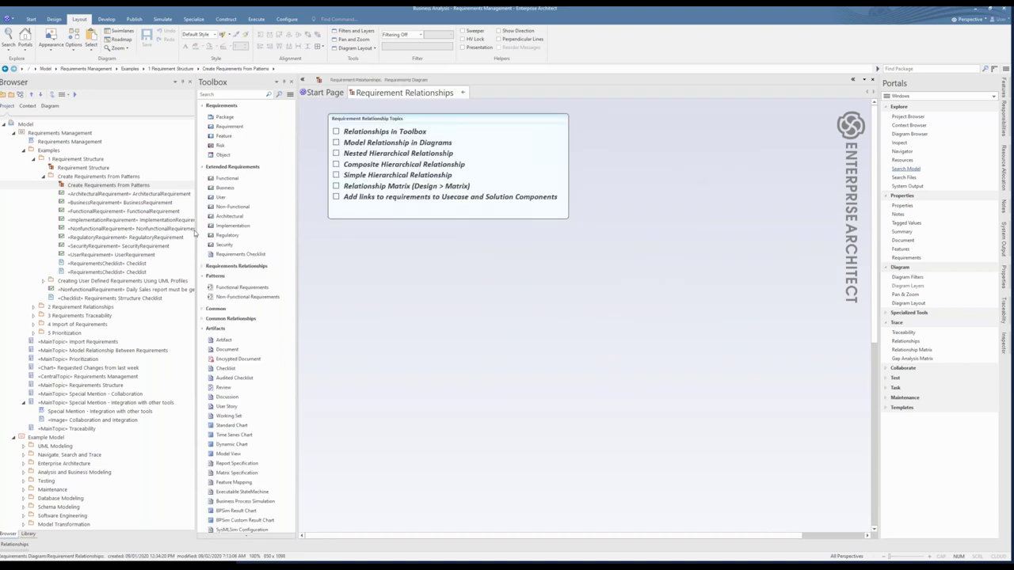
Narrow the model browser to widen the diagram area and collapse the Create Requirements From Patterns package
drag(196, 232, 38, 219)
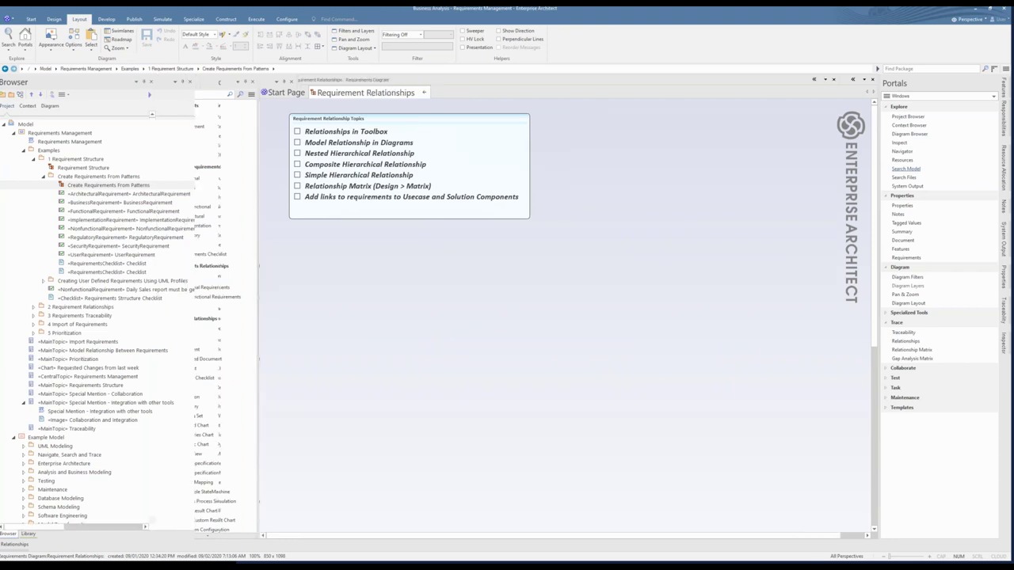
click(43, 176)
click(500, 169)
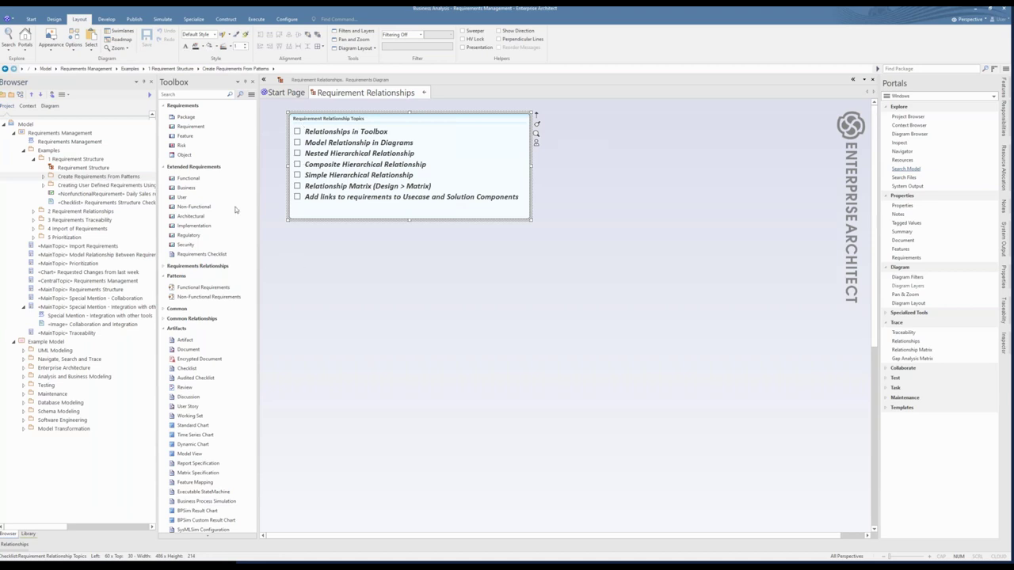
Collapse the Requirements and Patterns groups in the toolbox and expand the Requirements Relationships group
click(185, 135)
click(165, 107)
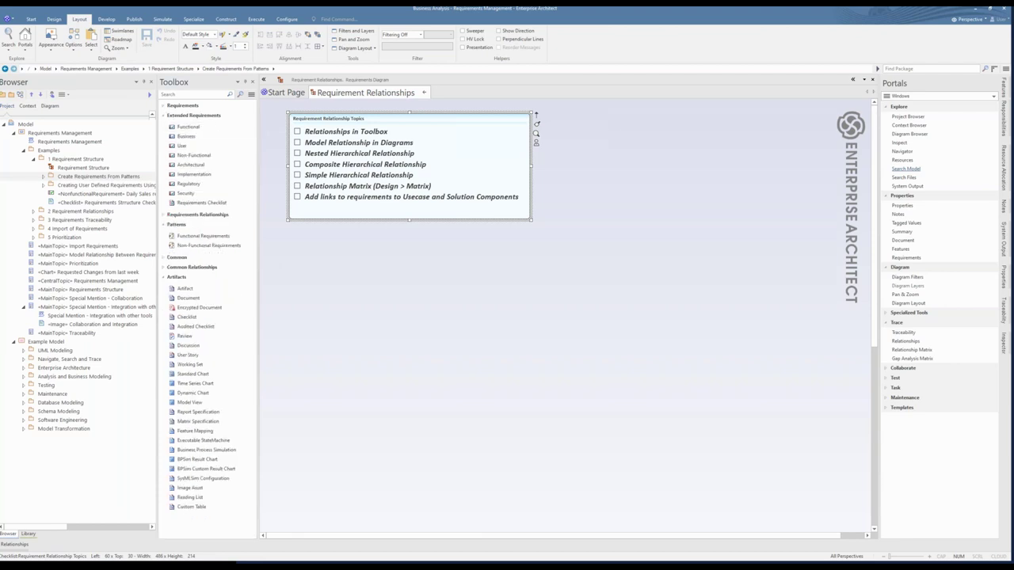
click(164, 214)
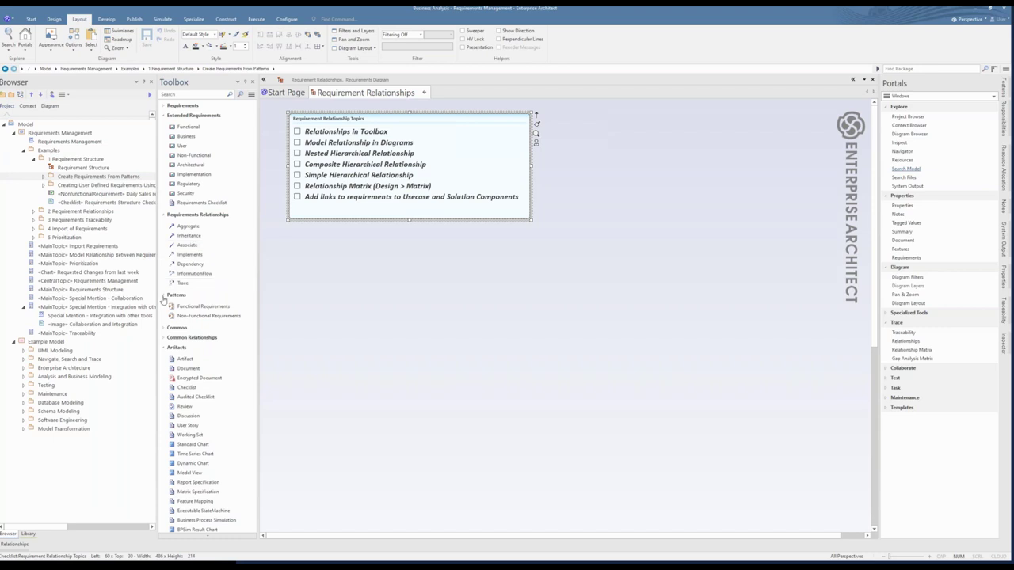
click(163, 297)
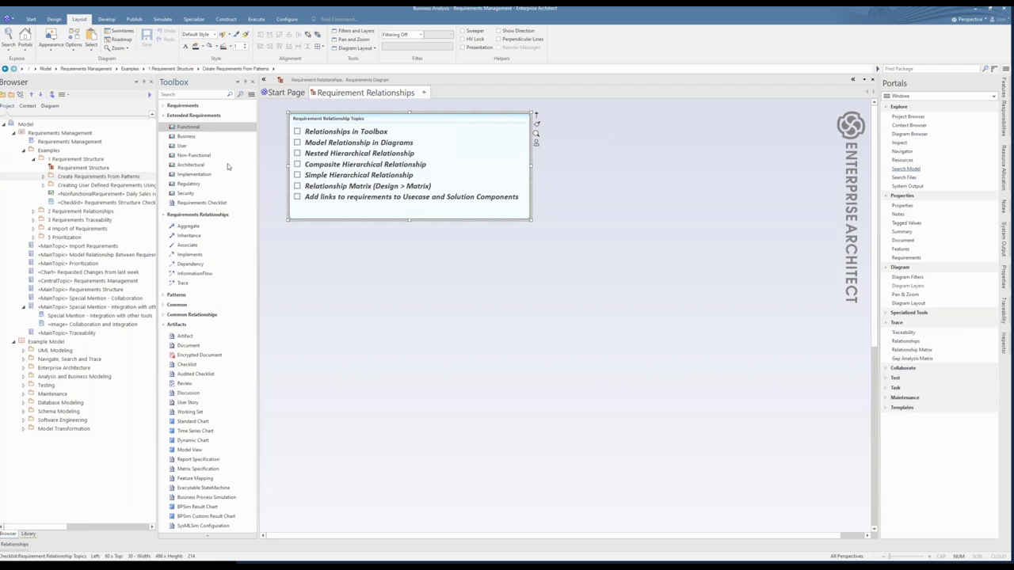
Add a Functional requirement below the checklist and a Business requirement beside it, keeping their default names
click(476, 316)
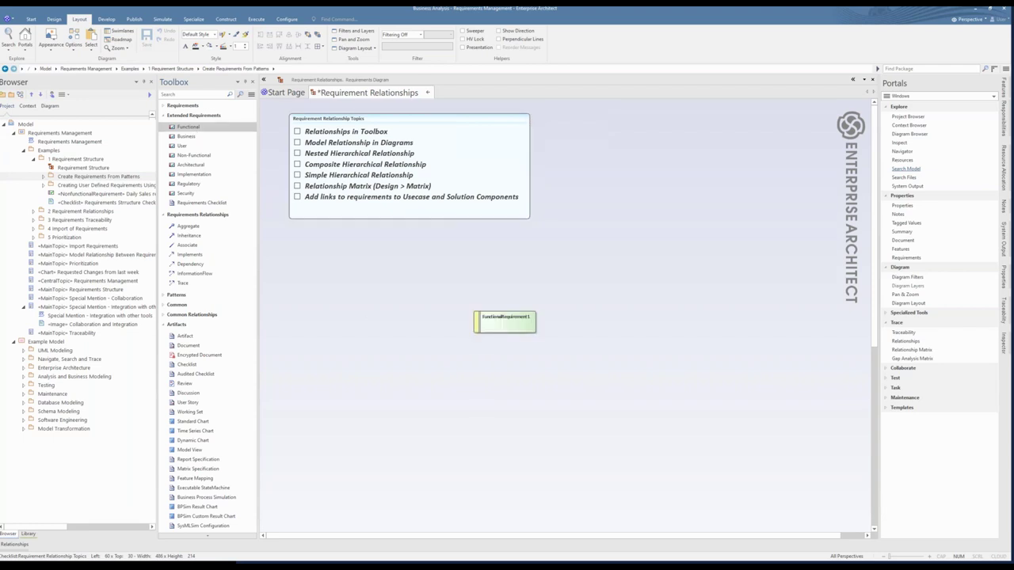
click(188, 136)
click(348, 308)
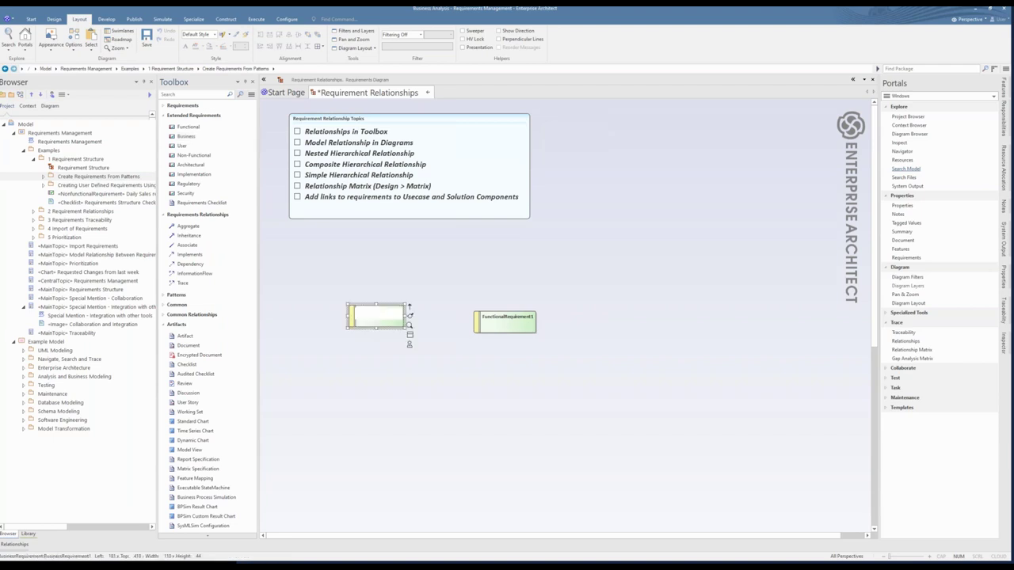
key(Return)
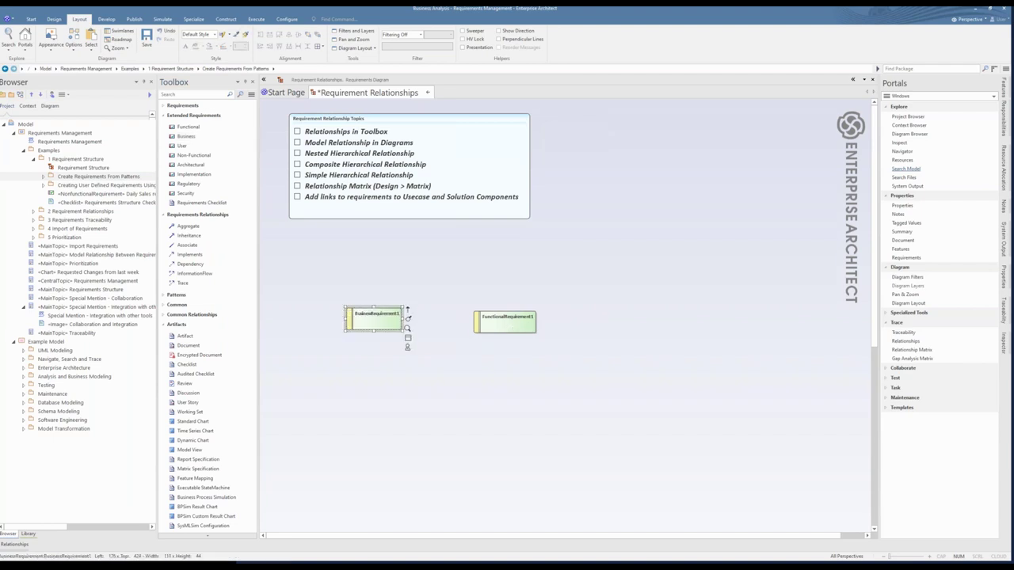
Connect FunctionalRequirement1 to BusinessRequirement1 with a Realization relationship and level the two elements
drag(408, 310, 479, 321)
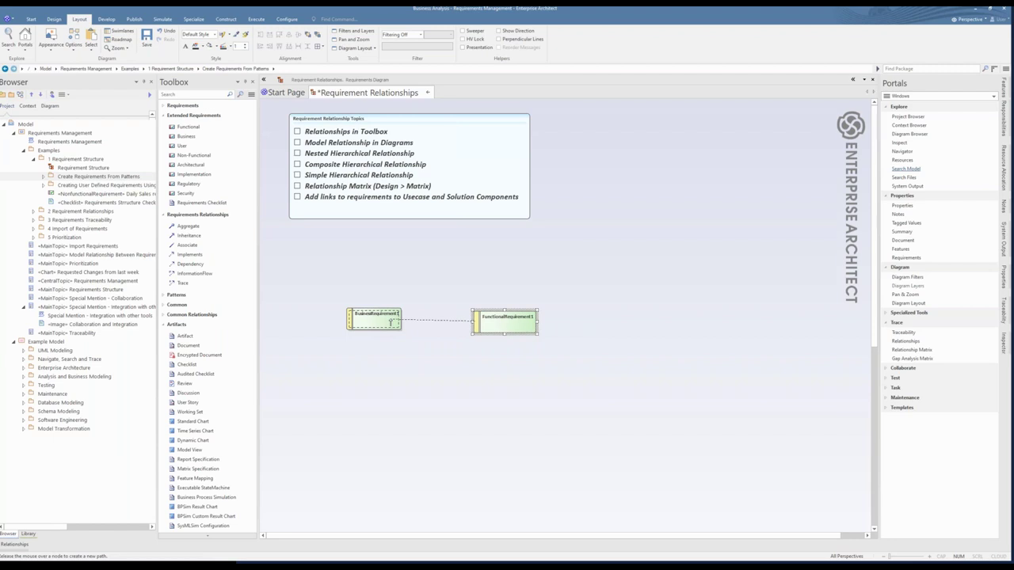
drag(390, 322, 392, 322)
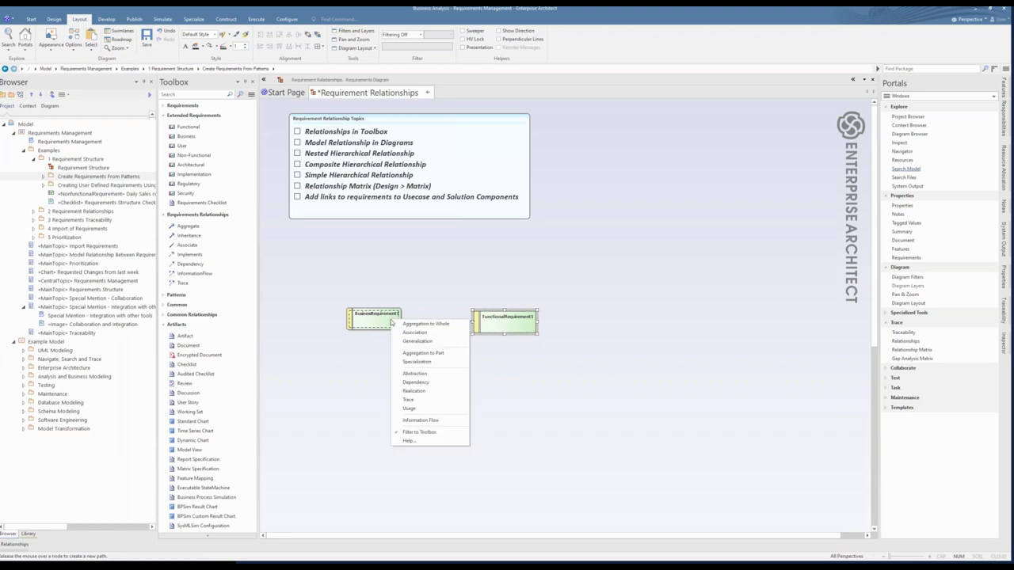
click(410, 391)
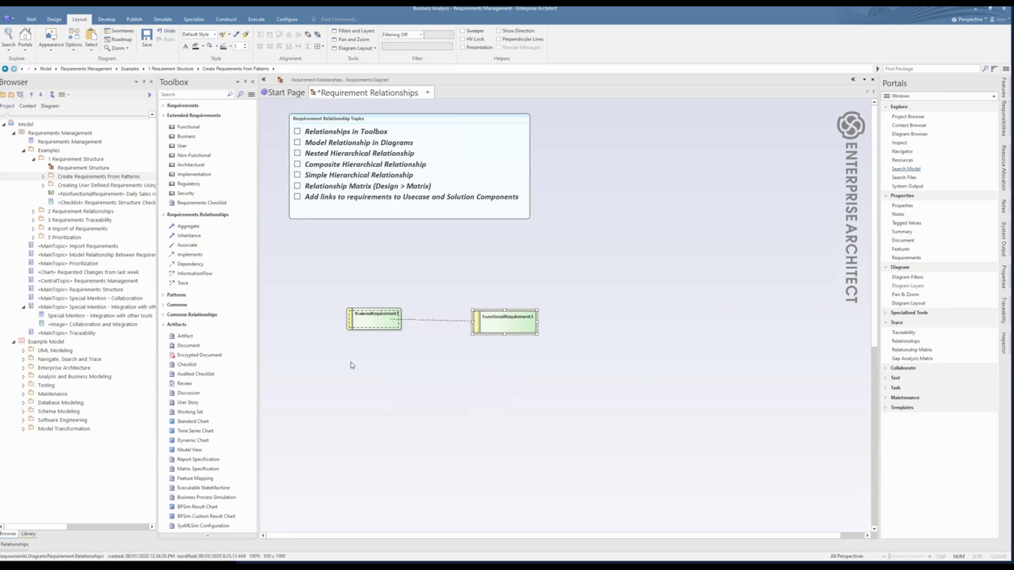
click(407, 331)
click(408, 346)
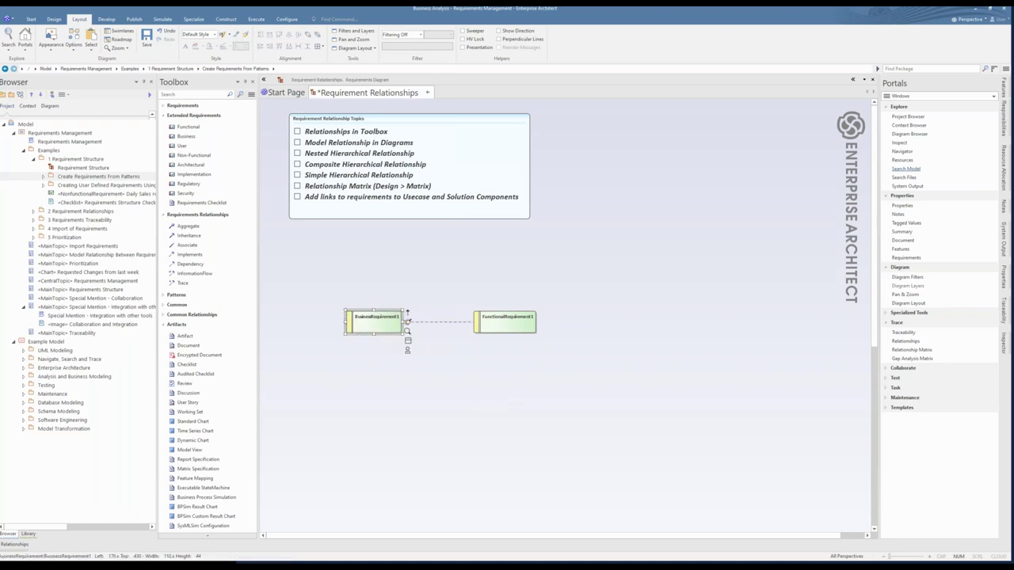
Add a User requirement and a second Functional requirement beneath the first pair
click(182, 146)
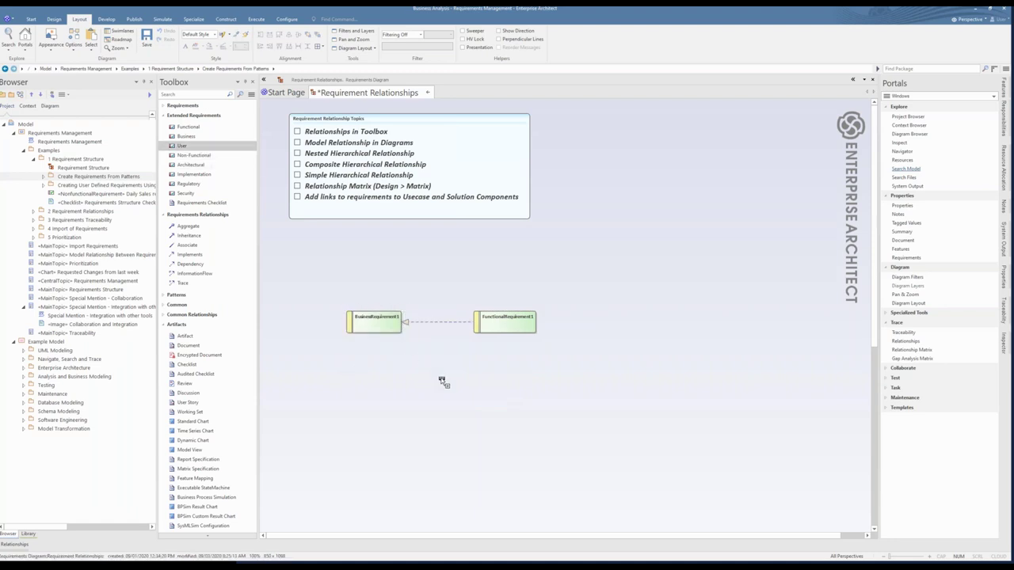
click(496, 371)
click(570, 380)
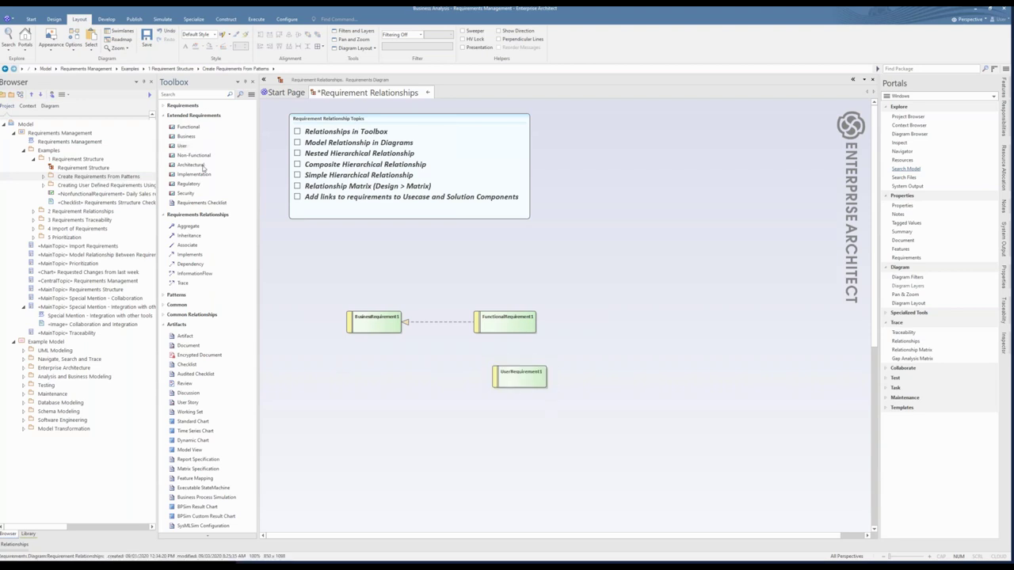
click(204, 131)
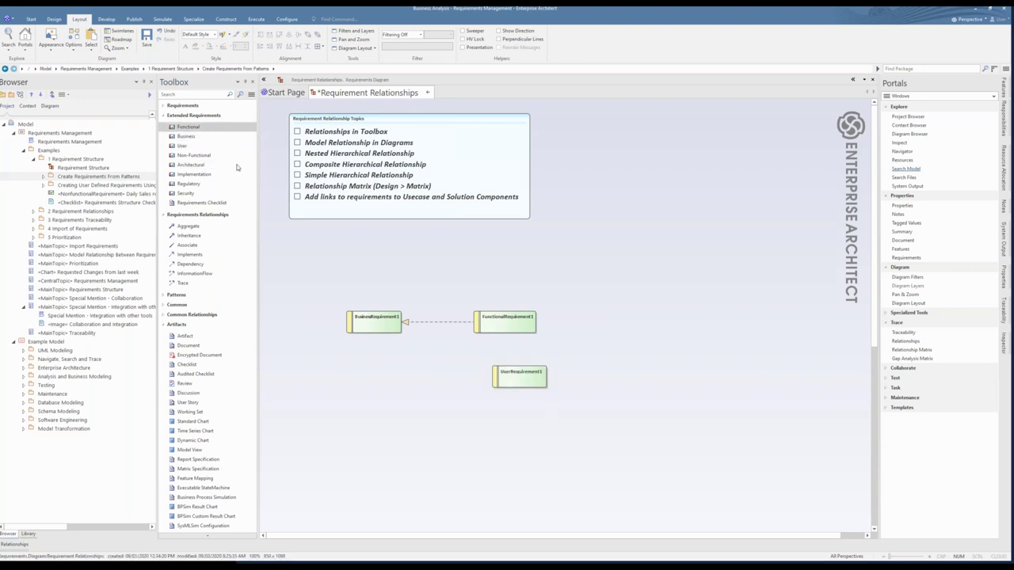
click(397, 400)
click(506, 385)
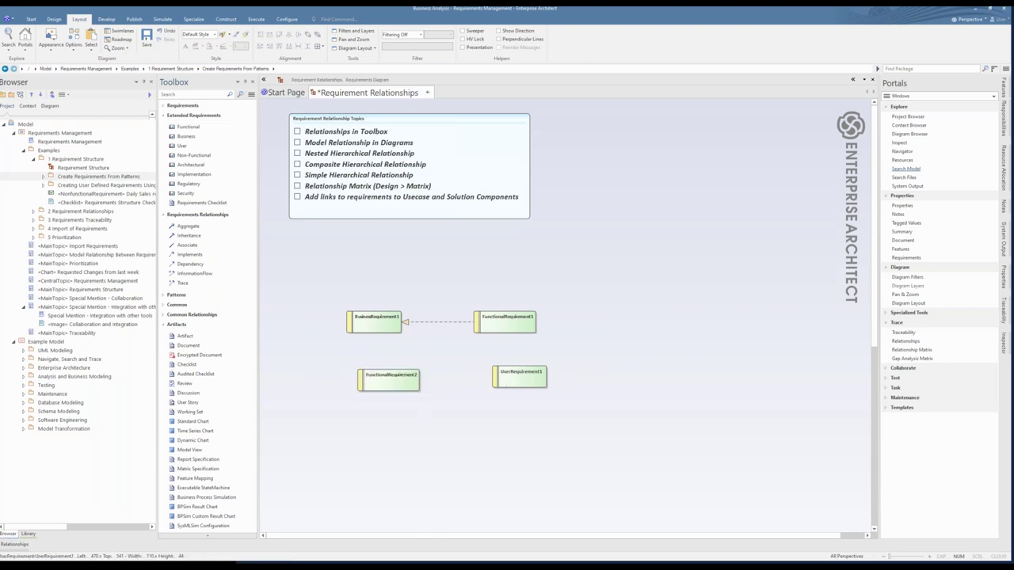
Connect UserRequirement1 to FunctionalRequirement2 with a Trace relationship and align the functional requirement so the connector runs straight
drag(506, 386, 408, 383)
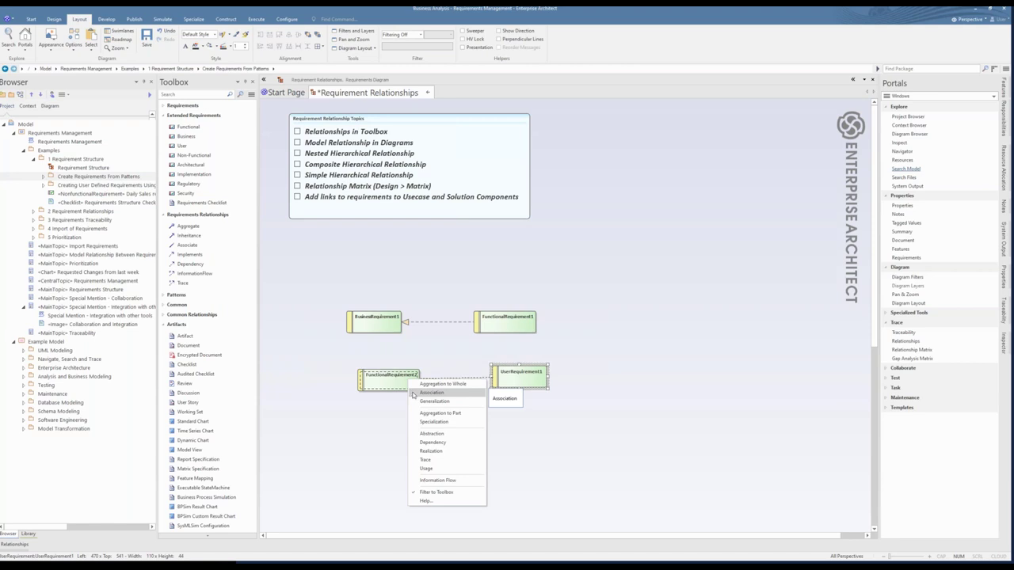
click(428, 461)
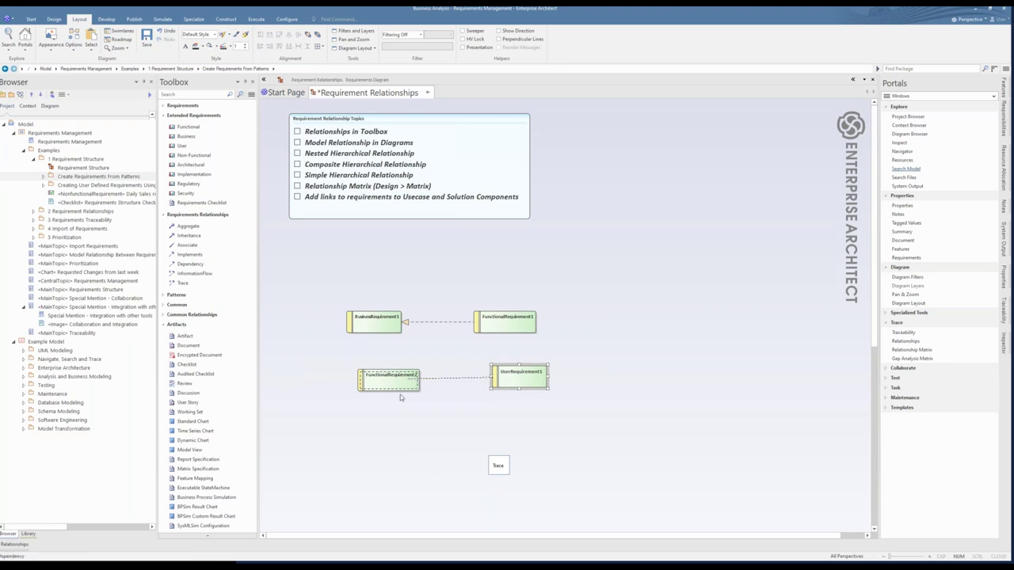
click(399, 382)
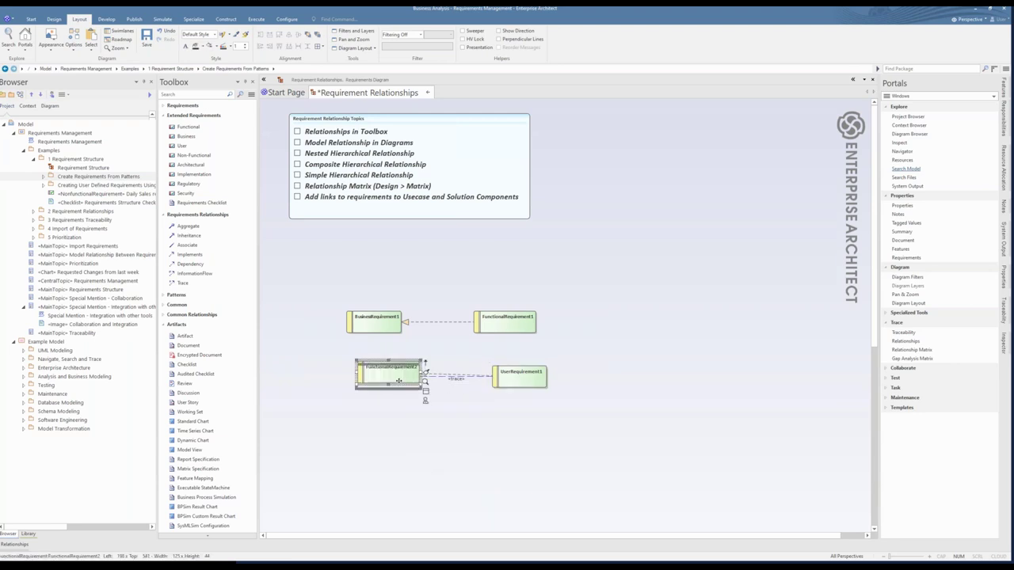
drag(399, 382, 399, 387)
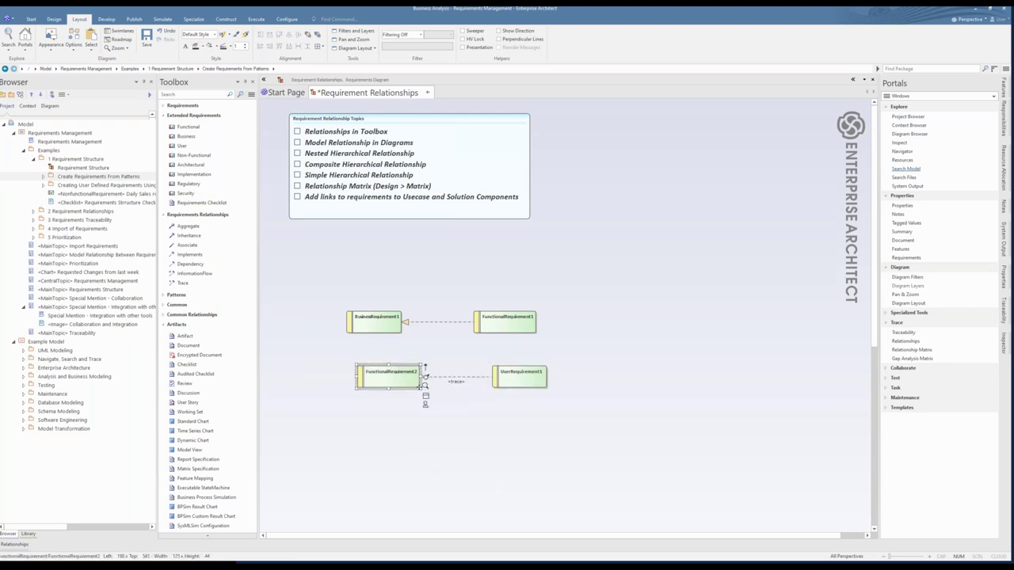
click(457, 382)
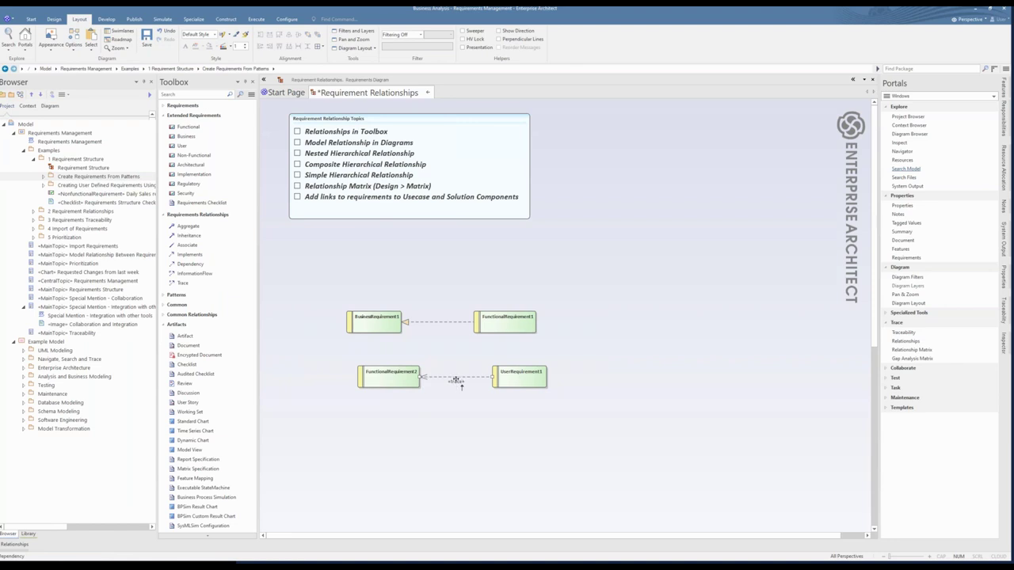
click(475, 390)
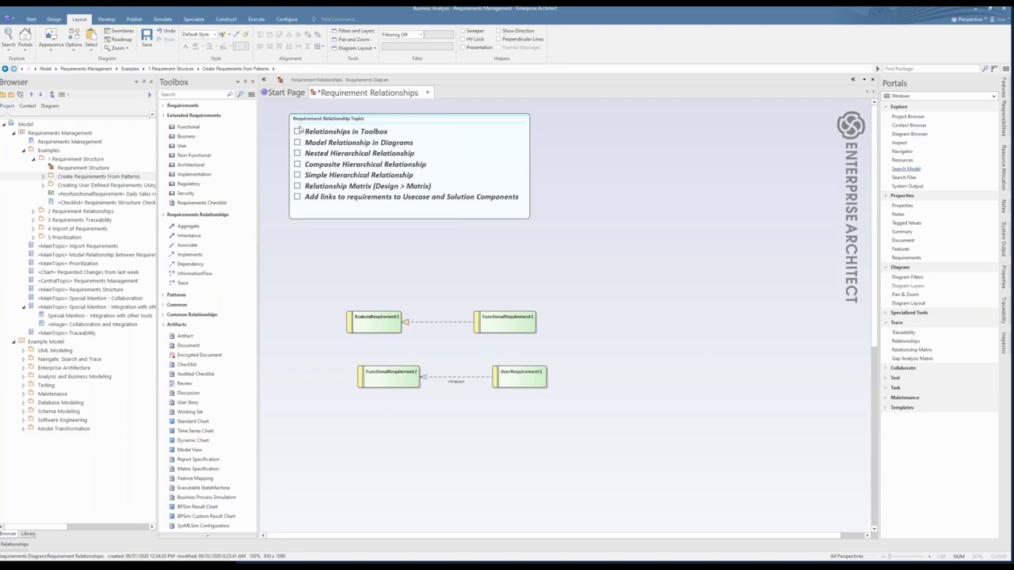
Tick off Relationships in Toolbox and Model Relationship in Diagrams in the Requirement Relationship Topics checklist
click(300, 134)
click(297, 132)
click(298, 143)
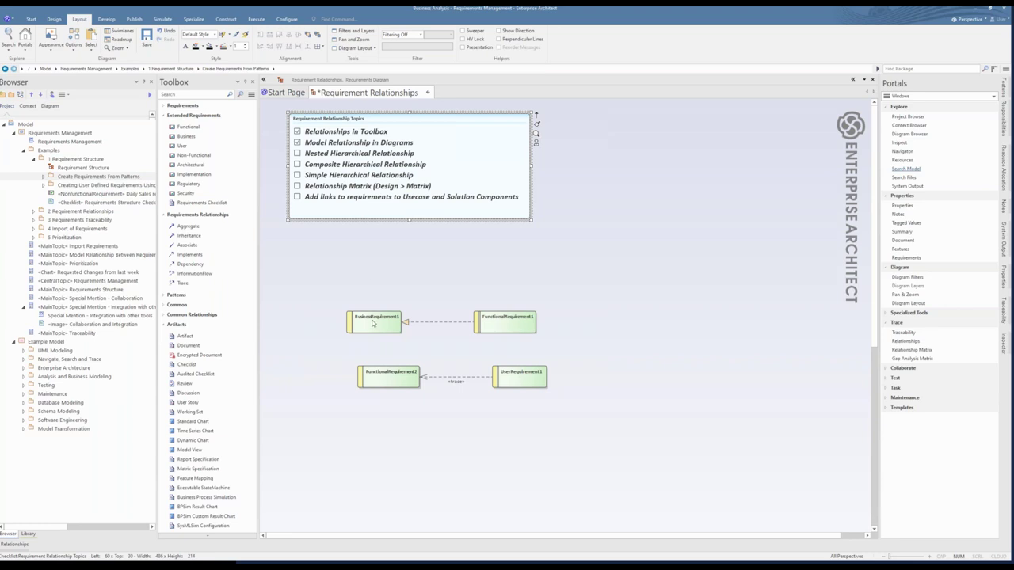
click(367, 286)
Create a package named Nested with an initial diagram inside the 2 Requirement Relationships package, collapsing 1 Requirement Structure in the browser
drag(60, 185, 83, 217)
click(32, 213)
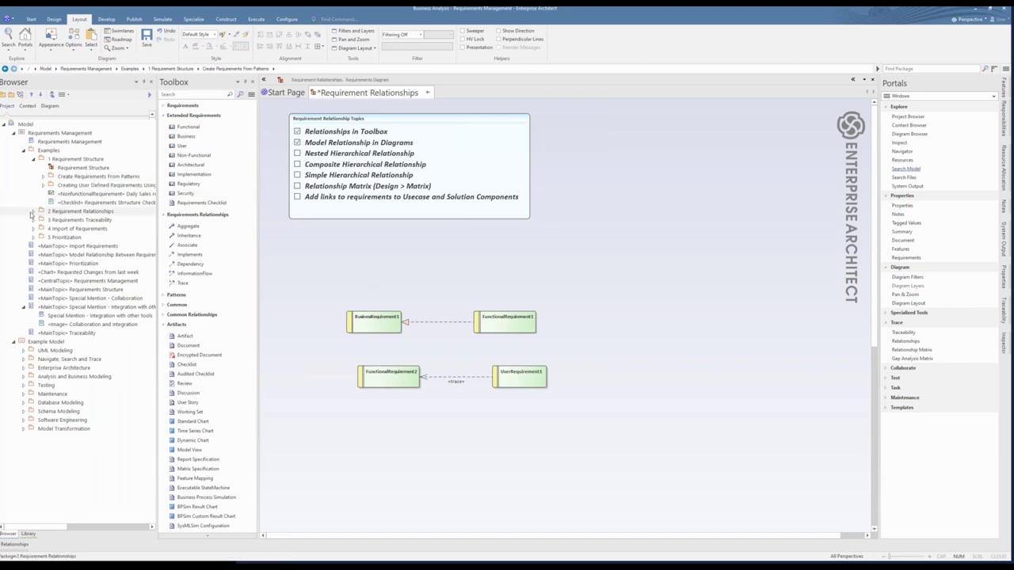
click(34, 159)
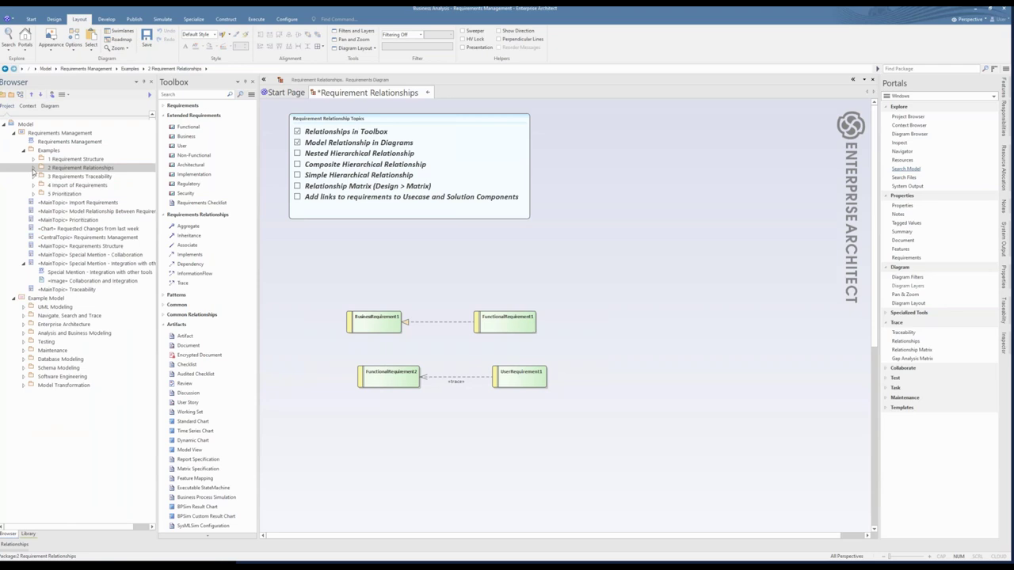
click(33, 168)
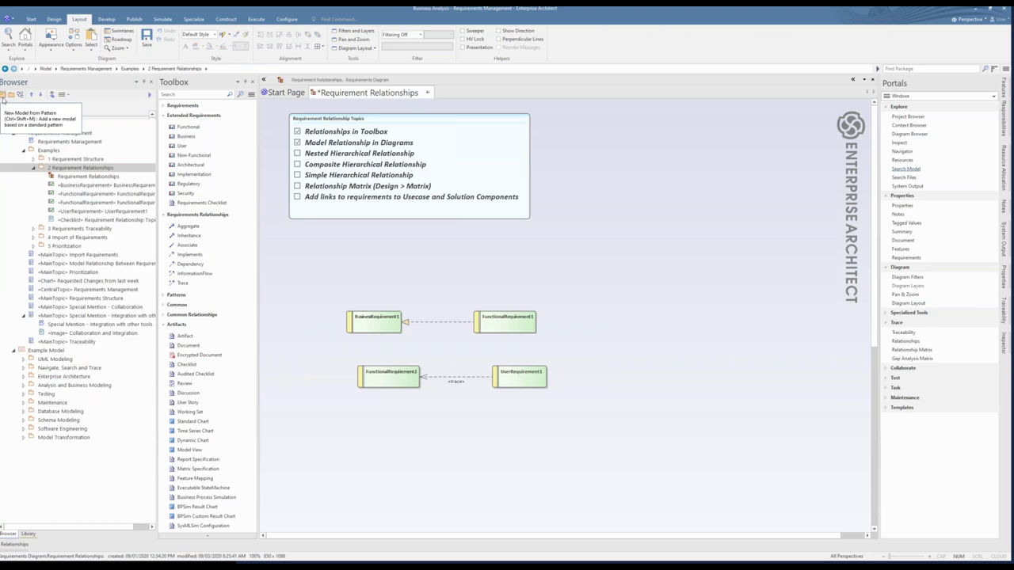
click(11, 94)
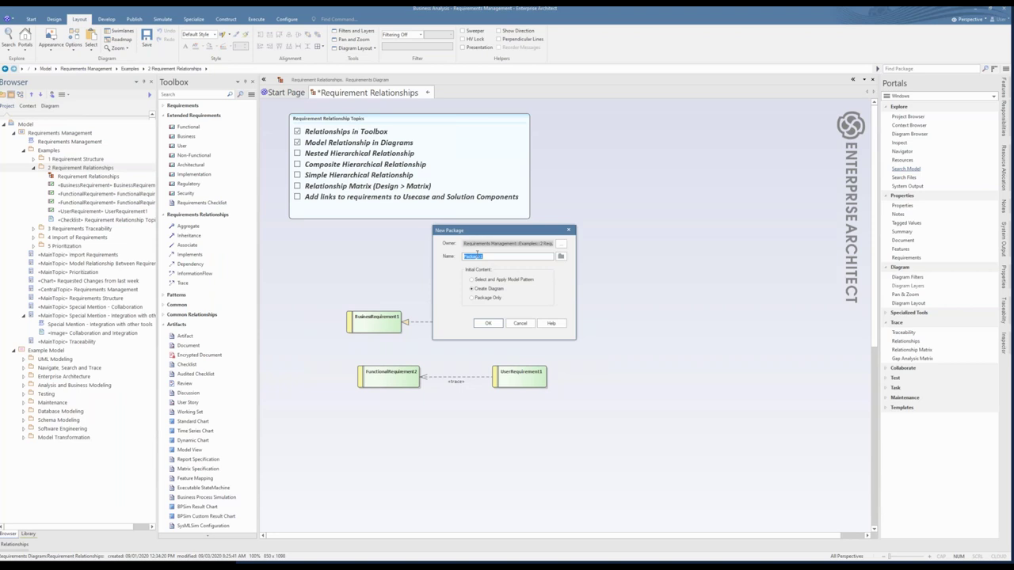
text(Rested)
click(488, 323)
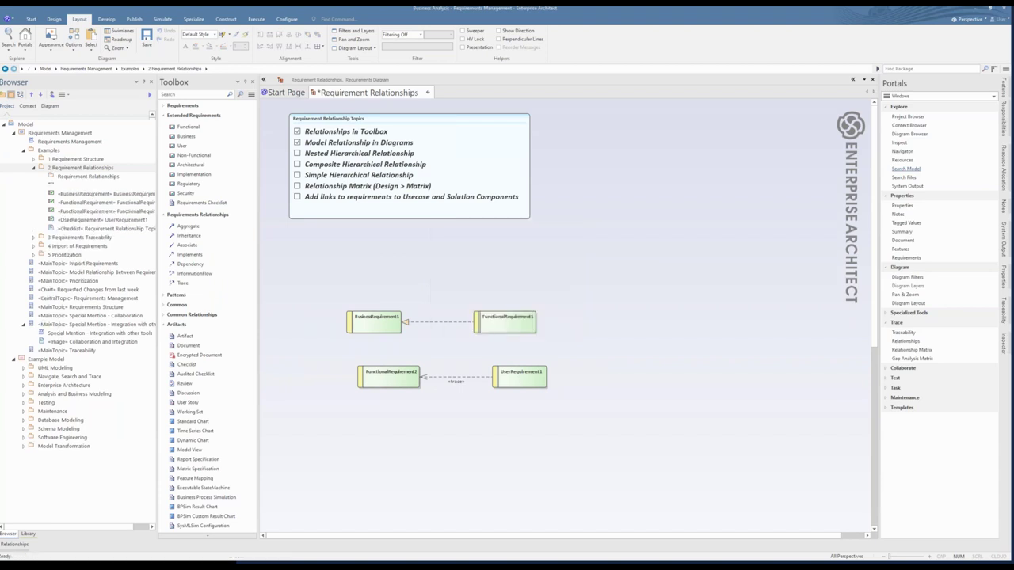
Filter the diagram technologies for Requirement and create the Nested diagram in the Nested package
click(271, 161)
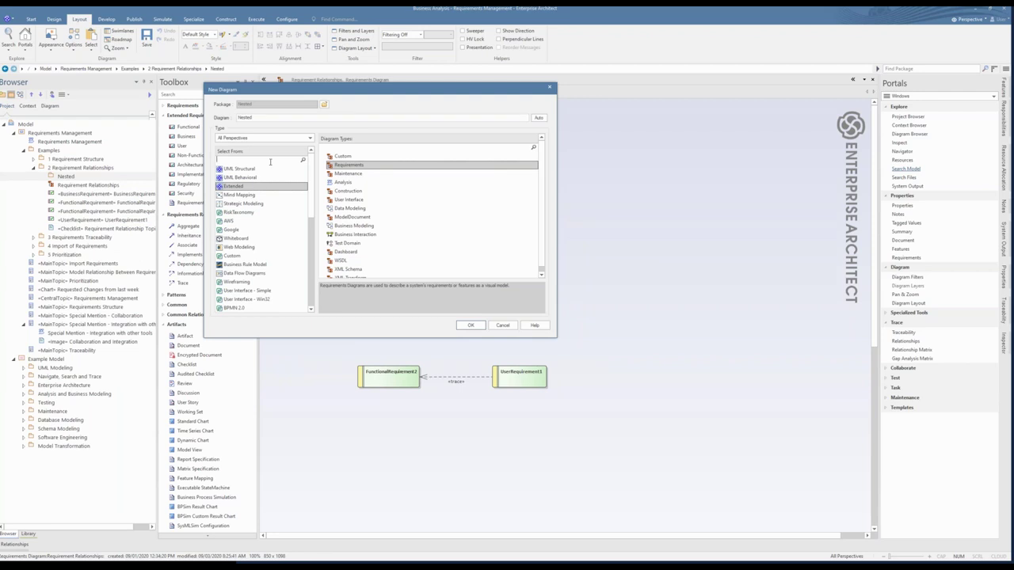
text(Require)
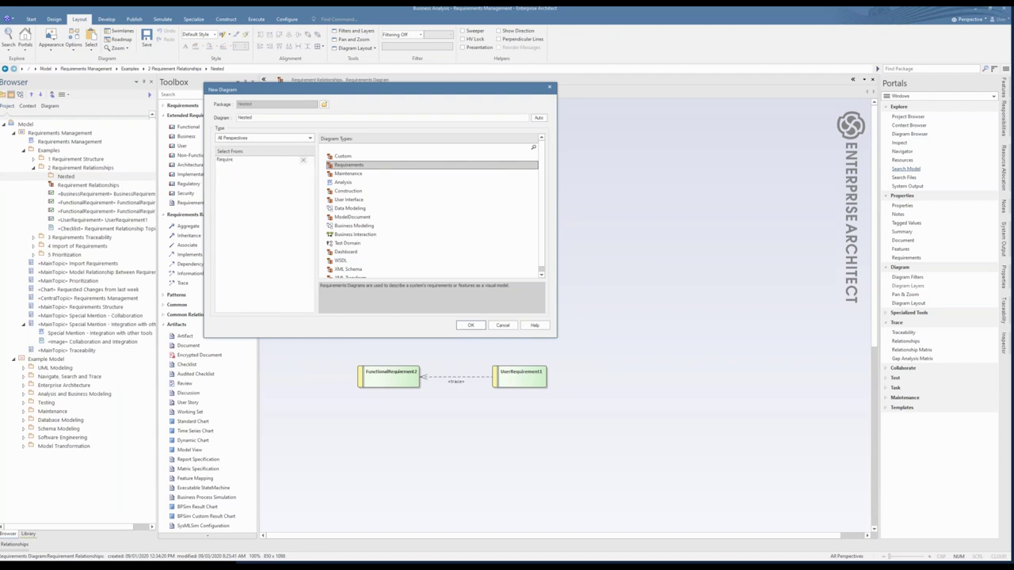
text(ment)
key(Return)
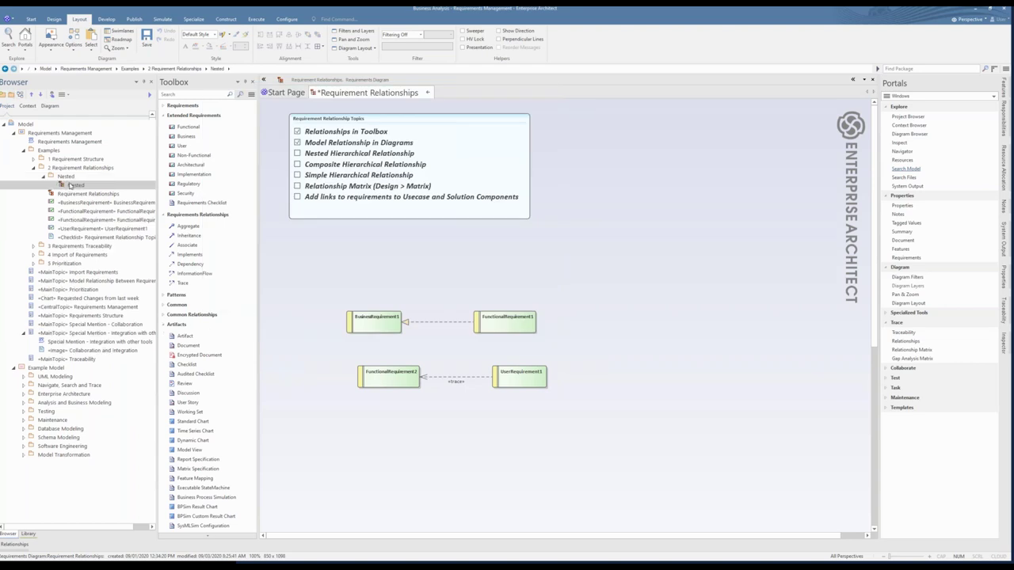
Delete the Nested diagram from the Nested package
right_click(71, 185)
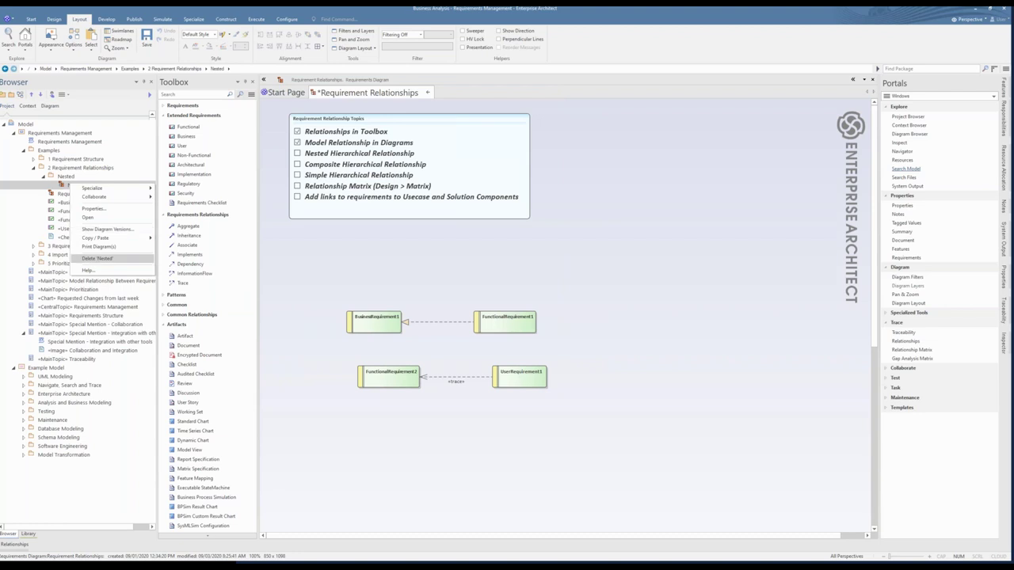
click(97, 259)
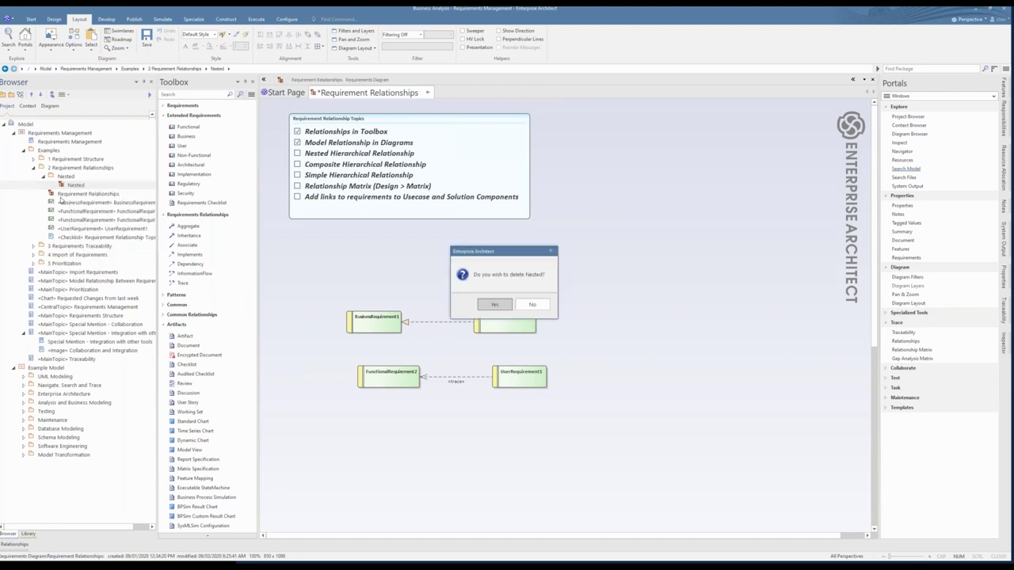
key(Return)
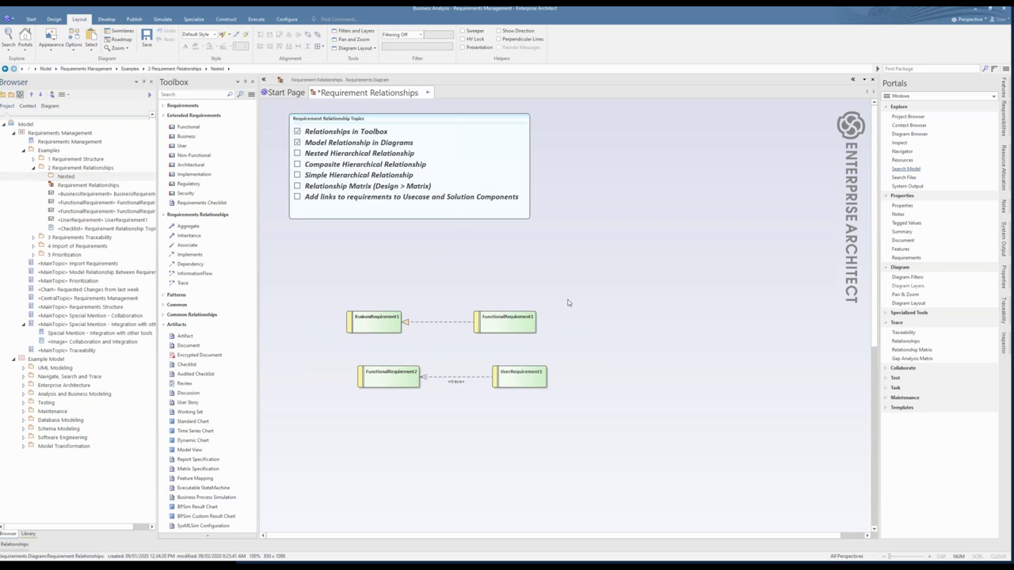
Create a diagram named Nested in the Nested package, using the Requirements perspective and the Extended Requirements diagram type
key(ctrl+insert)
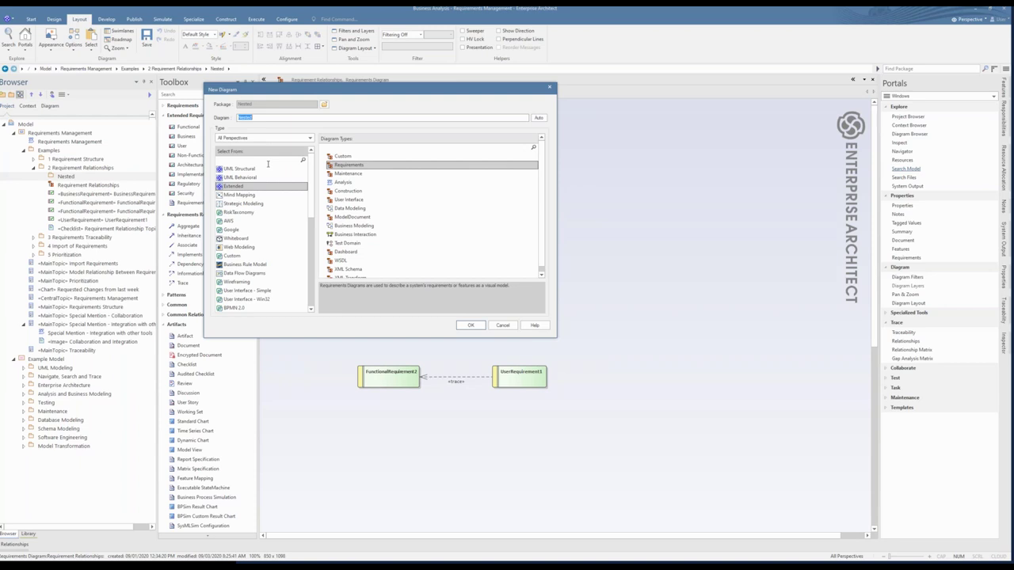
click(261, 118)
text(re)
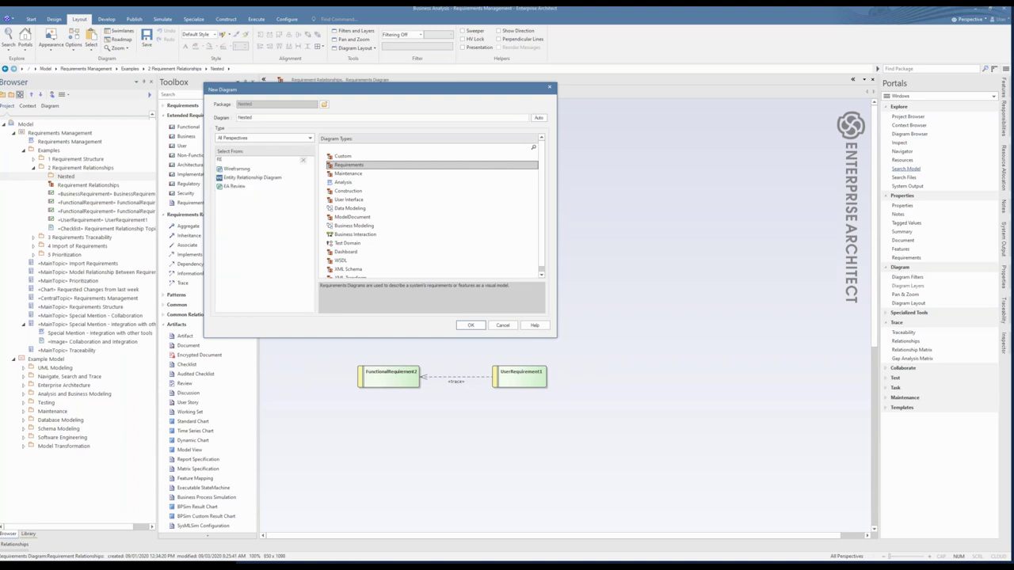
text(quirem)
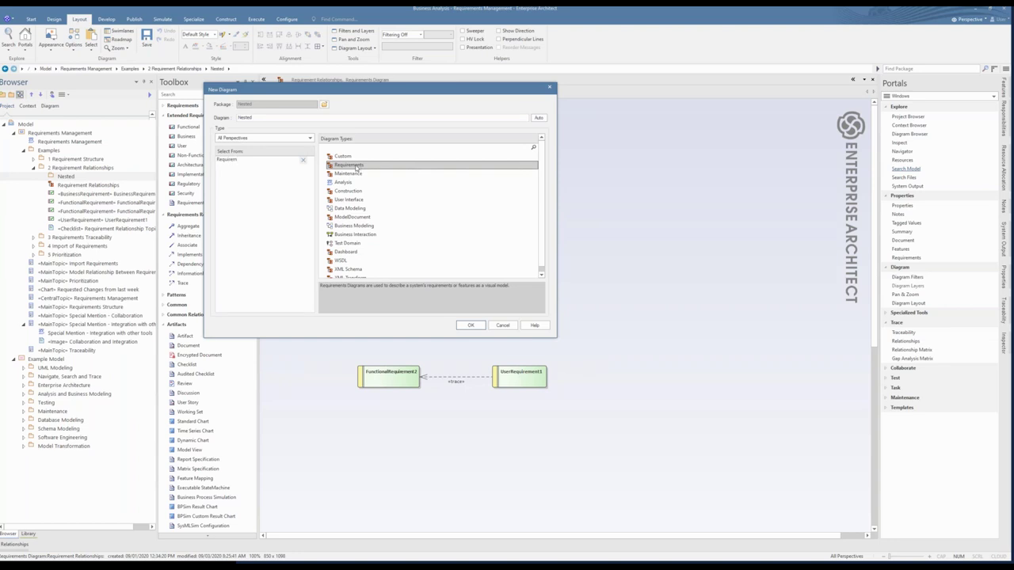
click(303, 160)
click(308, 138)
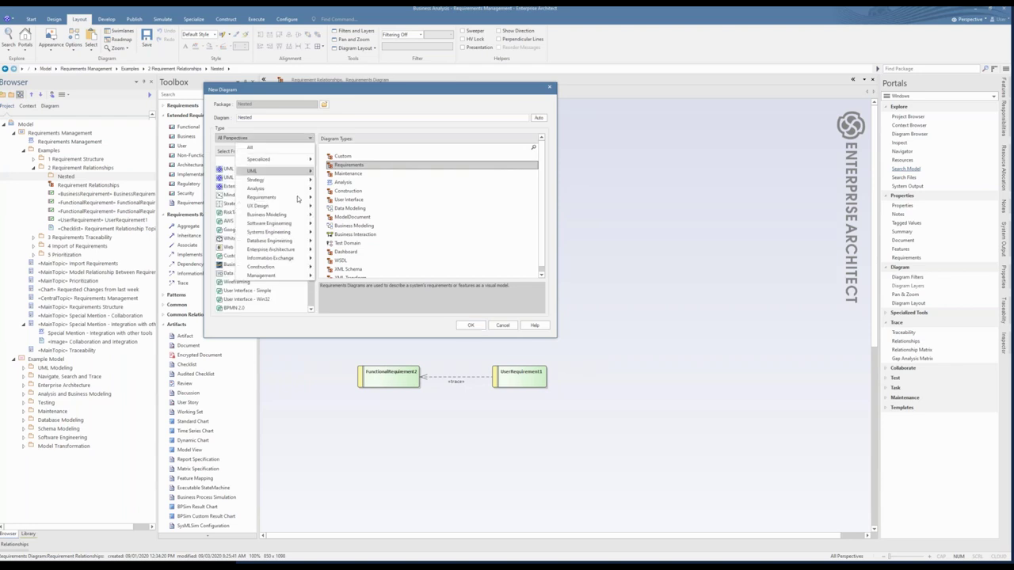
mouse_move(270, 198)
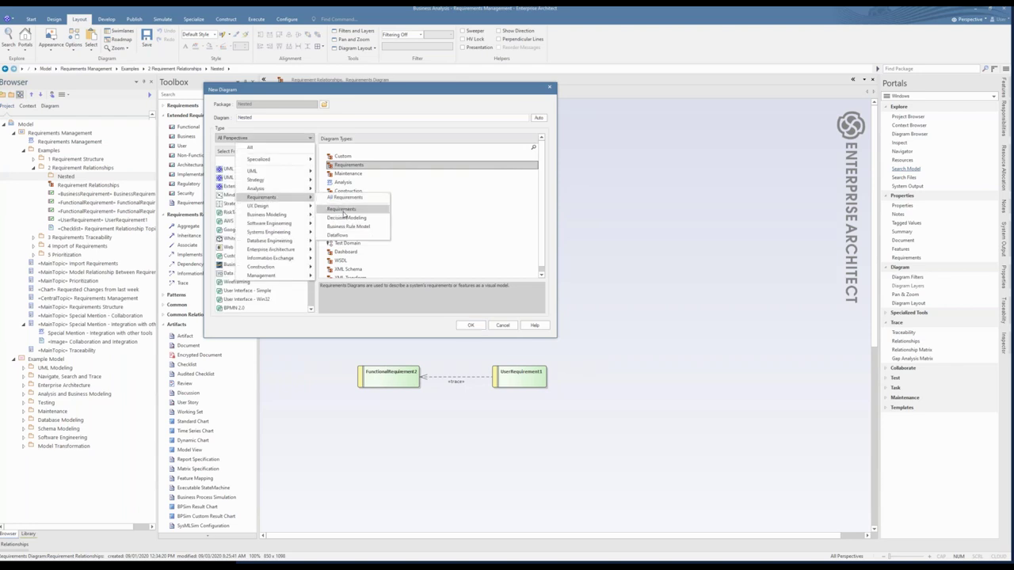
click(344, 213)
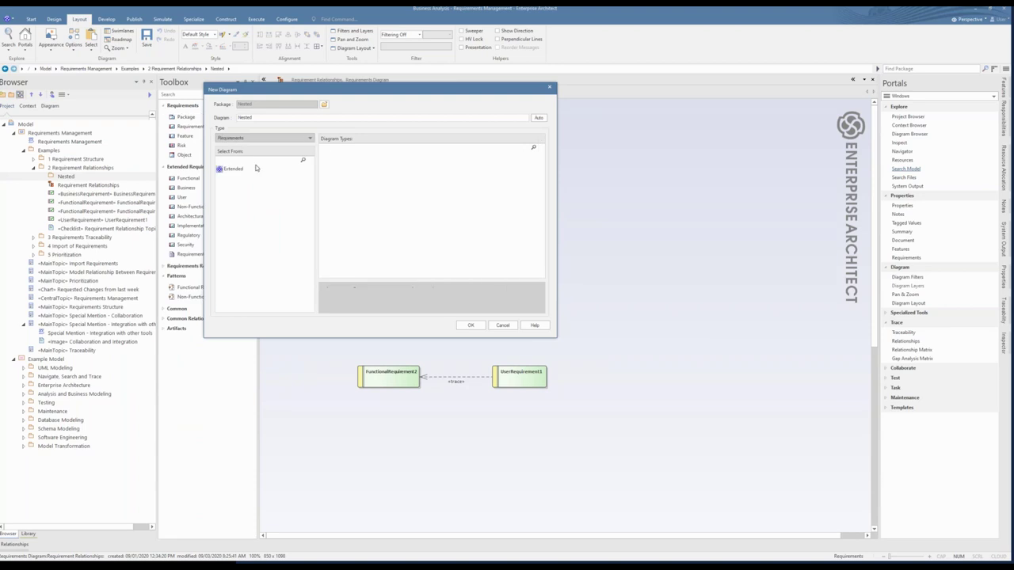
click(255, 167)
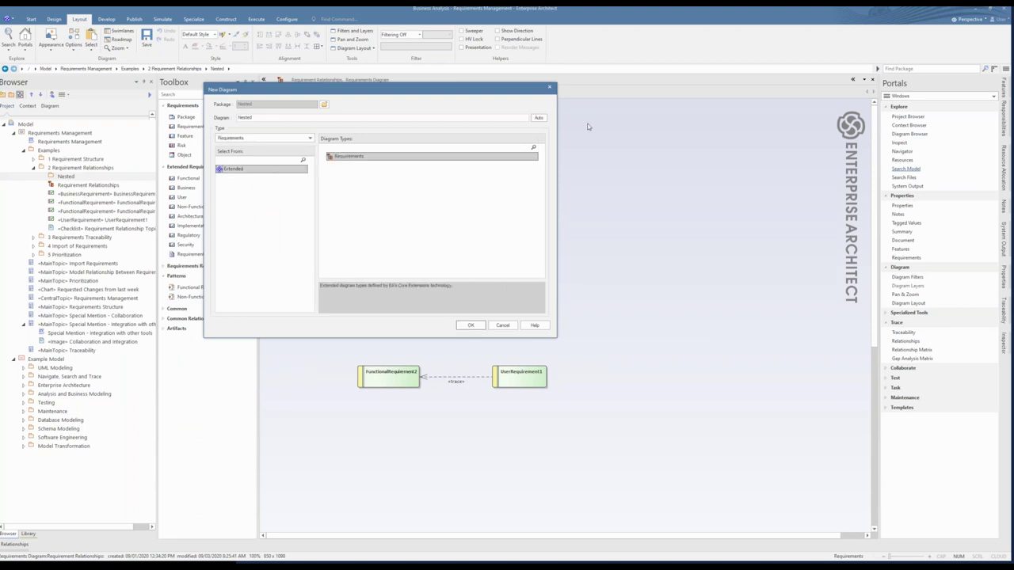
click(469, 326)
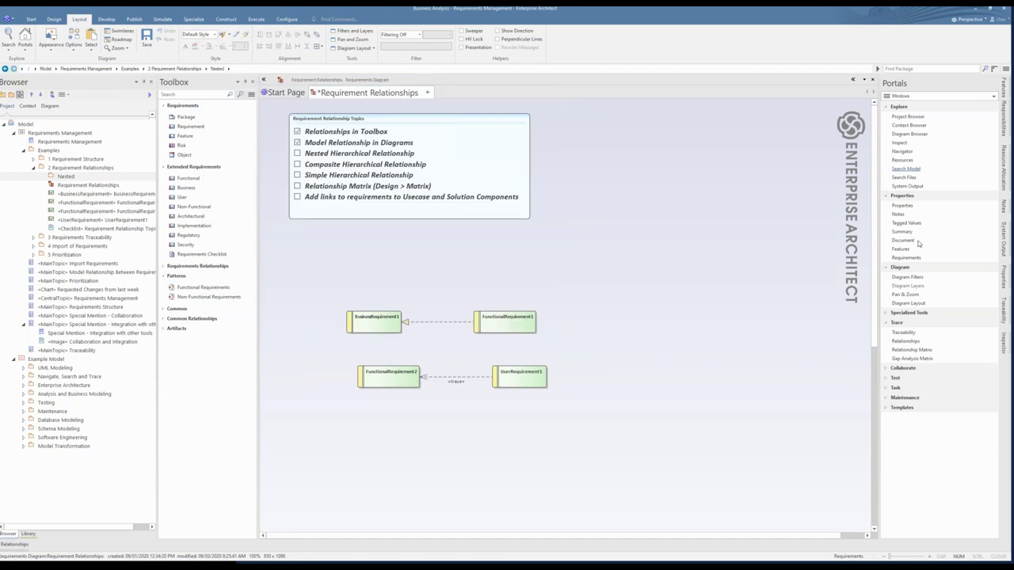
Preview One Level Requirement Hierarchy, then create the Nested Requirement Hierarchy model pattern in the 2 Requirement Relationships package, saving all modified diagrams
click(72, 168)
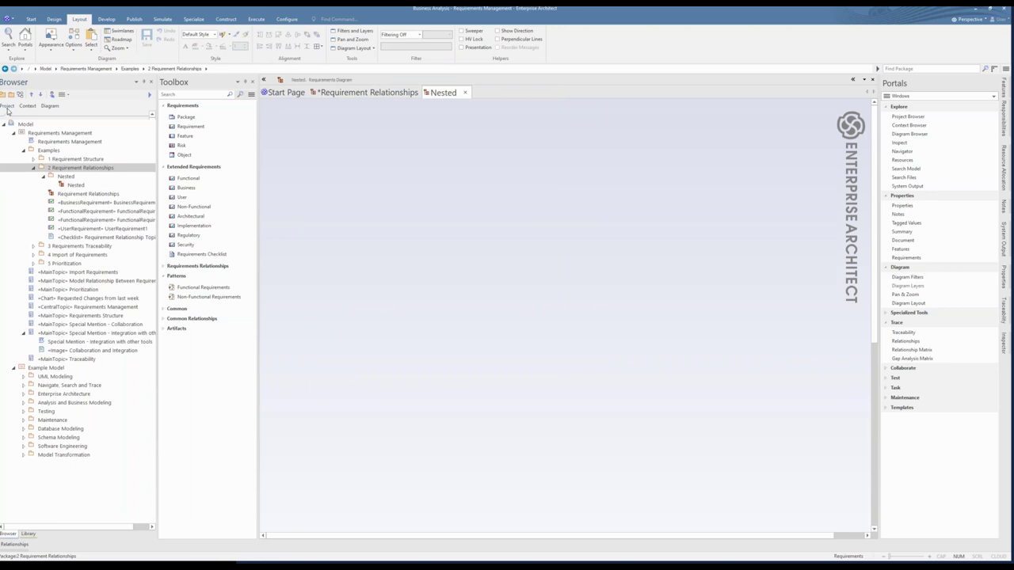
click(515, 272)
key(ctrl+shift+m)
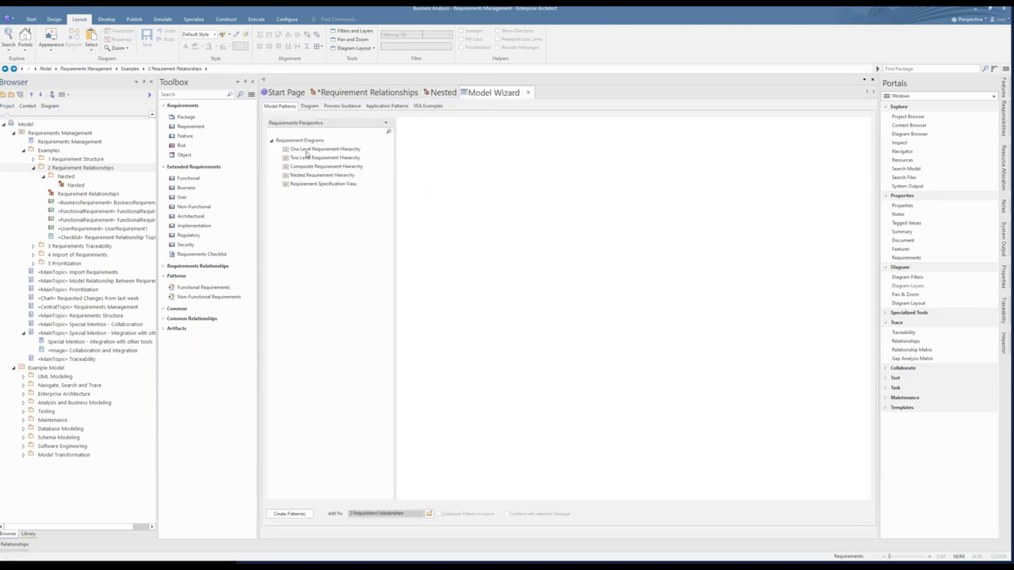
click(305, 150)
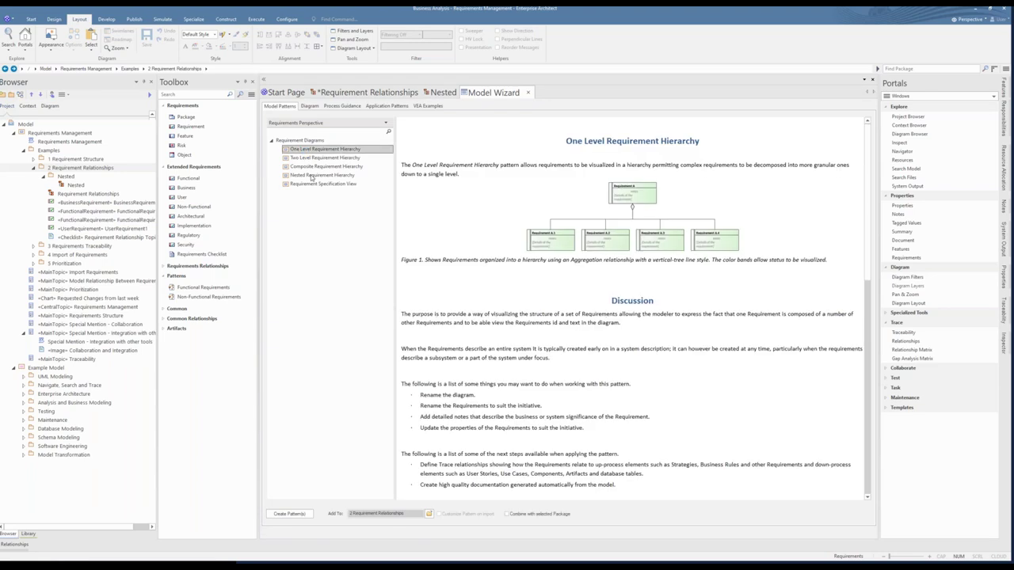
click(310, 176)
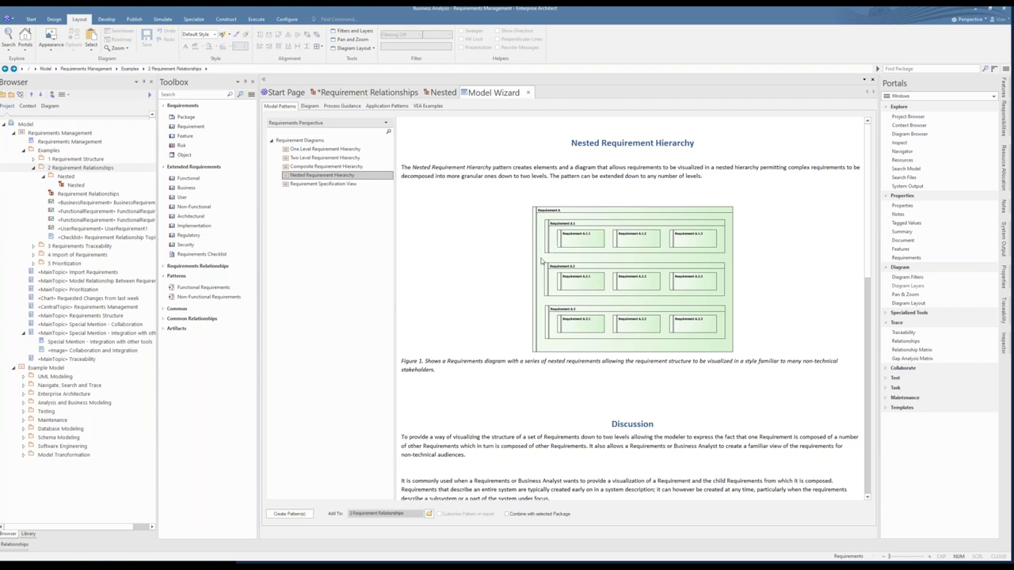
click(286, 514)
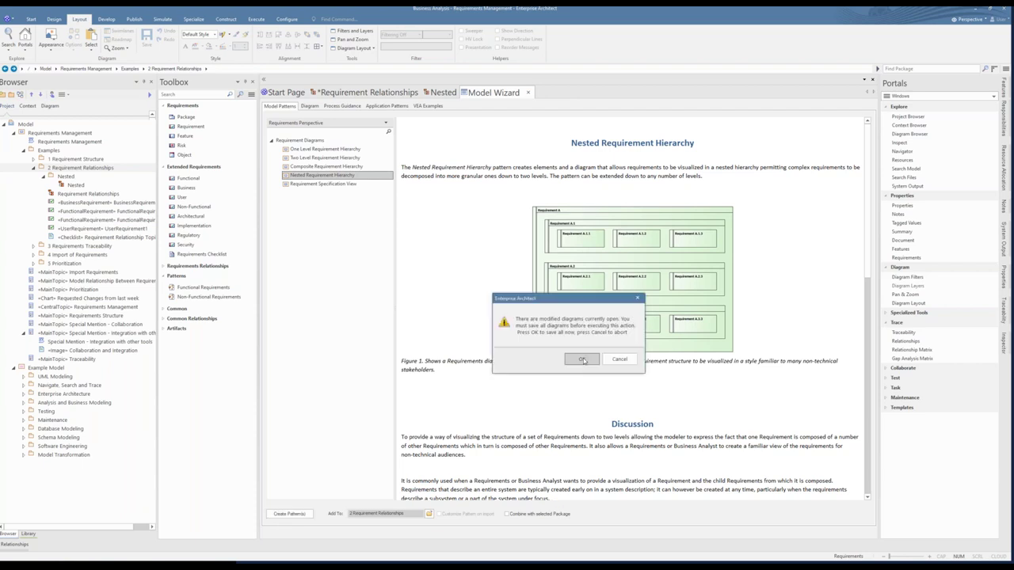
click(582, 359)
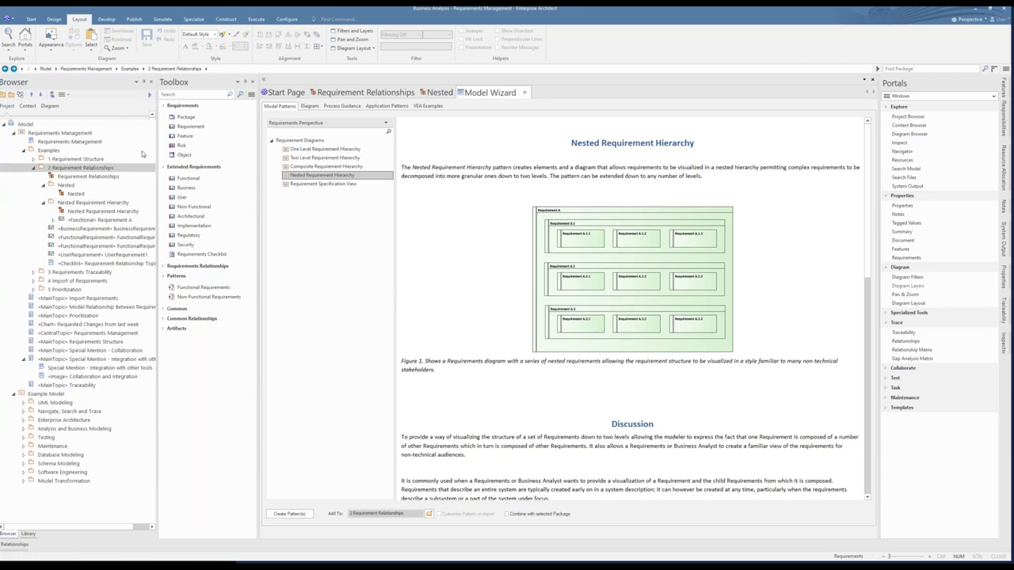
Open the Nested Requirement Hierarchy diagram and expand Requirement A with its children A.1, A.2 and A.3 in a widened project browser
click(73, 211)
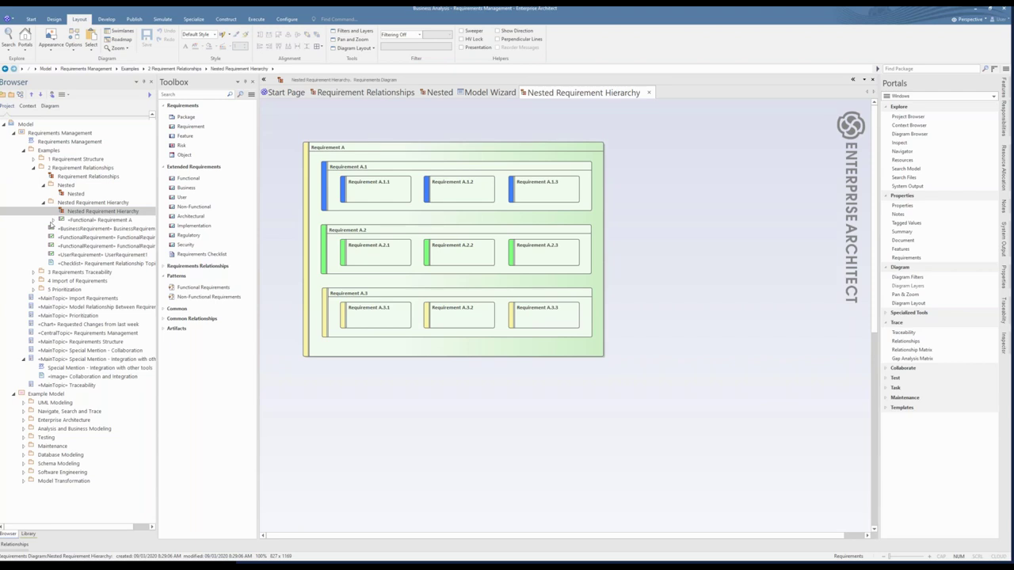
click(53, 221)
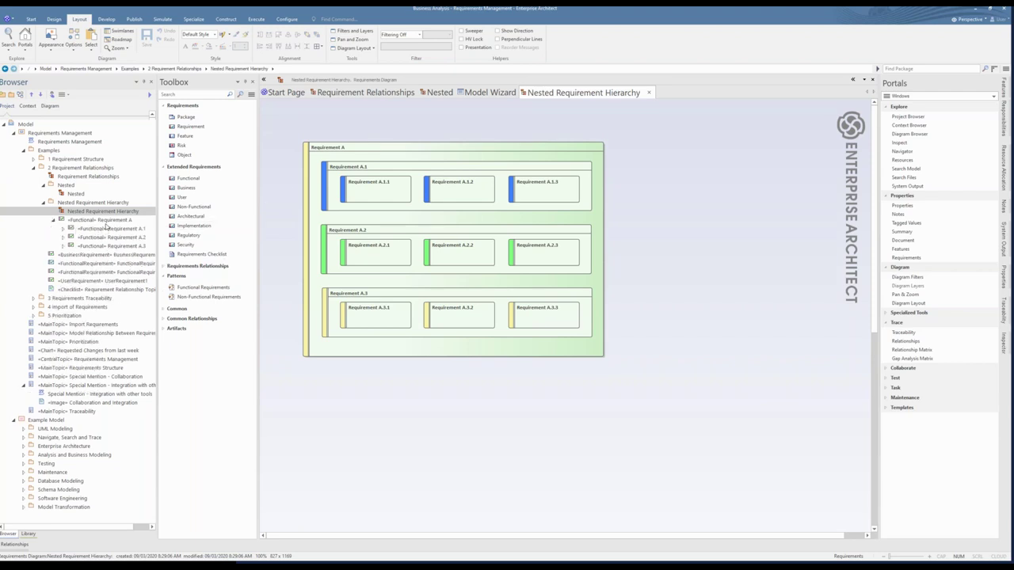
click(62, 228)
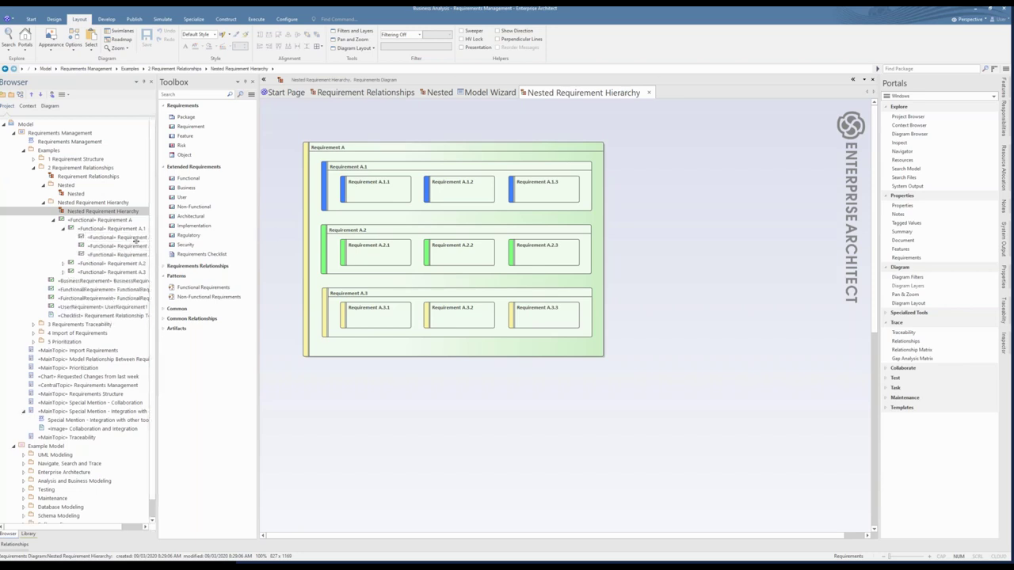
drag(153, 240, 216, 240)
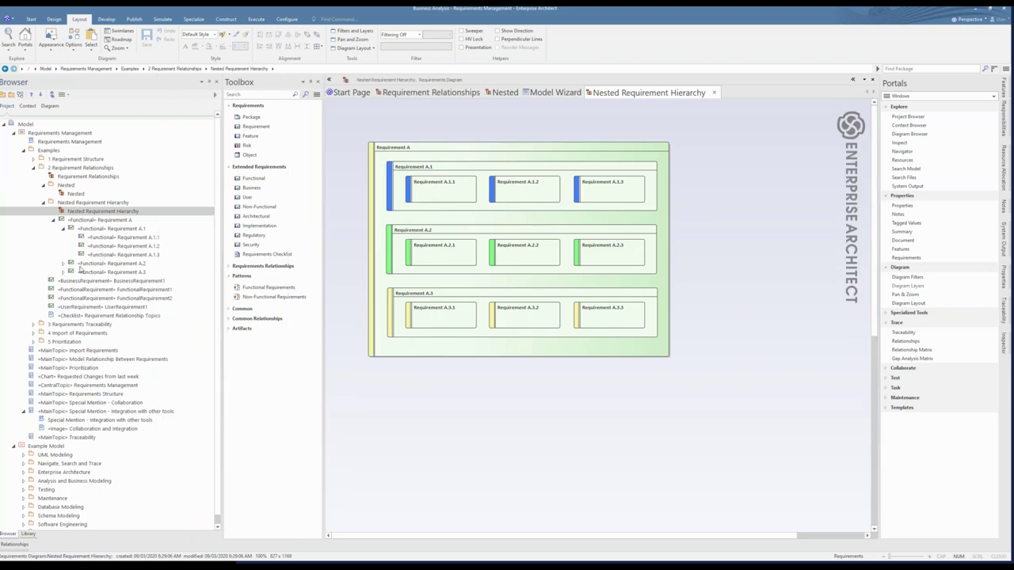
click(64, 263)
click(64, 298)
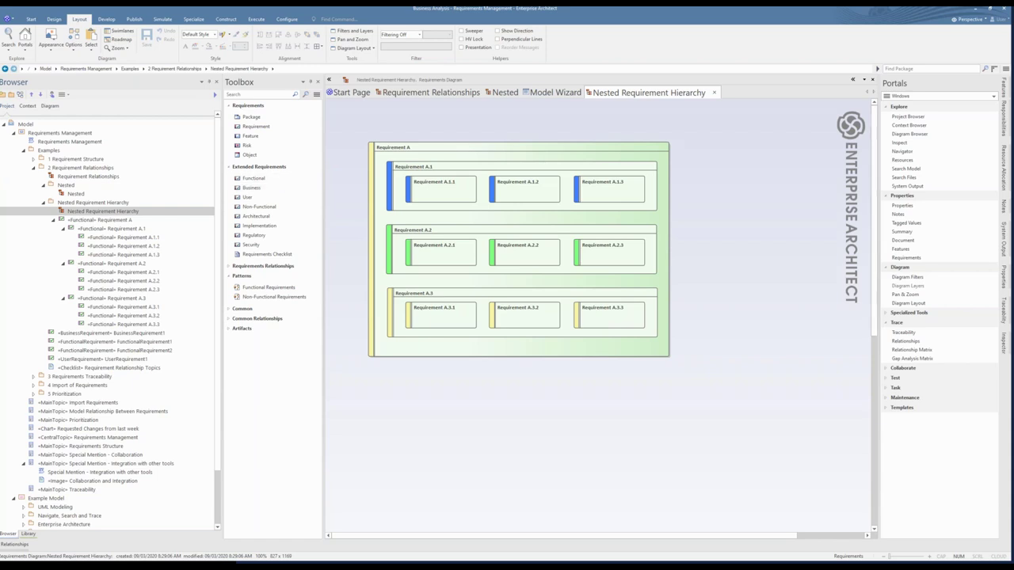
Add a Functional requirement beneath the Requirement A block and enlarge it to about 465 by 241
click(253, 178)
click(461, 406)
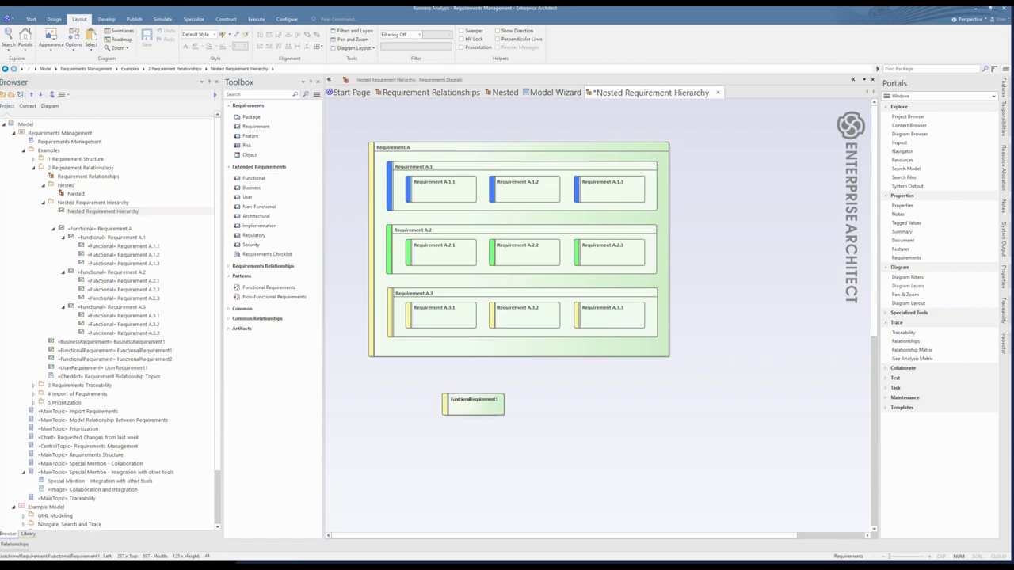
drag(505, 415, 674, 513)
Nest a new Functional requirement inside the enlarged FunctionalRequirement1, keeping its default name
click(254, 178)
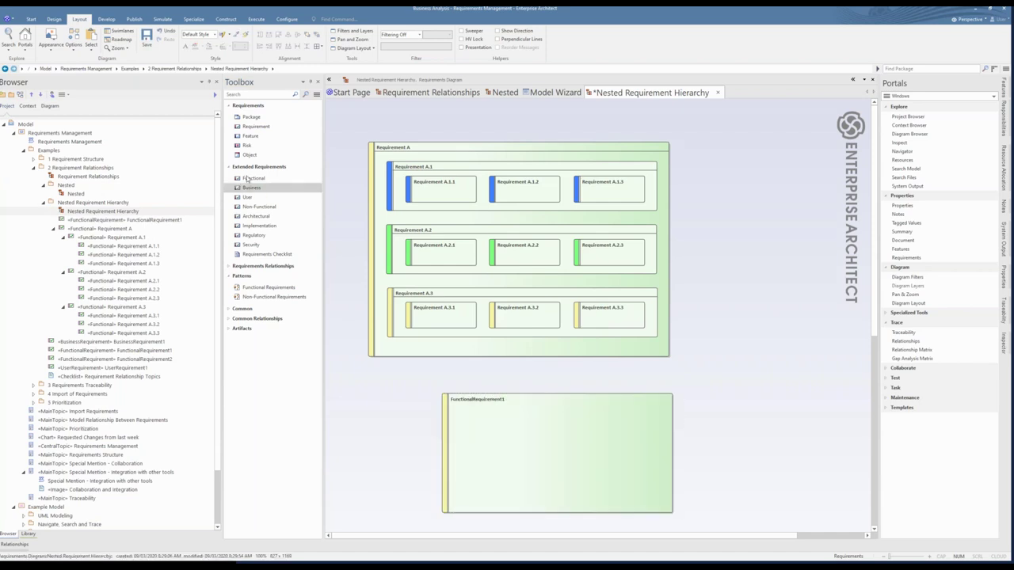
click(513, 441)
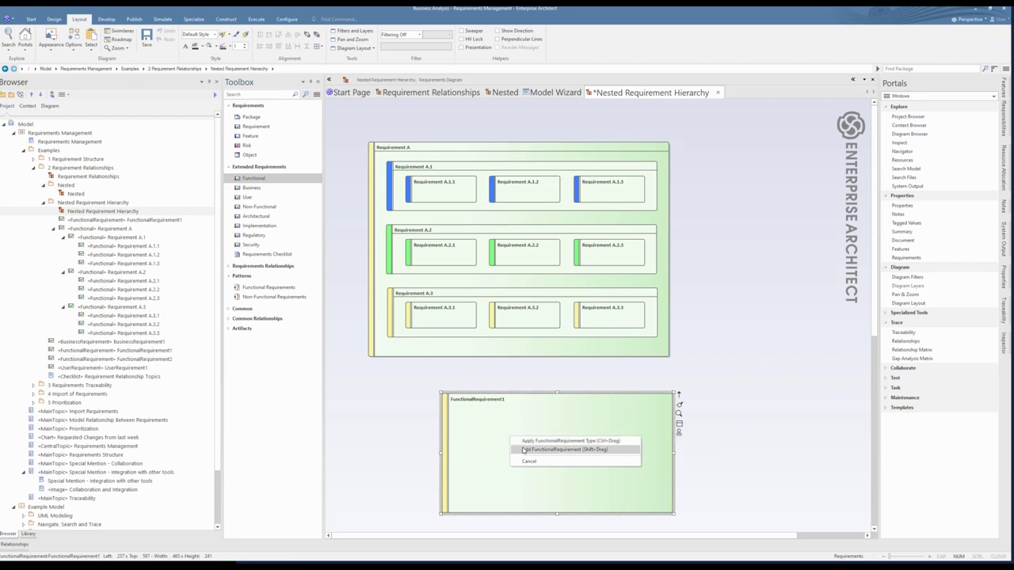
click(523, 450)
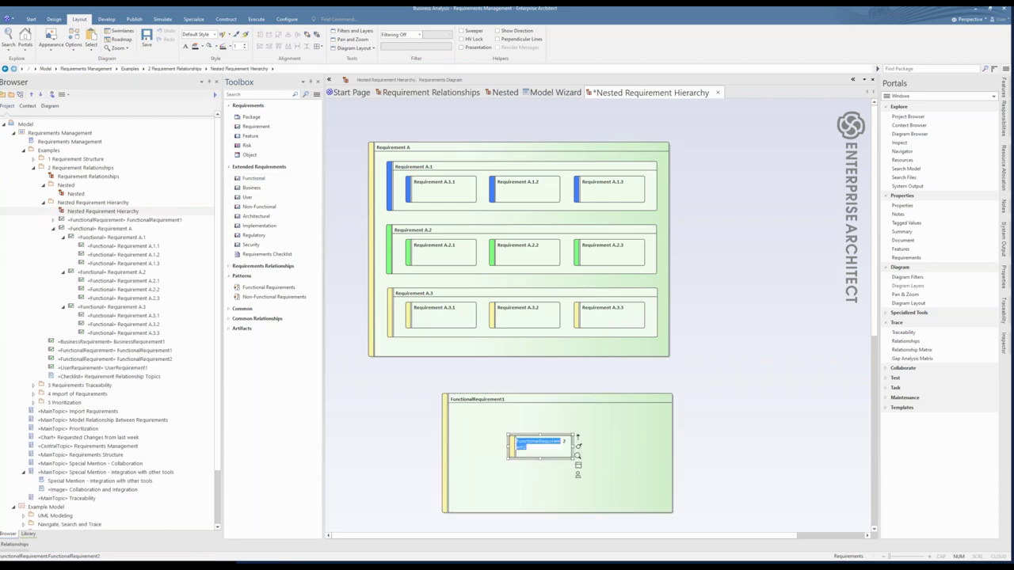
key(Return)
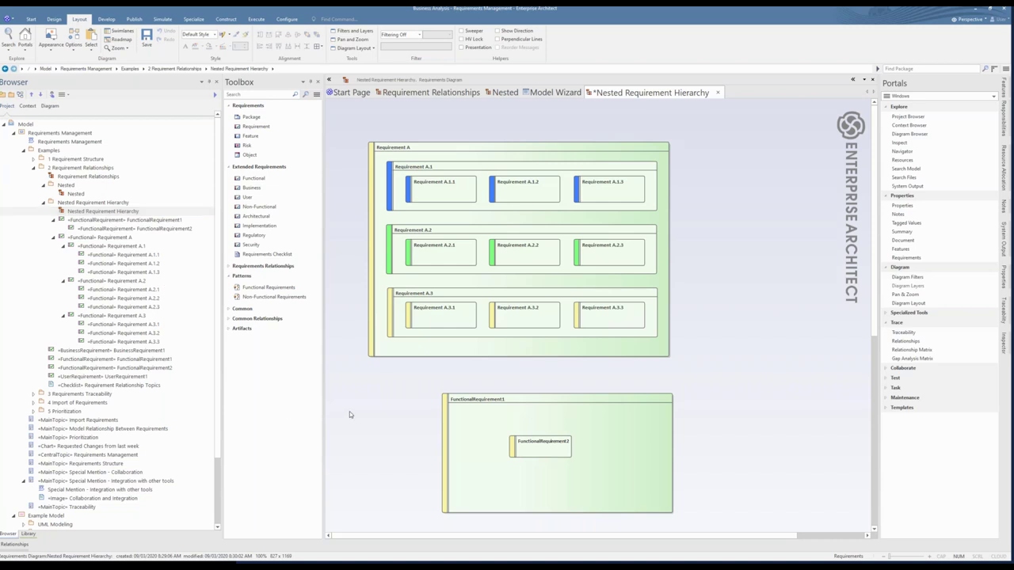
Close the Nested Requirement Hierarchy diagram, the Nested diagram and the Model Wizard, and check off Nested Hierarchical Relationship in the topics checklist
click(718, 93)
click(484, 307)
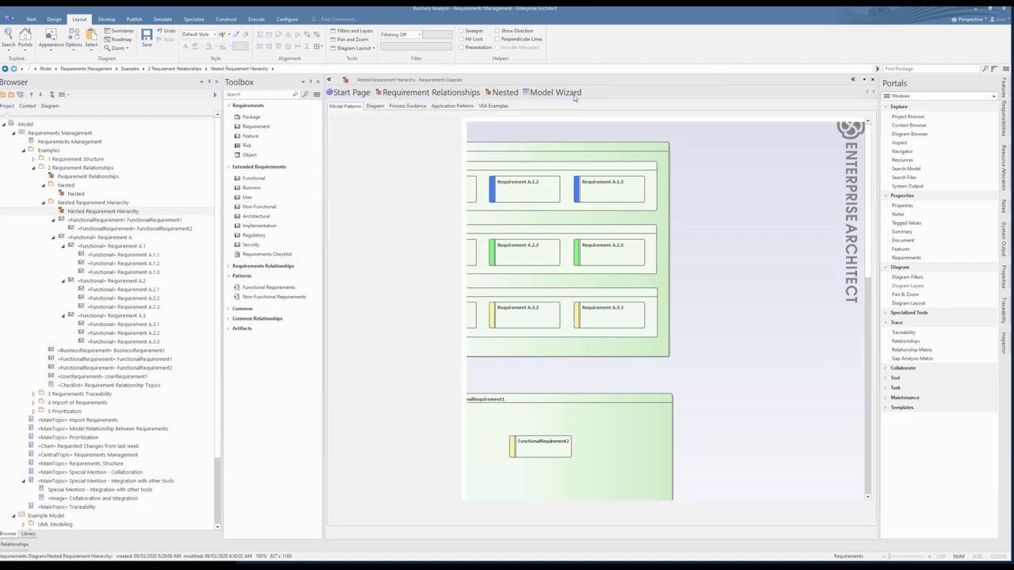
click(501, 93)
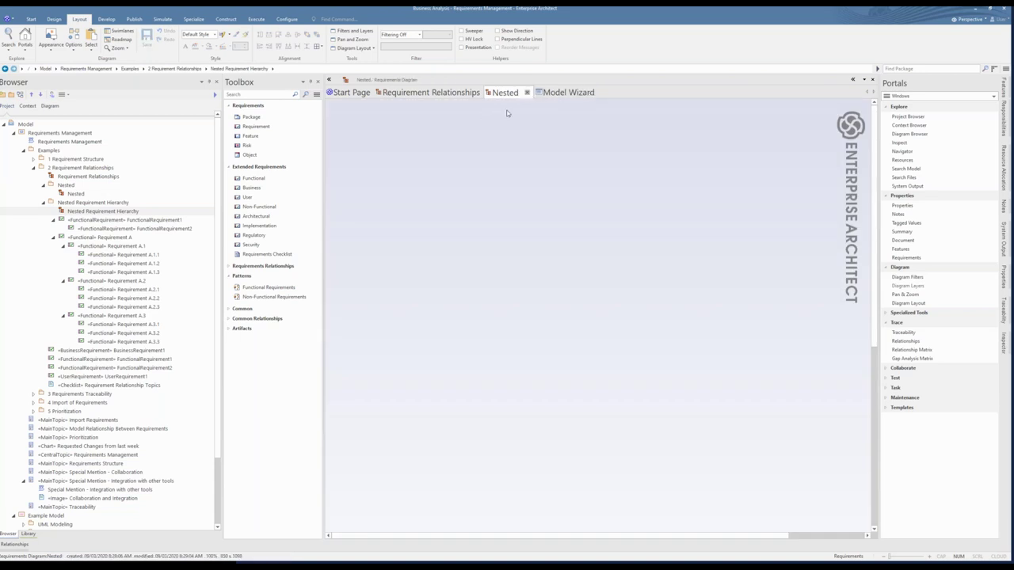
click(527, 92)
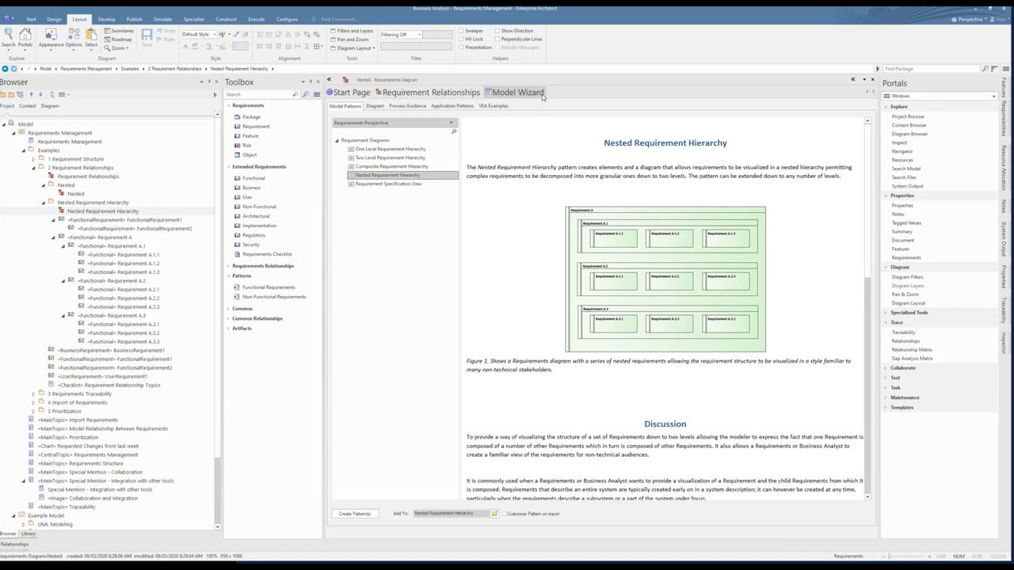
click(542, 93)
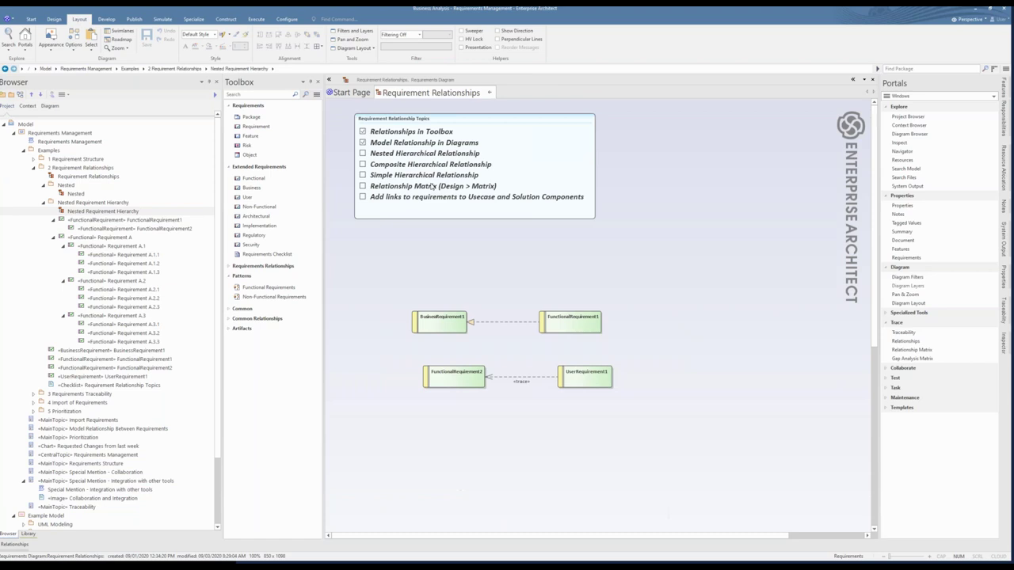
click(400, 167)
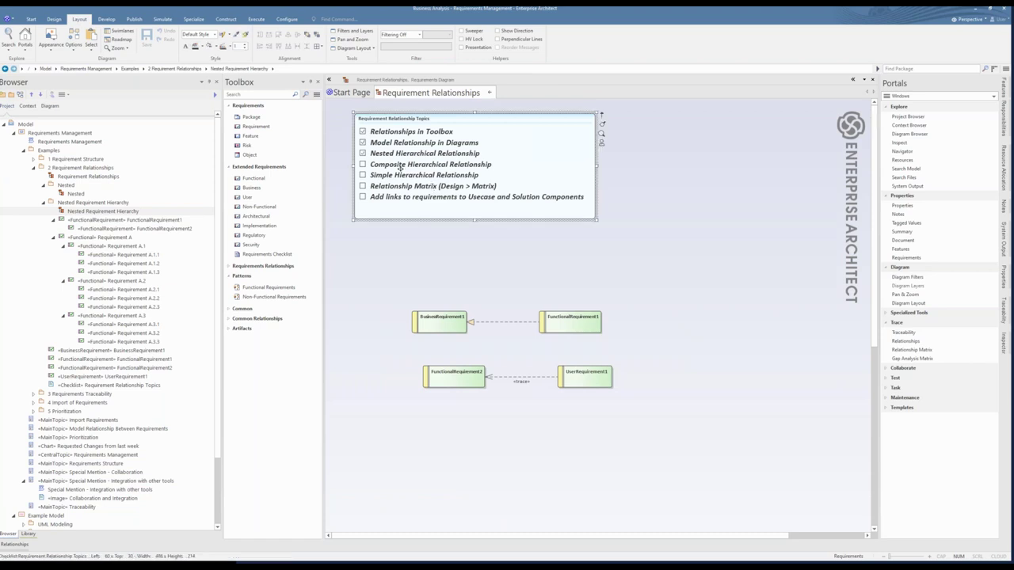
Create the Composite Requirement Hierarchy model pattern in the 2 Requirement Relationships package, with the nested example packages collapsed
click(44, 202)
click(44, 185)
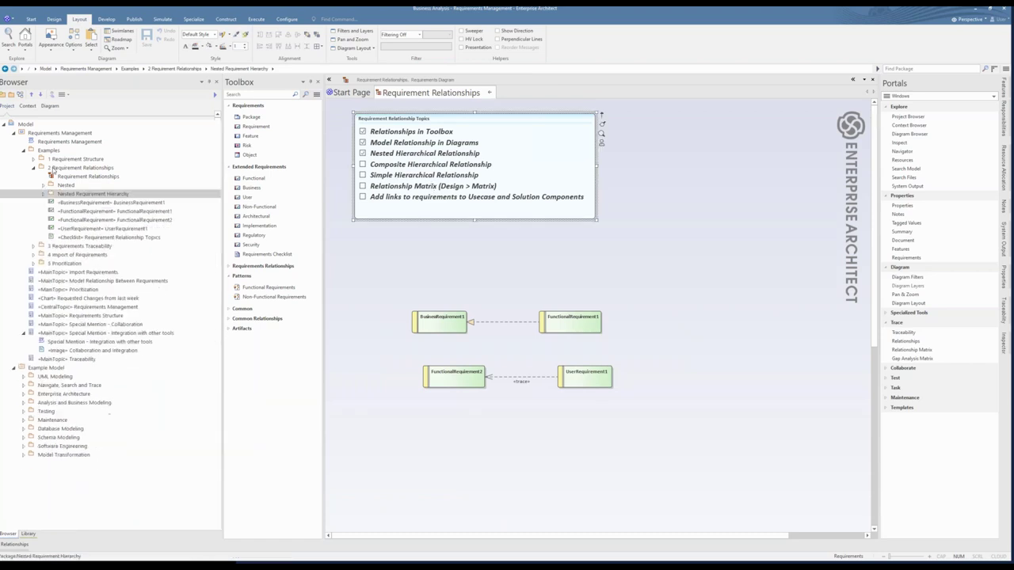
click(51, 170)
click(2, 93)
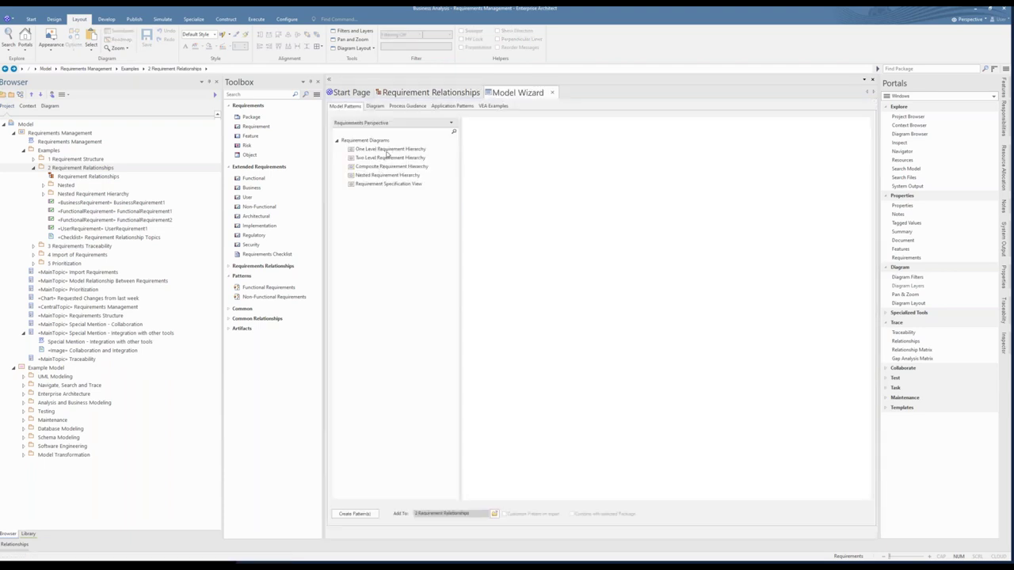
click(387, 149)
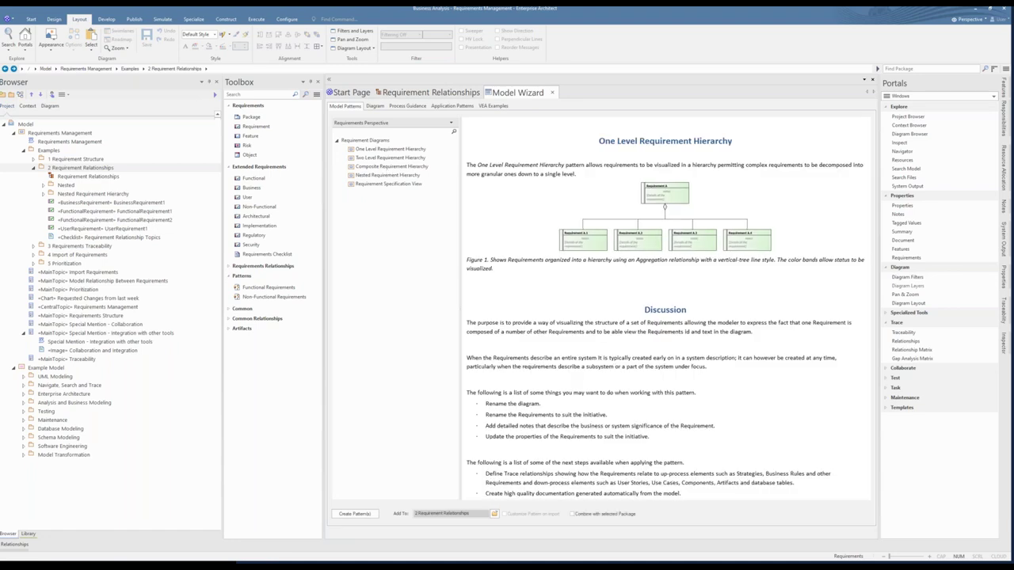
click(390, 167)
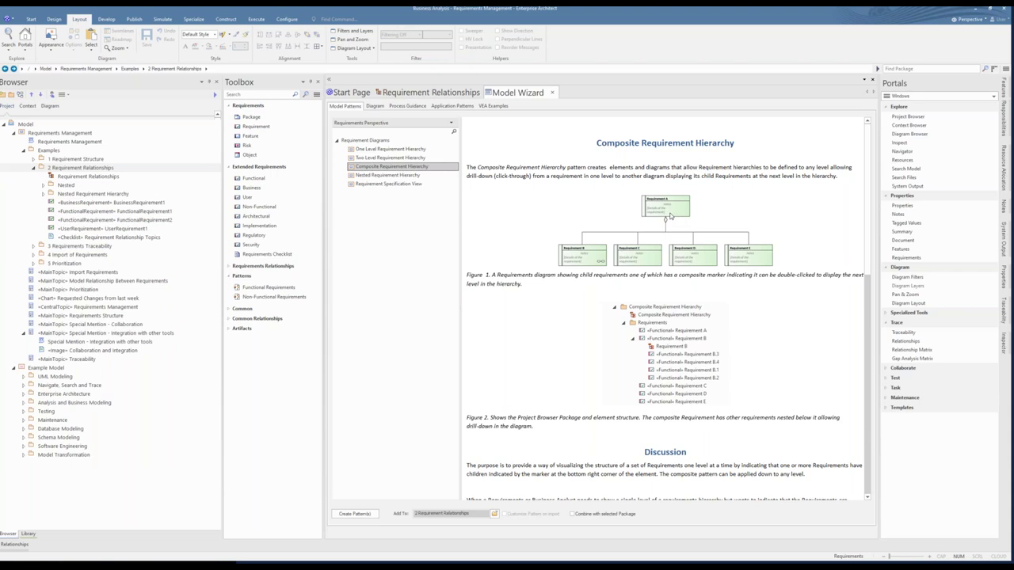
click(363, 515)
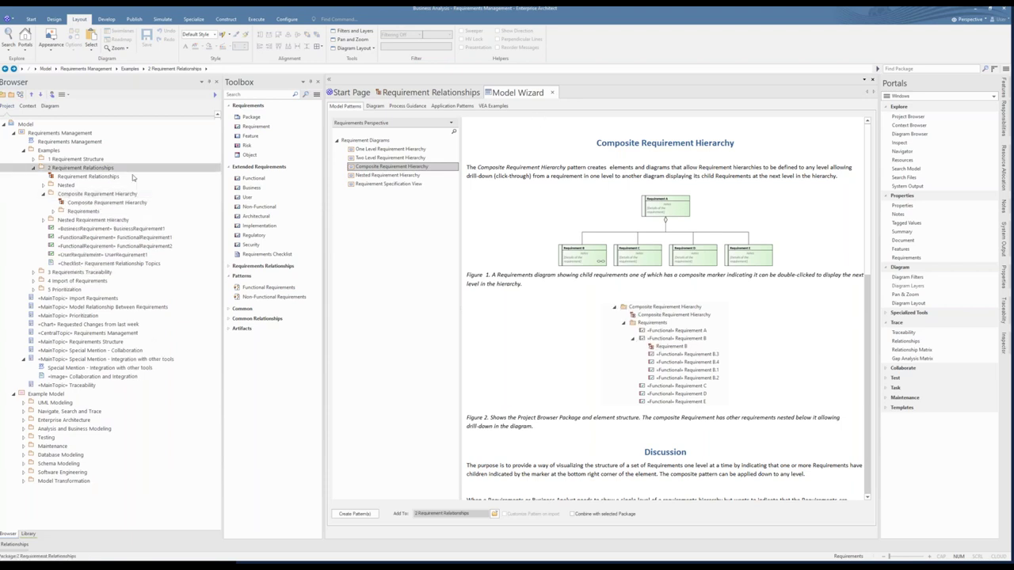
Open the Composite Requirement Hierarchy diagram and expand its Requirements package and Requirement B in the project browser
double_click(76, 202)
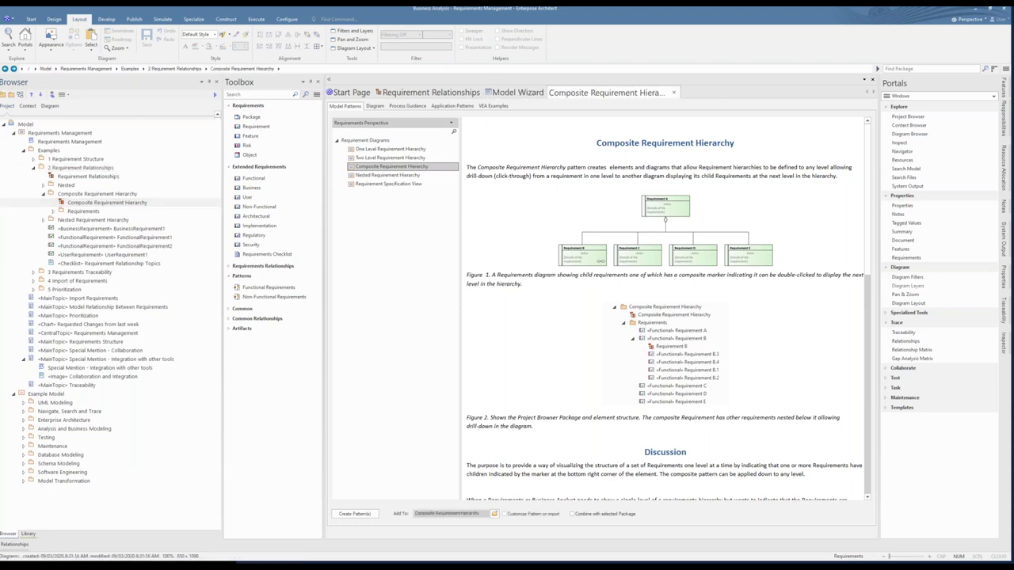
click(52, 211)
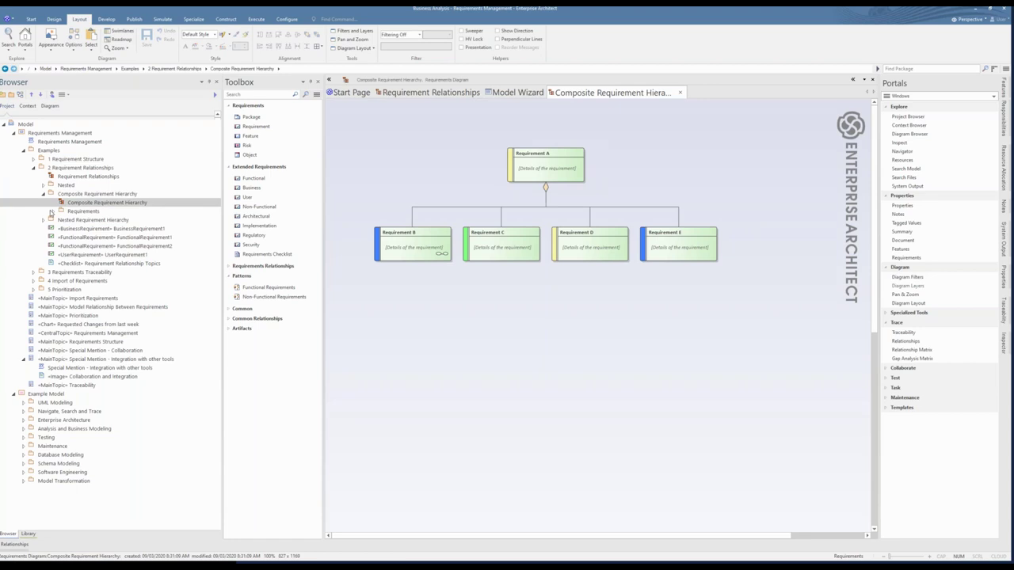
click(62, 228)
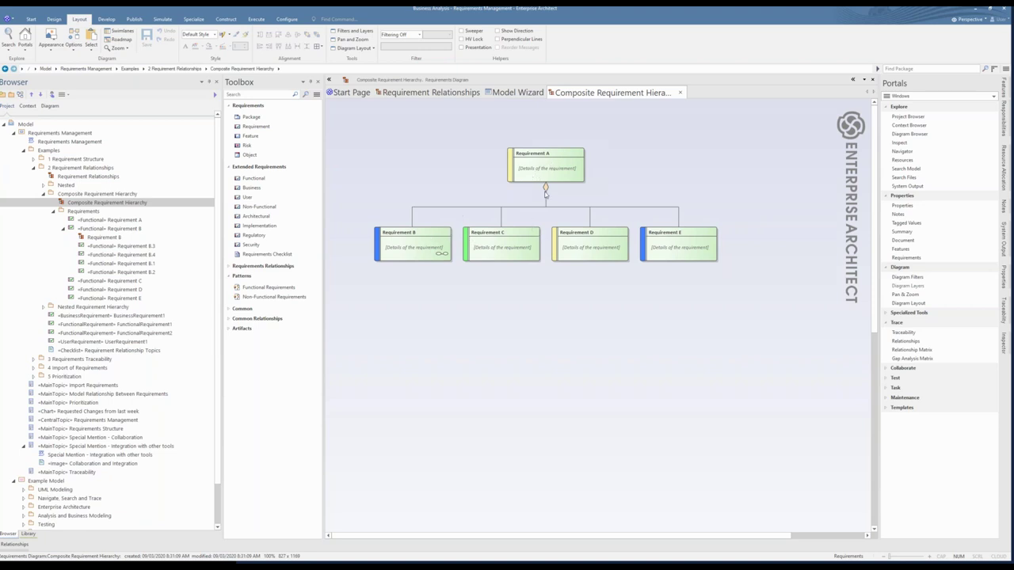
Inspect the properties of the aggregation connector between Requirement B and Requirement A, and close them without changes
click(545, 193)
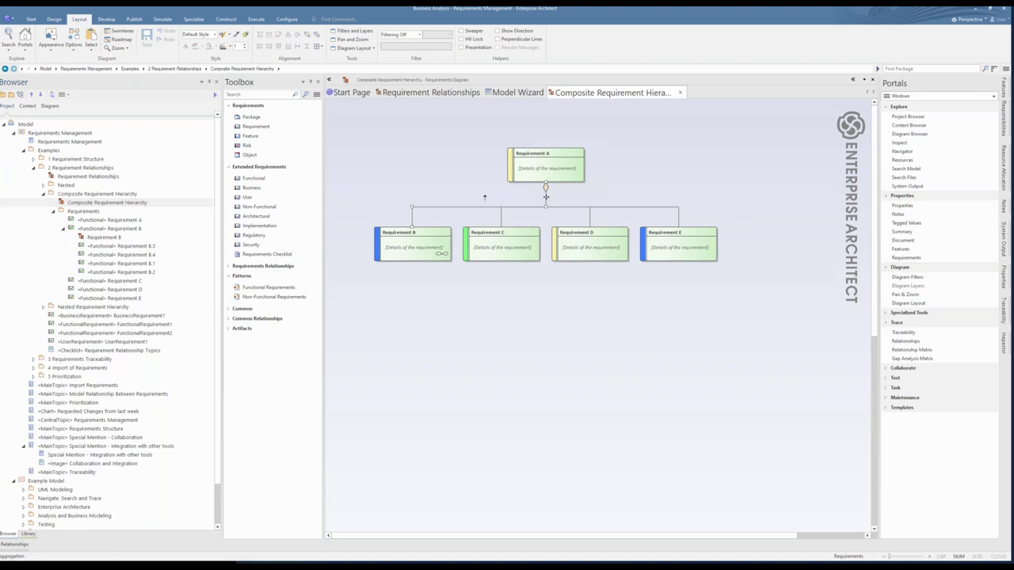
double_click(546, 195)
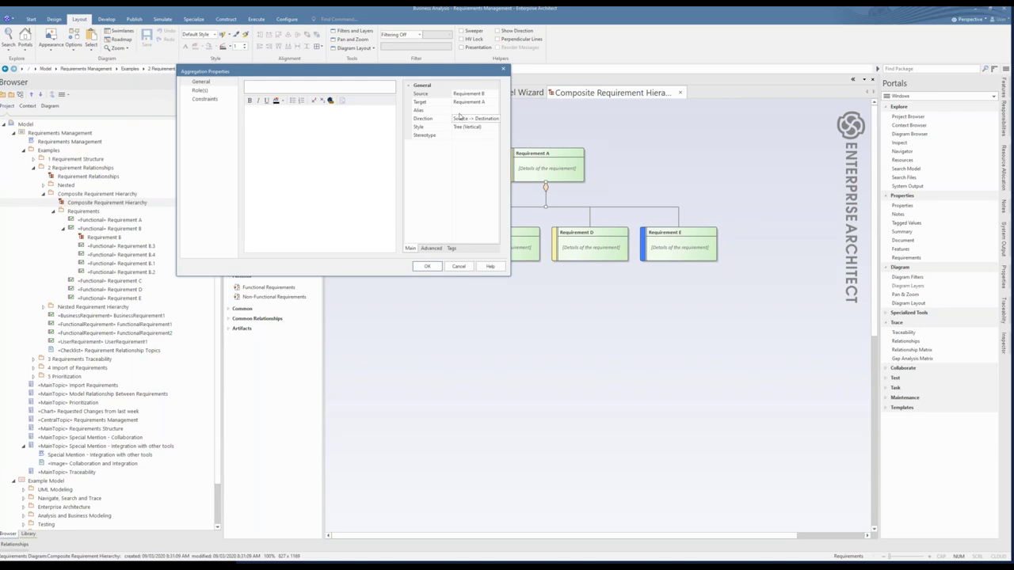
click(427, 266)
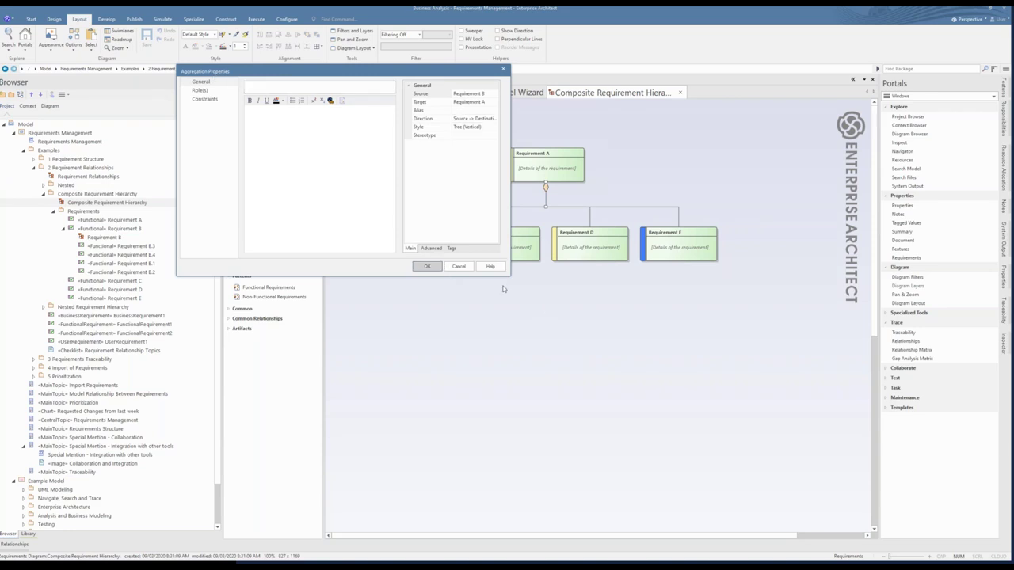
key(Tab)
key(Tab)
key(Tab)
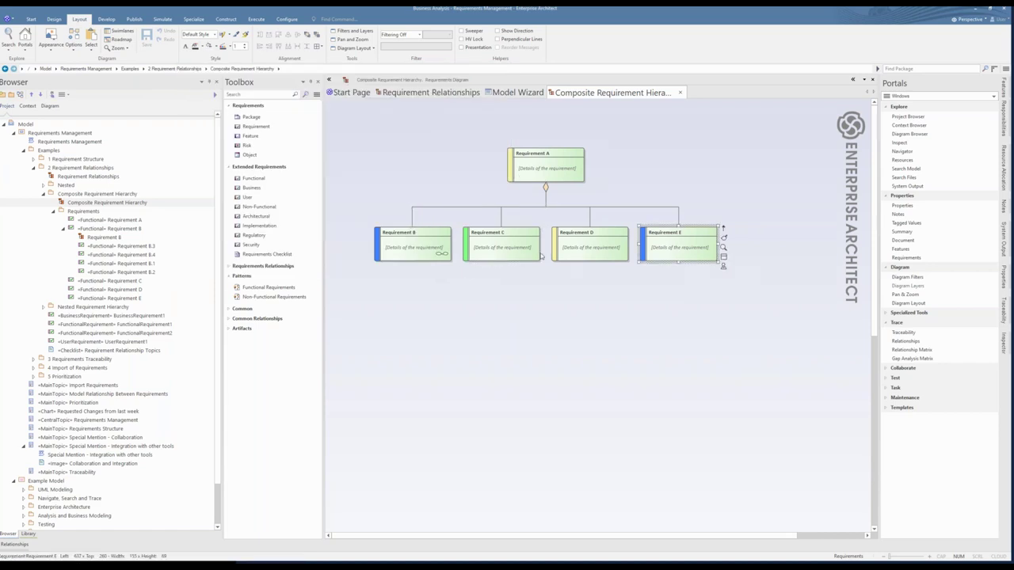
Preview the child diagram of the composite Requirement B, close the preview and collapse Requirement B in the project browser
click(414, 253)
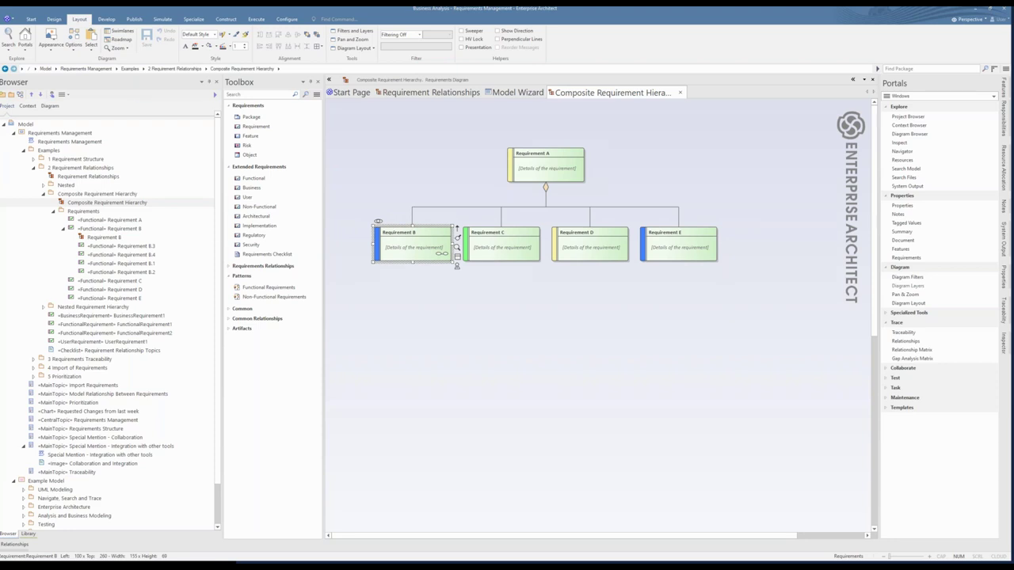
mouse_move(378, 223)
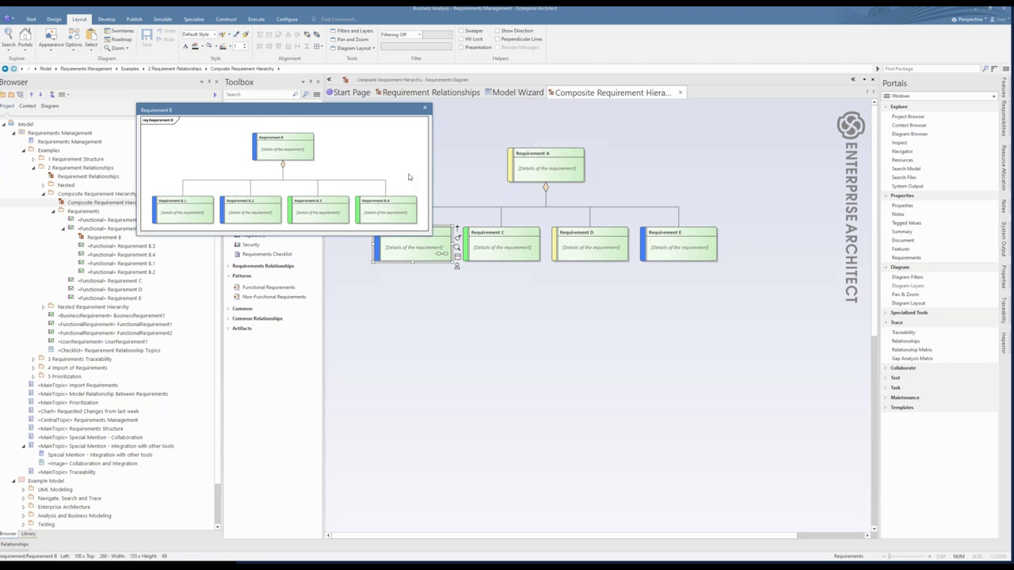
click(426, 110)
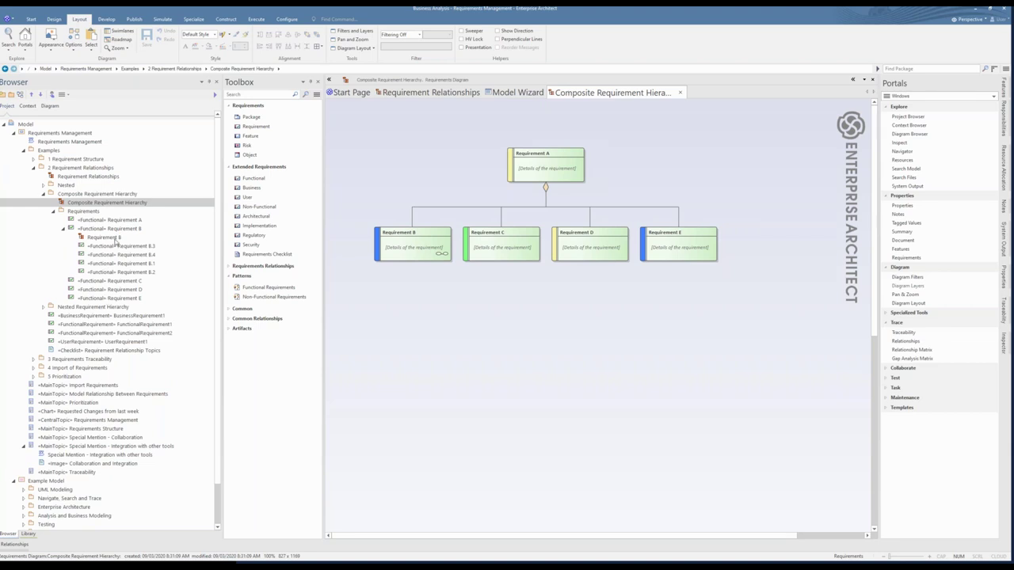
click(64, 229)
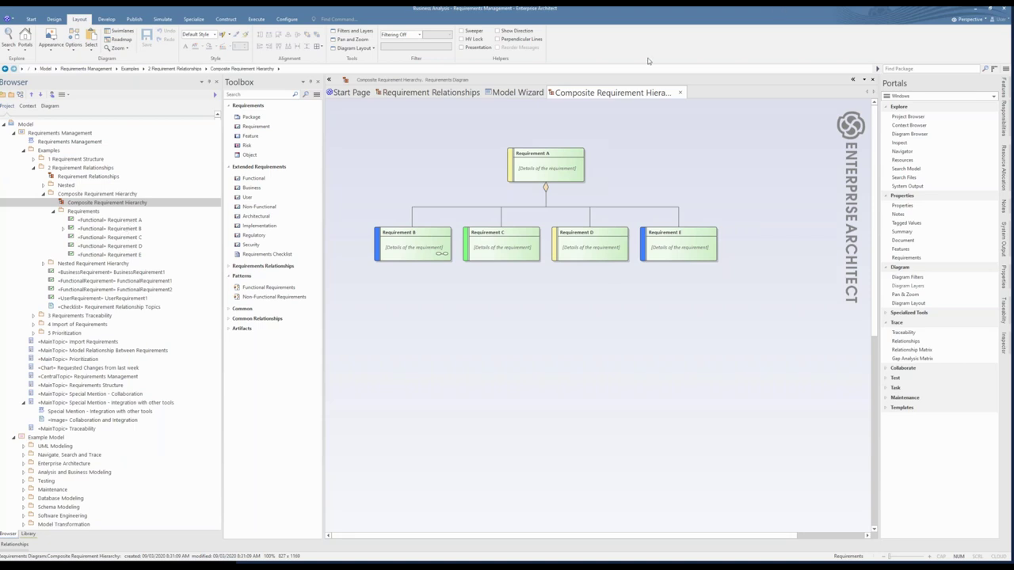
Close the Composite Requirement Hierarchy diagram and check off Composite Hierarchical Relationship in the Requirement Relationships checklist
click(680, 92)
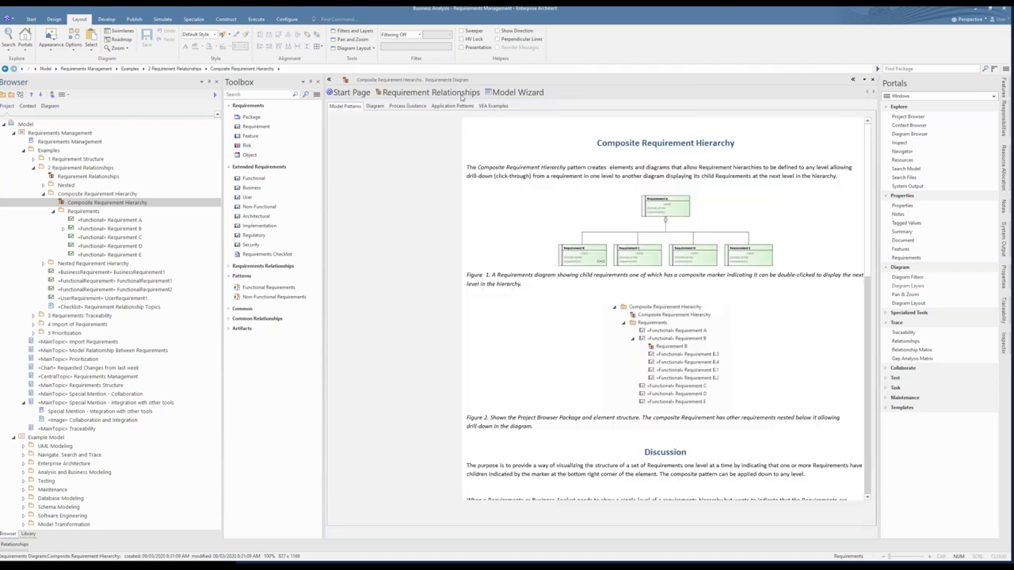
click(484, 93)
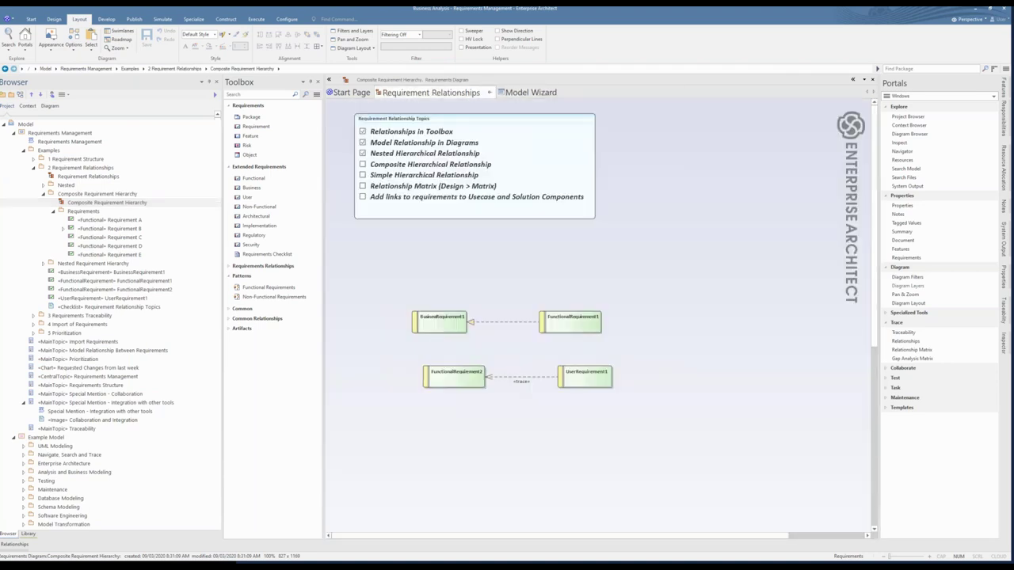
click(396, 164)
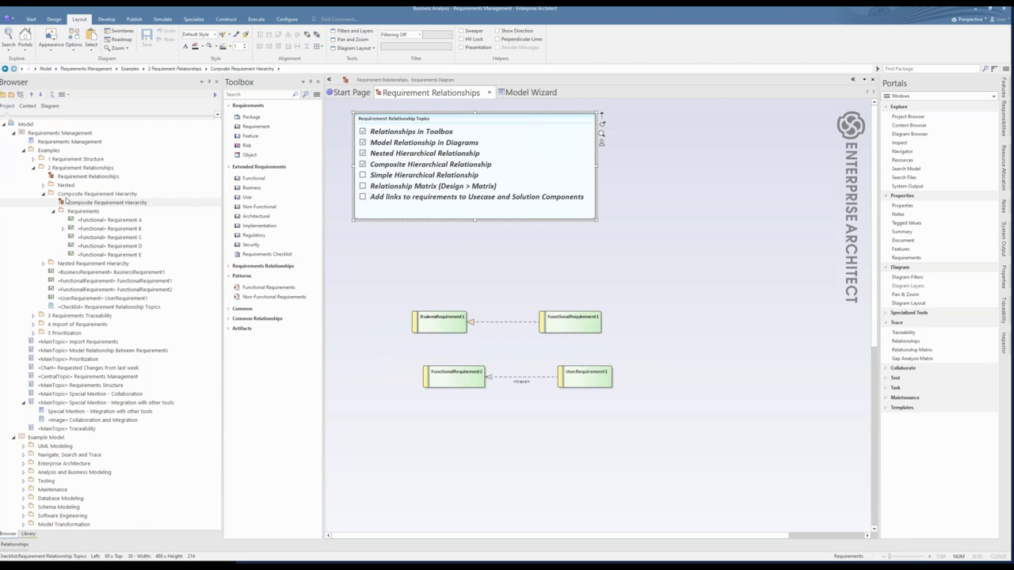
Preview One Level Requirement Hierarchy, then create the Two Level Requirement Hierarchy model pattern in the 2 Requirement Relationships package
click(49, 152)
click(59, 168)
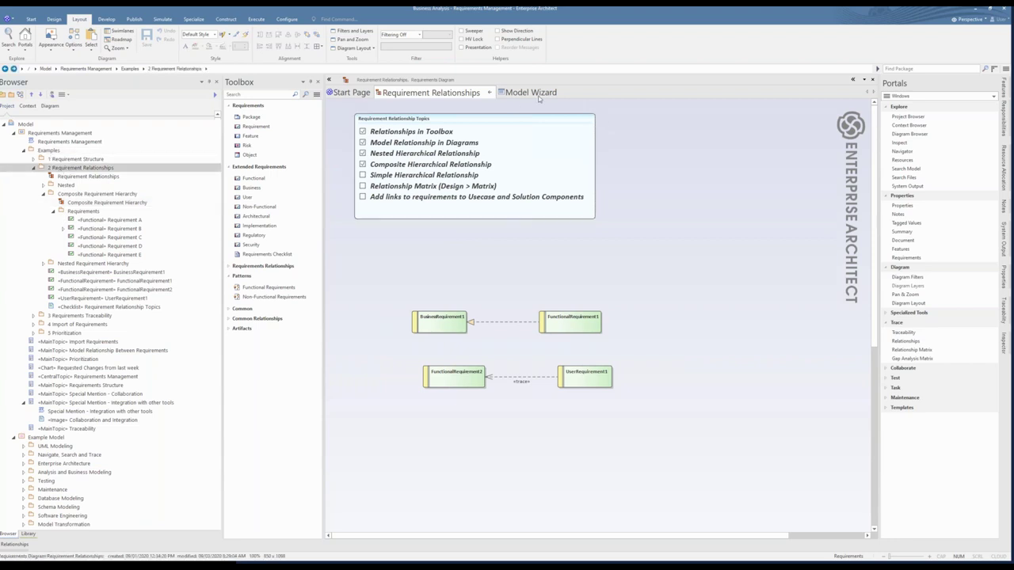
click(533, 93)
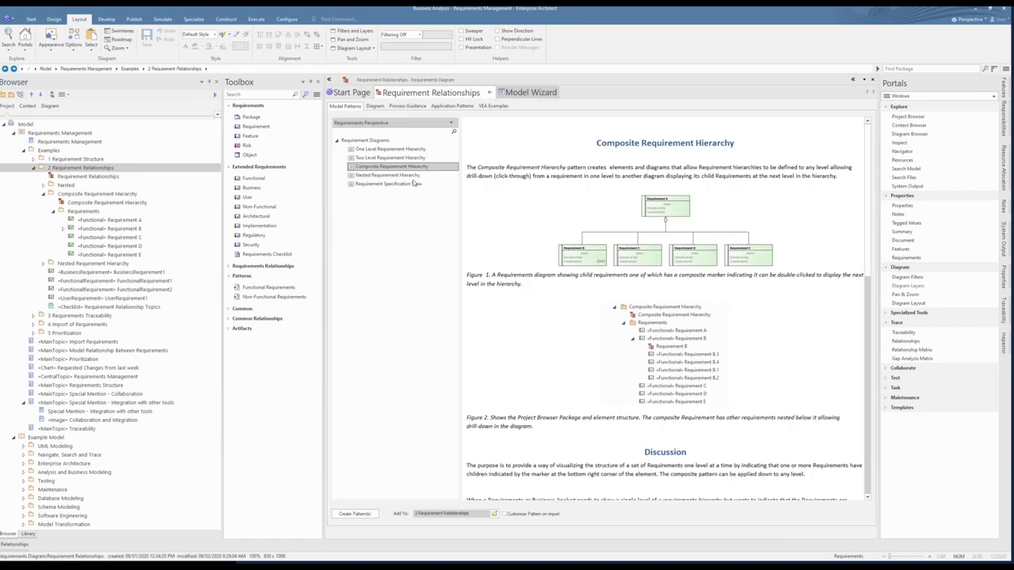
click(383, 149)
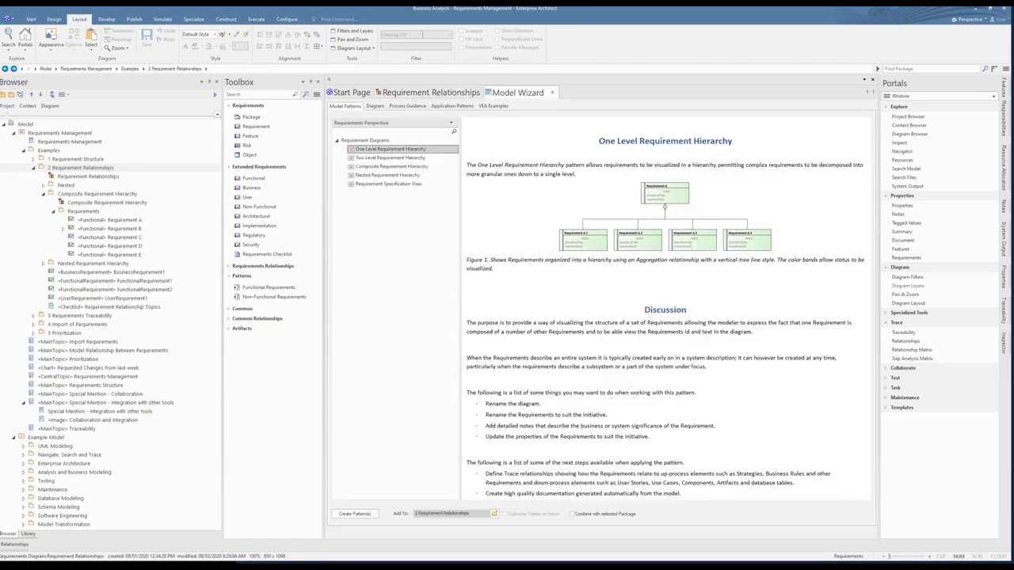
key(Down)
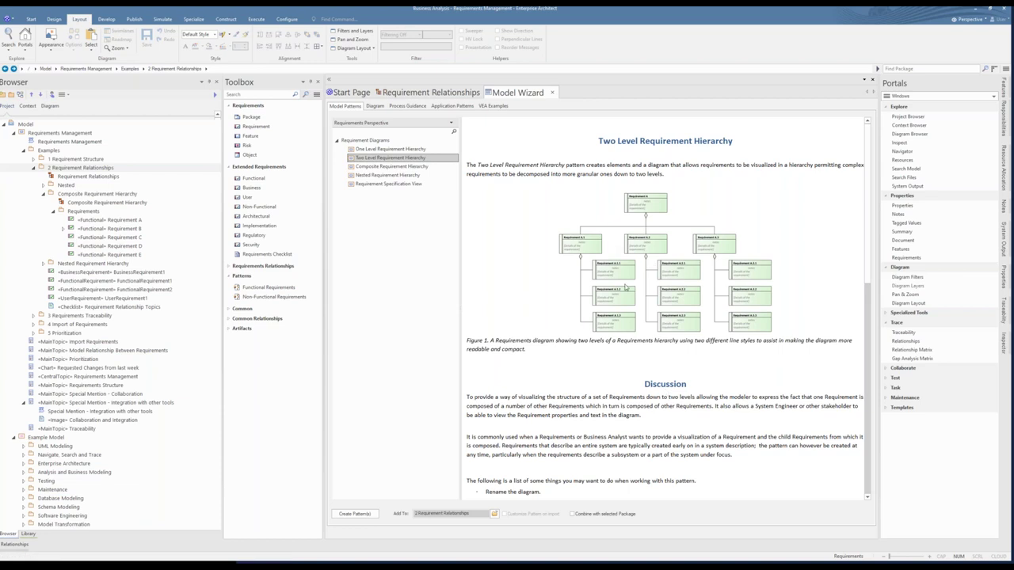
click(367, 516)
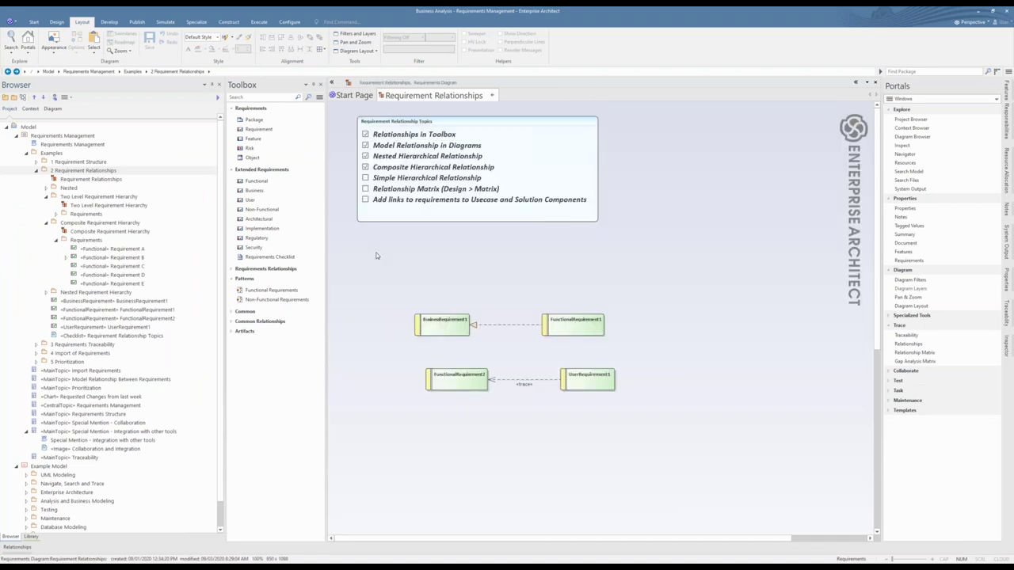
Review the Two Level Requirement Hierarchy diagram and close it
double_click(81, 205)
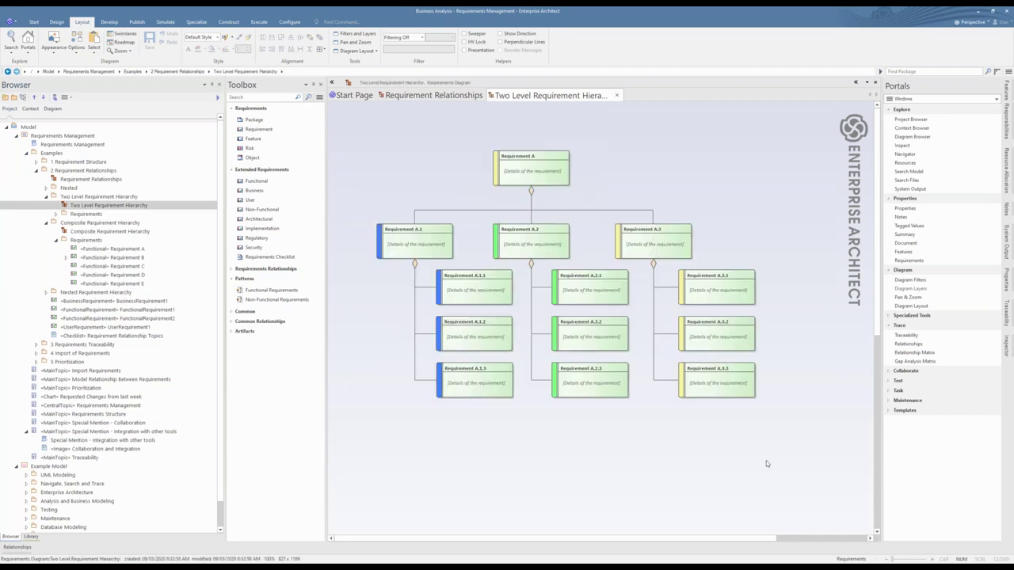
click(617, 95)
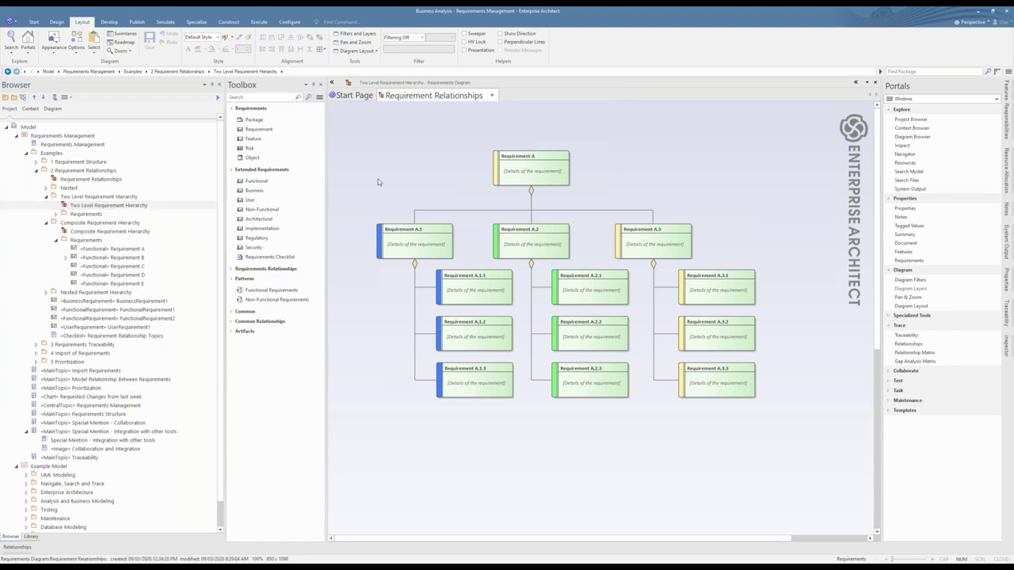
Reopen the Requirement Relationships diagram from the Model Relationship Between Requirements topic and check off Simple Hierarchical Relationship
key(ctrl+F4)
key(ctrl+F4)
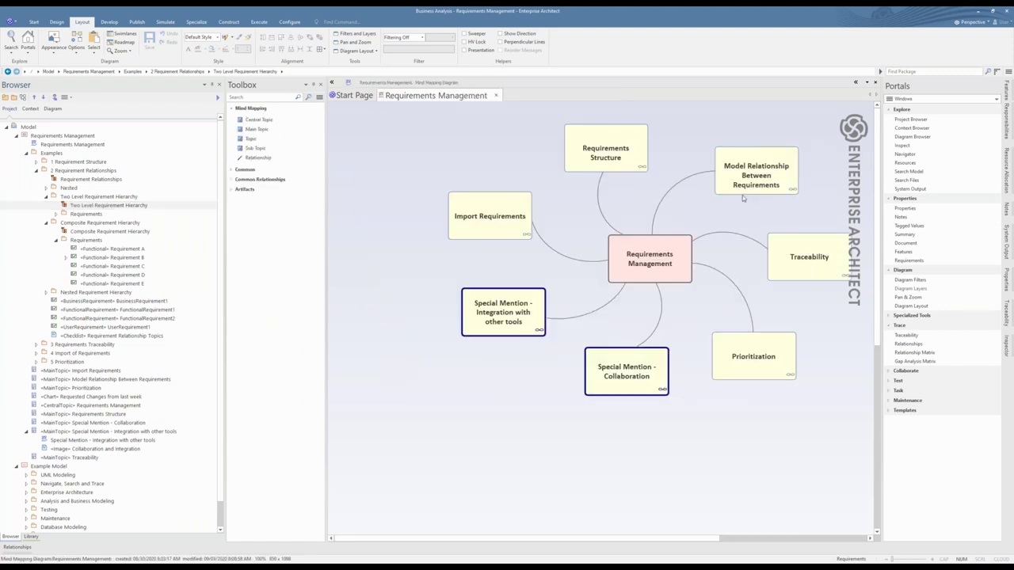
double_click(744, 188)
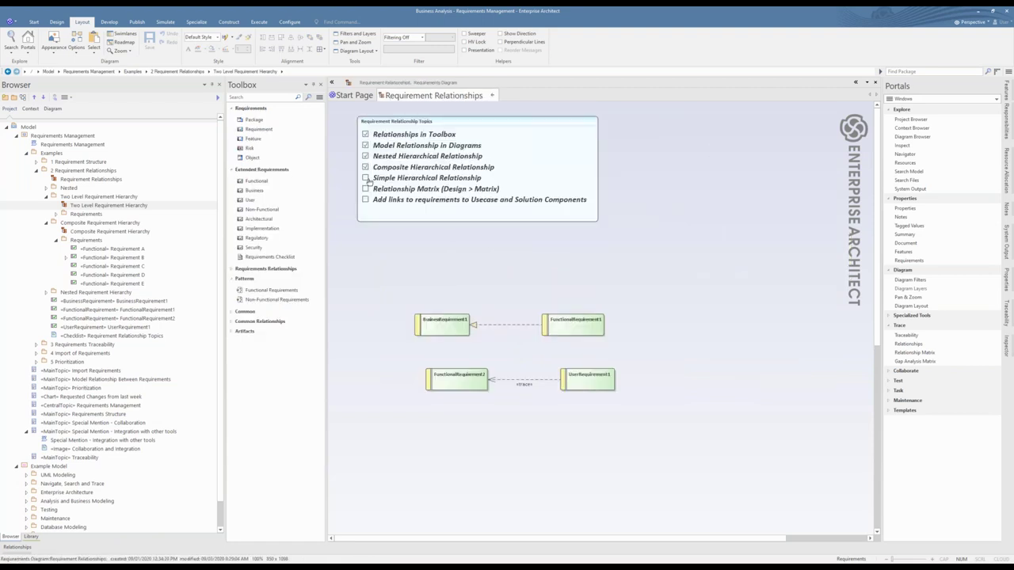
click(366, 179)
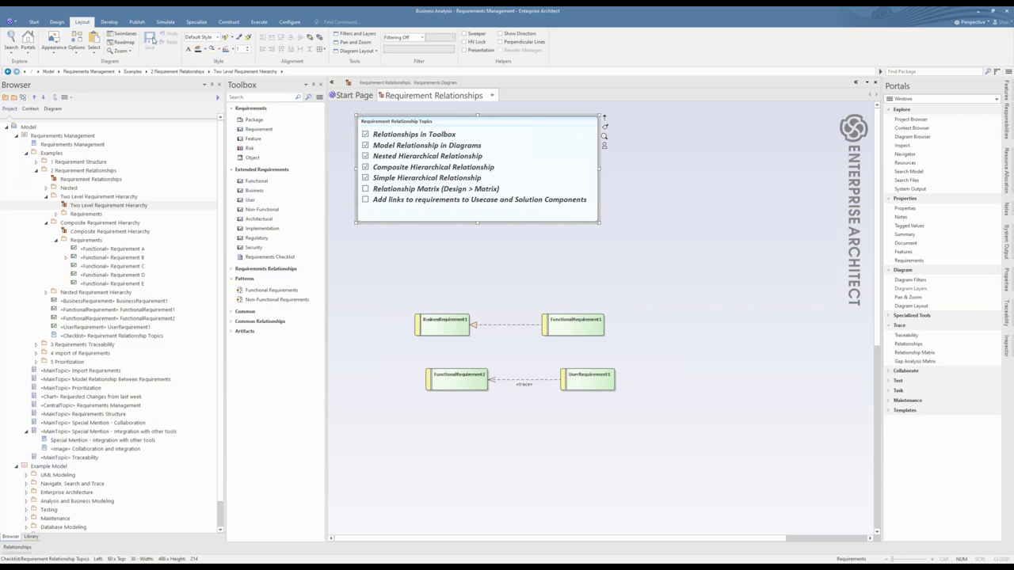
Open the Relationship Matrix and set its source package to Functional Requirements in the Requirements Model
click(56, 22)
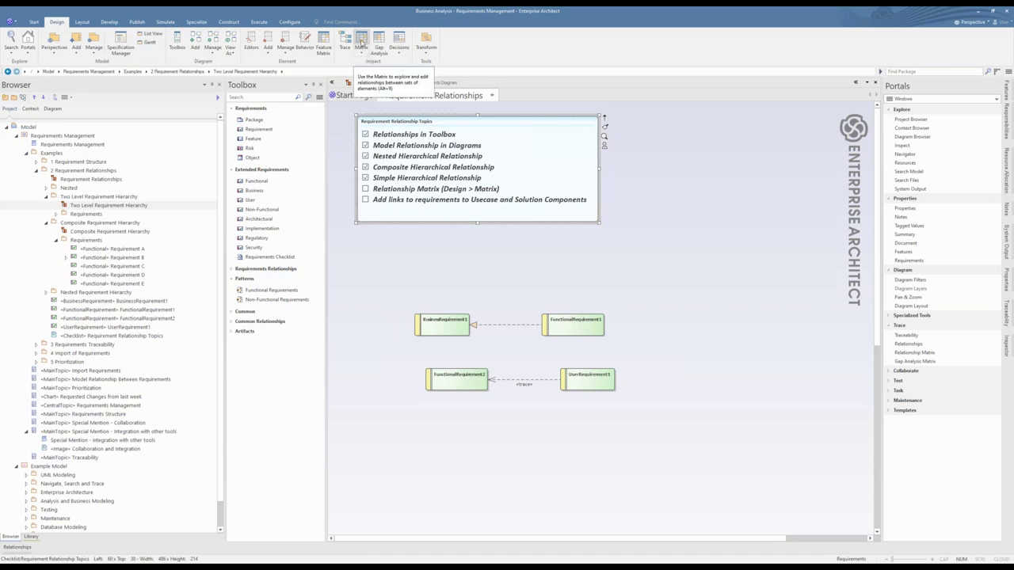
click(361, 42)
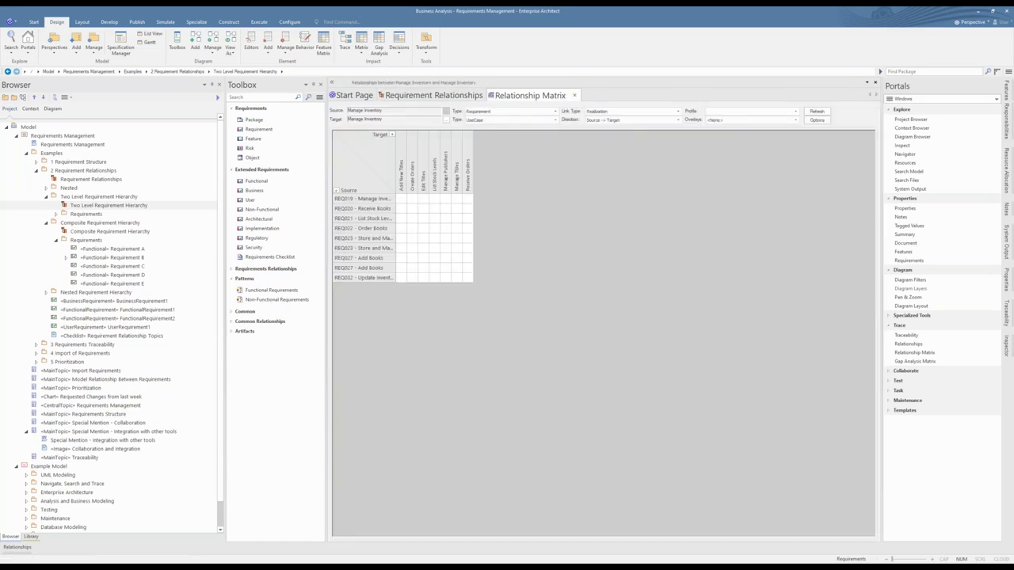
click(446, 114)
click(475, 121)
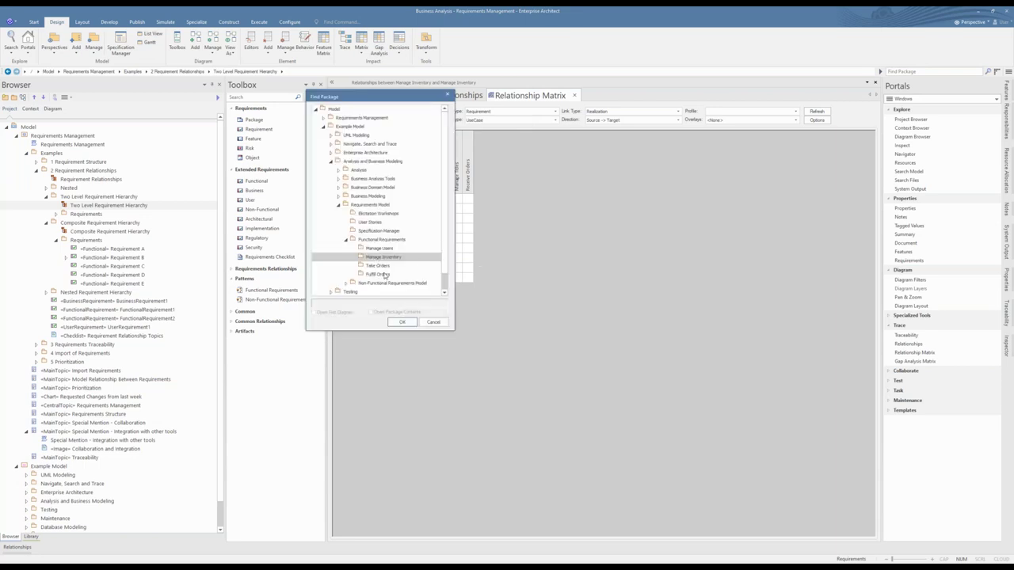
click(383, 240)
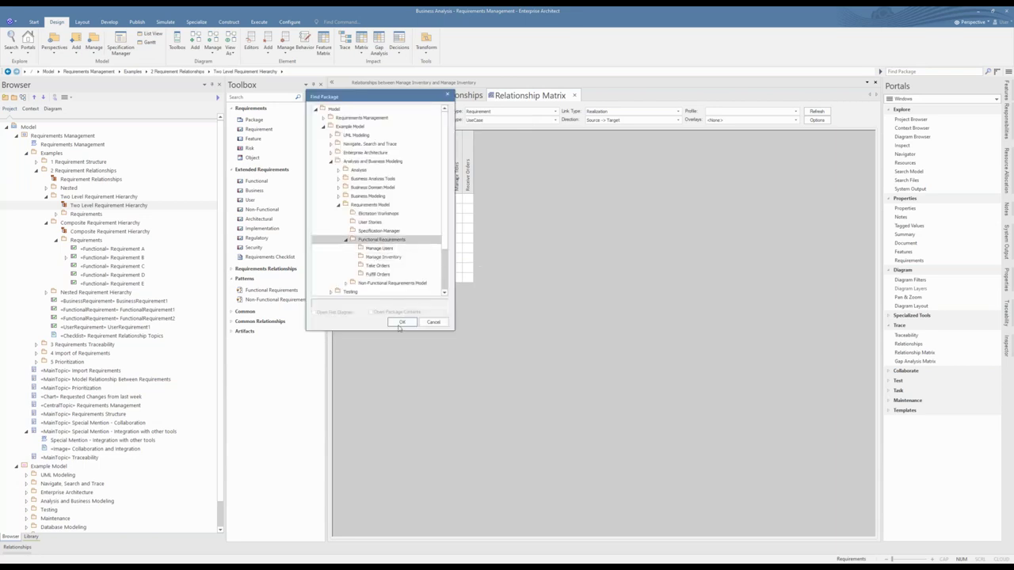
double_click(424, 239)
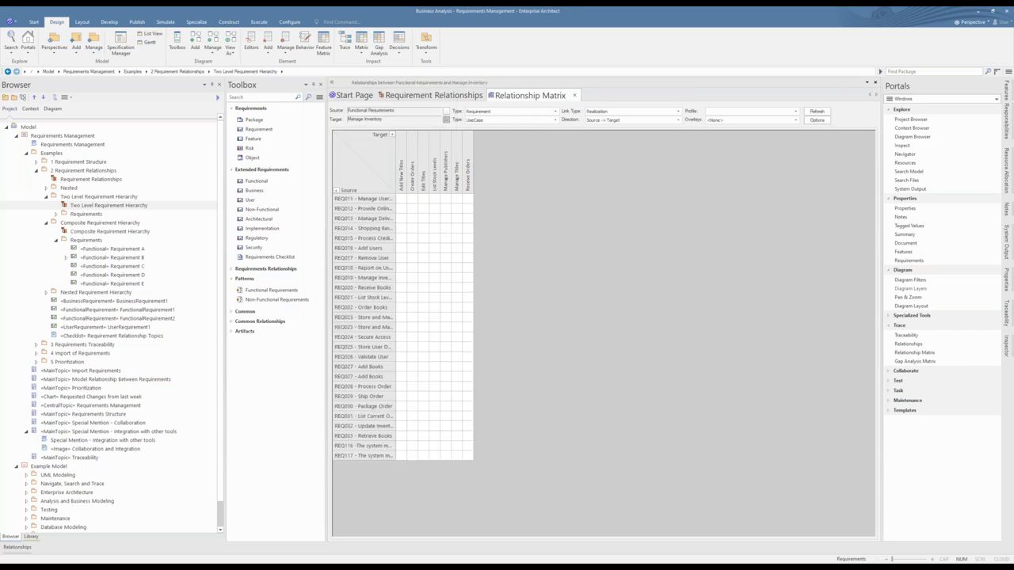
Set the matrix's target package to Component Model in the Software Engineering package of the Example Model
click(446, 119)
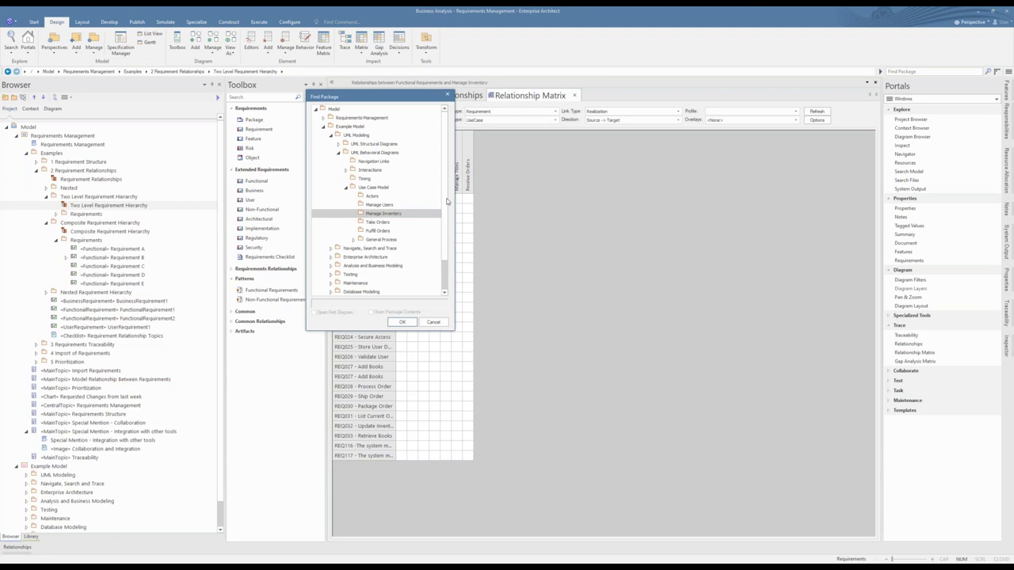
scroll(439, 257, down, 2)
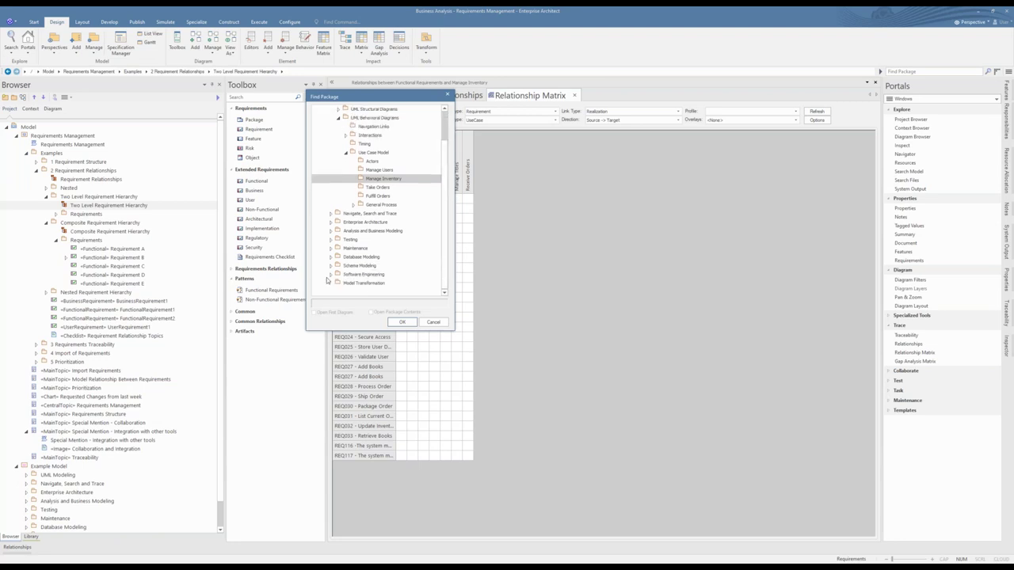
click(331, 275)
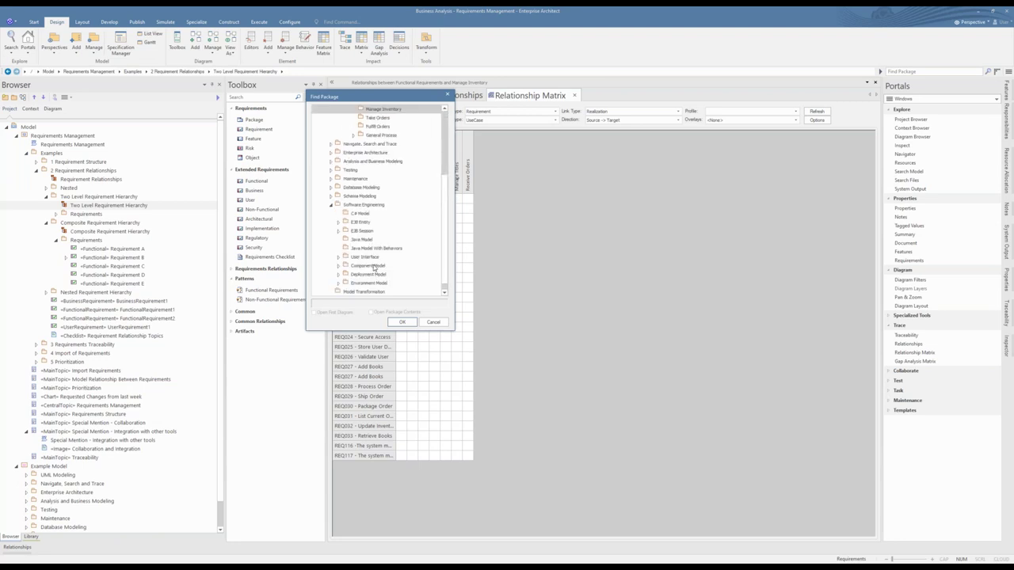
click(339, 266)
click(373, 258)
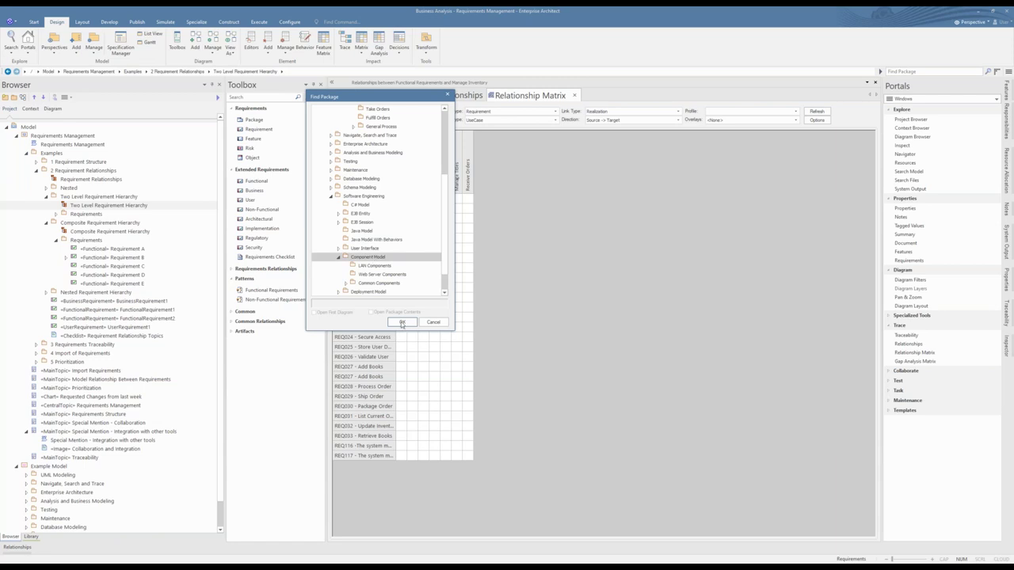
click(401, 322)
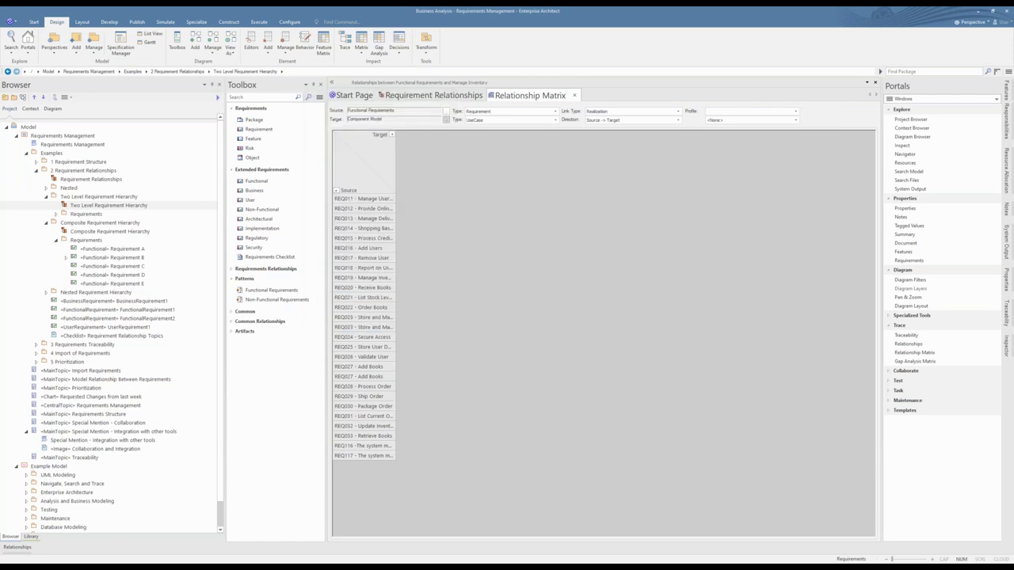
Set the target element type to Component and widen the source column so the requirement names fit
click(555, 121)
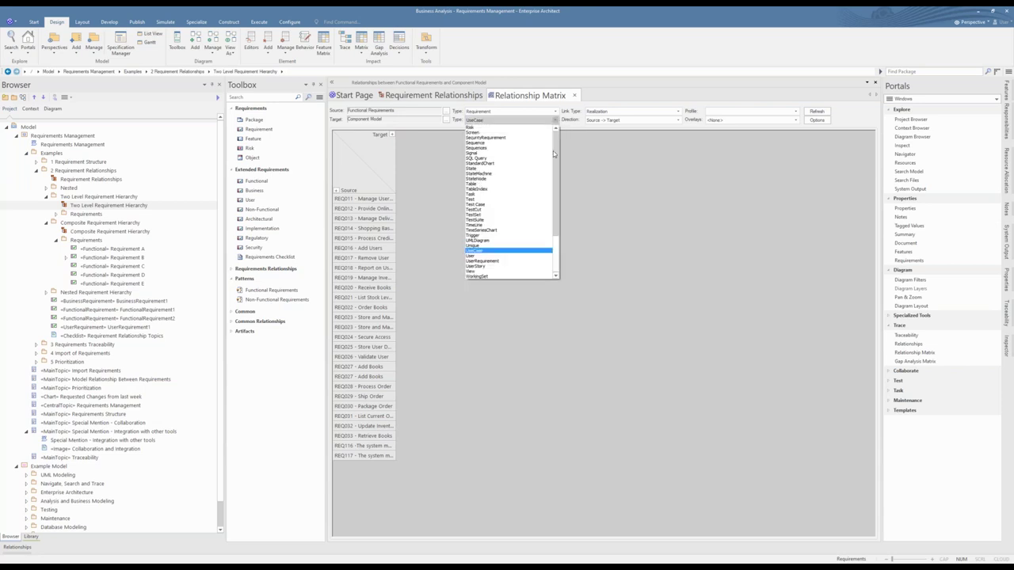
scroll(555, 182, up, 15)
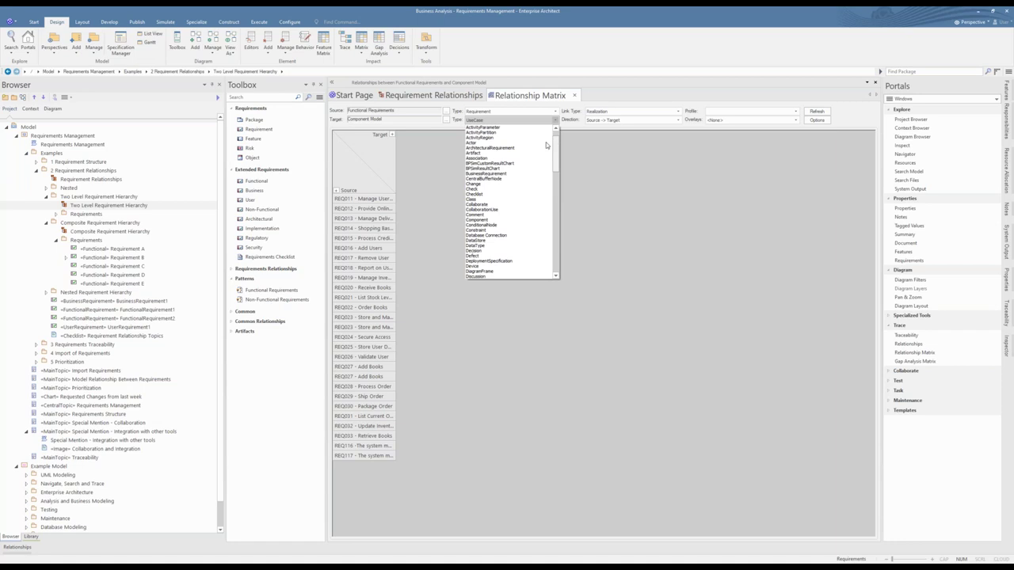
click(479, 220)
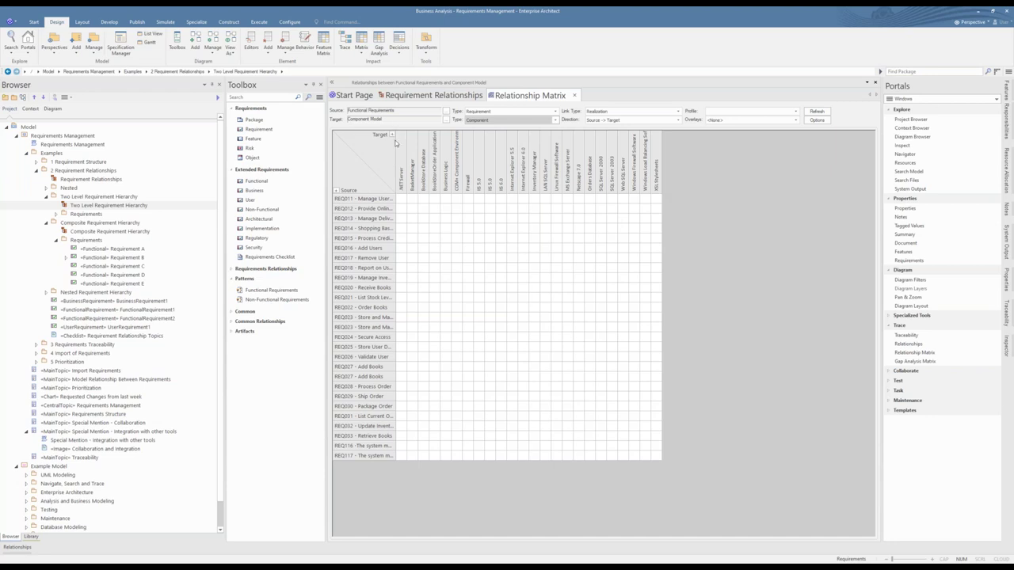
drag(396, 140, 435, 140)
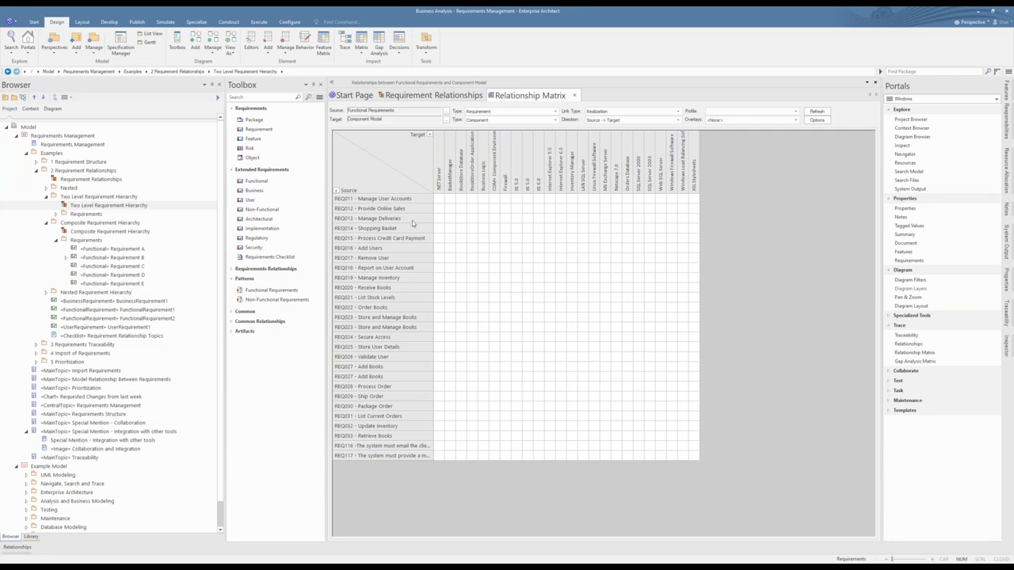
Set the link type to Trace and create a relationship from REQ014 - Shopping Basket to the BookStoreOrder Application component
click(460, 228)
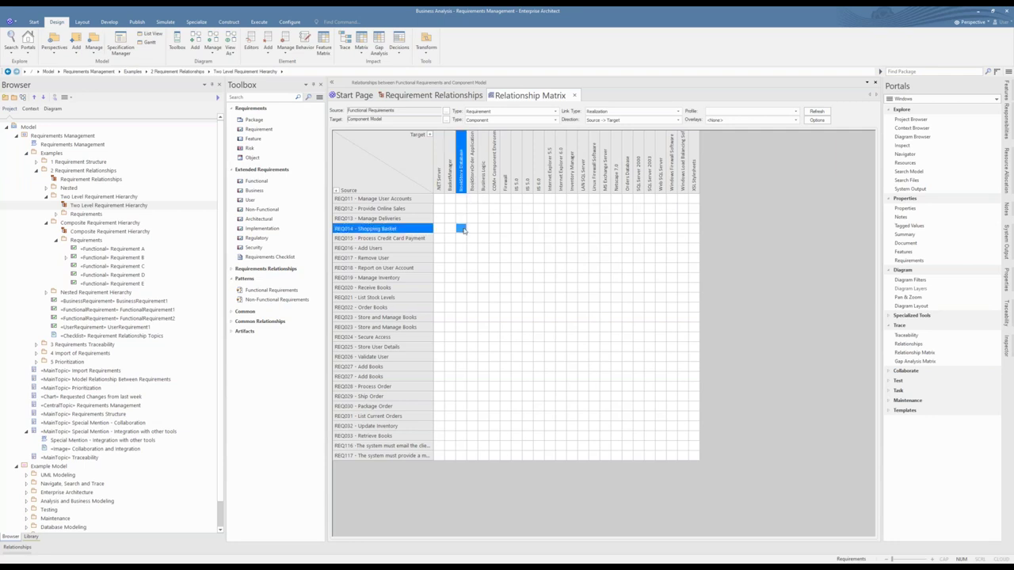
click(471, 229)
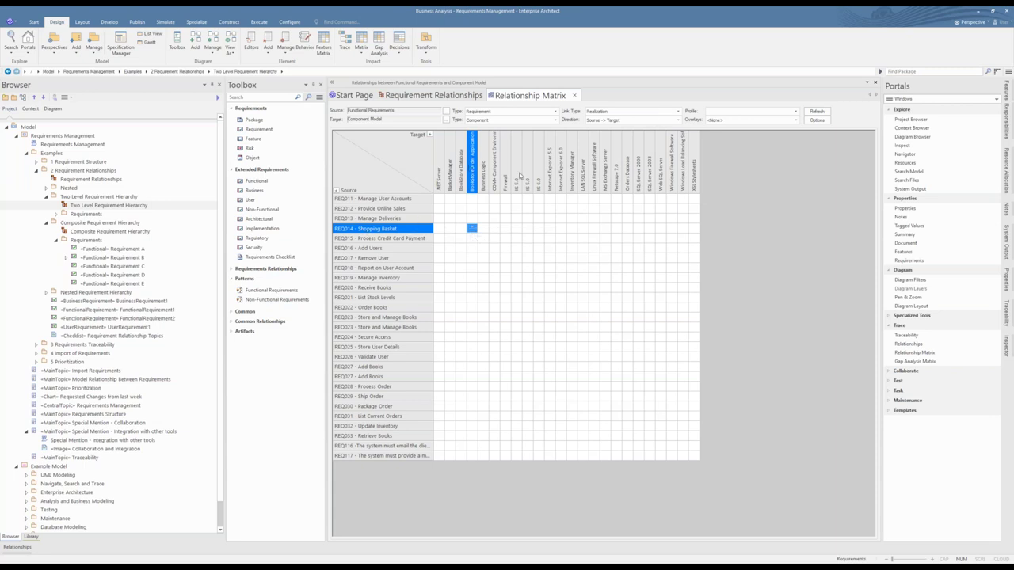
click(679, 112)
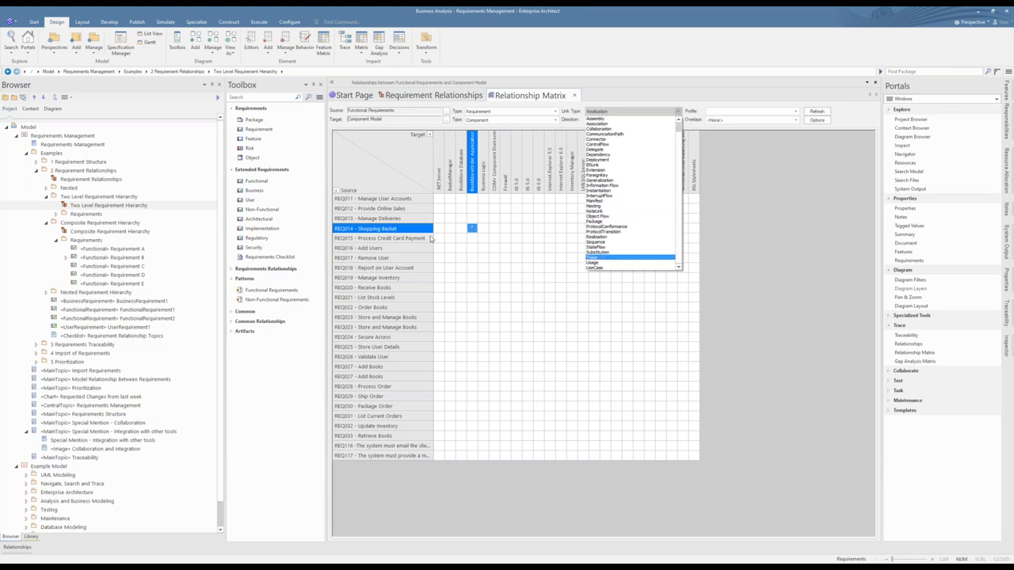
click(603, 257)
right_click(479, 232)
mouse_move(539, 235)
click(569, 233)
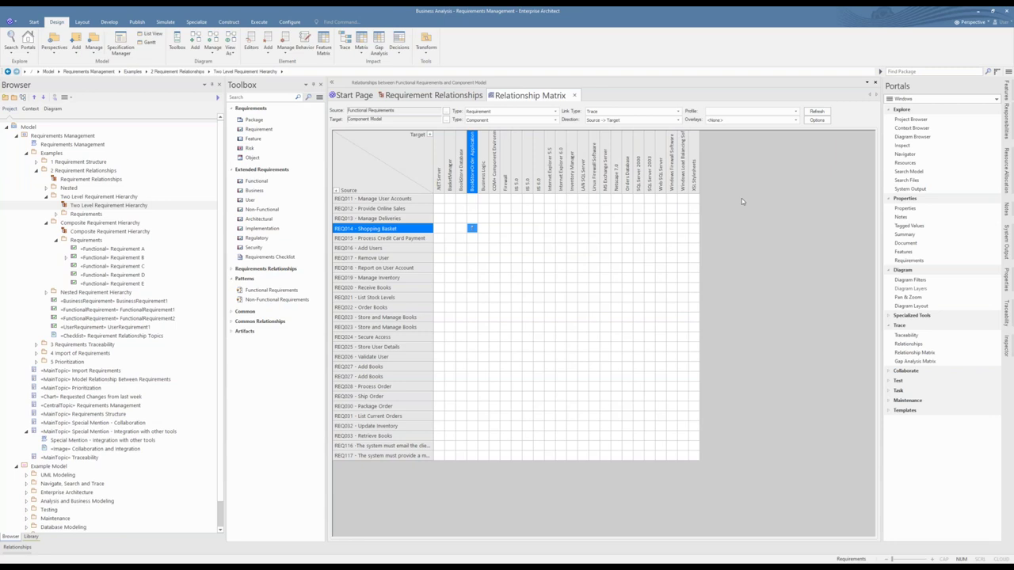
Save the current Relationship Matrix settings as a new profile, entering a name for it
click(809, 123)
mouse_move(840, 130)
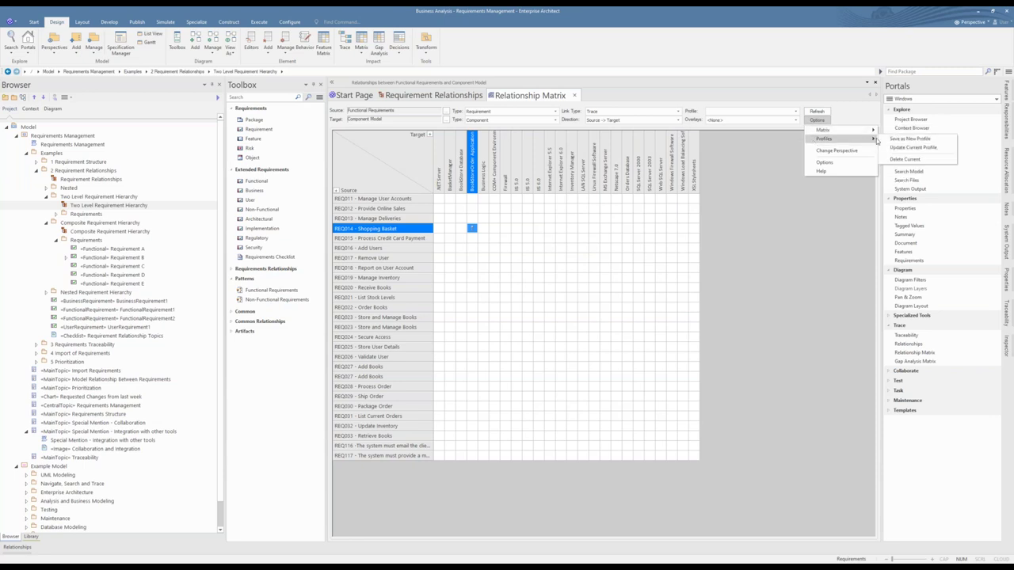
click(888, 140)
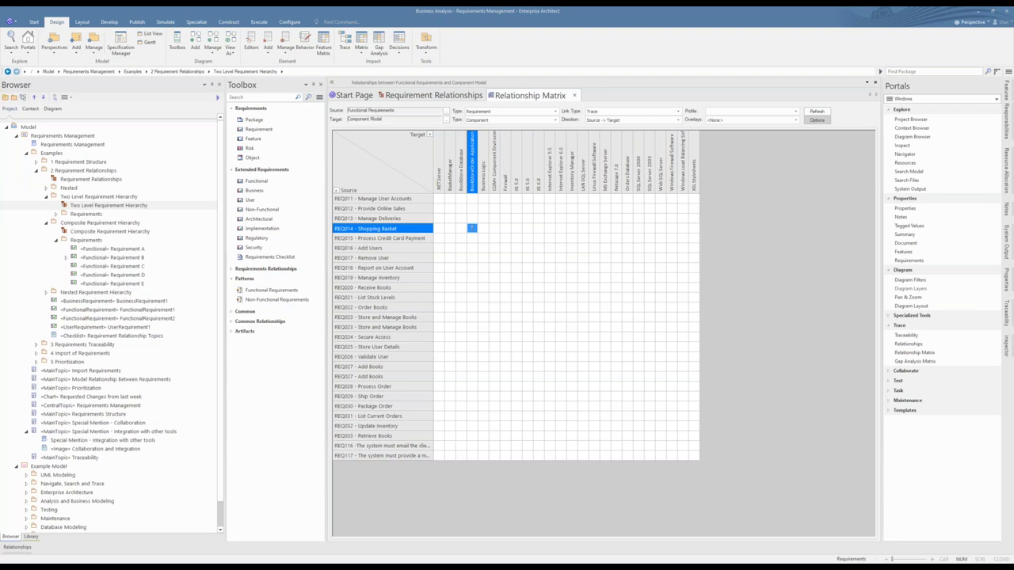
text(TE)
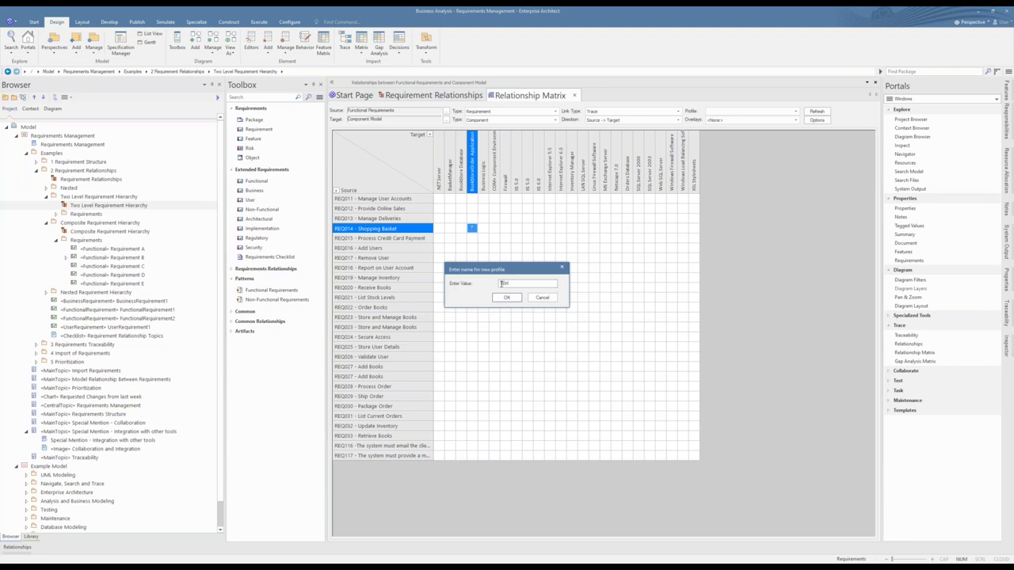
Save the relationship matrix settings as a profile named Test and load the Manage Inventory profile to review its requirement-to-use-case links
click(507, 297)
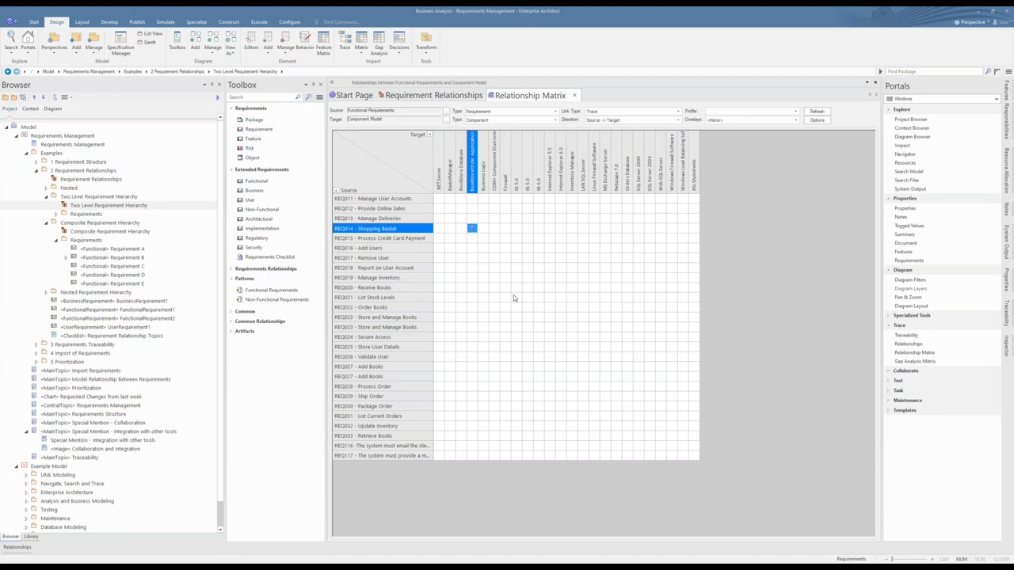
click(794, 111)
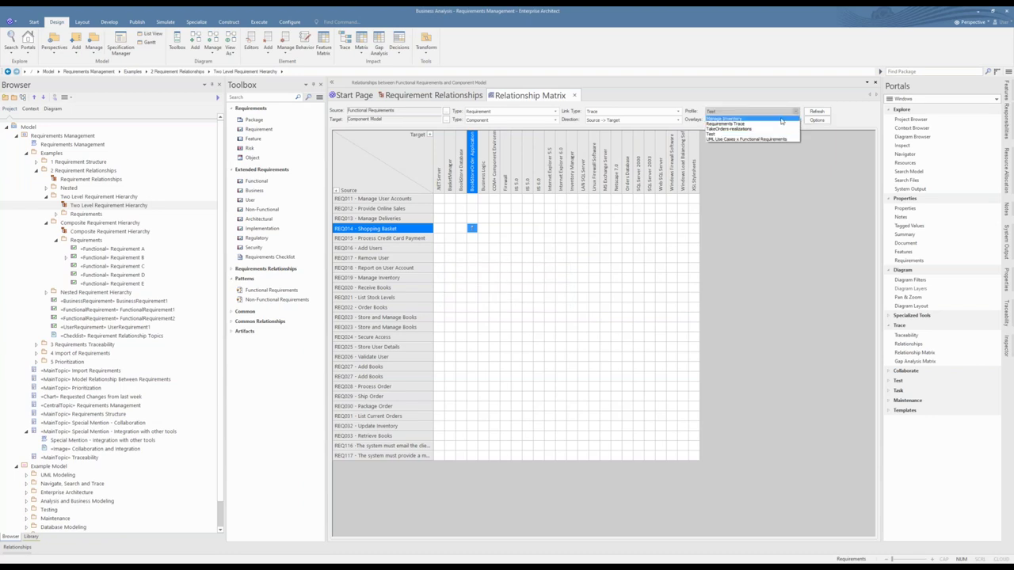
click(781, 119)
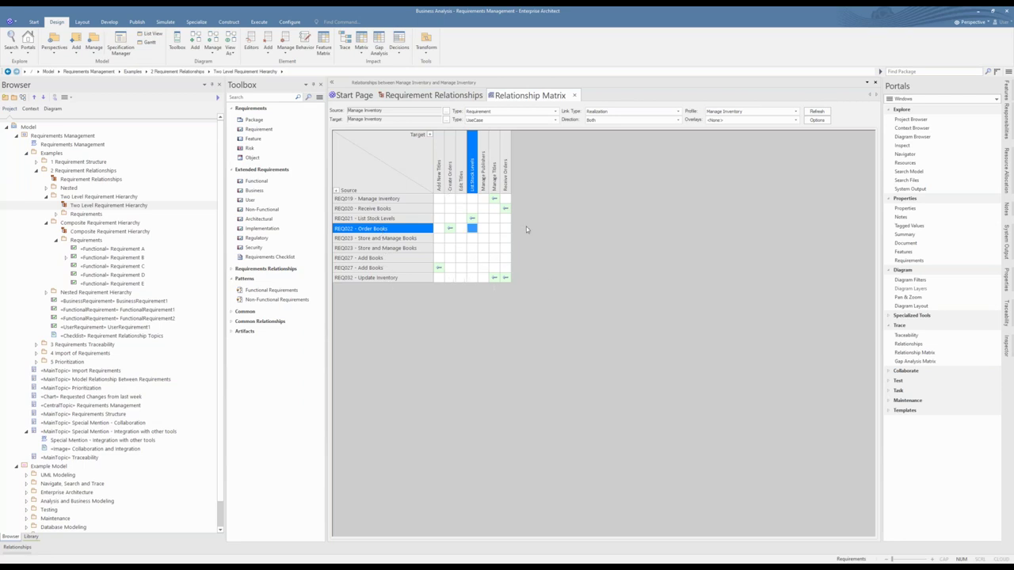
click(450, 228)
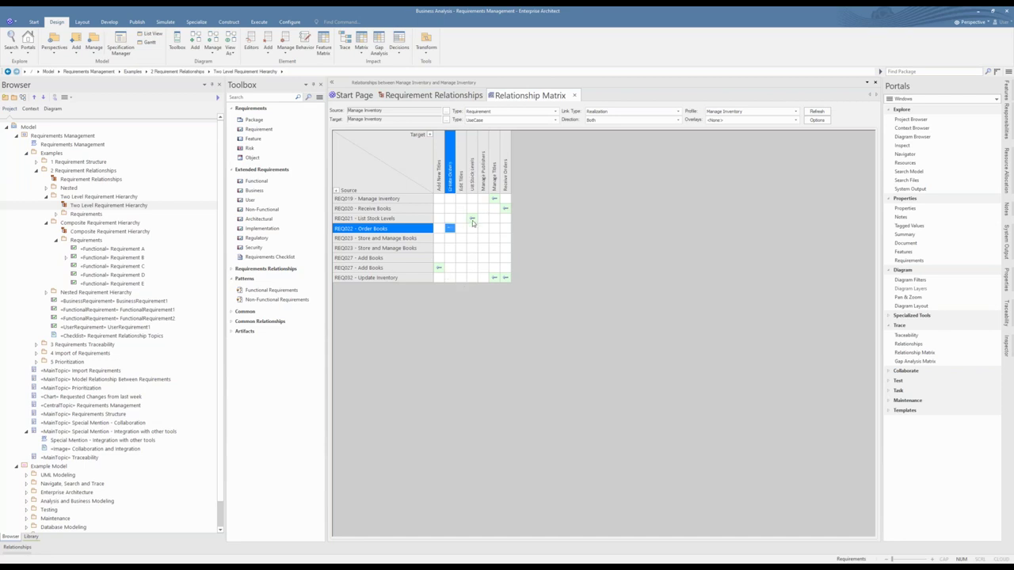
click(472, 218)
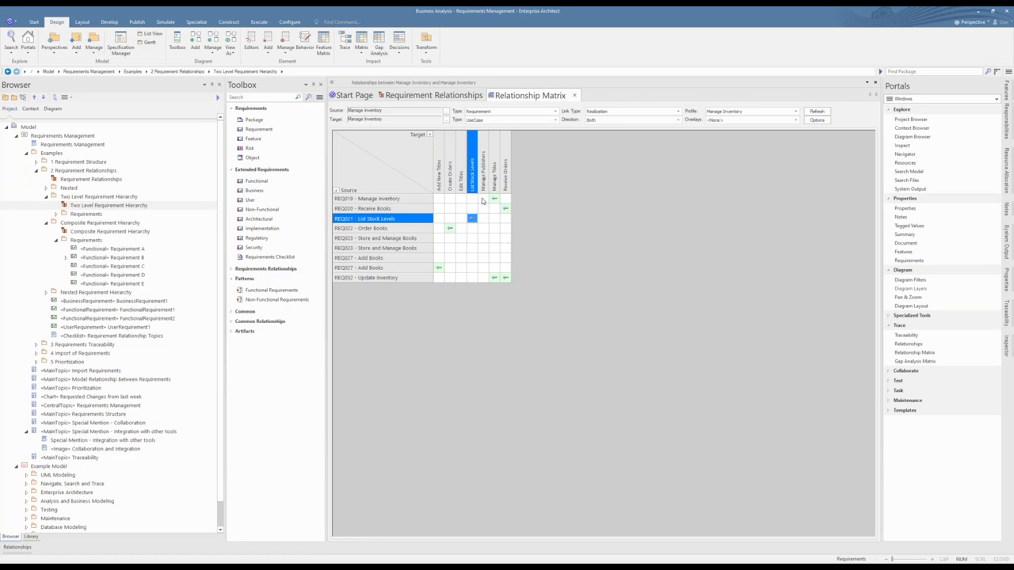
click(482, 199)
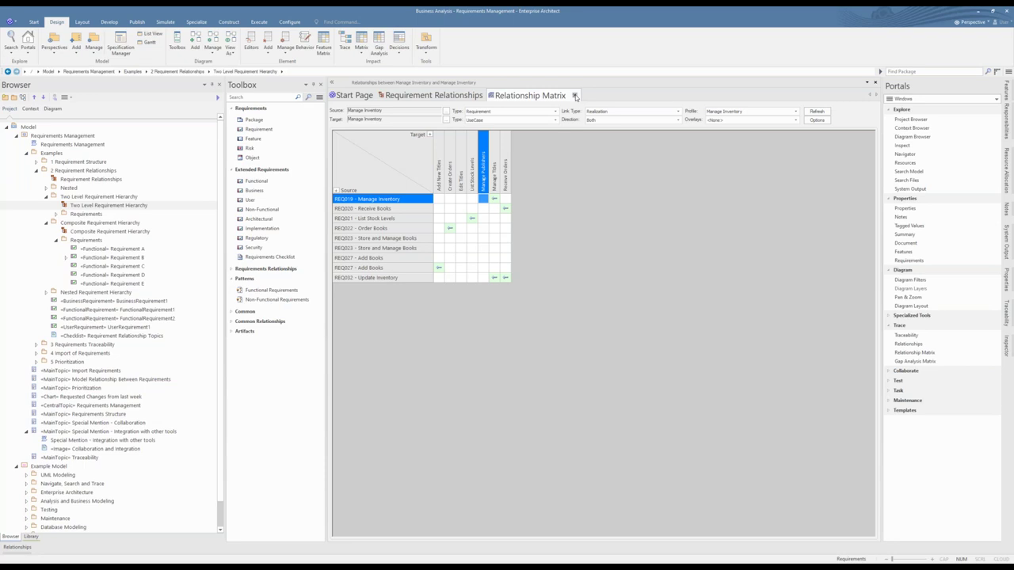
Close the relationship matrix and mark the Relationship Matrix topic as completed in the Requirement Relationship Topics checklist
click(575, 95)
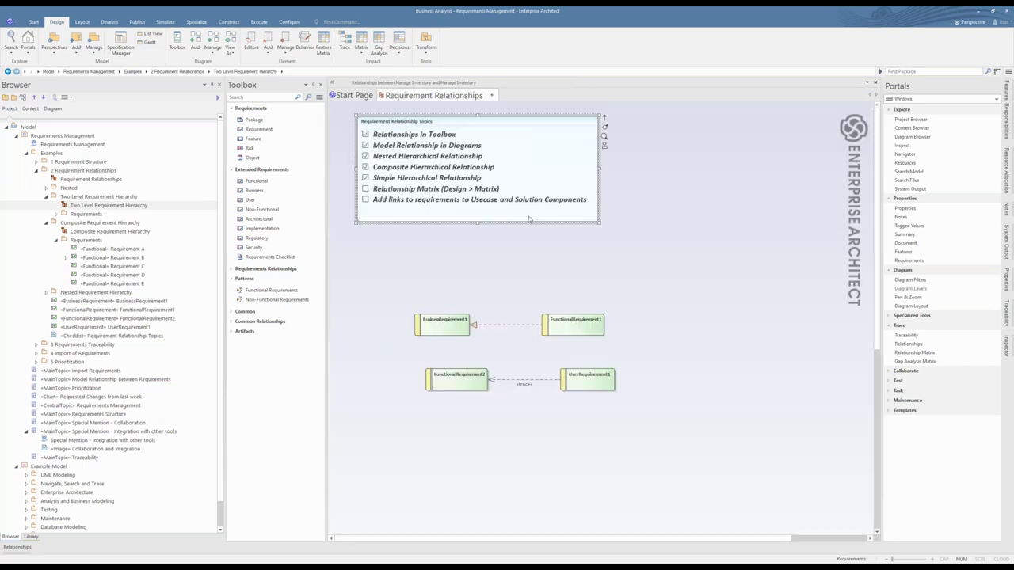
click(436, 256)
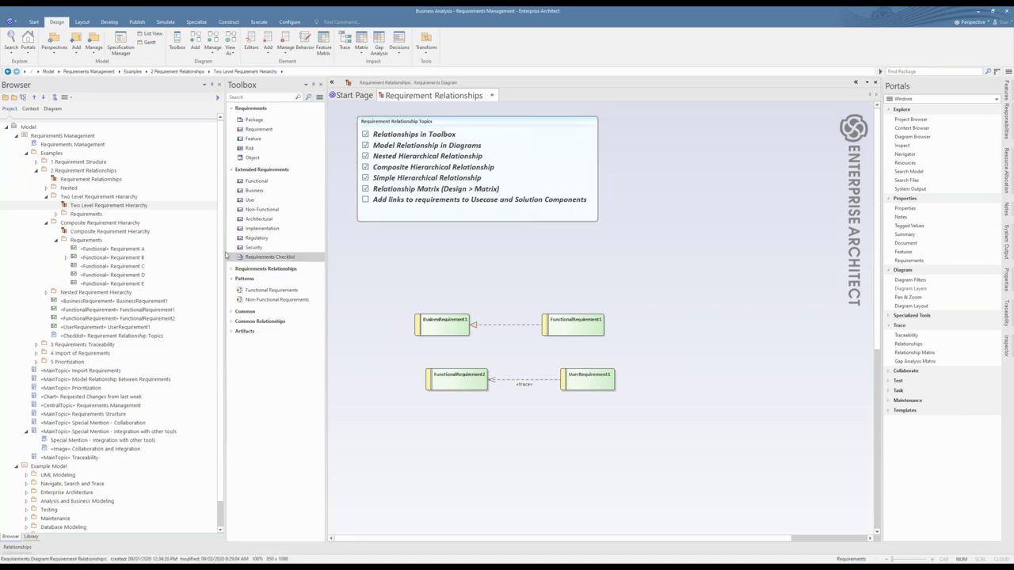
Place the Web SQL Server component from Software Engineering's Web Server Components package as a link below the requirements on the diagram
scroll(111, 317, down, 1)
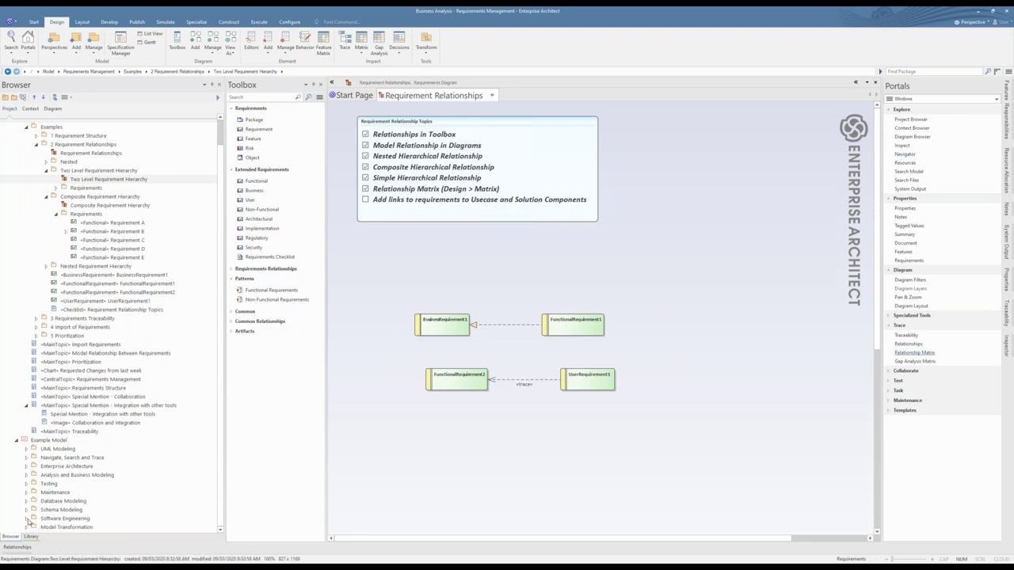
click(26, 519)
click(36, 511)
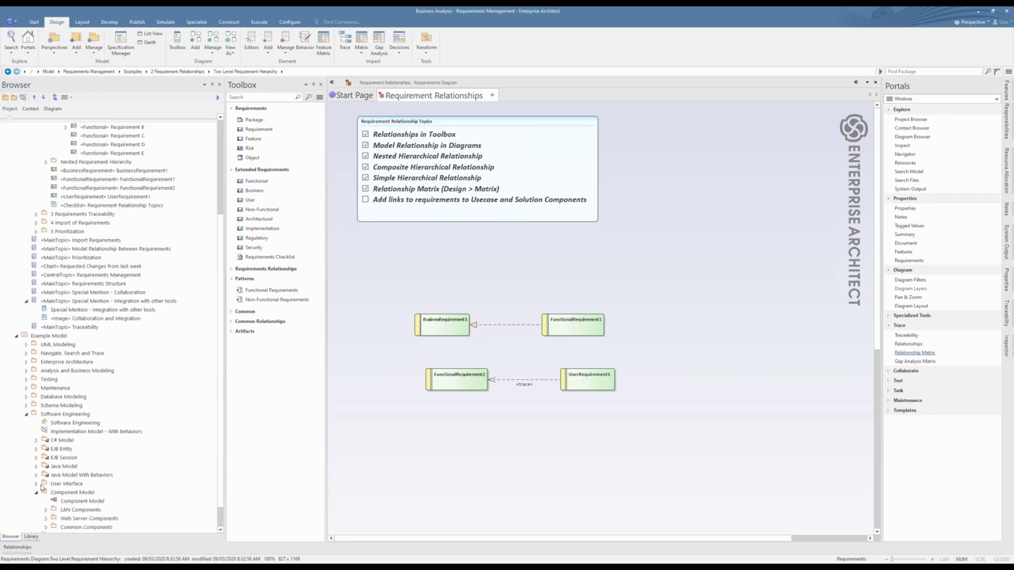
click(37, 484)
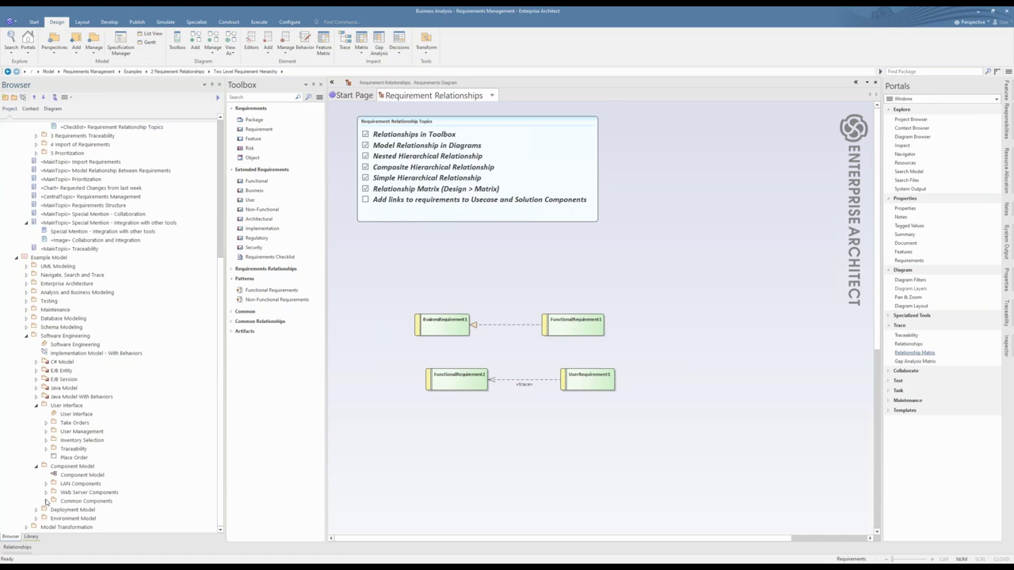
click(46, 501)
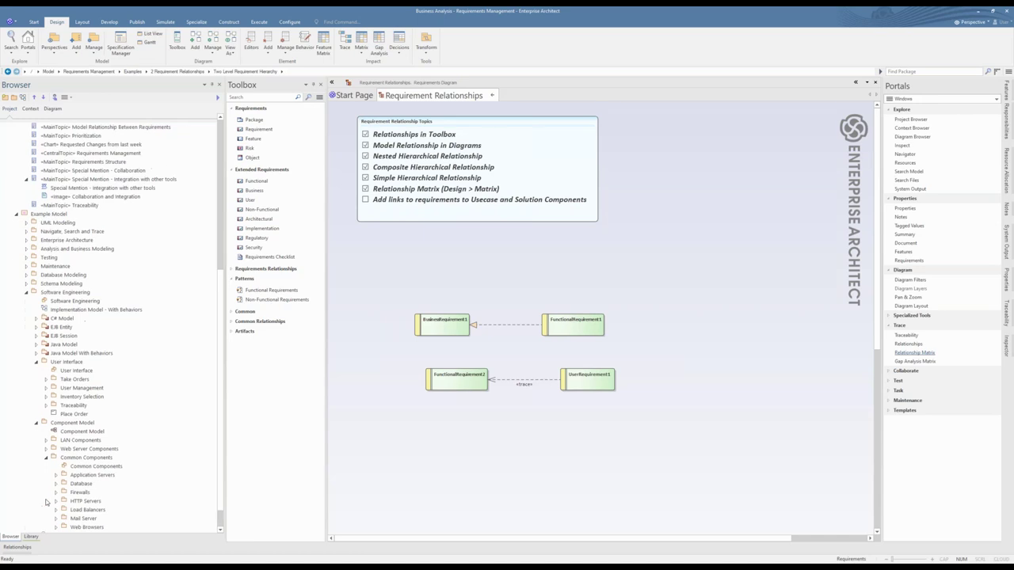
click(46, 449)
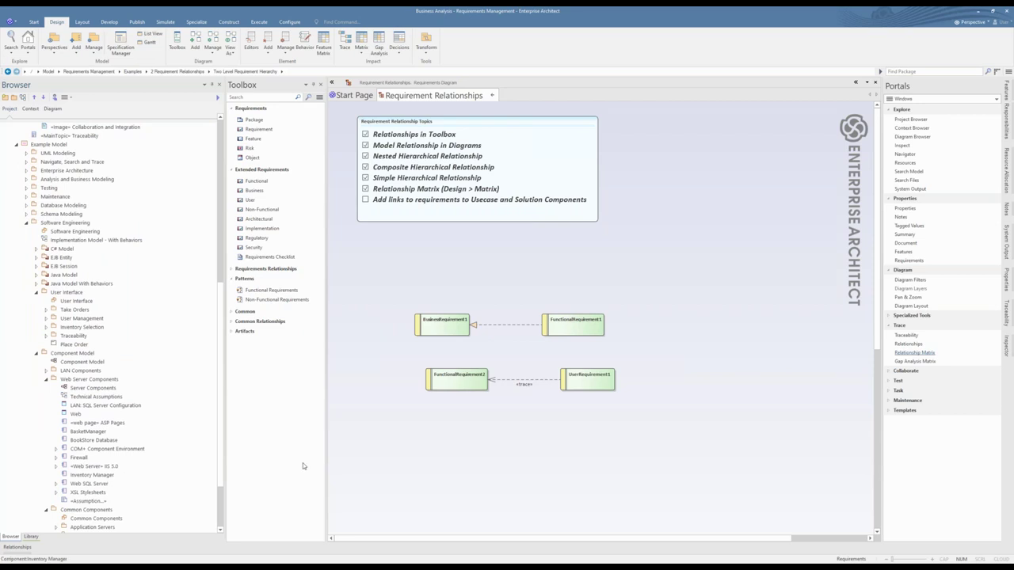
click(92, 476)
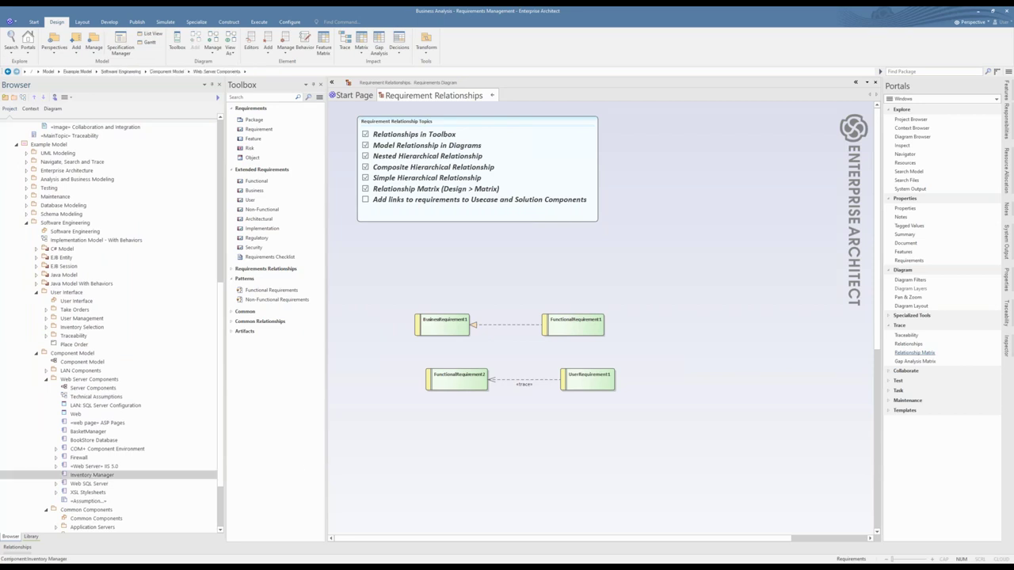
click(91, 485)
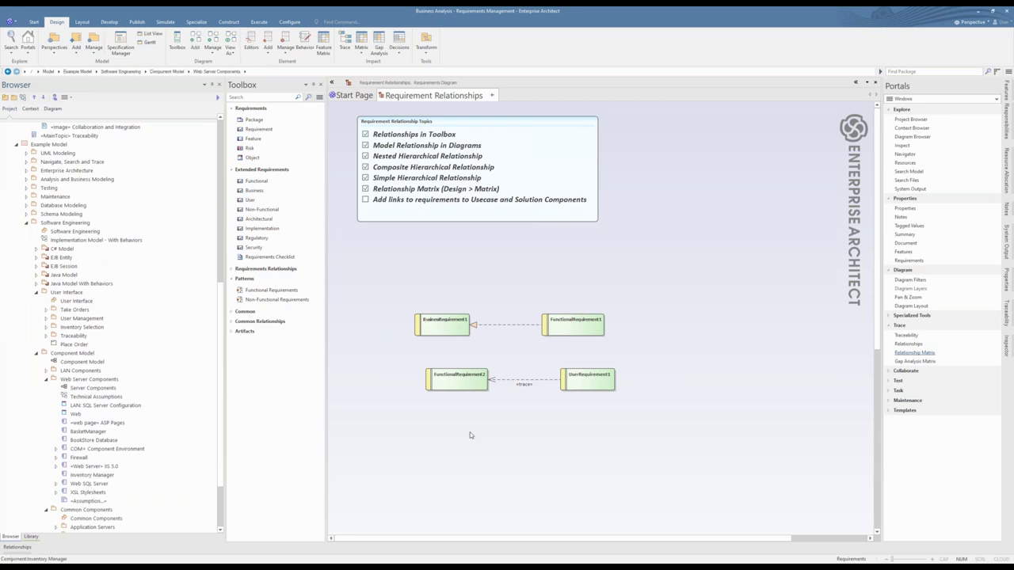
drag(91, 485, 507, 428)
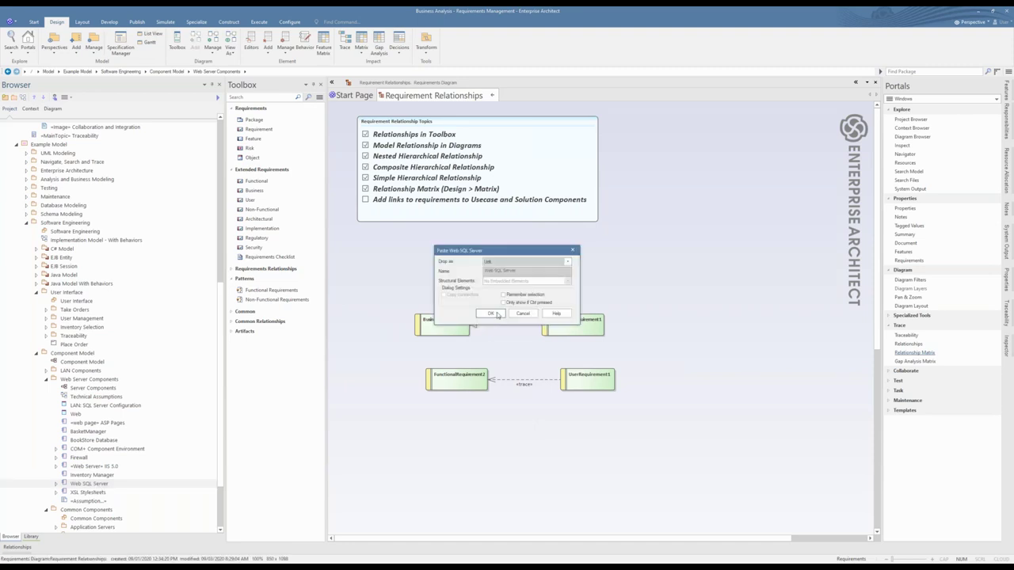
click(497, 314)
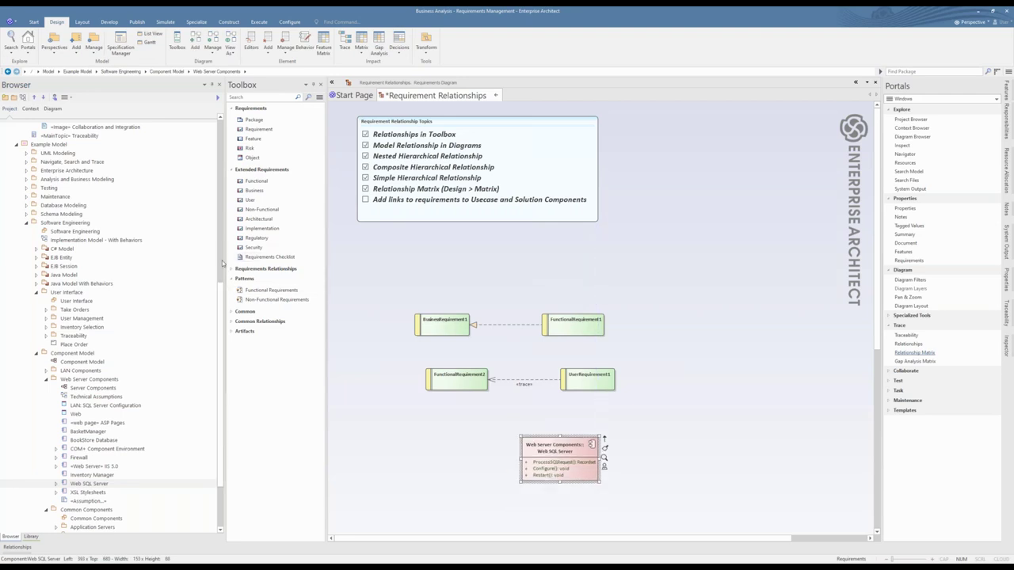
Place REQ023 - Store and Manage Books from the Manage Inventory functional requirements as a link beside the Web SQL Server component
scroll(118, 277, up, 4)
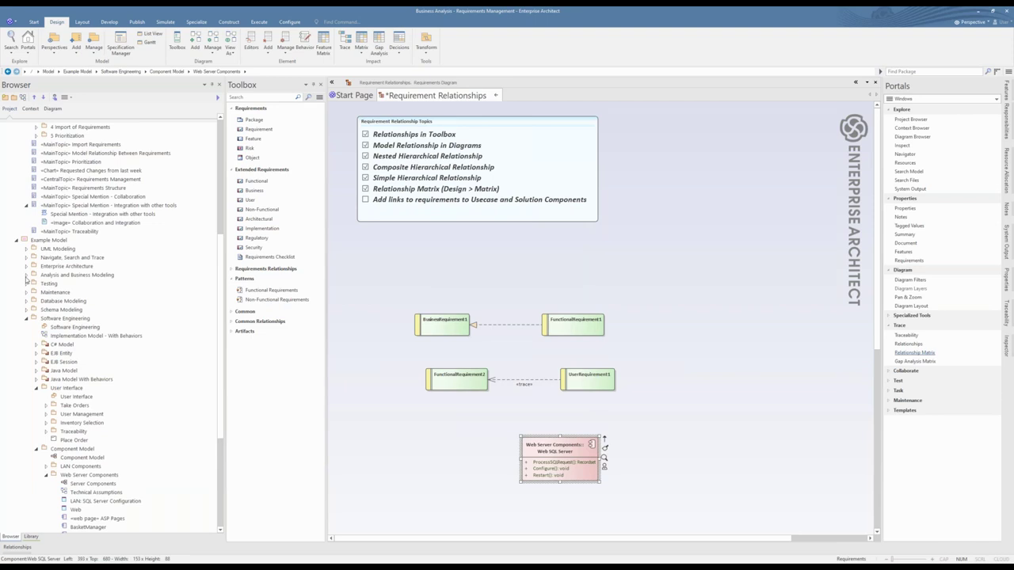
click(26, 276)
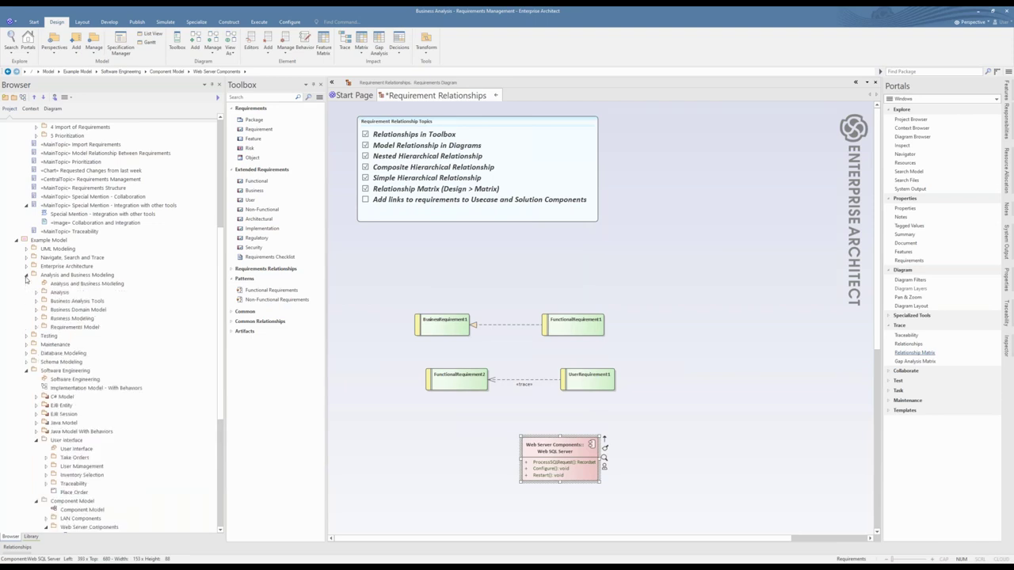
click(36, 327)
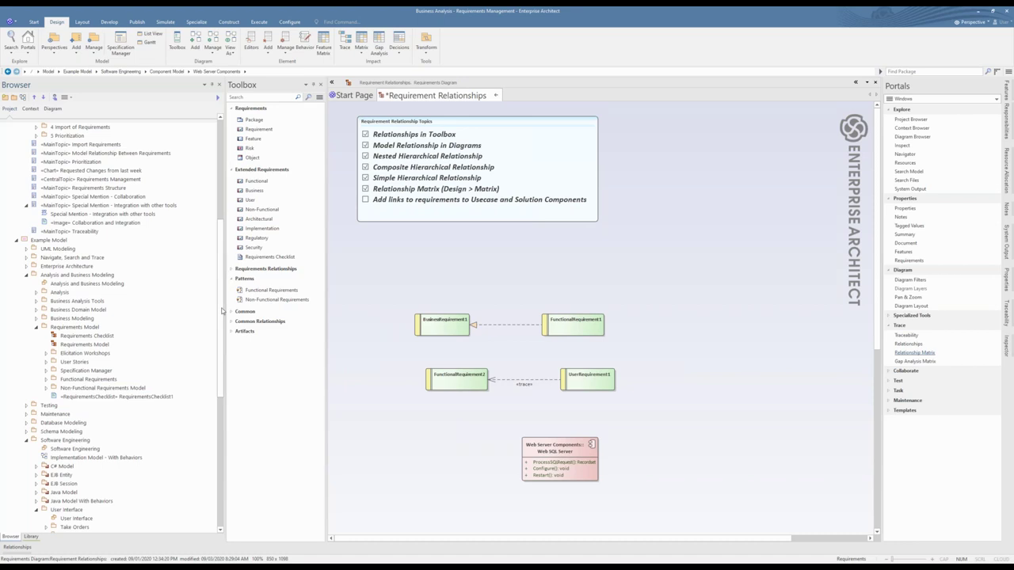
scroll(222, 336, down, 5)
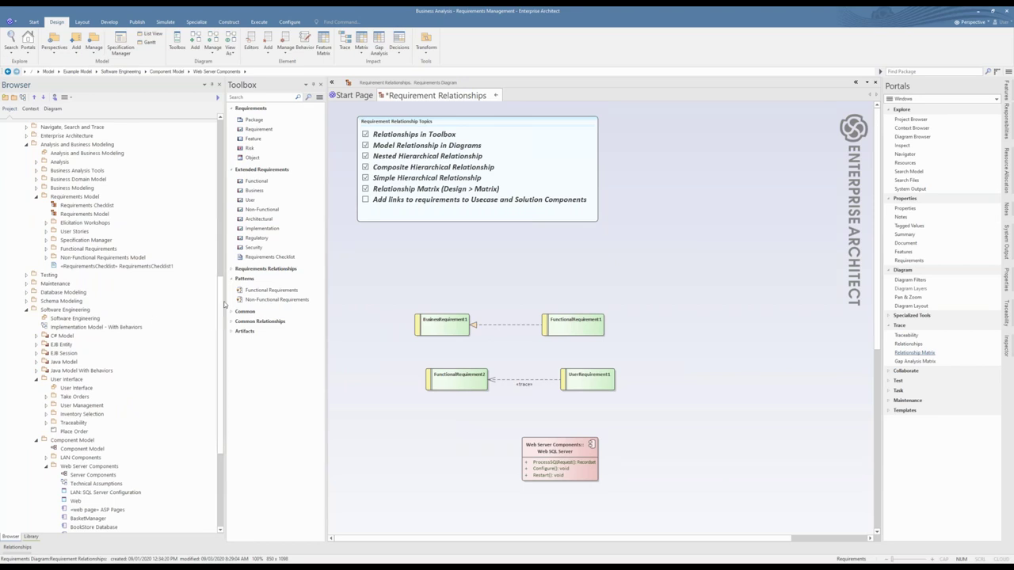
scroll(224, 305, up, 4)
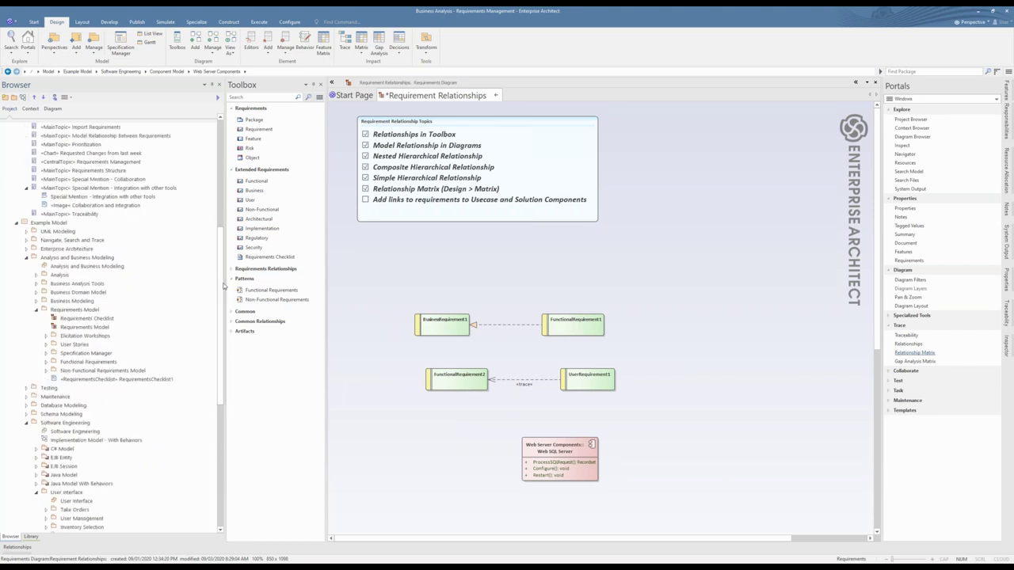
scroll(219, 277, up, 1)
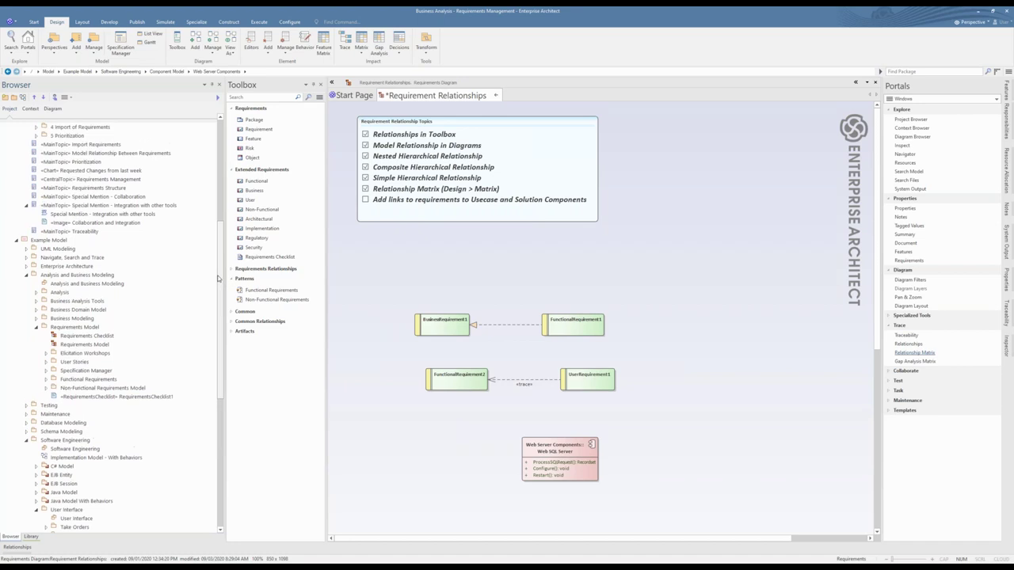
scroll(218, 270, up, 1)
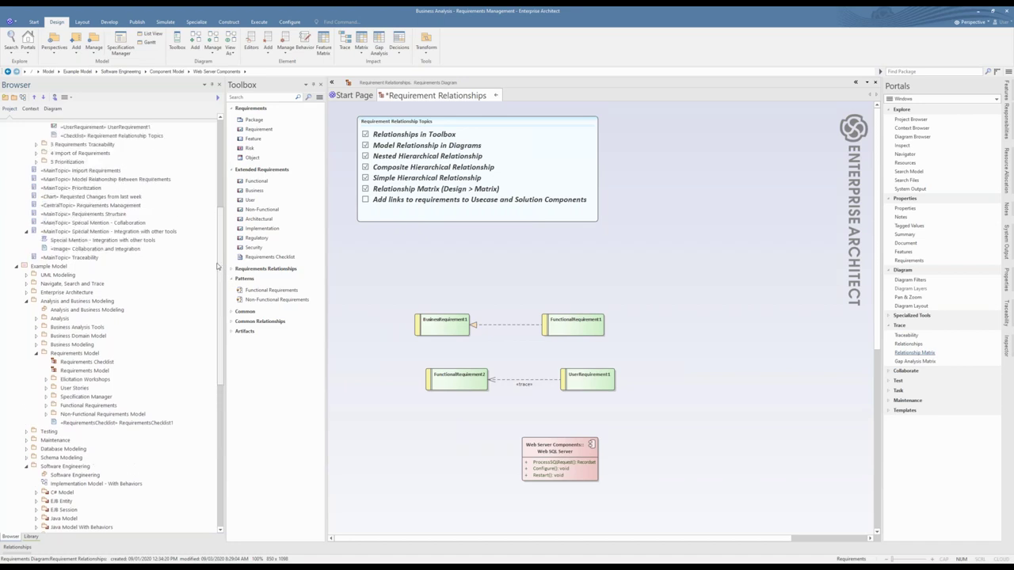
scroll(216, 270, down, 2)
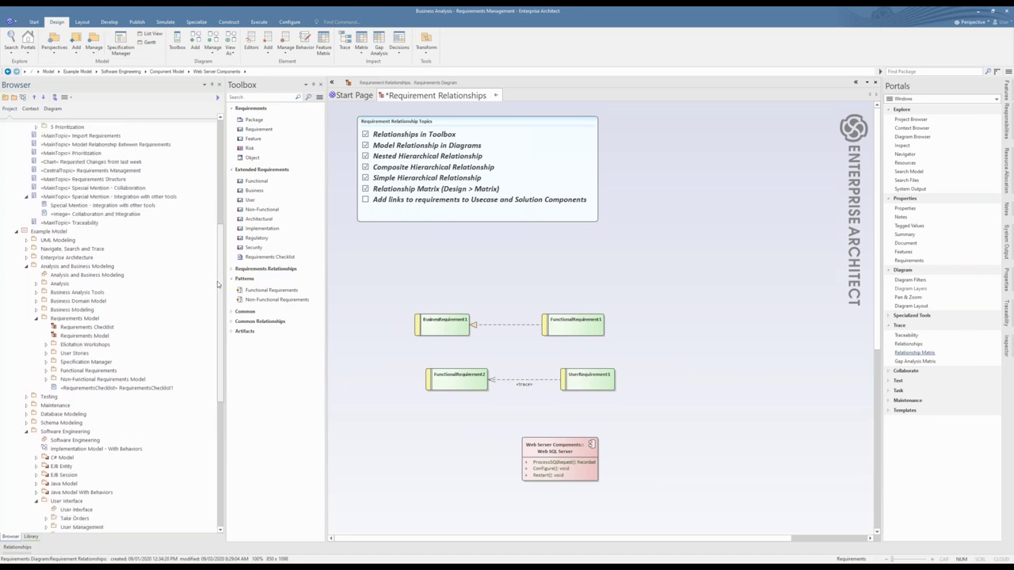
scroll(221, 299, down, 1)
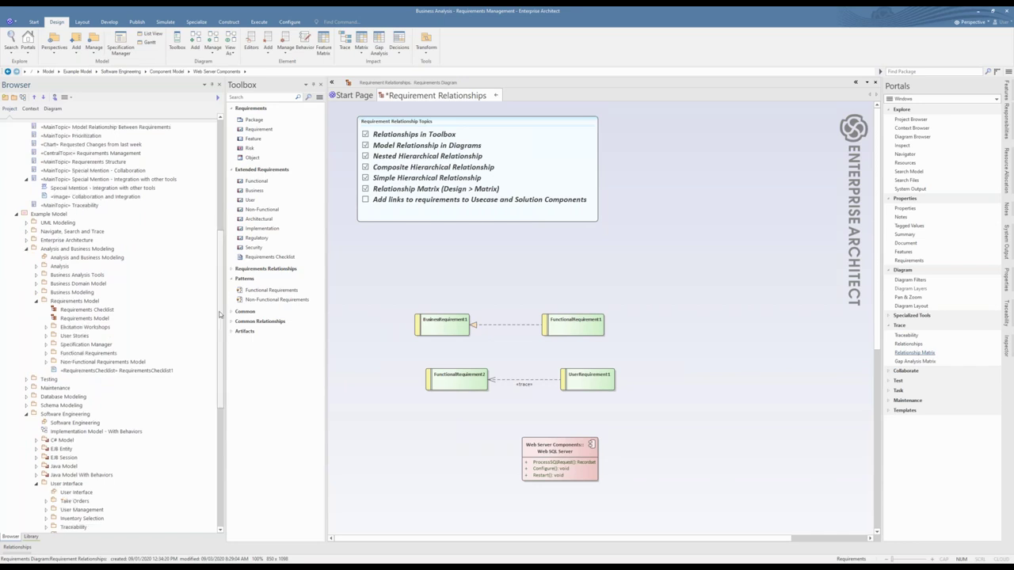
scroll(221, 314, down, 3)
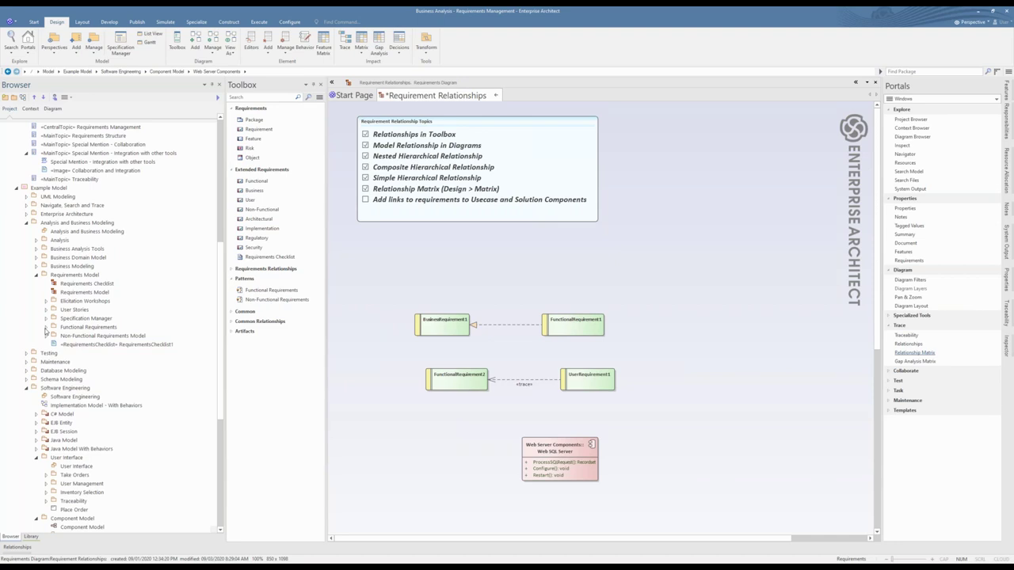
click(45, 327)
click(55, 362)
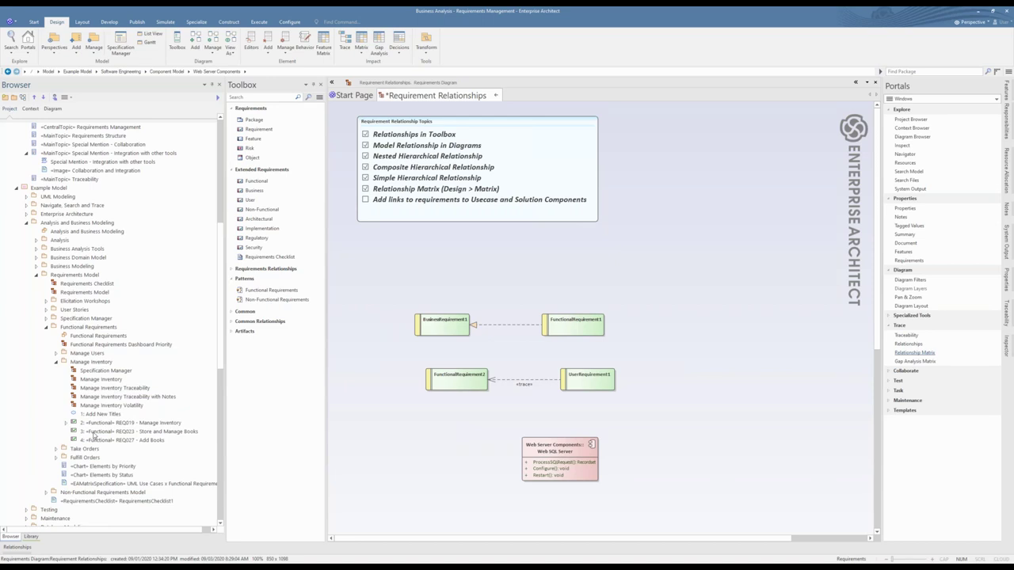
click(93, 433)
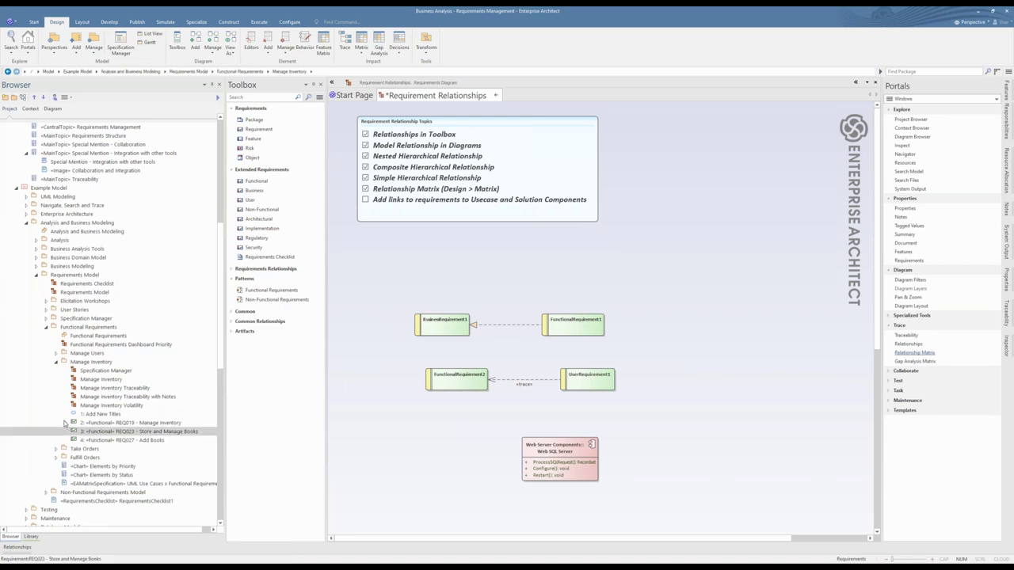
click(65, 424)
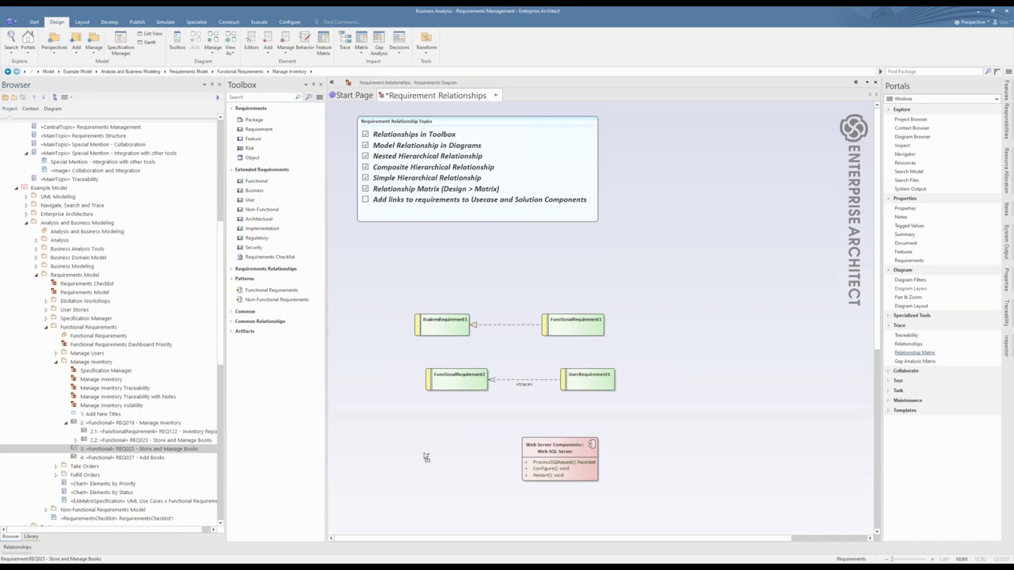
drag(423, 452, 424, 452)
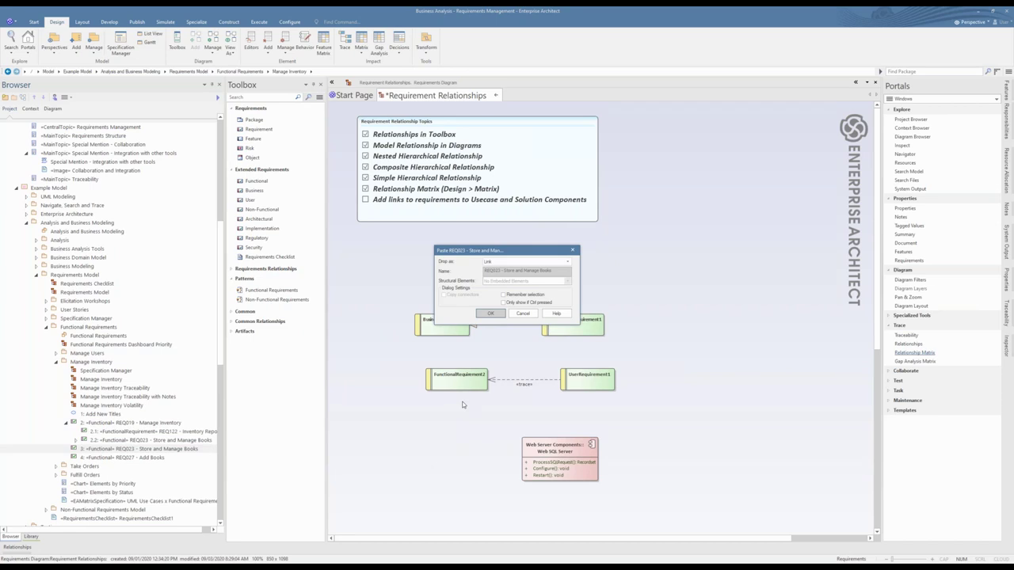
drag(457, 449, 554, 458)
drag(446, 458, 446, 458)
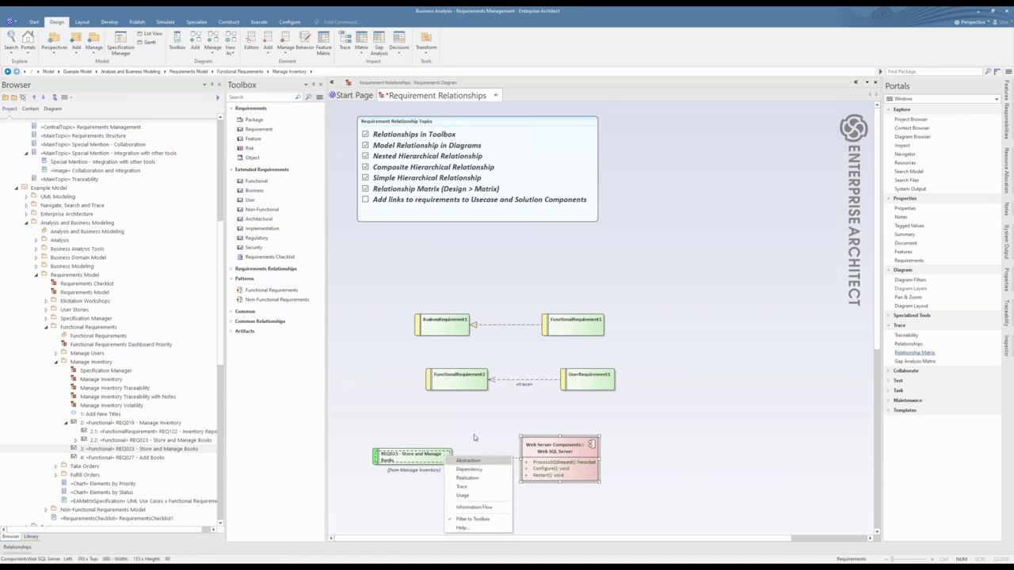
click(535, 457)
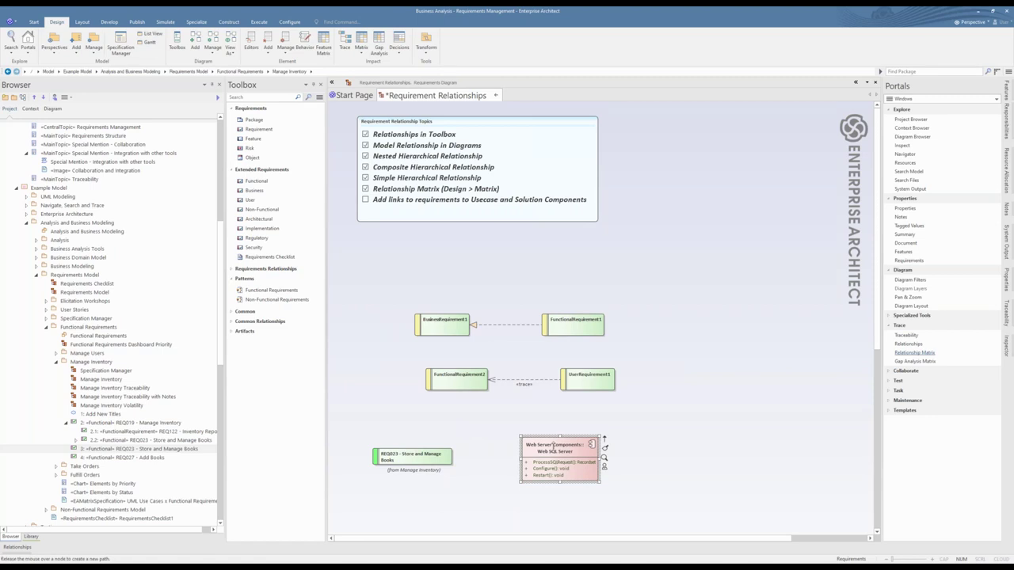
Create a Trace relationship from the Web SQL Server component to REQ023 - Store and Manage Books
click(447, 459)
drag(442, 458, 444, 458)
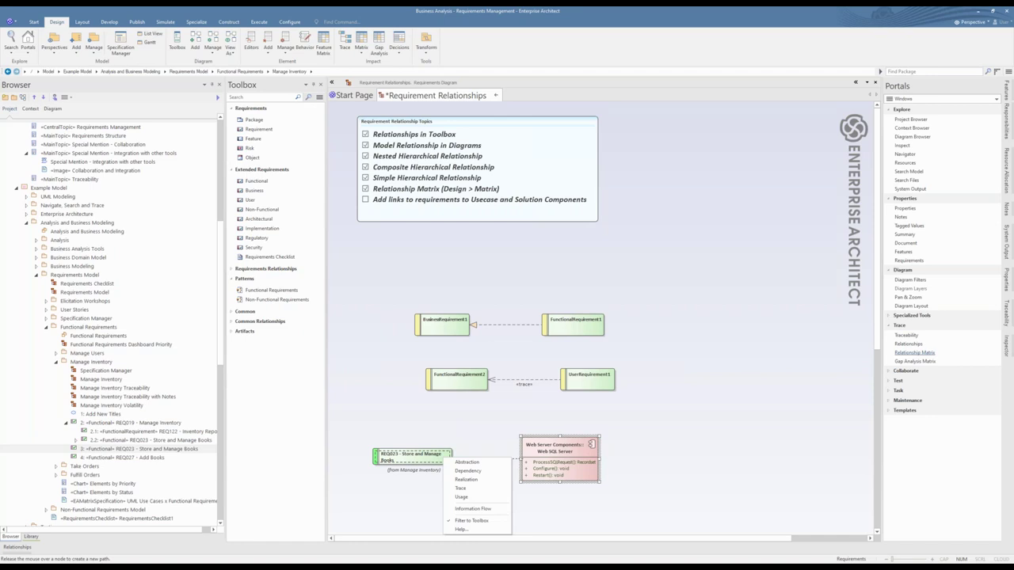
click(460, 489)
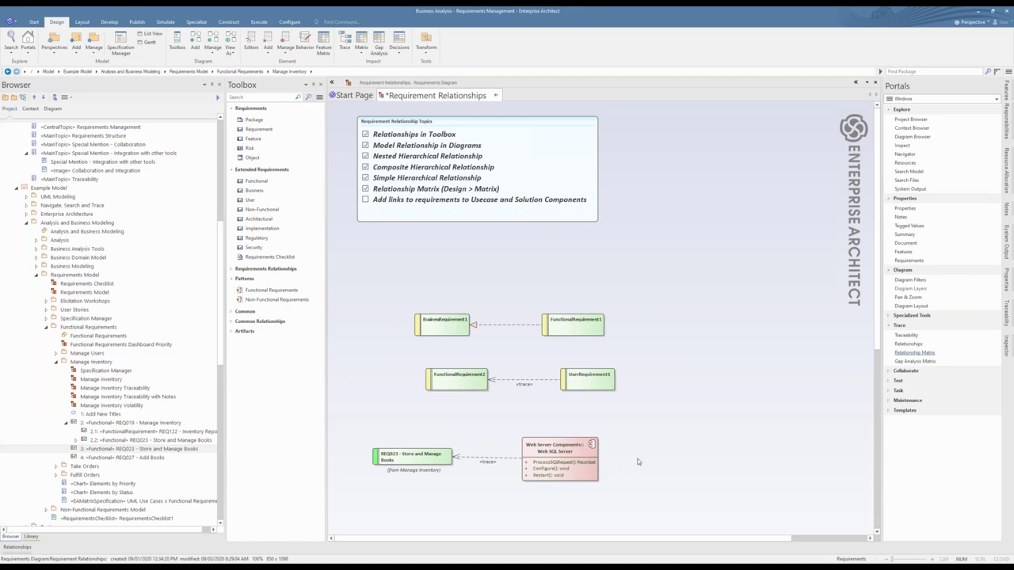
Save the diagram and mark Add links to requirements to Usecase and Solution Components as completed in the Requirement Relationship Topics checklist
key(ctrl+s)
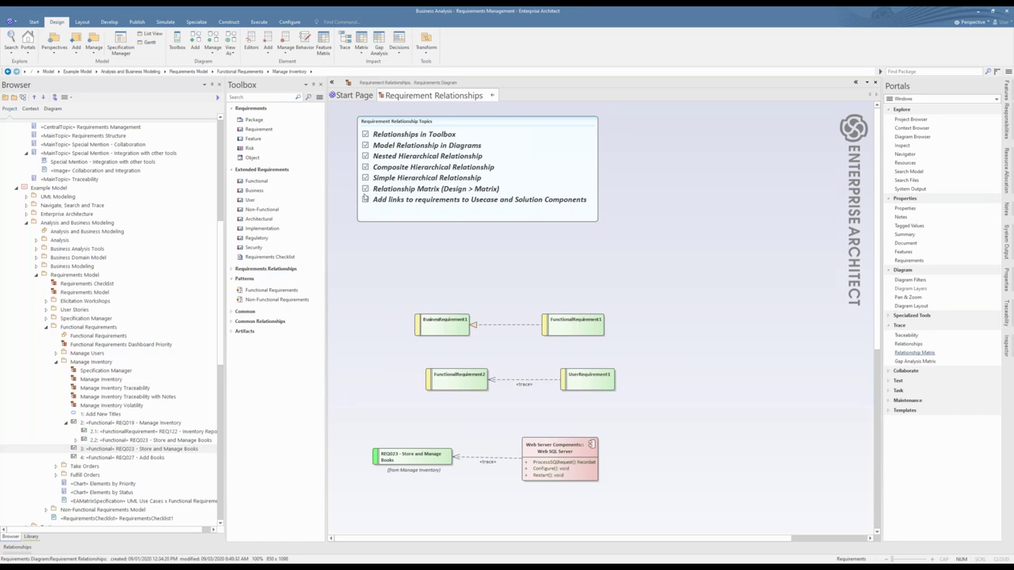
click(365, 198)
click(365, 199)
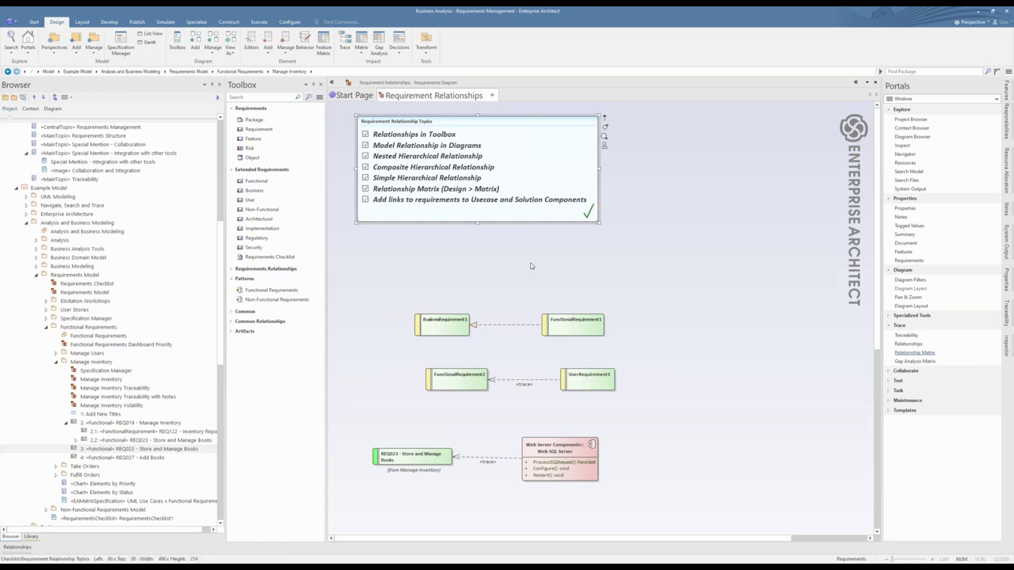
Close the Requirement Relationships diagram and open the Requirements Traceability diagram from the Traceability topic in the mind map
click(492, 96)
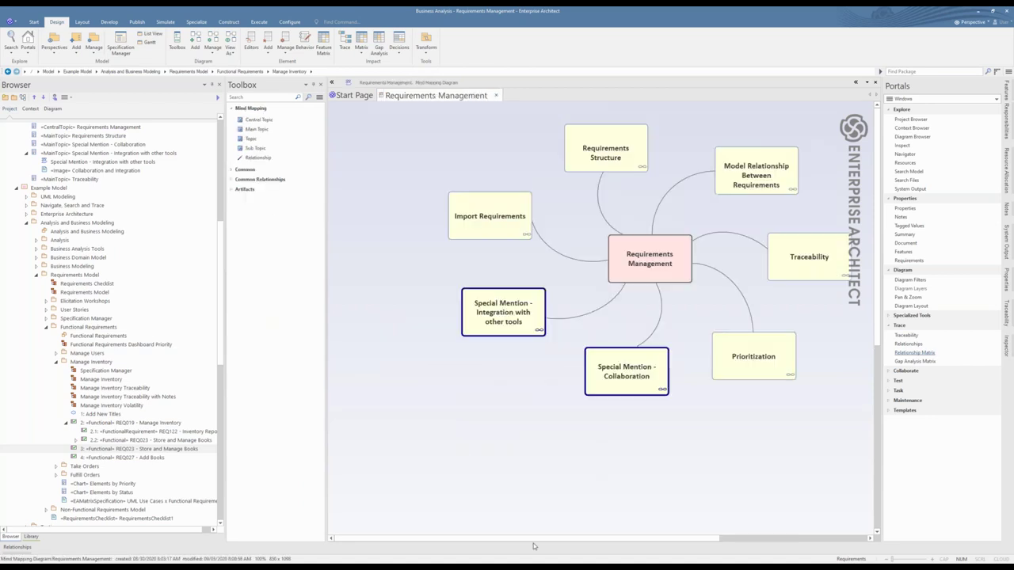
scroll(578, 545, right, 3)
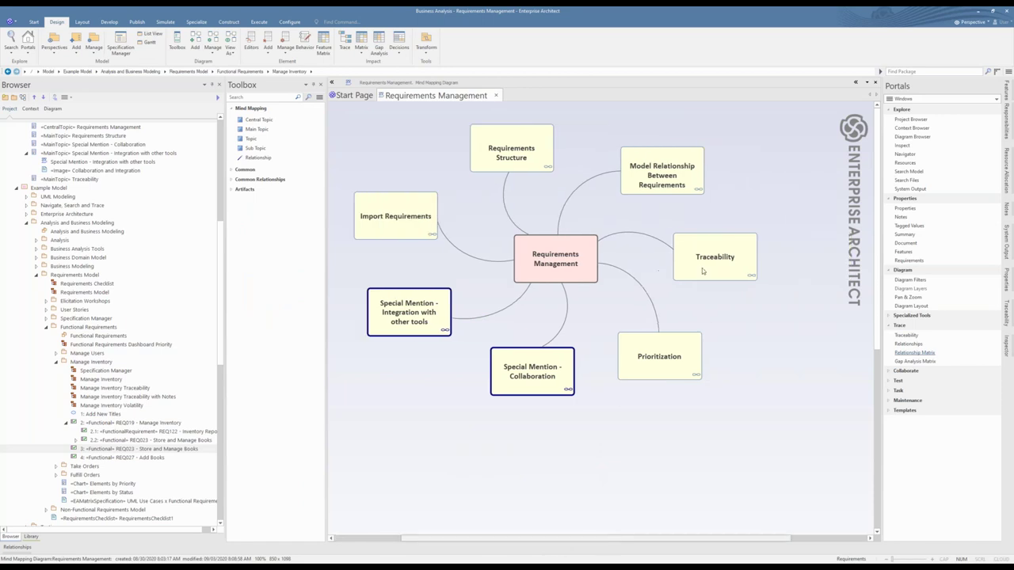
click(708, 262)
double_click(708, 263)
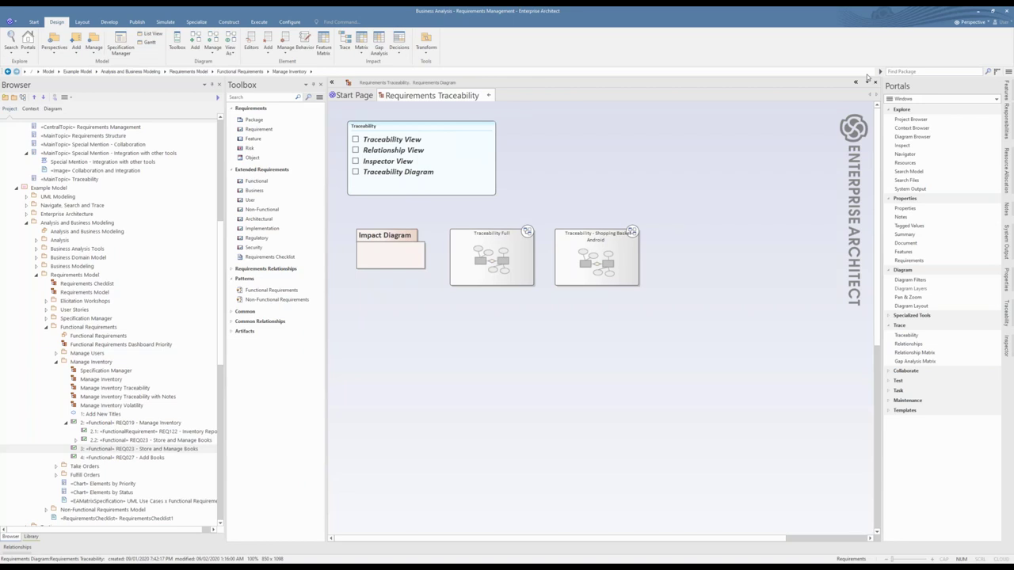
Search the available commands for Trace
click(946, 72)
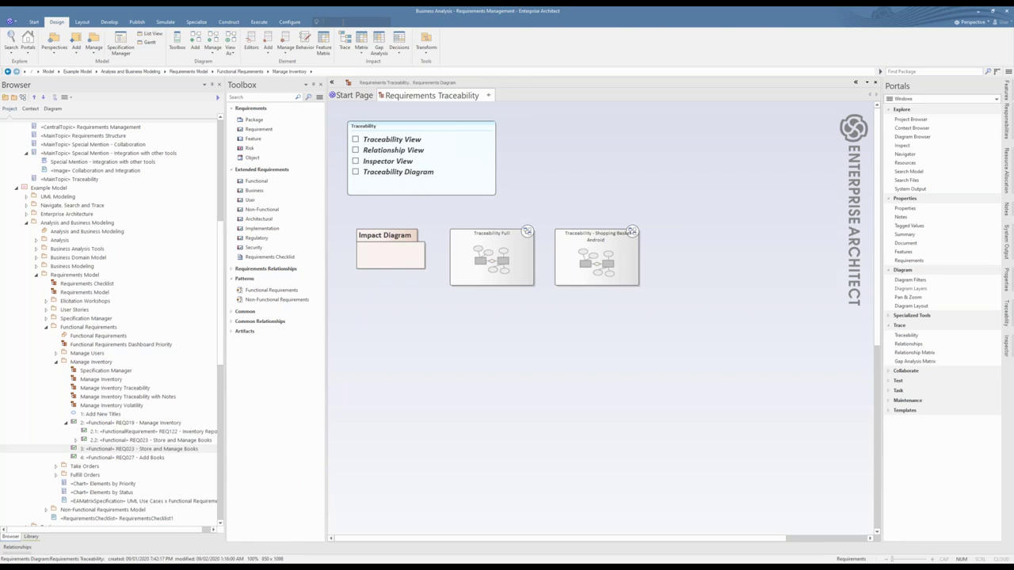
click(325, 21)
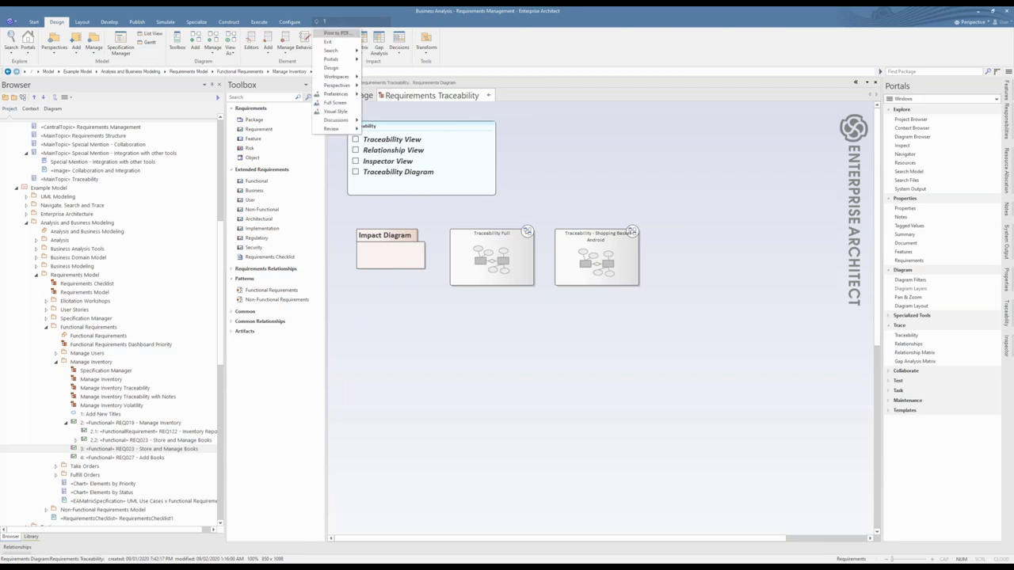
text(Tra)
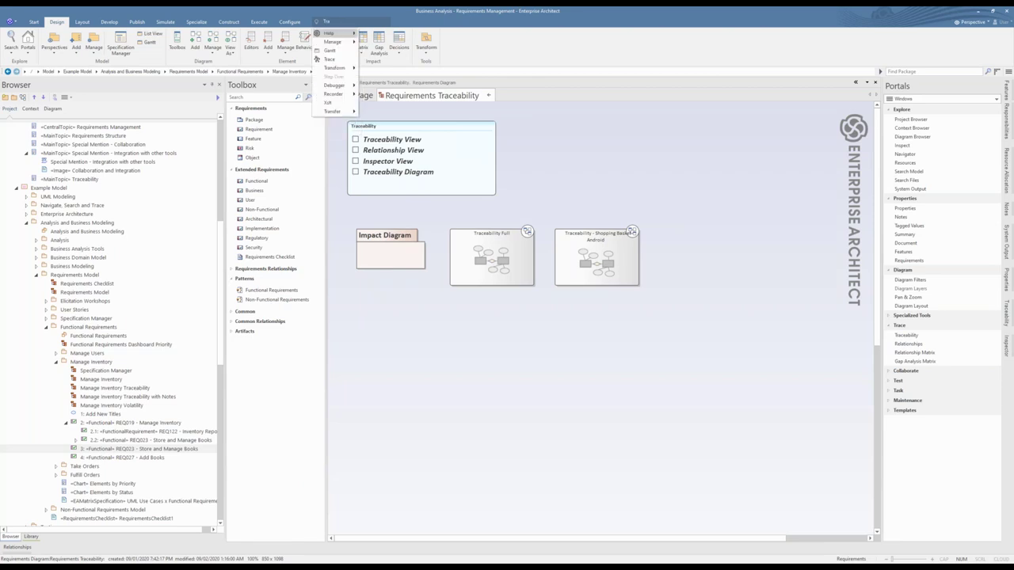
text(ce)
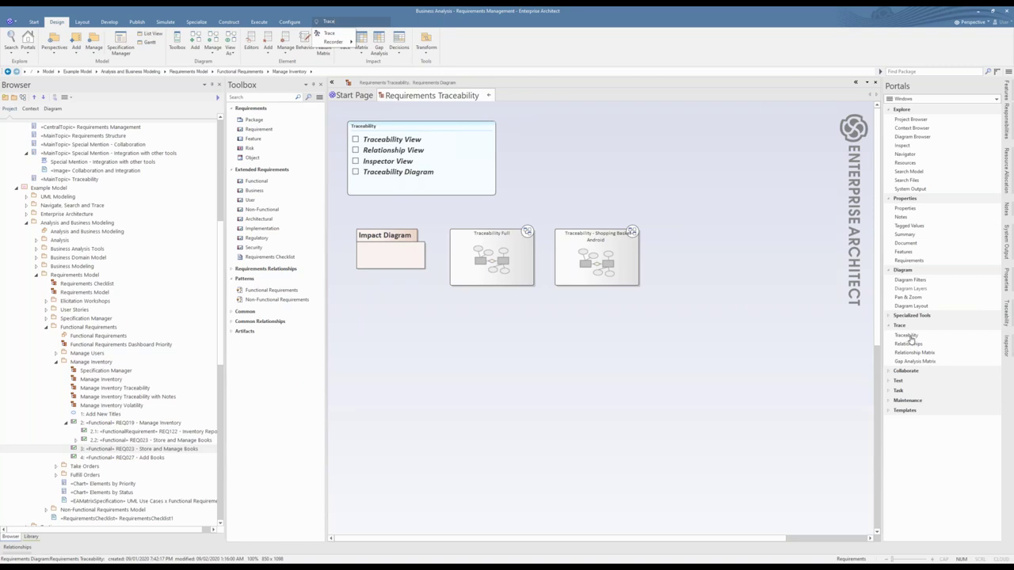
Open the Traceability window, keep it docked next to the Portals window, and load REQ019 - Manage Inventory from Functional Requirements into it
click(907, 336)
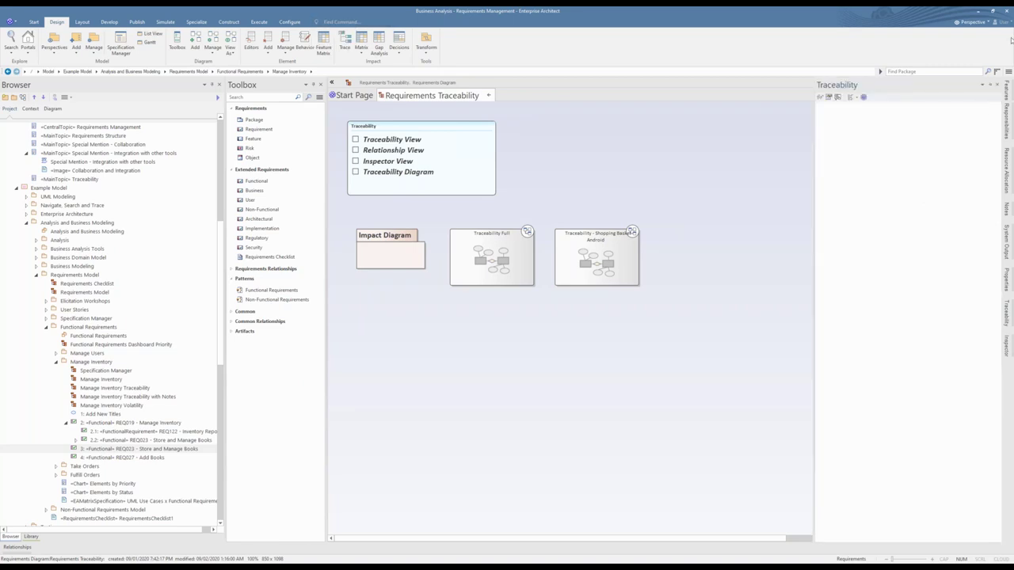
click(989, 88)
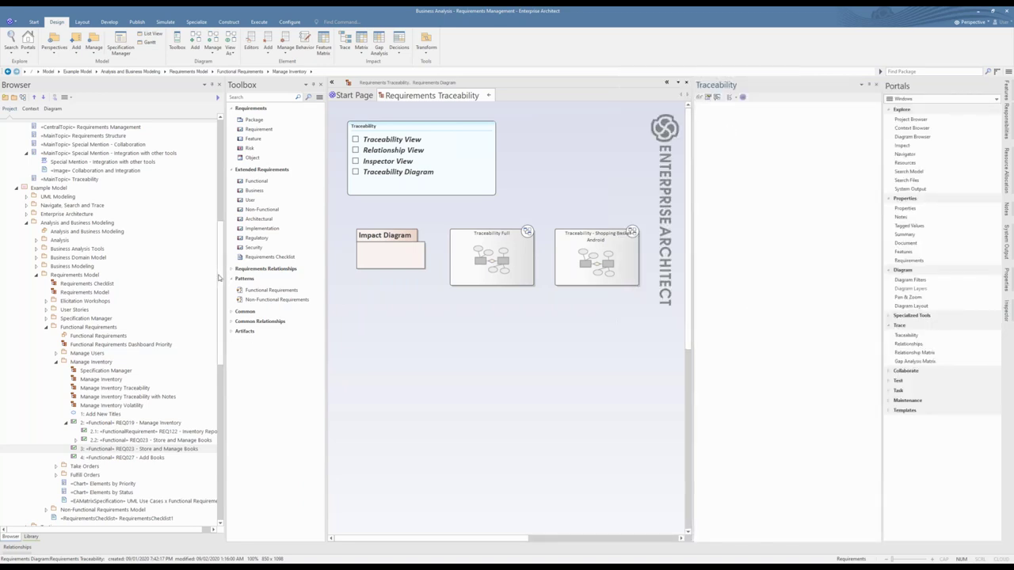
drag(220, 279, 224, 332)
scroll(155, 274, down, 3)
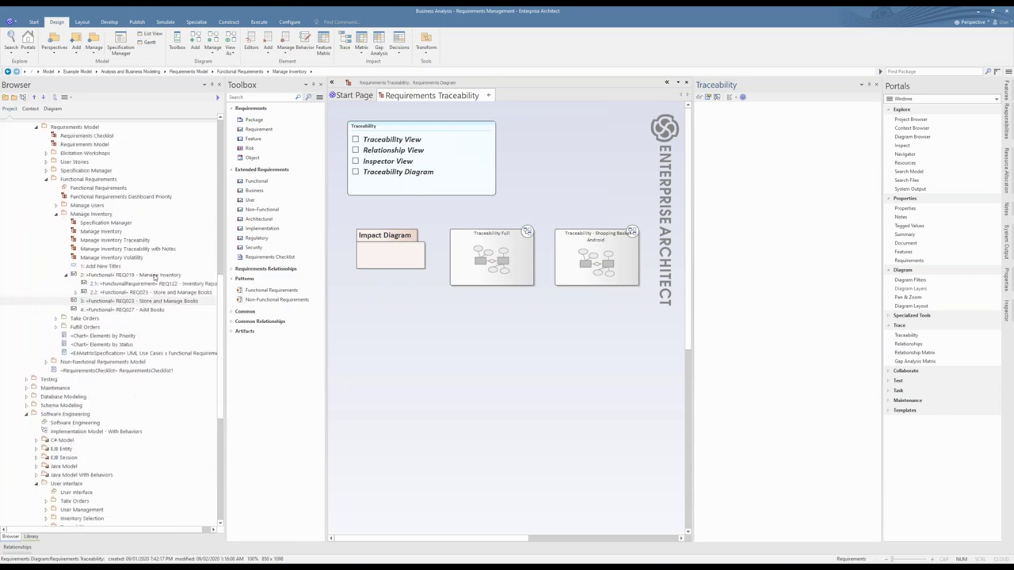
click(155, 274)
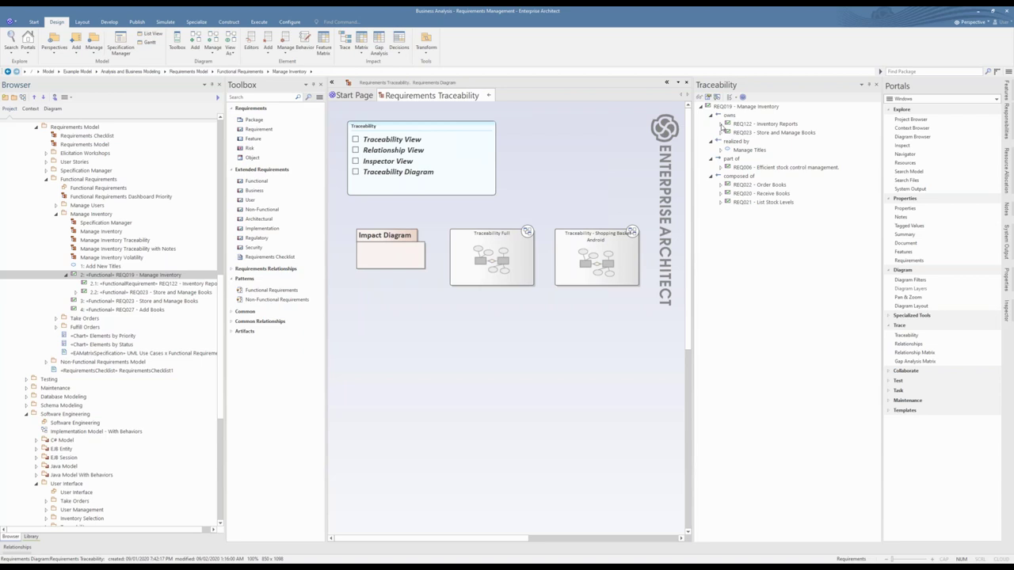
Expand REQ122 - Inventory Reports and REQ023 - Store and Manage Books, including the latter's owns, owned by and needed by branches, in the traceability tree
click(720, 125)
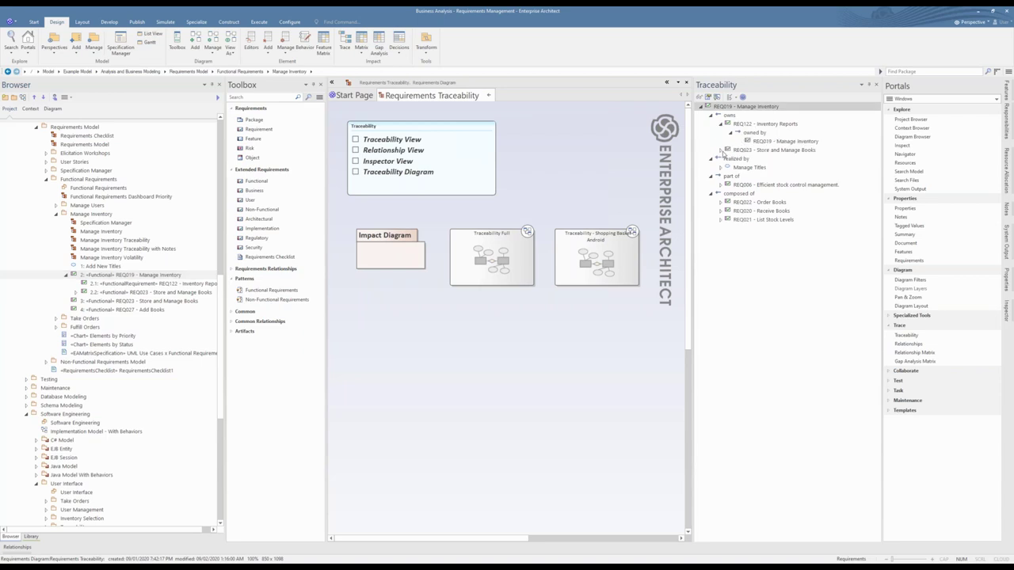
click(720, 150)
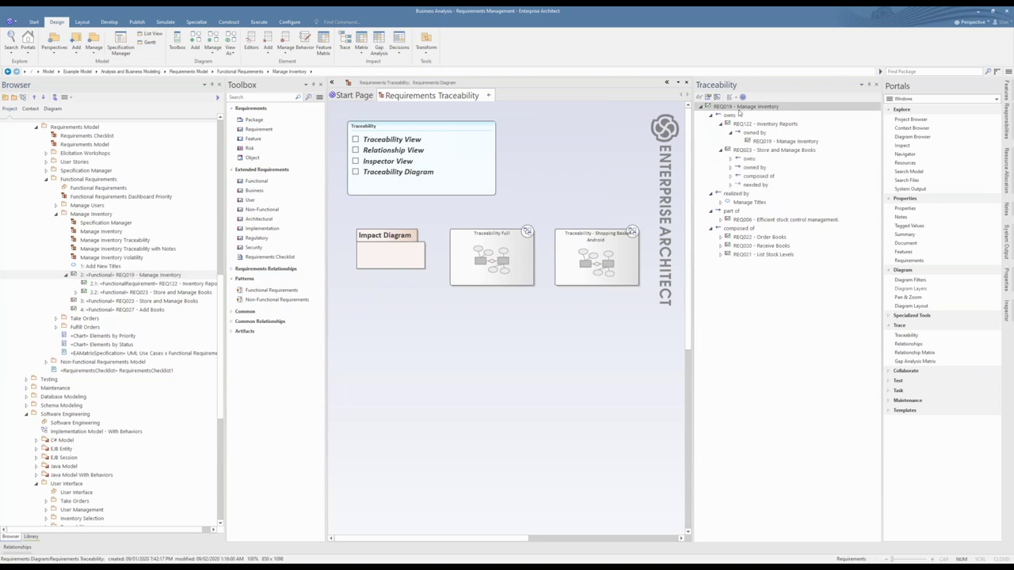
click(730, 159)
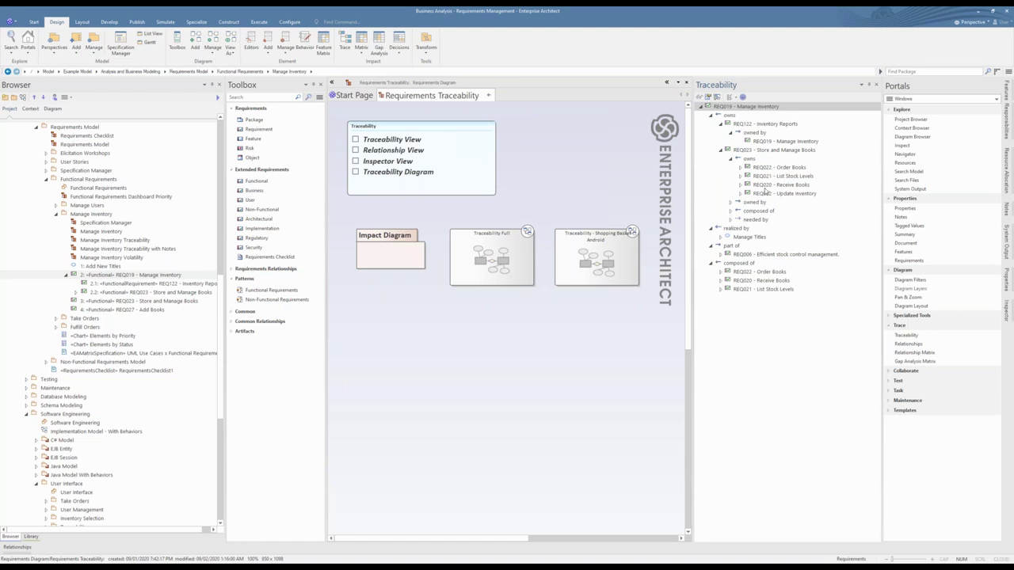
click(730, 202)
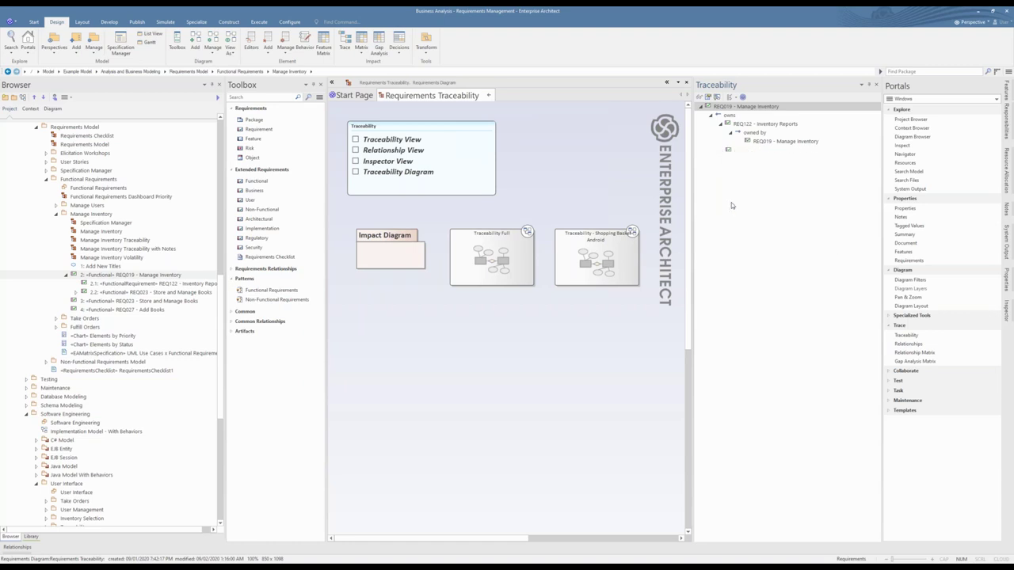
click(729, 221)
click(730, 228)
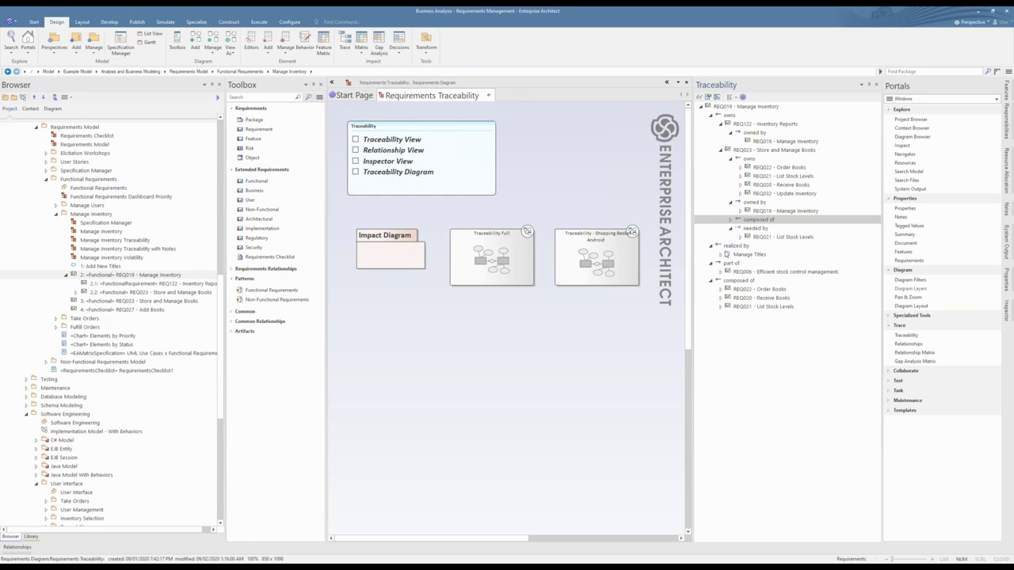
Trace the Manage Titles use case through its implements, Association from and needed by branches, and expand REQ006 and REQ021 - List Stock Levels
click(720, 254)
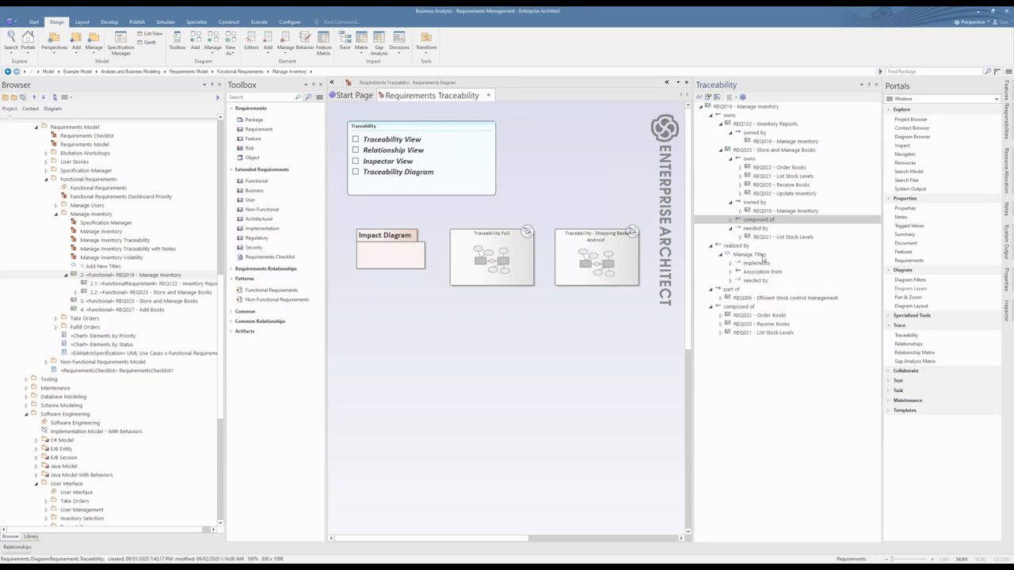
click(730, 263)
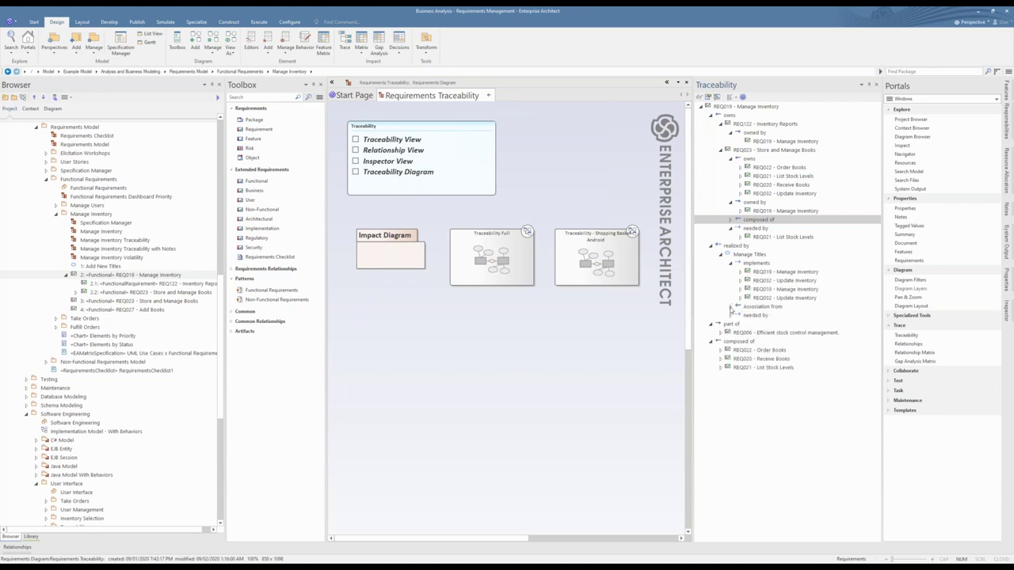
click(731, 307)
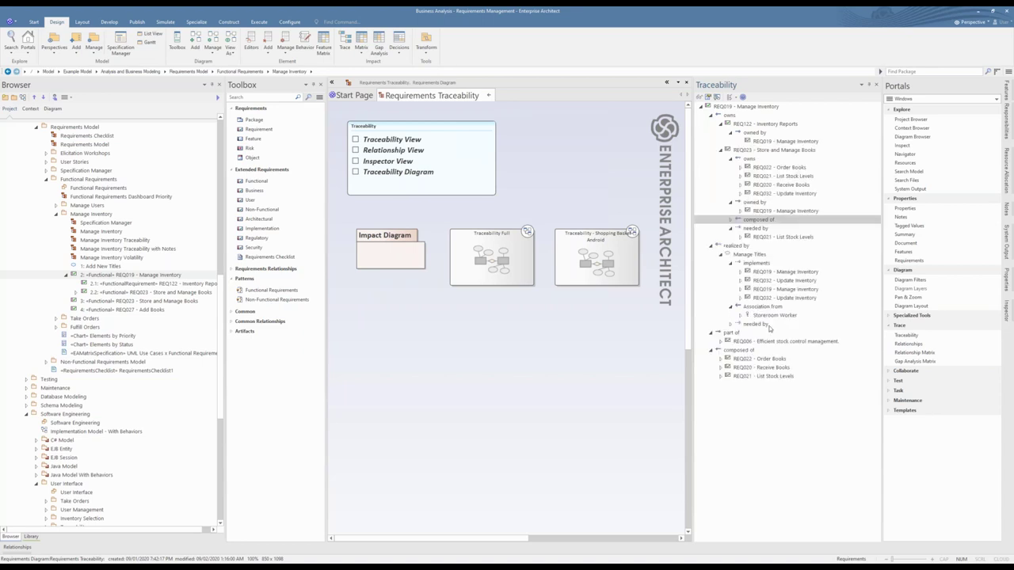
click(731, 325)
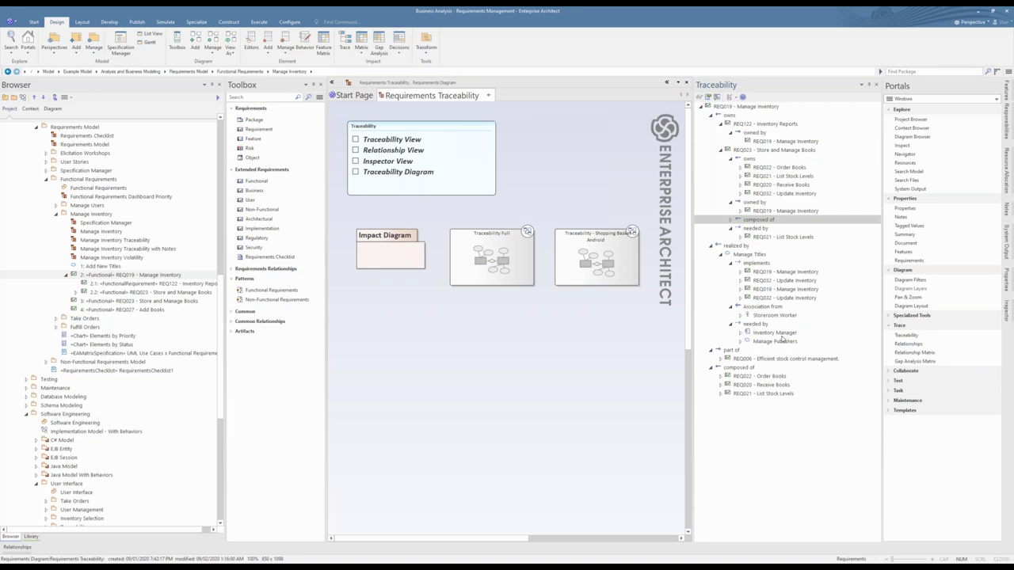
click(720, 360)
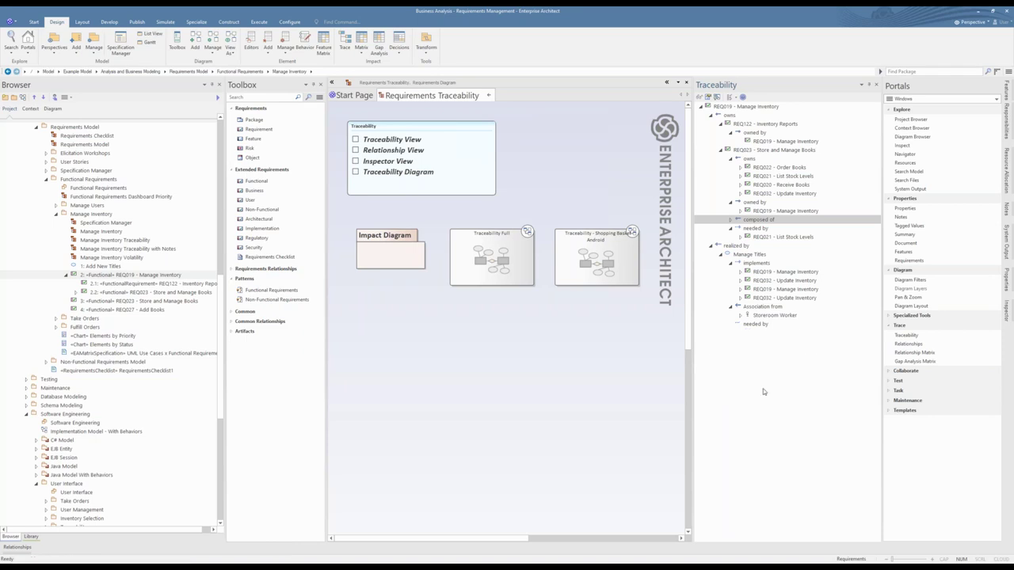
click(722, 411)
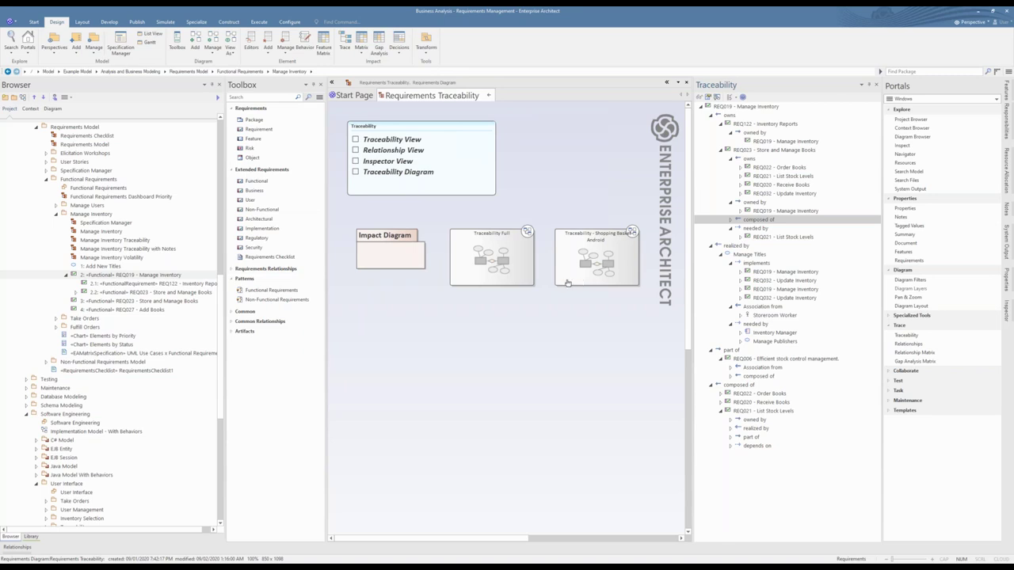
Open the Relationships window for REQ019 - Manage Inventory, dock it below the diagram, and expand REQ022 - Order Books in the traceability tree
click(176, 277)
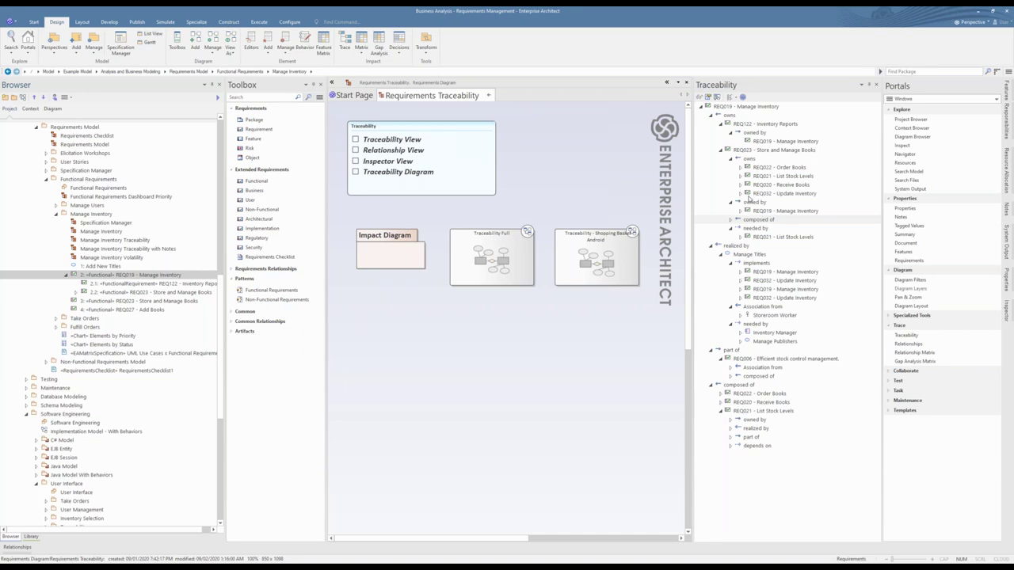
click(903, 345)
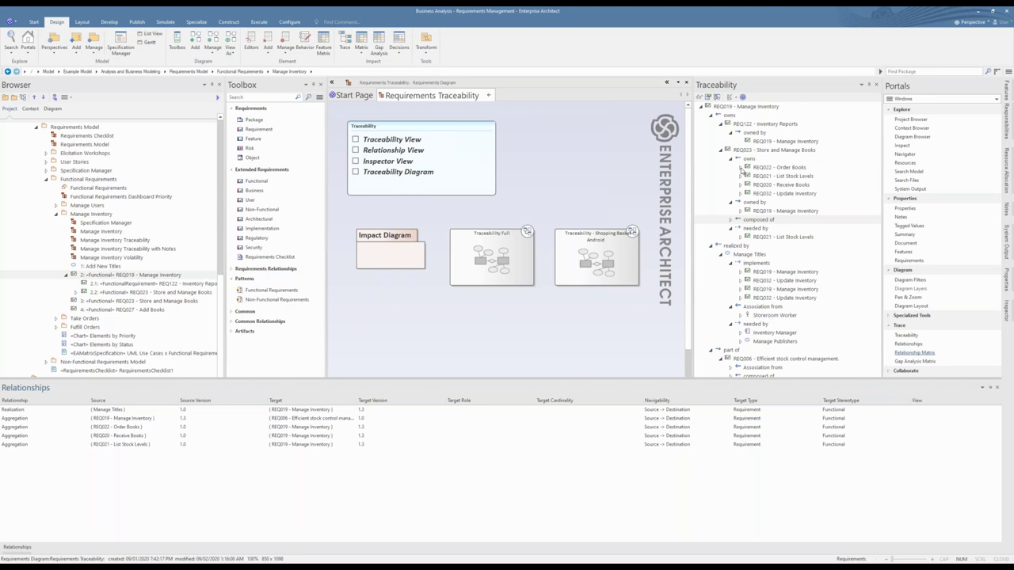
click(741, 167)
click(758, 125)
click(125, 275)
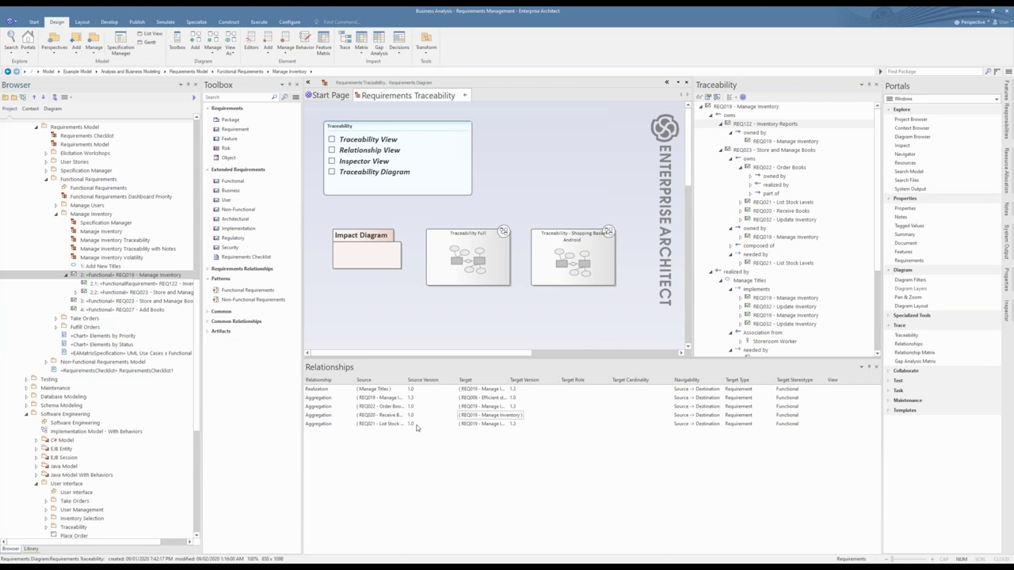
Inspect the role settings of the aggregation from REQ020 - Receive Books to REQ019 - Manage Inventory, and close its properties without changes
click(387, 419)
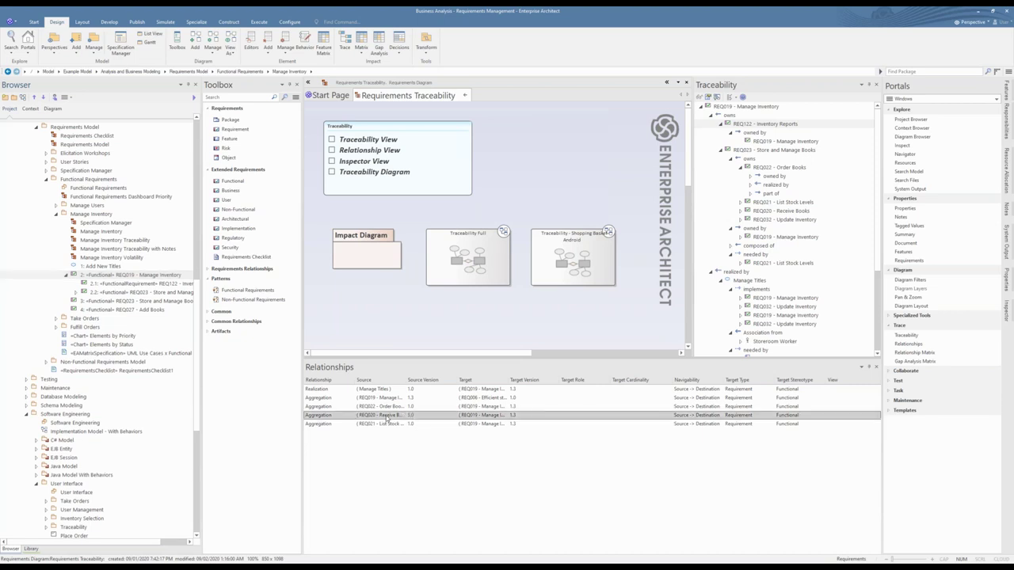
double_click(388, 419)
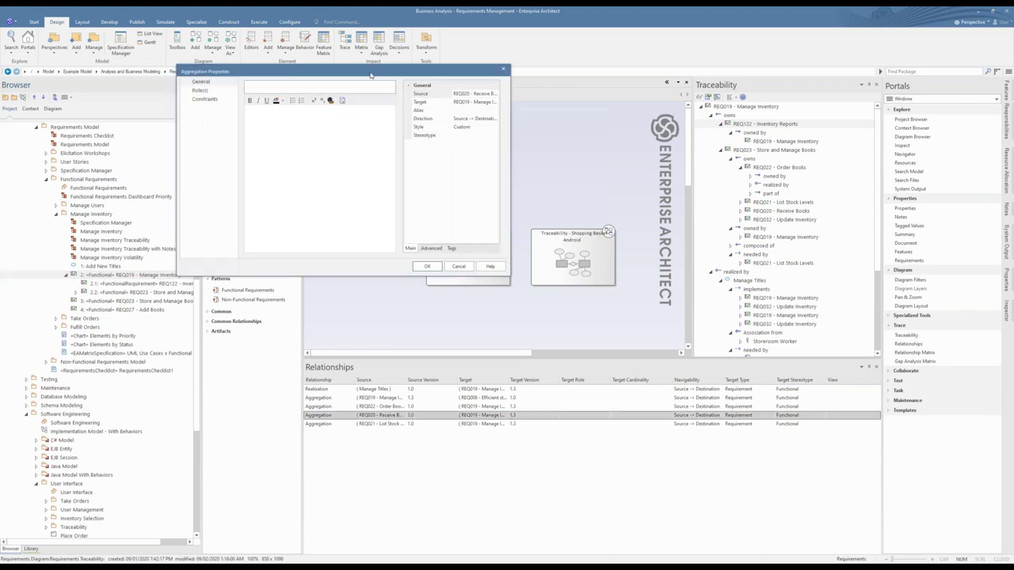
click(567, 131)
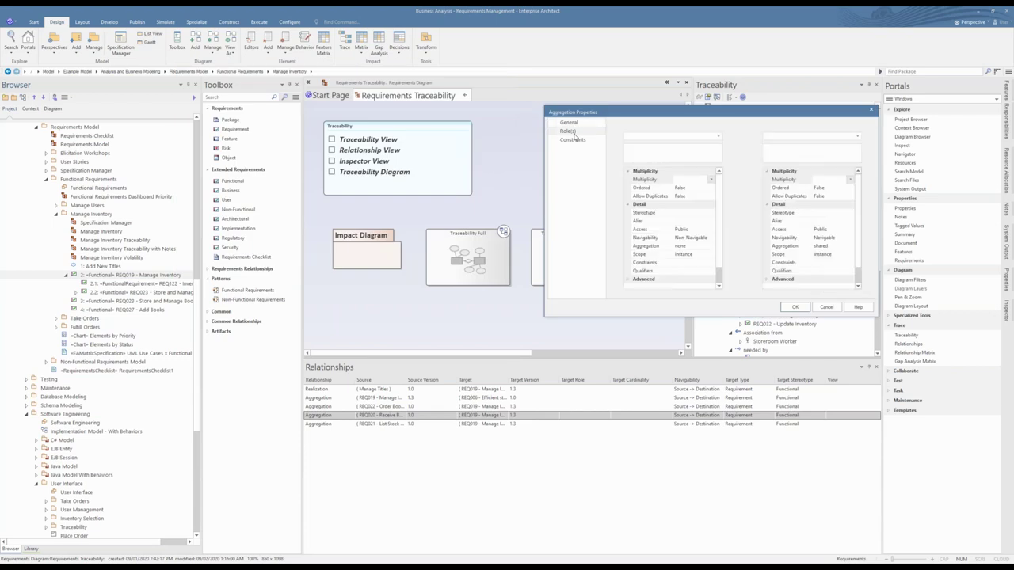
click(837, 307)
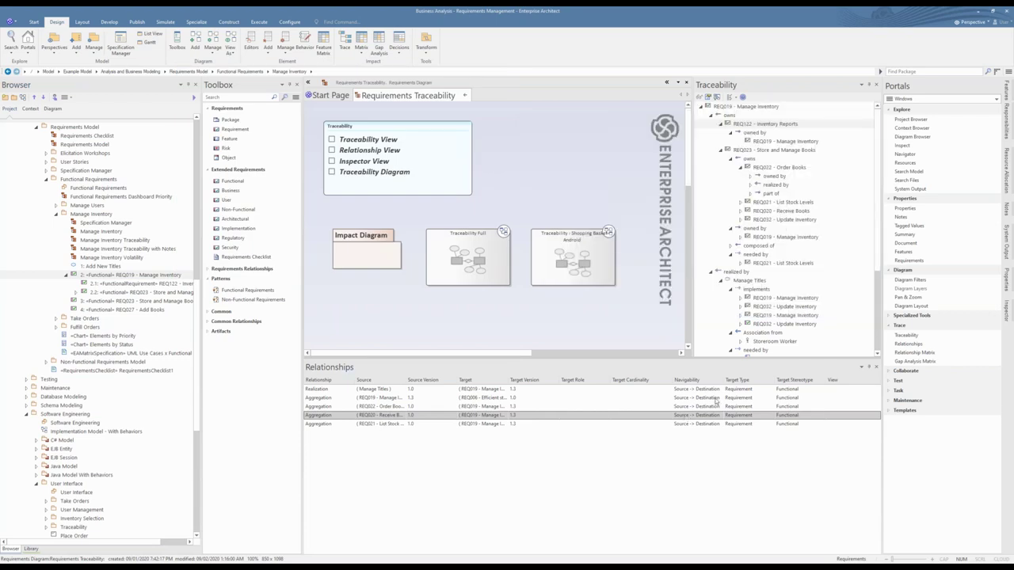
View the element properties of REQ021 - List Stock Levels from the owns branch of REQ023 in the traceability tree
click(784, 204)
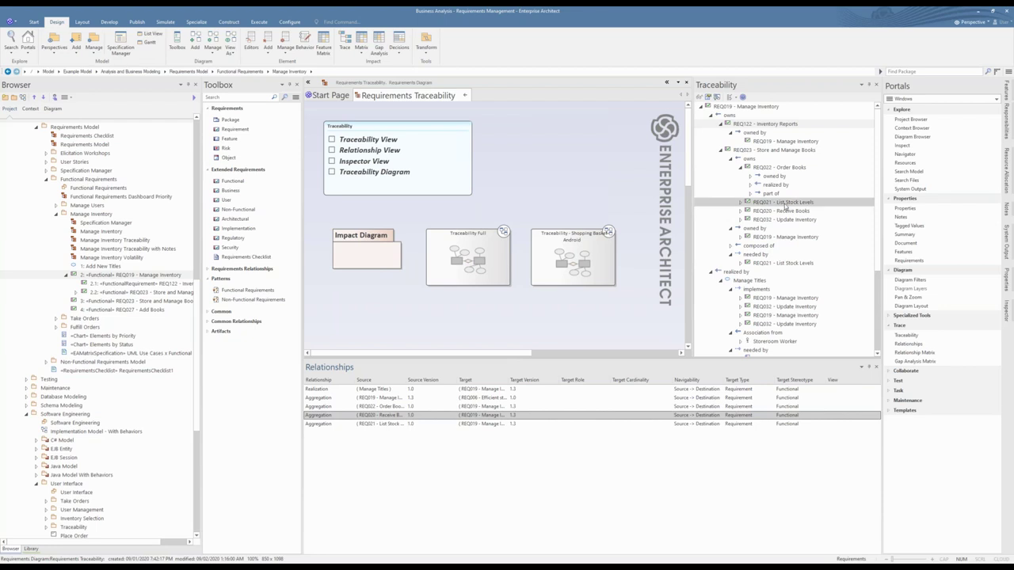
right_click(785, 204)
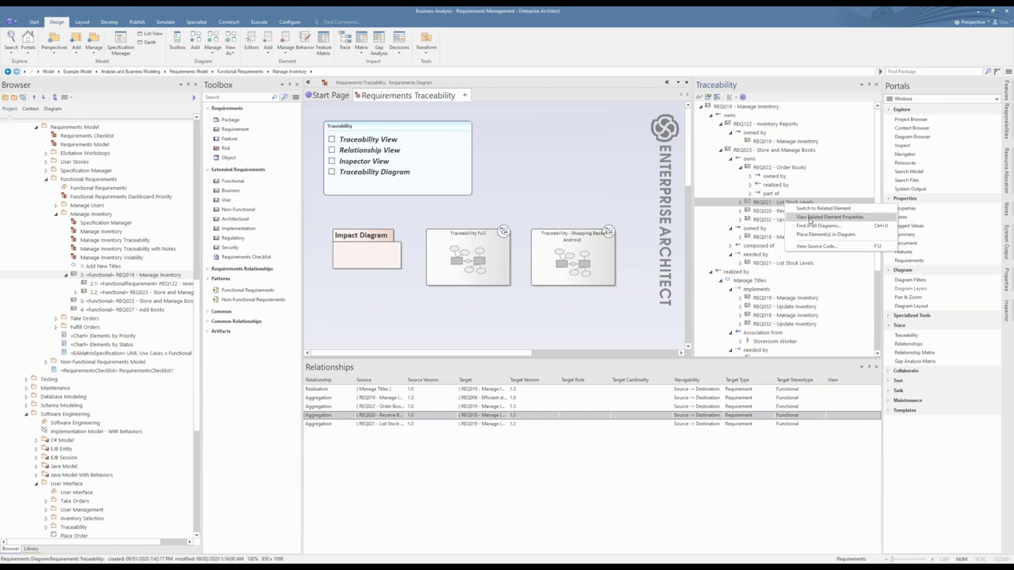
click(809, 219)
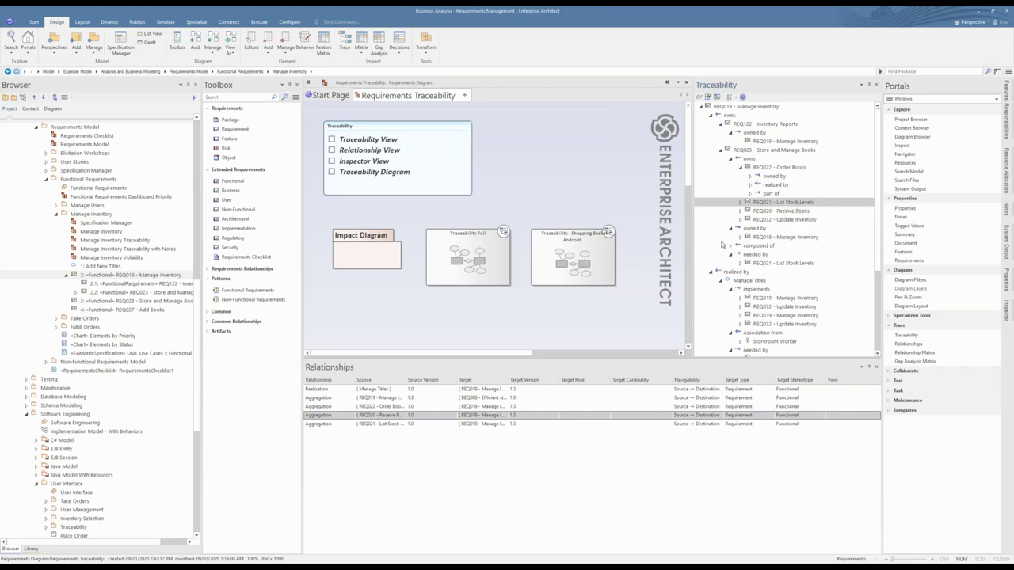
double_click(771, 204)
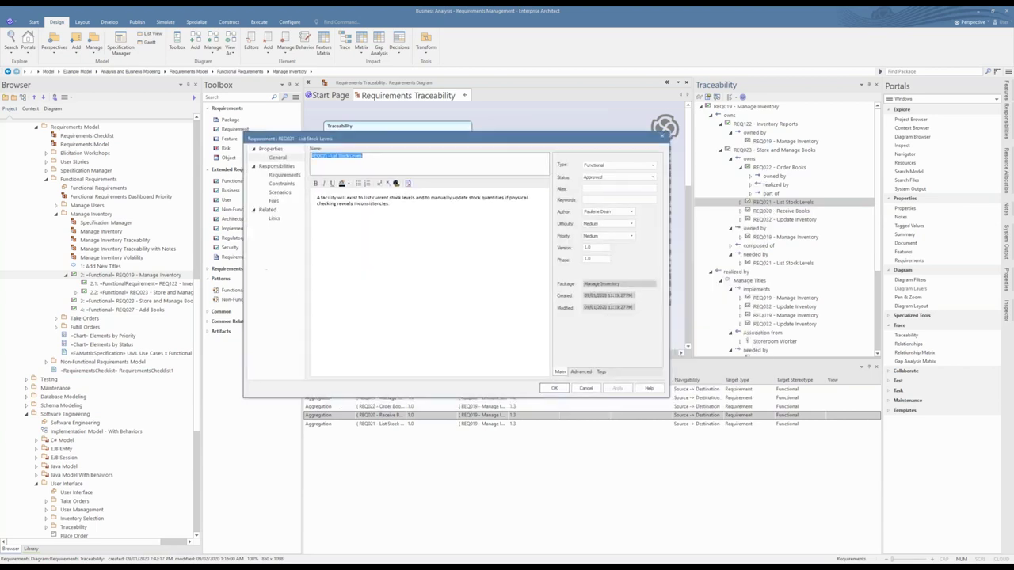
View the tagged values of REQ021 - List Stock Levels and close its properties
click(600, 372)
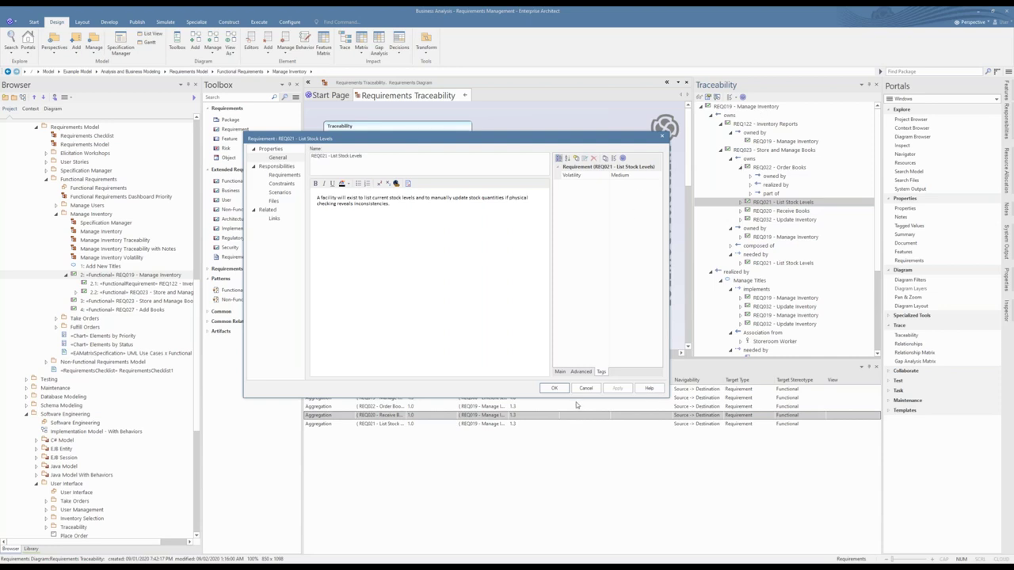
click(554, 389)
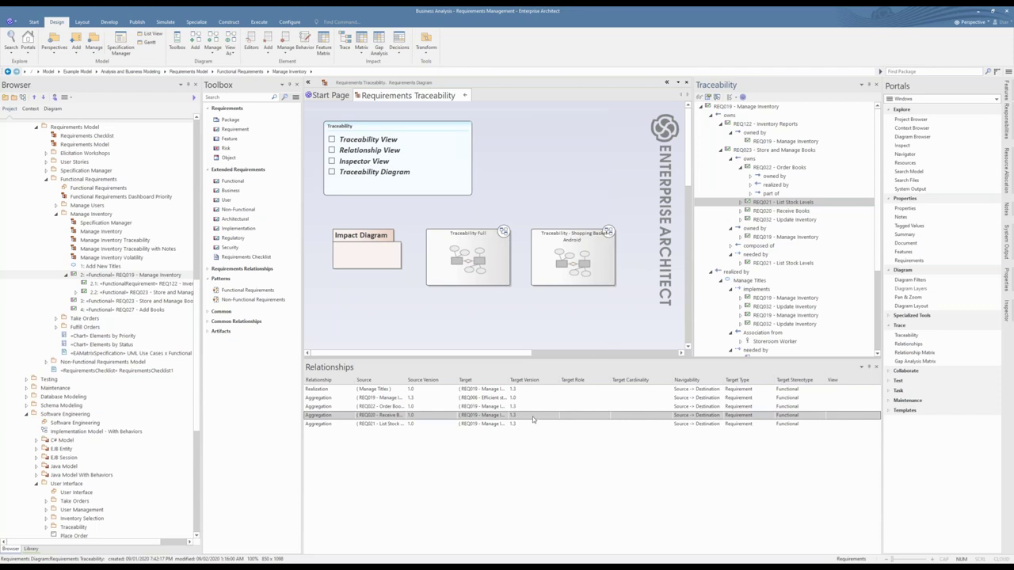
Put away the Relationships and Traceability windows, and check off Traceability View and Relationship View in the Traceability checklist
click(877, 368)
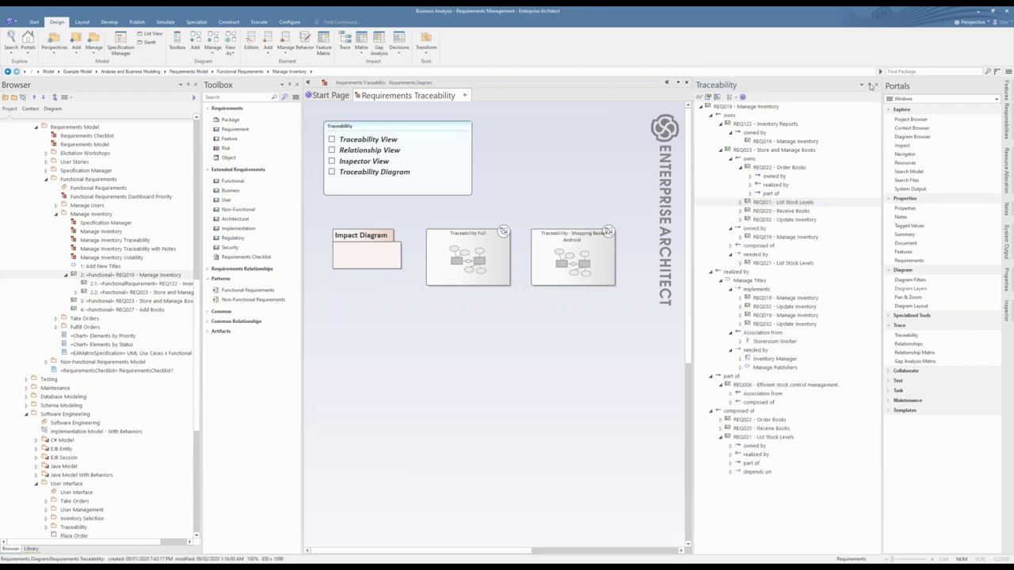
click(870, 85)
click(332, 139)
click(332, 150)
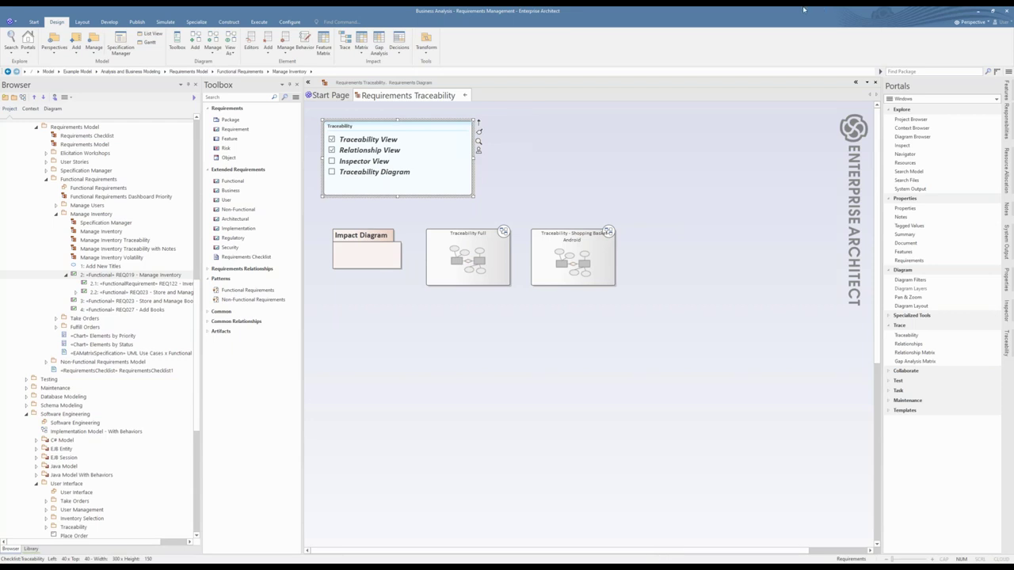
Keep the Inspector window docked open beside the diagram and show REQ019 - Manage Inventory and REQ027 - Add Books in it
click(1006, 309)
click(1005, 313)
click(988, 85)
click(988, 85)
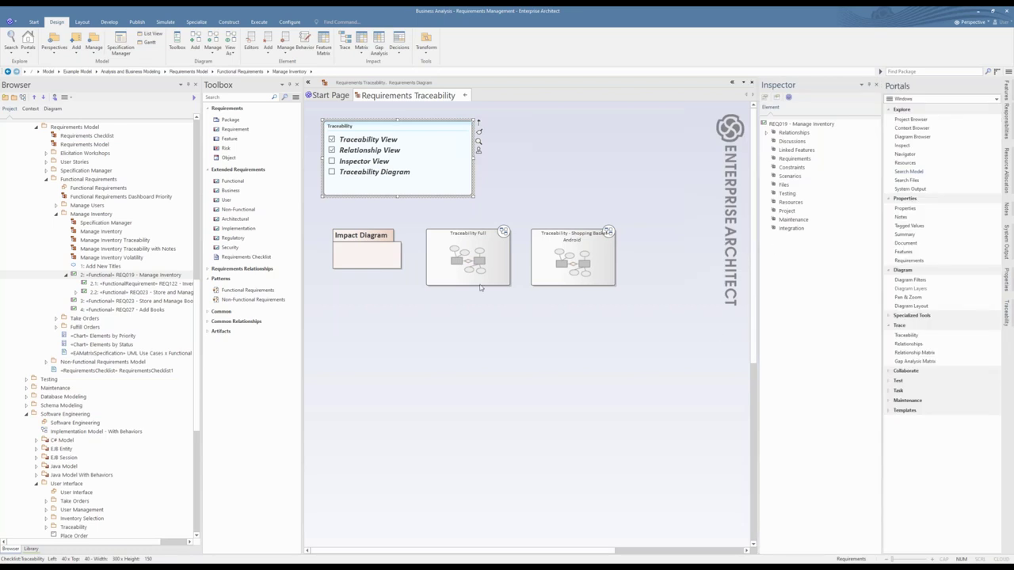
click(119, 275)
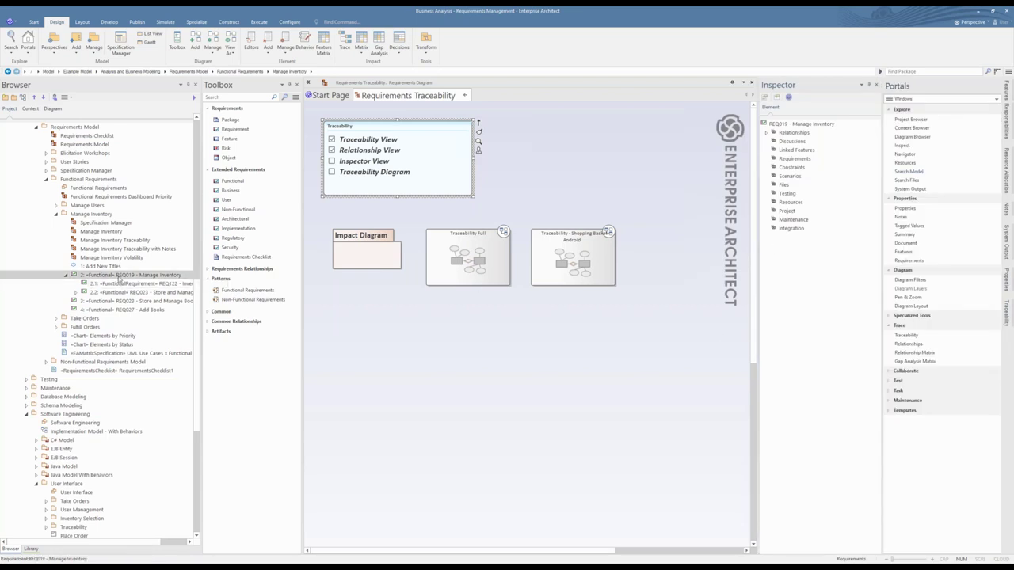
click(86, 309)
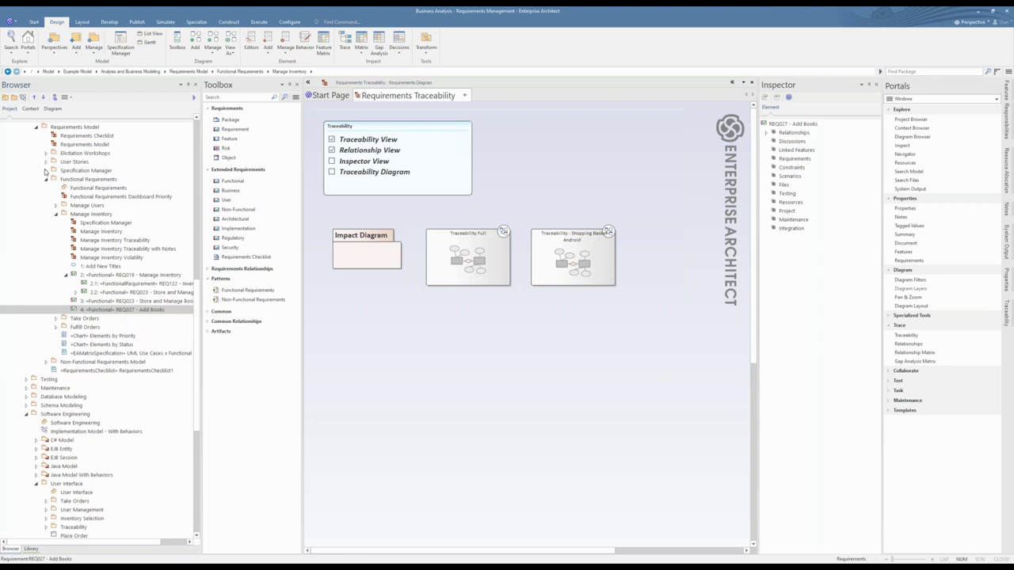
Show the Create Account use case in the Inspector from UML Behavioral Diagrams, Use Case Model, Manage Users in the model tree
scroll(89, 302, up, 3)
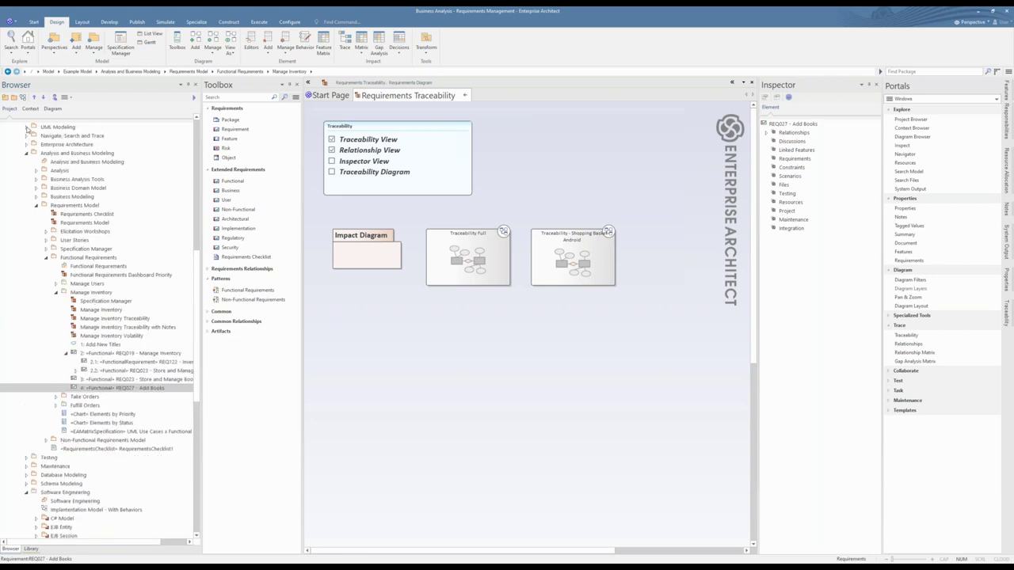
click(27, 127)
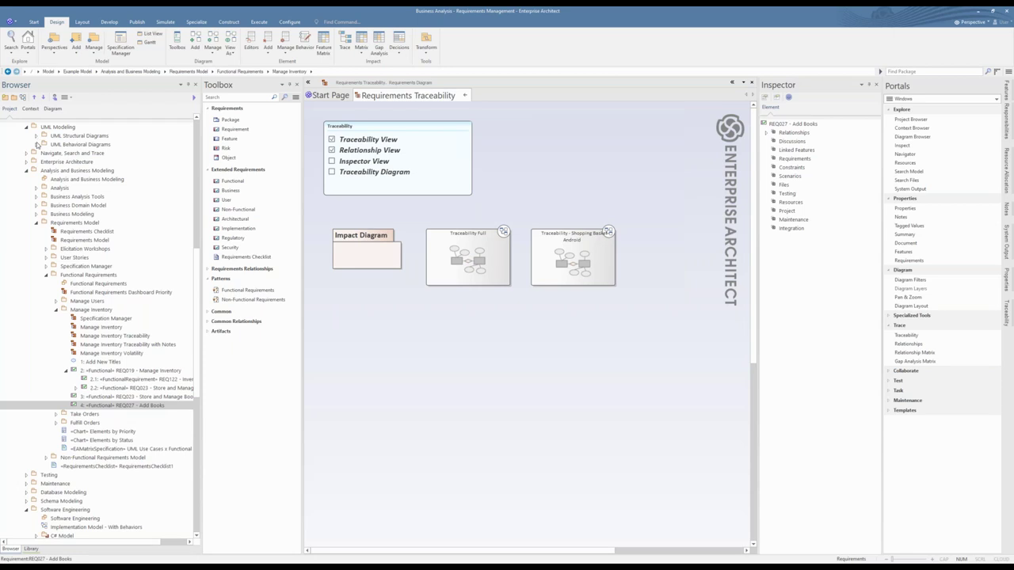
click(35, 145)
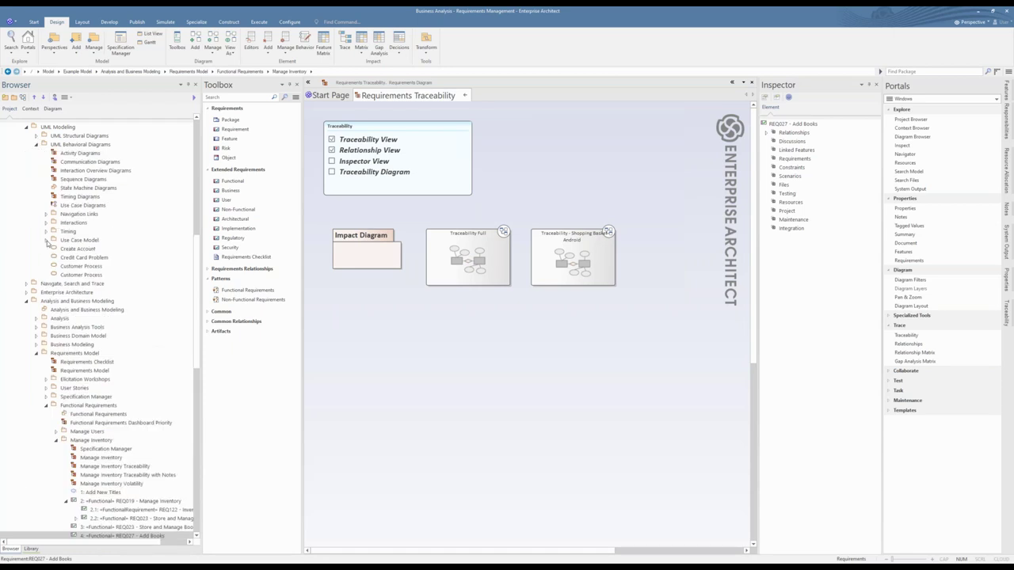
click(46, 240)
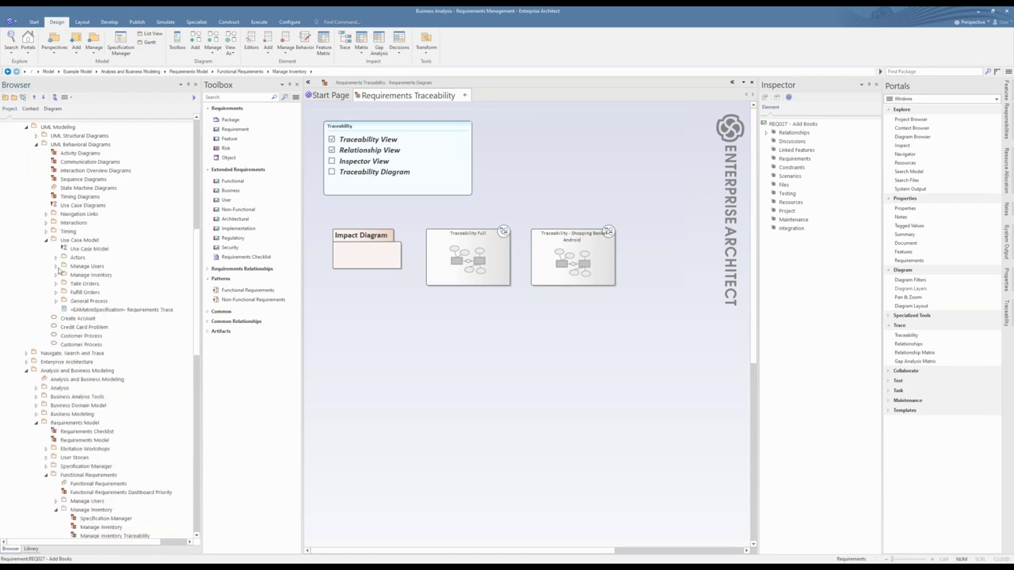
click(56, 267)
click(89, 286)
click(92, 292)
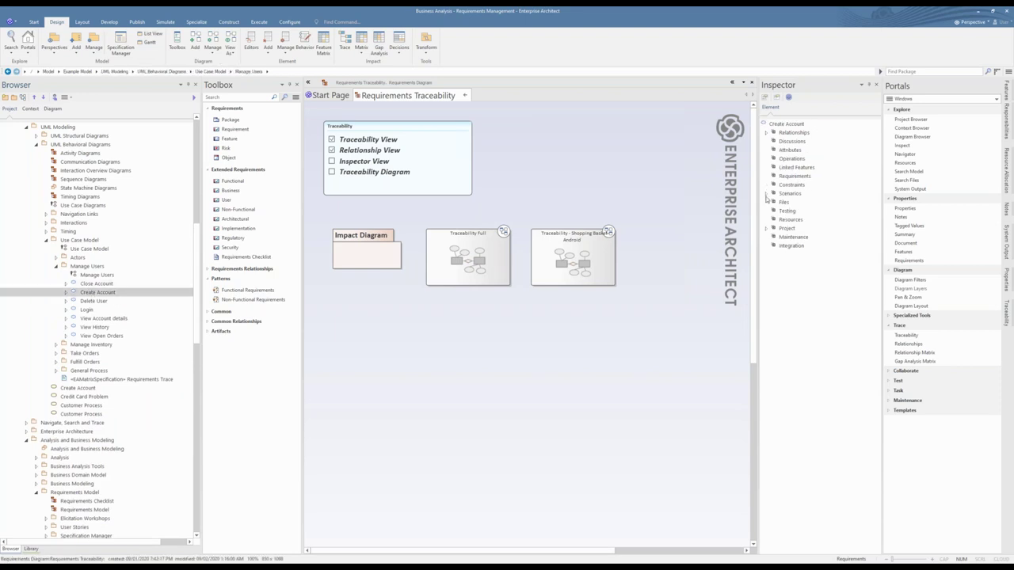
Examine the scenarios, relationships and project effort of the Create Account use case in the Inspector
click(765, 194)
click(765, 133)
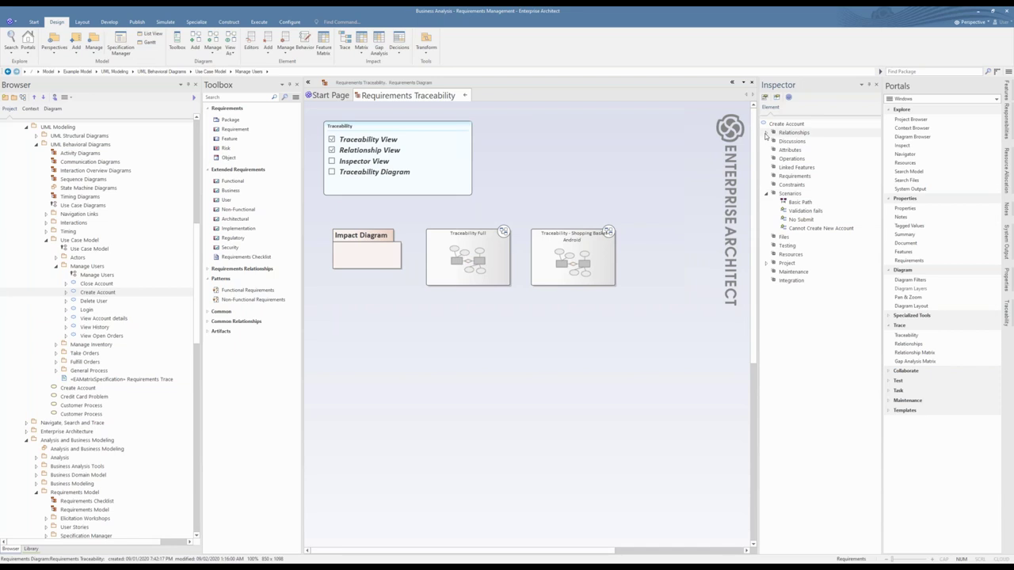
click(767, 343)
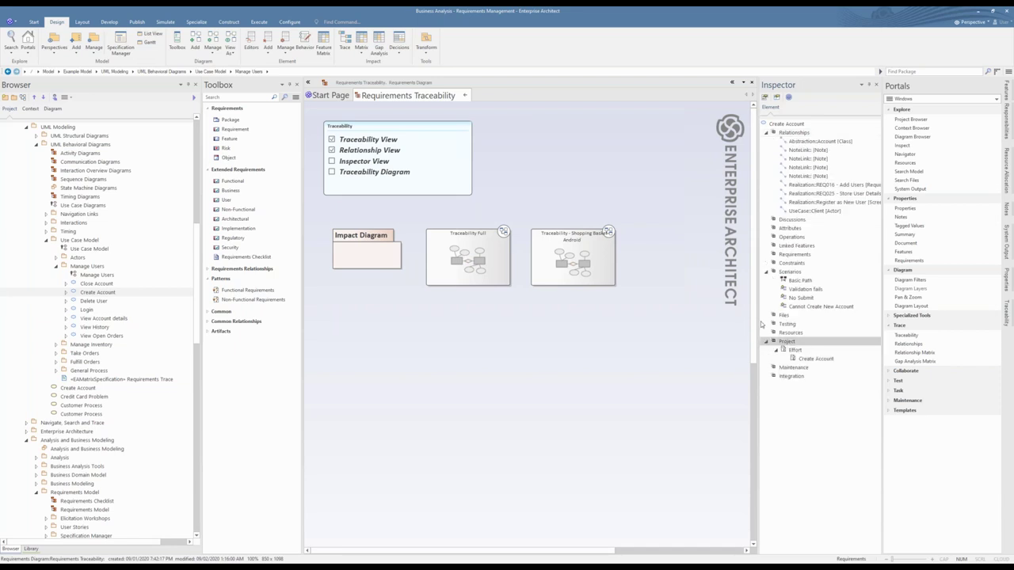
click(98, 293)
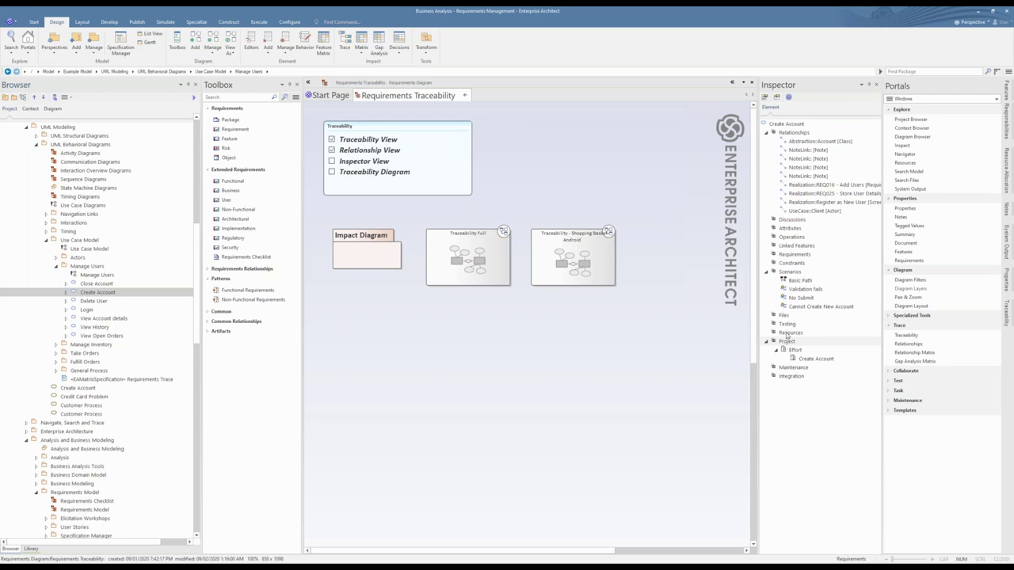
click(791, 332)
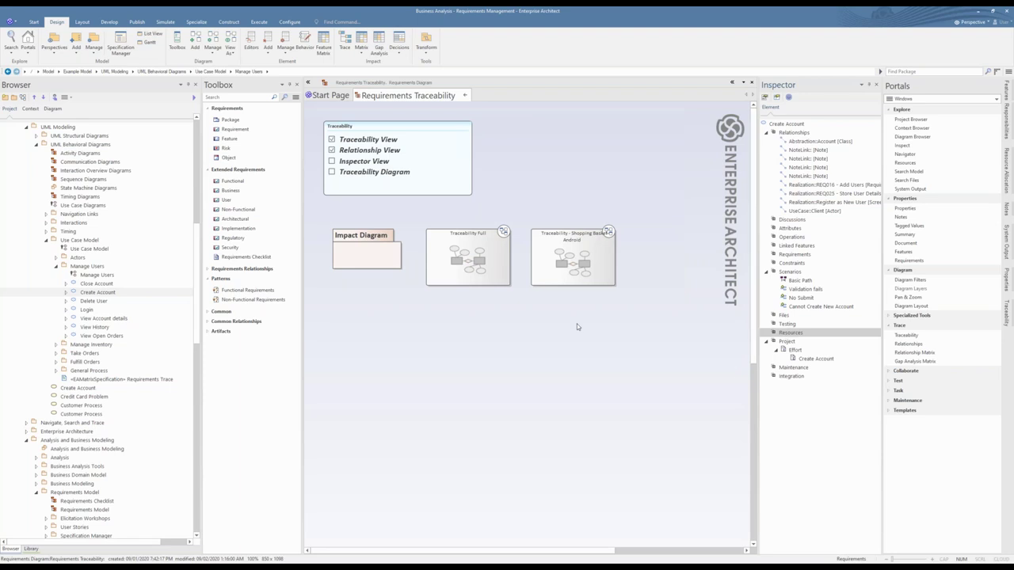
Check off Inspector View in the Traceability checklist and open the Traceability Full diagram
click(333, 162)
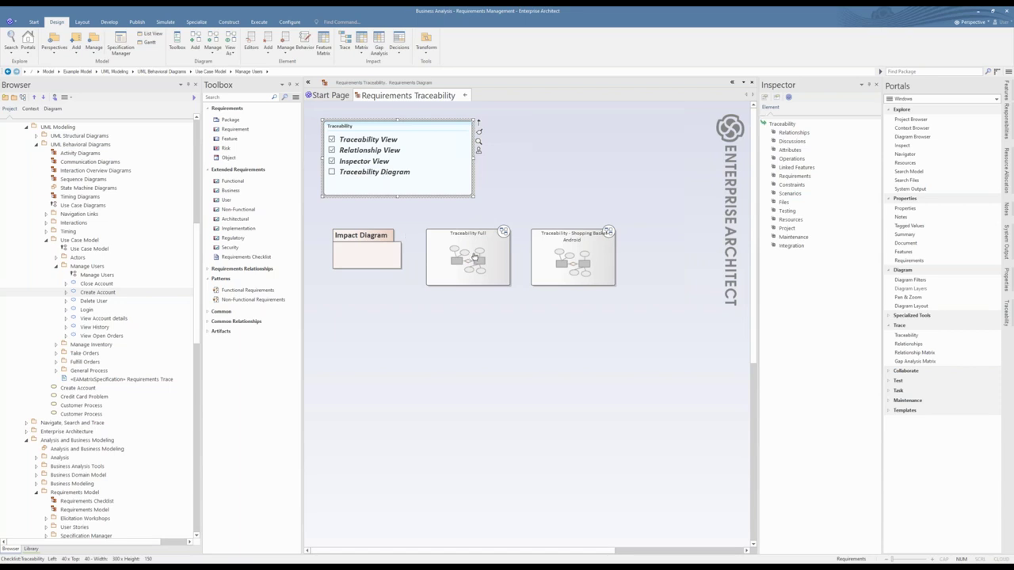
double_click(474, 256)
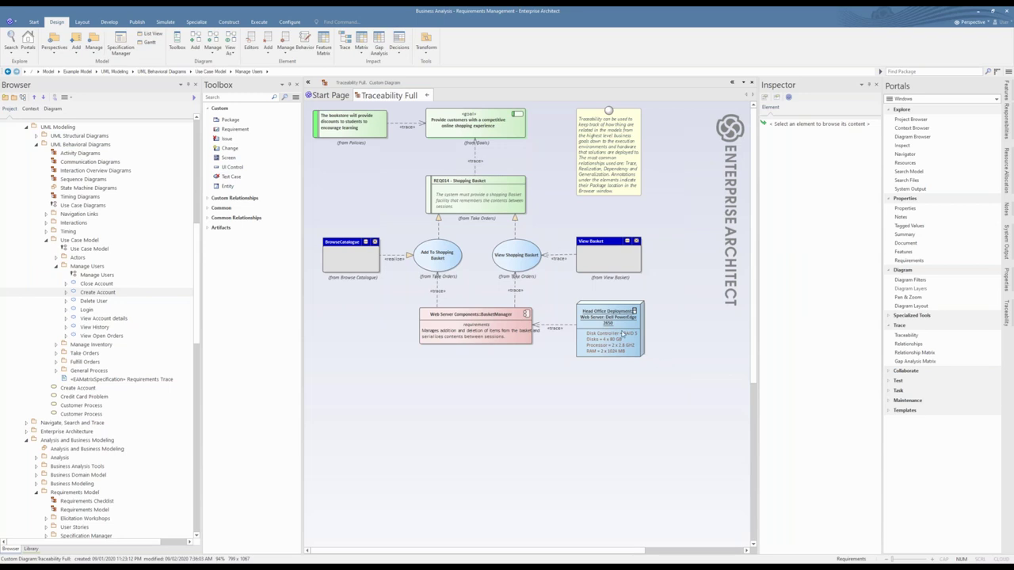
Enable the custom draw style for the Dell PowerEdge Web Server node on the Traceability Full diagram
click(623, 334)
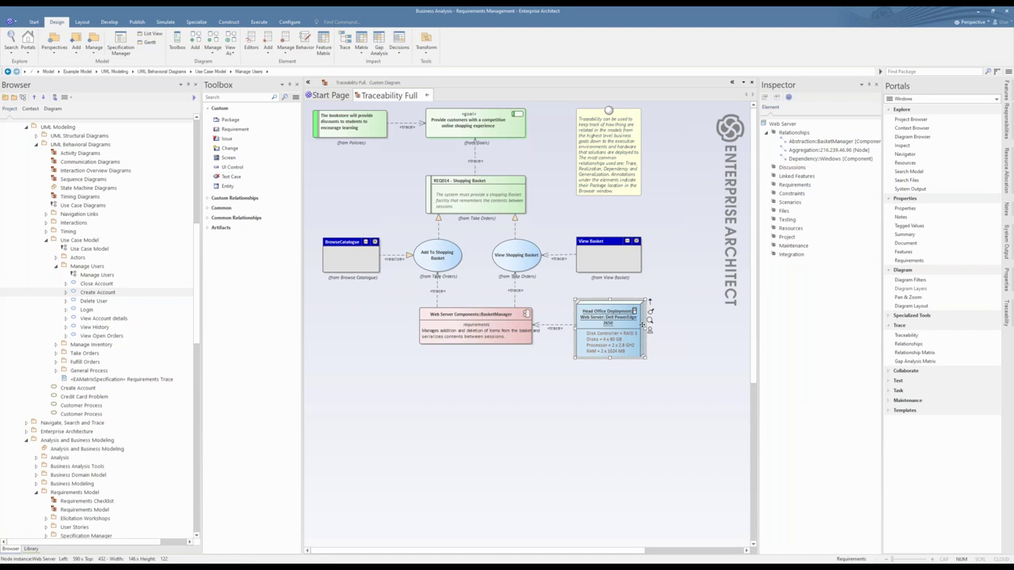
right_click(643, 323)
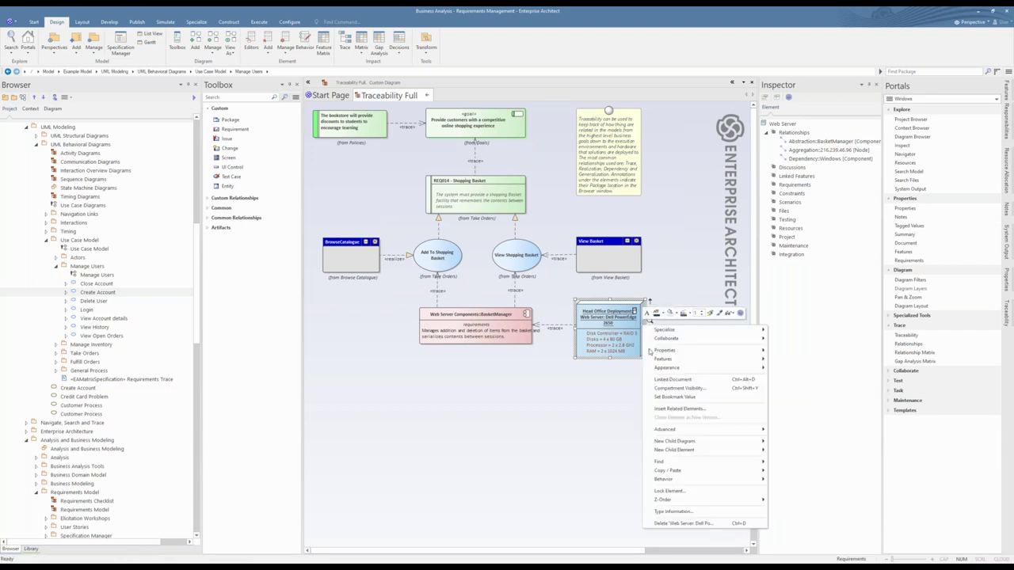
mouse_move(737, 368)
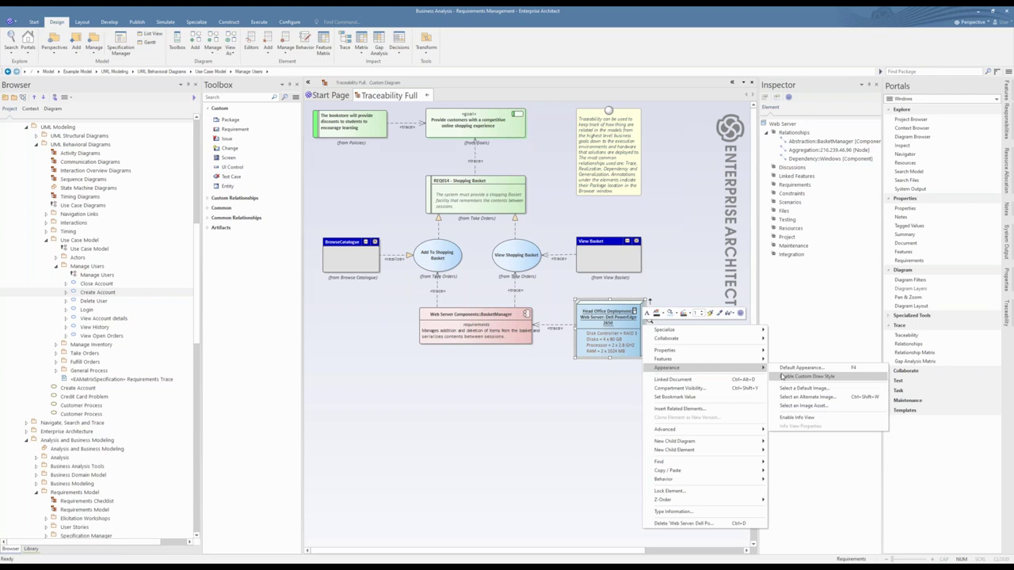
click(781, 376)
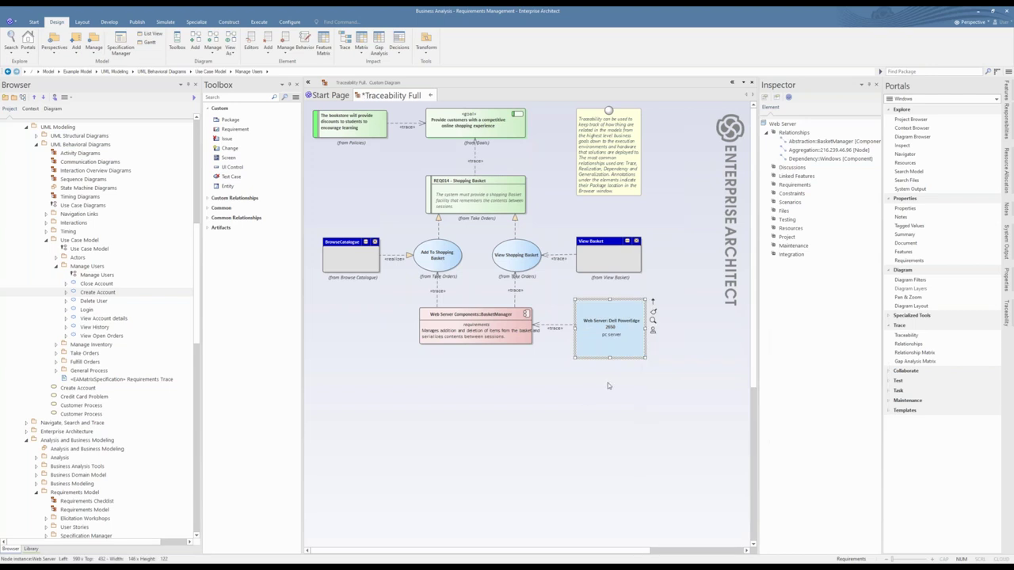
click(637, 386)
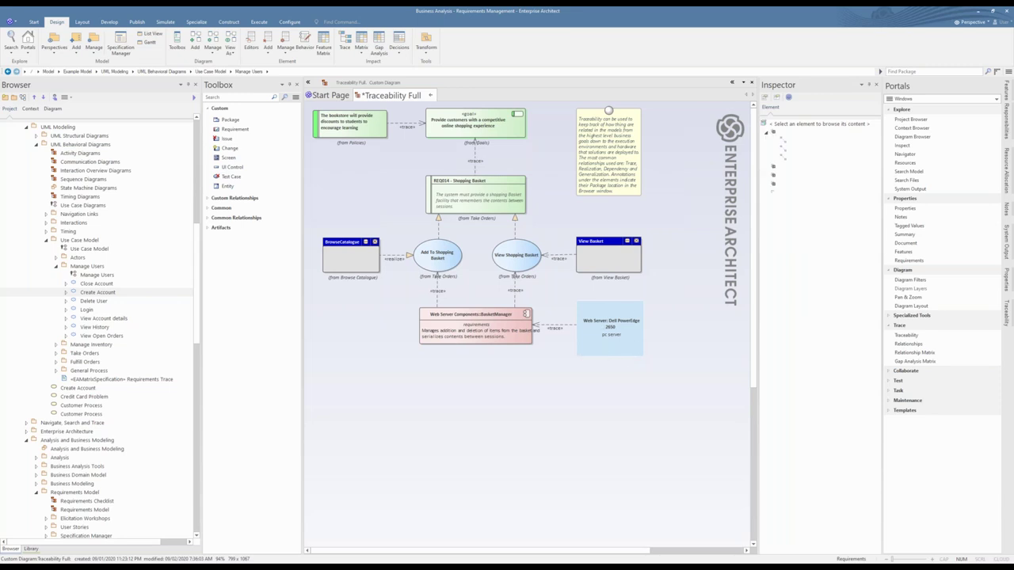
Switch the Web Server node back from the custom draw style to its standard appearance
right_click(636, 325)
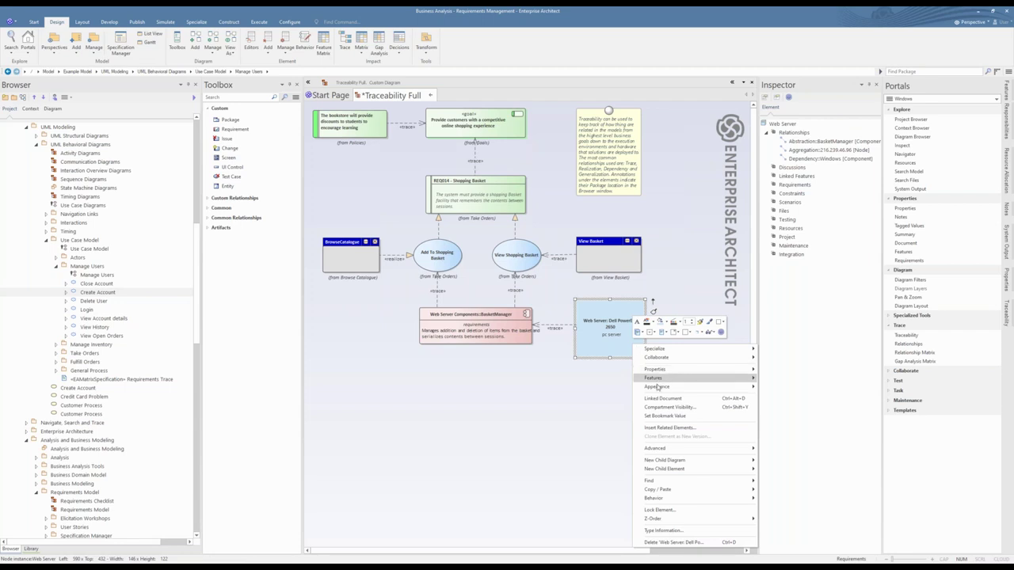
mouse_move(711, 387)
click(800, 398)
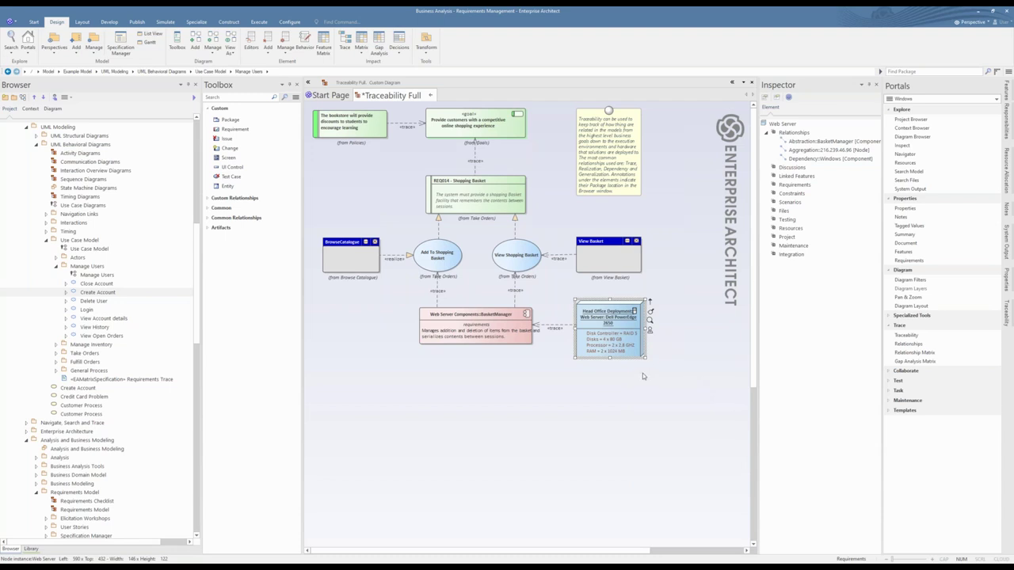
click(540, 380)
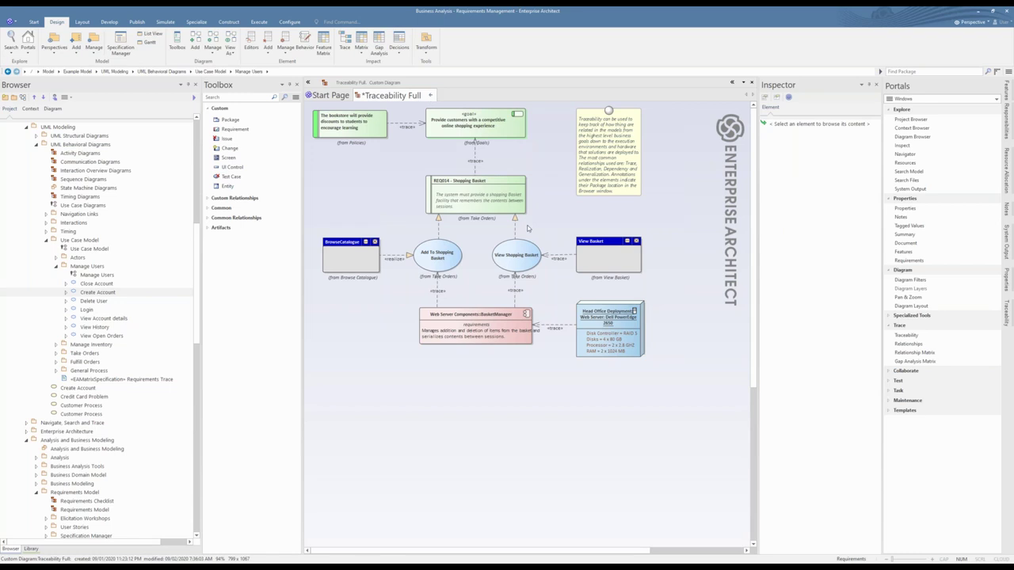
Close the Traceability Full diagram and open the Traceability - Shopping Basket Android diagram
key(ctrl+F4)
click(512, 311)
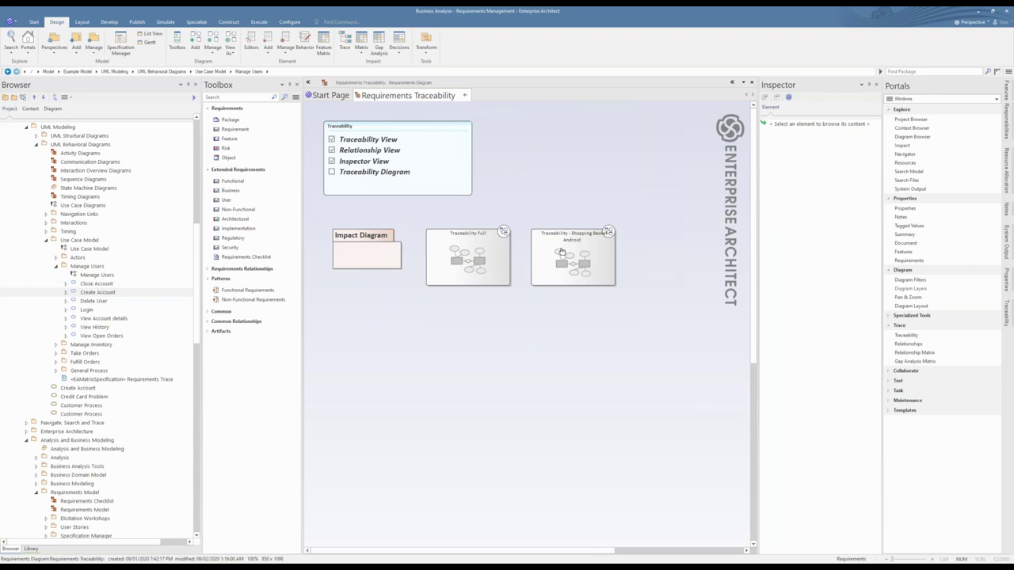
click(561, 251)
double_click(561, 264)
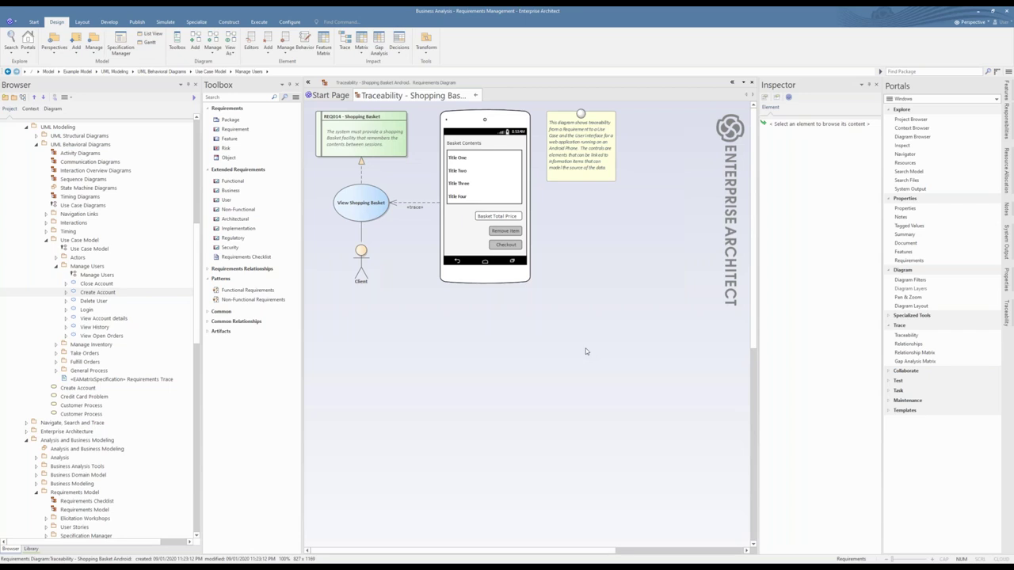
Open the View basket Details scenario of the View Shopping Basket use case in the Structure Editor
click(354, 206)
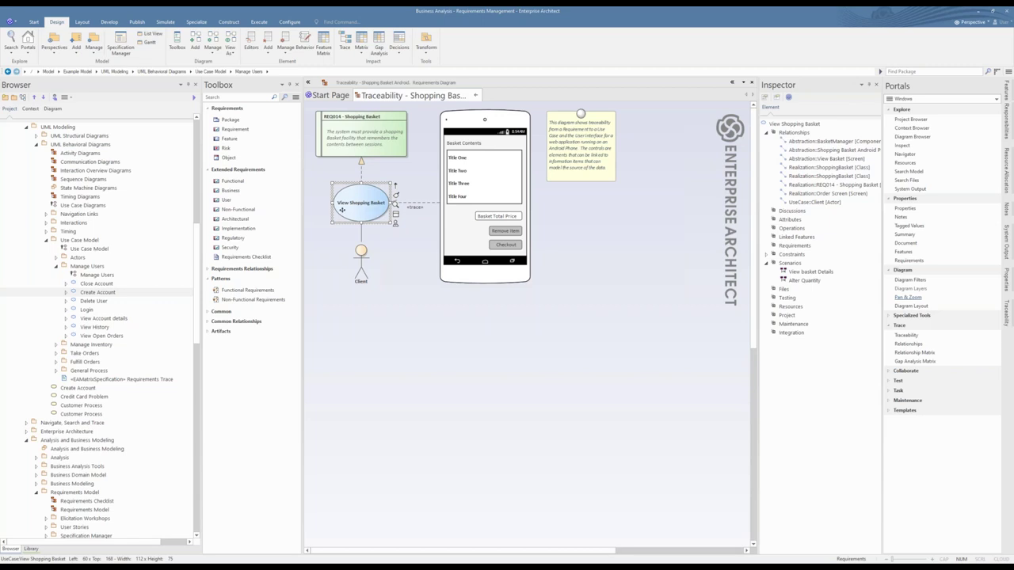
double_click(359, 203)
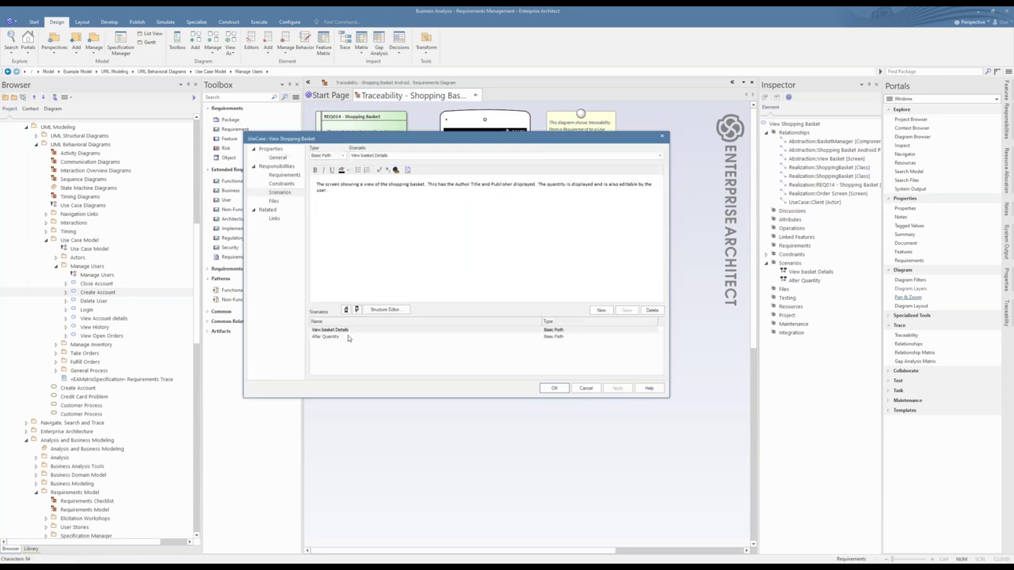
click(337, 332)
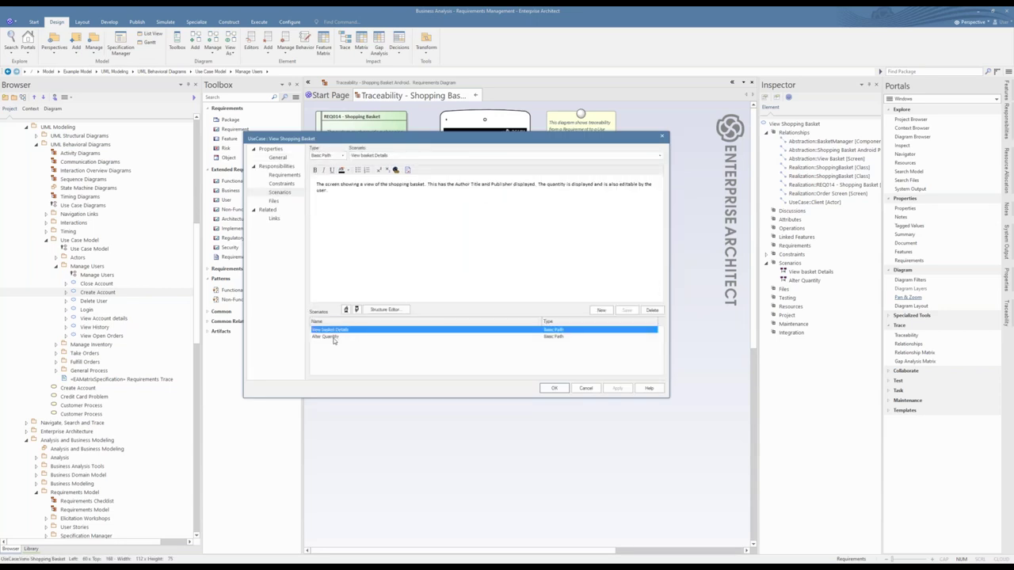
click(378, 310)
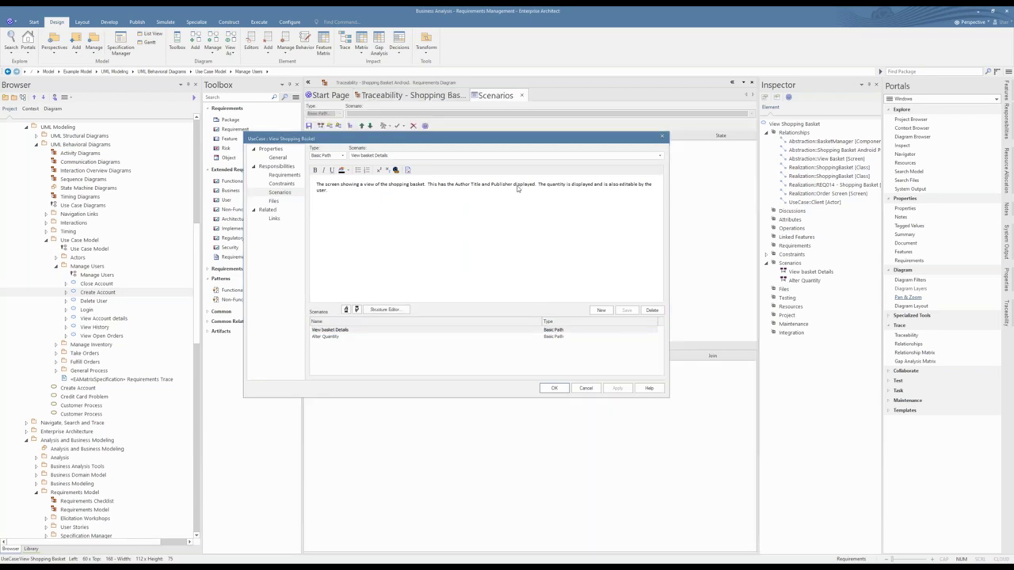
Close the use case properties, look at the scenario's new action row, and return to the Traceability - Shopping Basket Android diagram
click(331, 155)
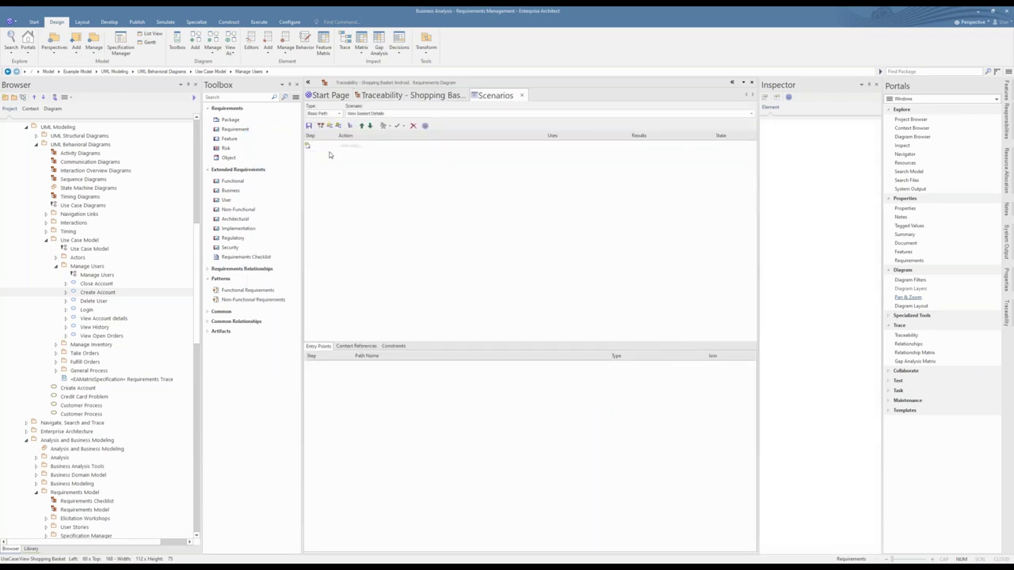
click(388, 147)
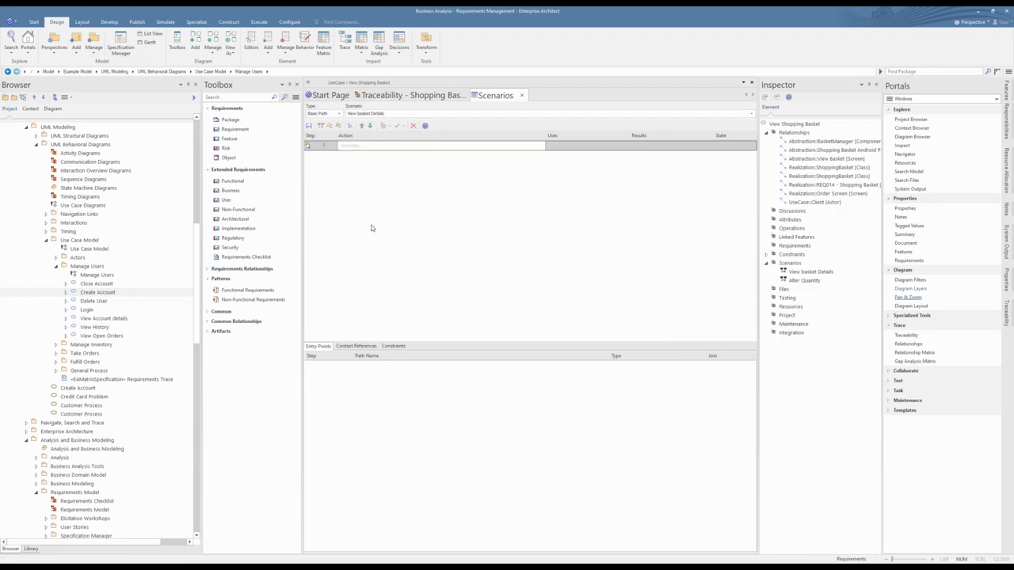
click(349, 147)
click(470, 96)
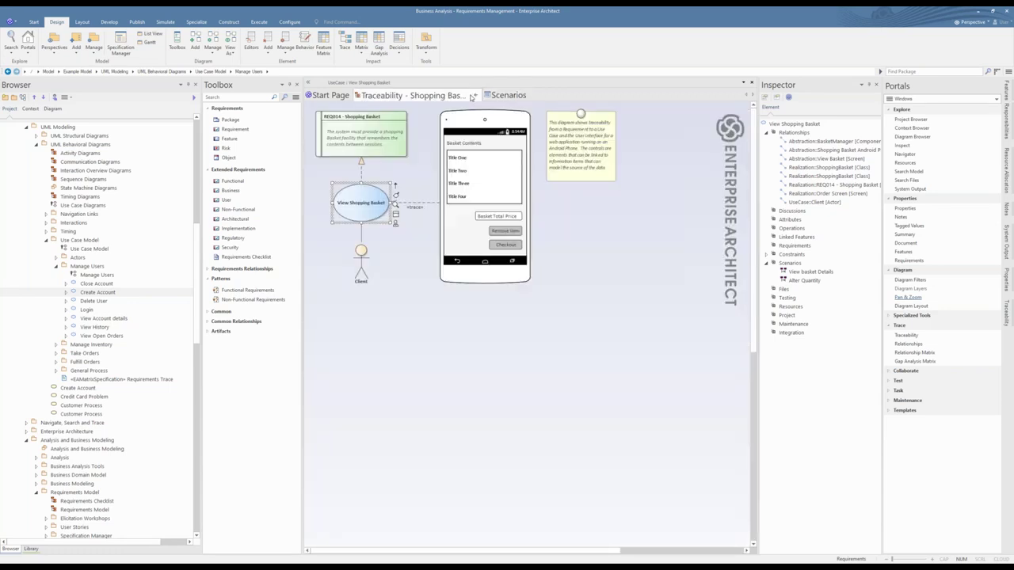
Look at the Scenarios view of the use case and return to the Traceability - Shopping Basket Android diagram
click(503, 95)
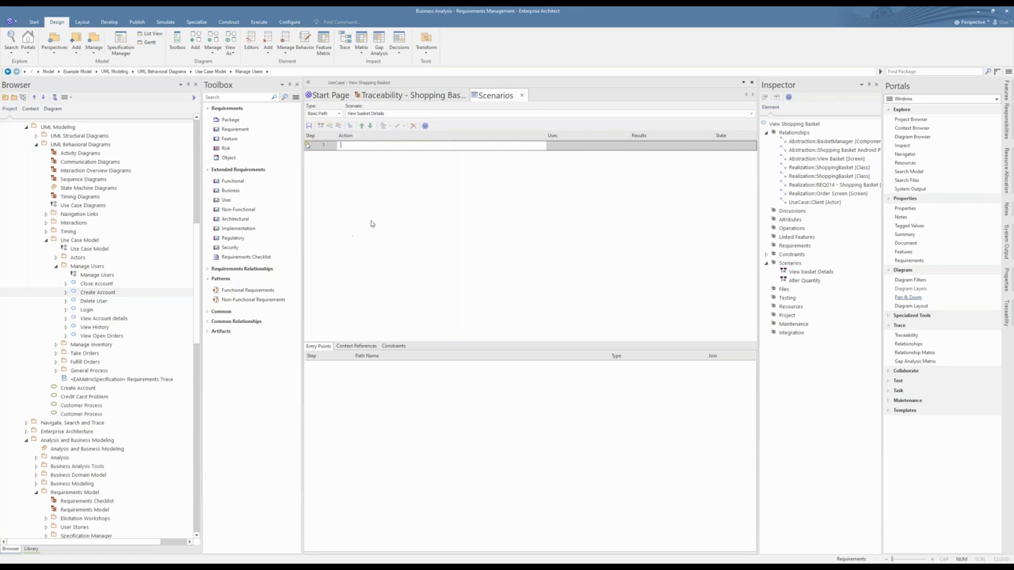
click(441, 96)
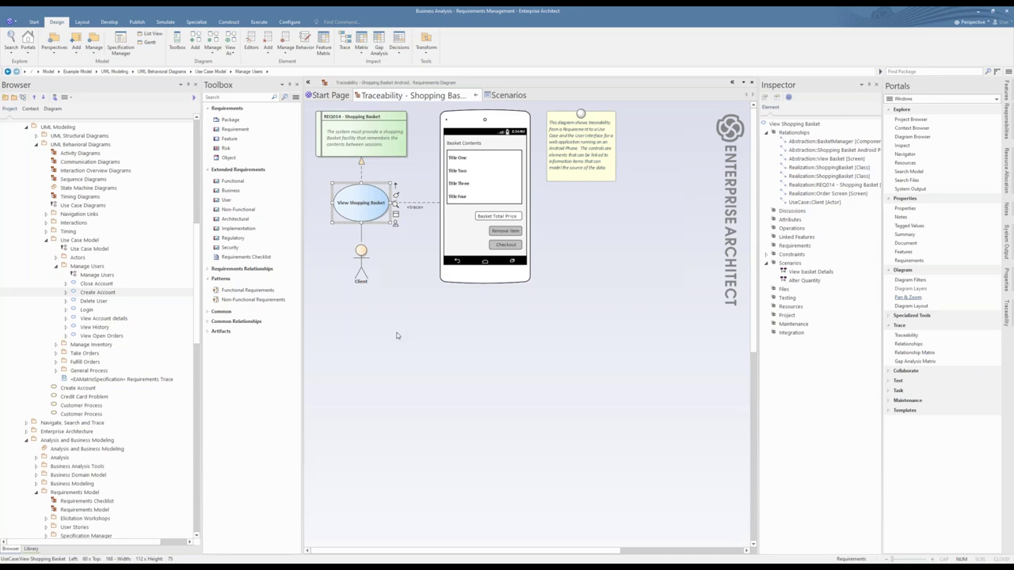
click(397, 336)
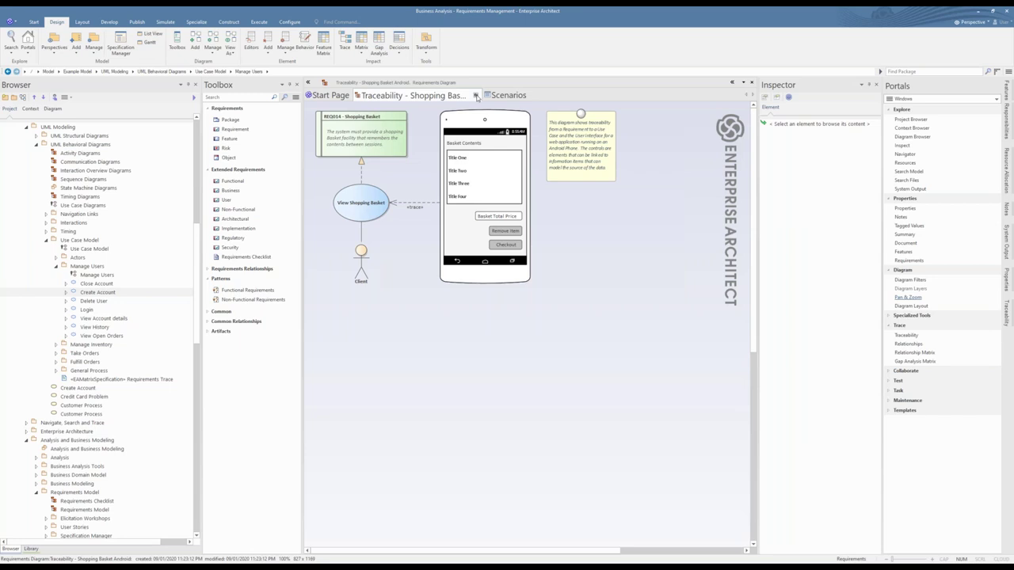
Go back to the Requirements Traceability diagram and tick Traceability Diagram in the Traceability checklist
click(476, 95)
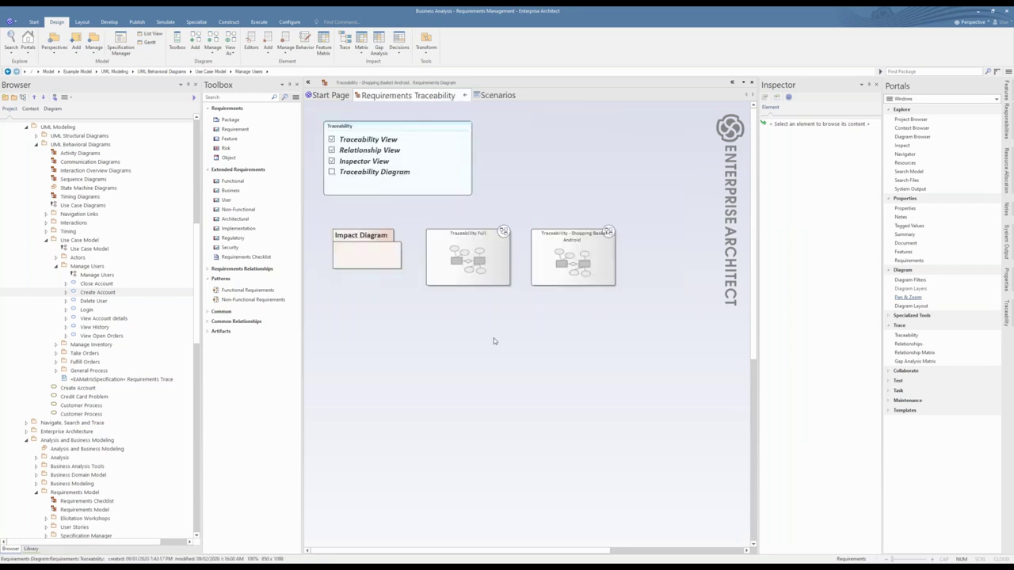
click(332, 173)
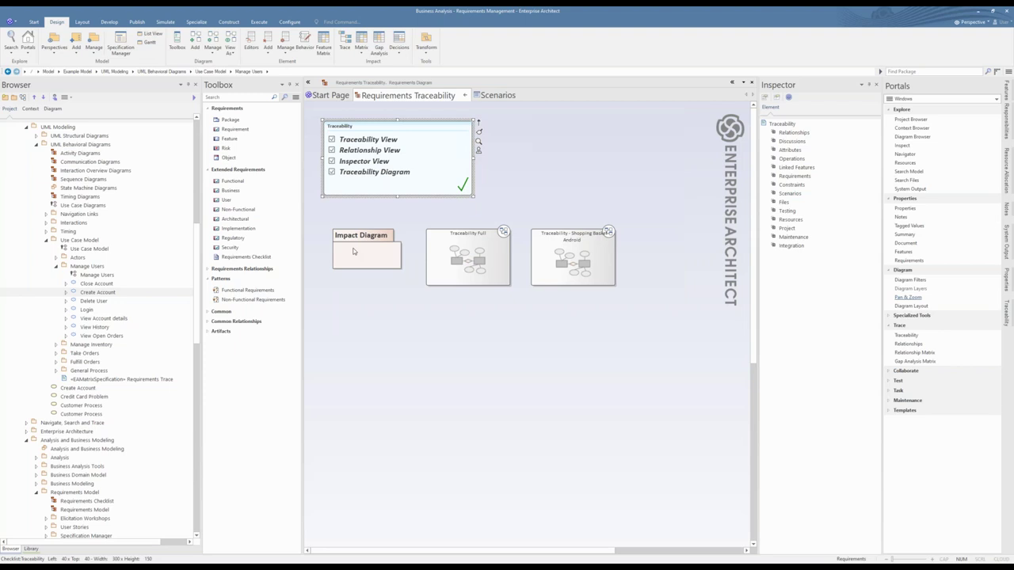
Open the Impact Diagram package's diagram and move the REQ019 - Manage Inventory requirement slightly lower
click(363, 260)
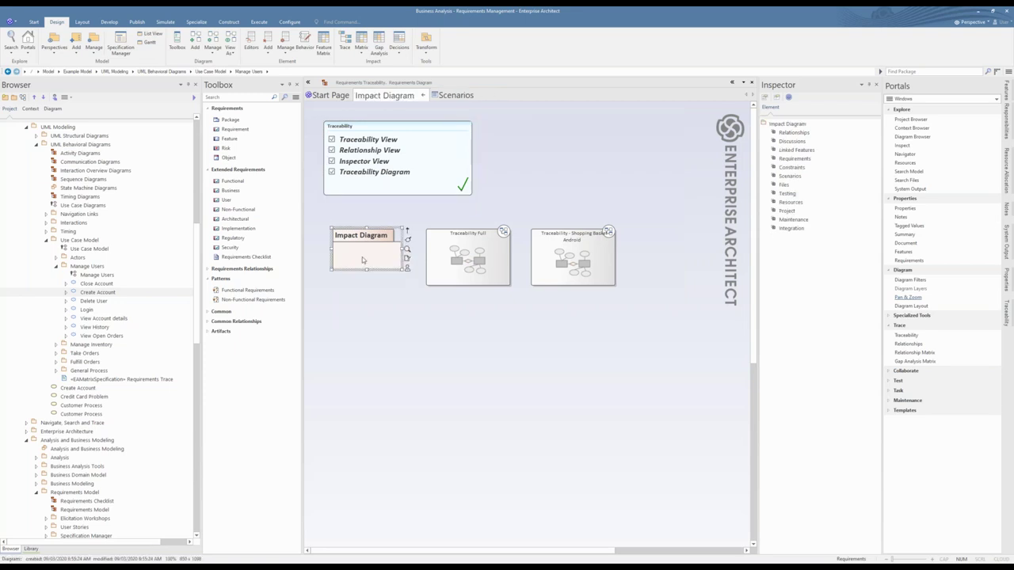
double_click(363, 259)
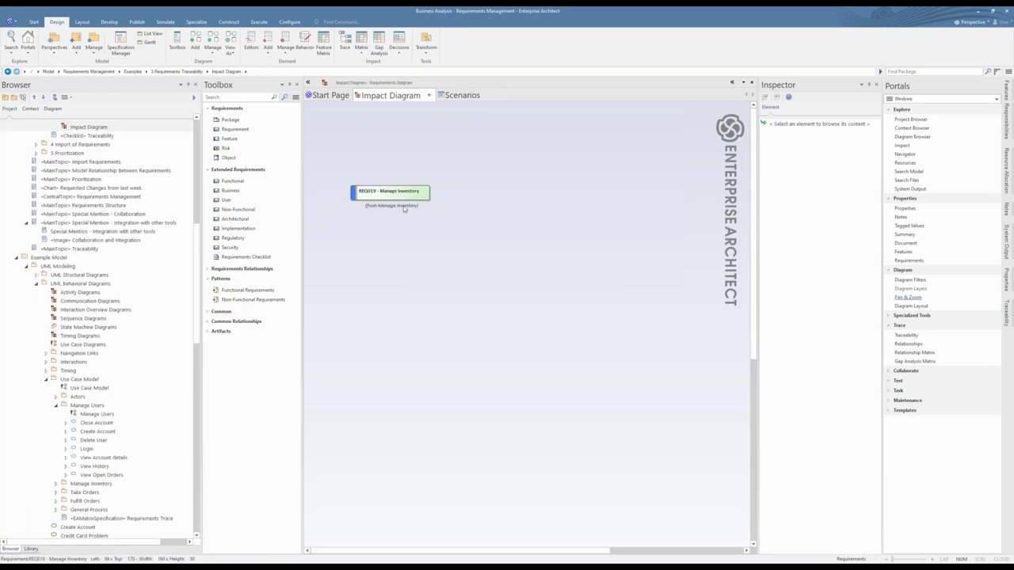
drag(399, 193, 406, 229)
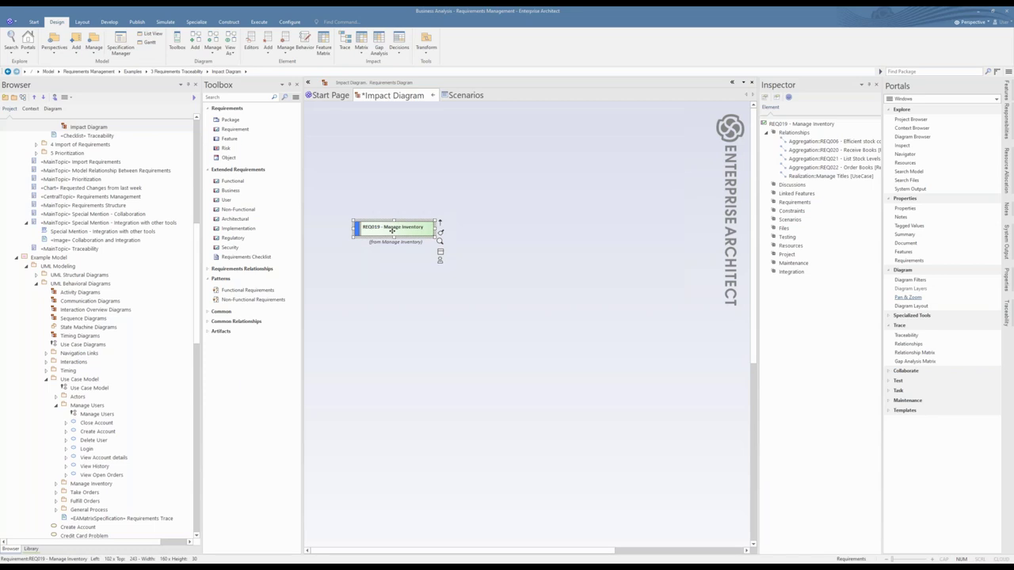
Read the description of REQ019 - Manage Inventory in its properties and close them
double_click(392, 230)
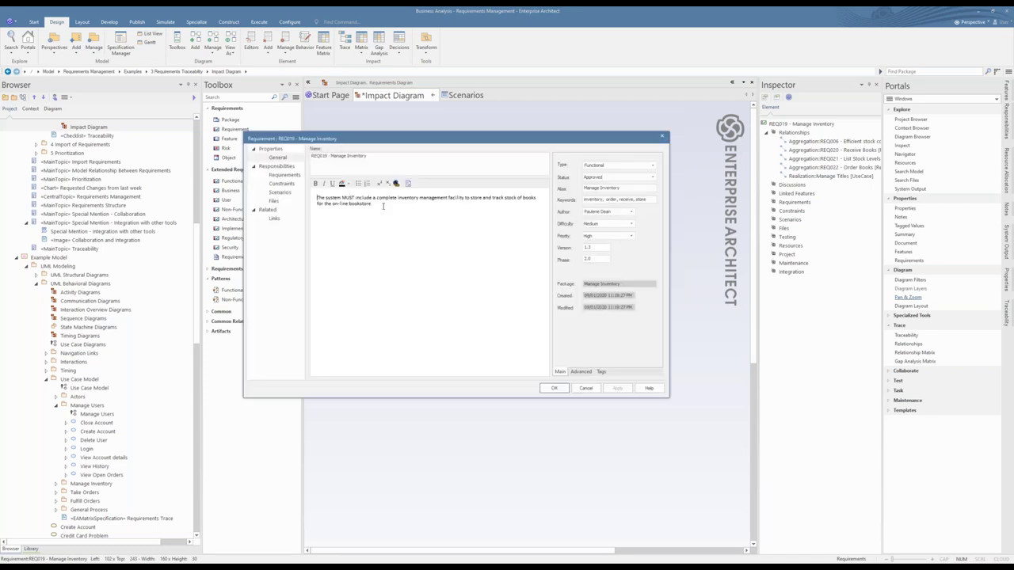
triple_click(383, 205)
click(358, 216)
click(565, 390)
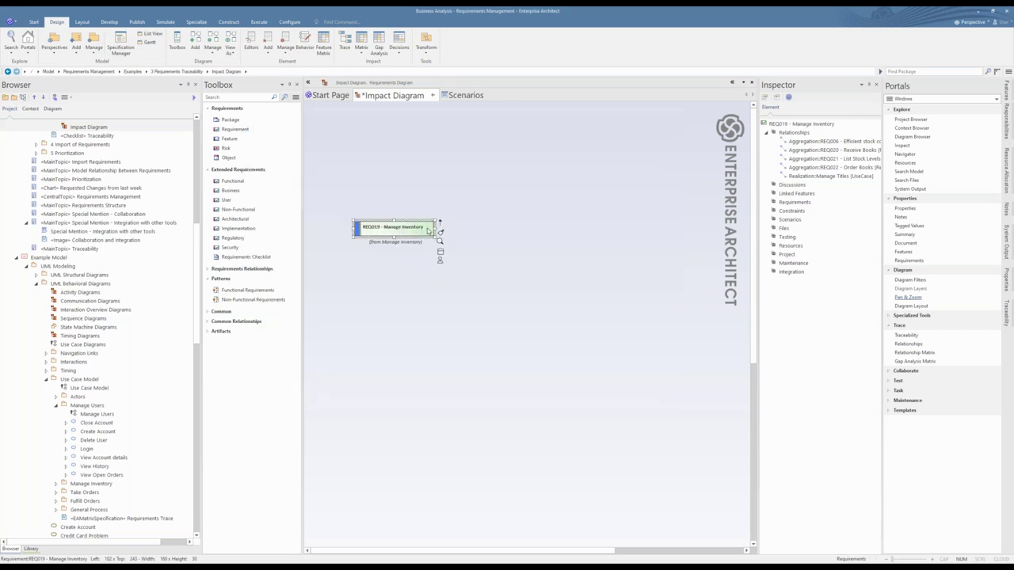
Start inserting related elements for REQ019 - Manage Inventory and find relationships to 3 levels
right_click(427, 228)
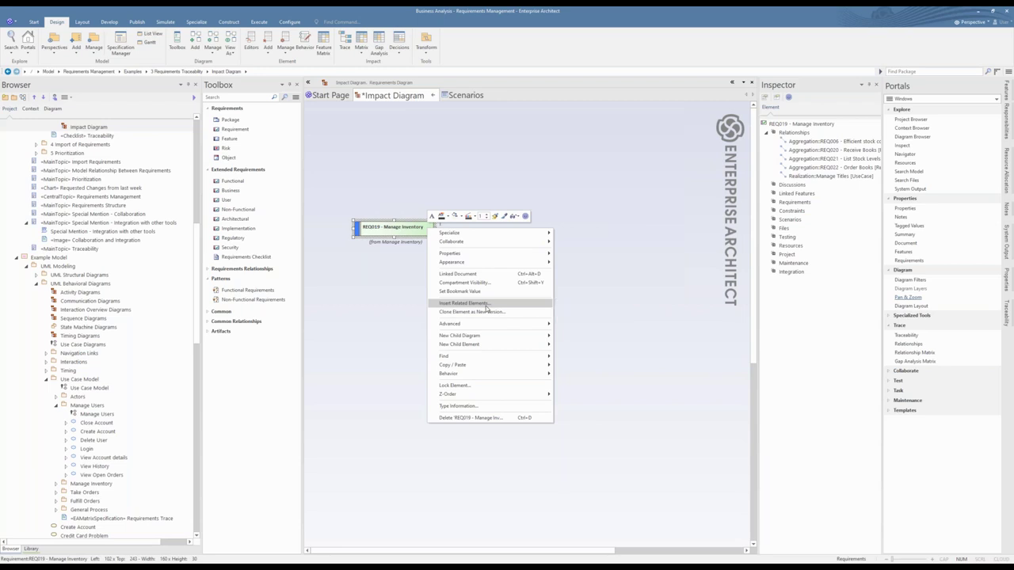
click(487, 306)
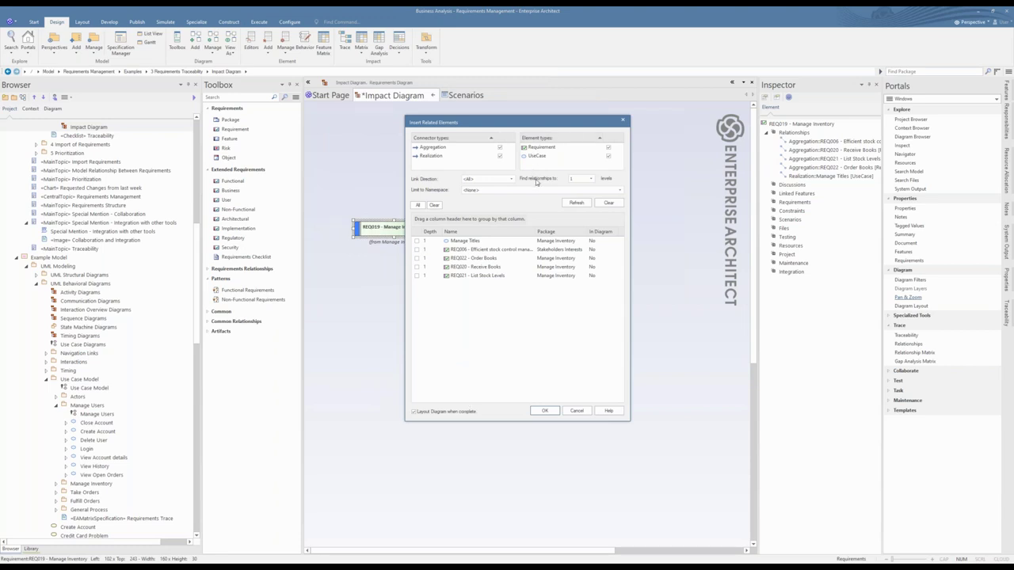
click(590, 178)
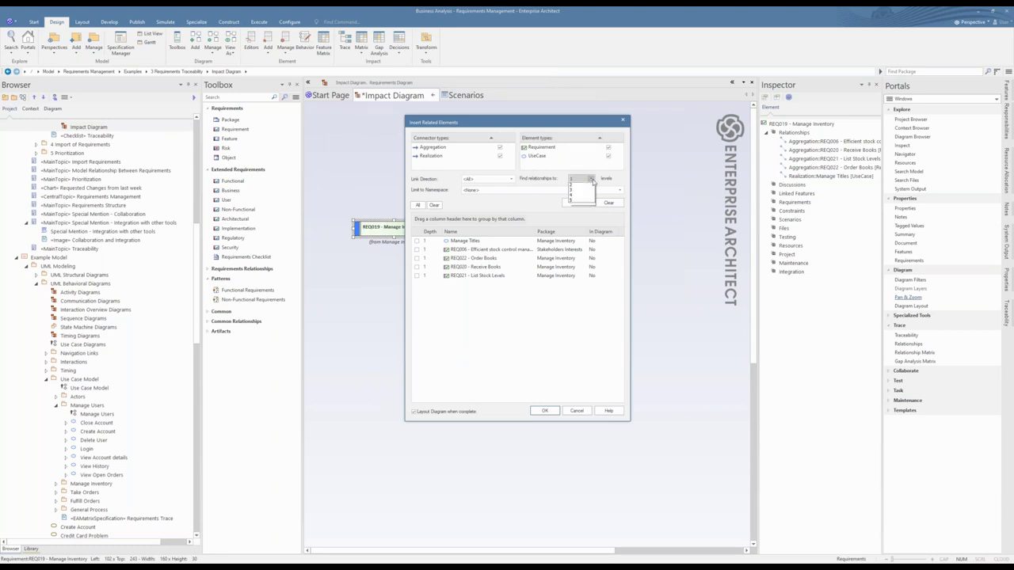
click(582, 205)
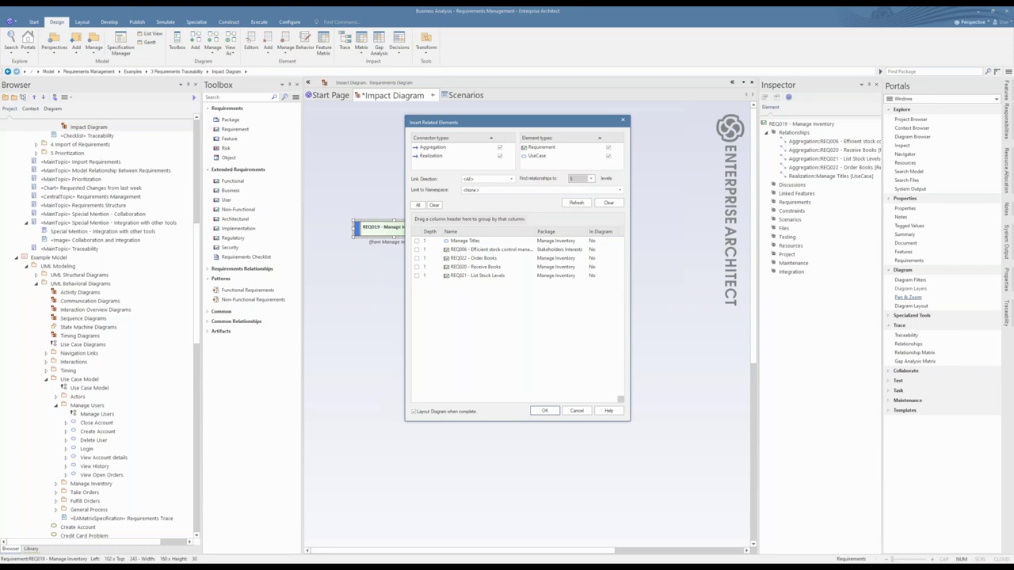
scroll(630, 394, down, 10)
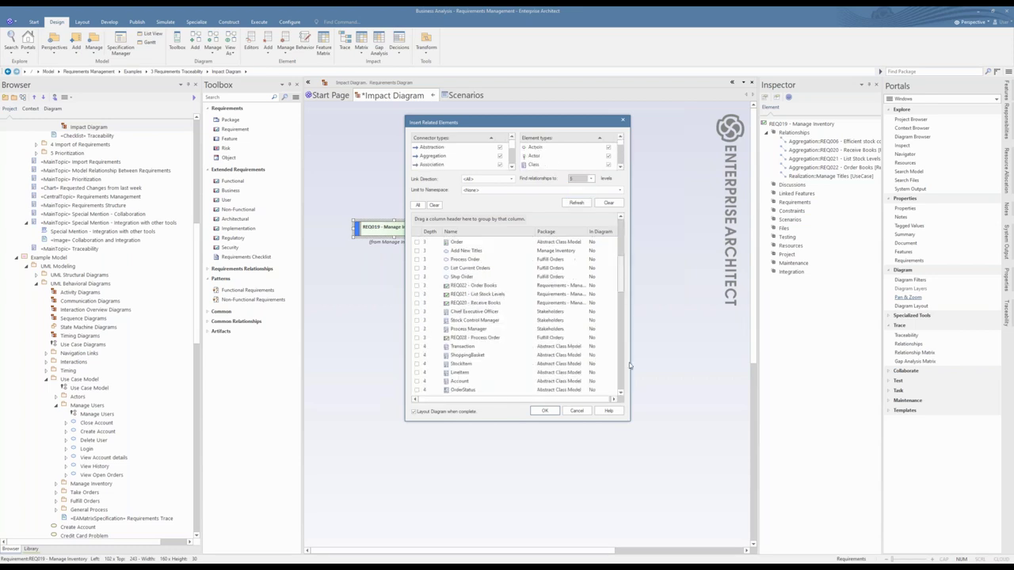
click(618, 236)
click(591, 179)
click(582, 196)
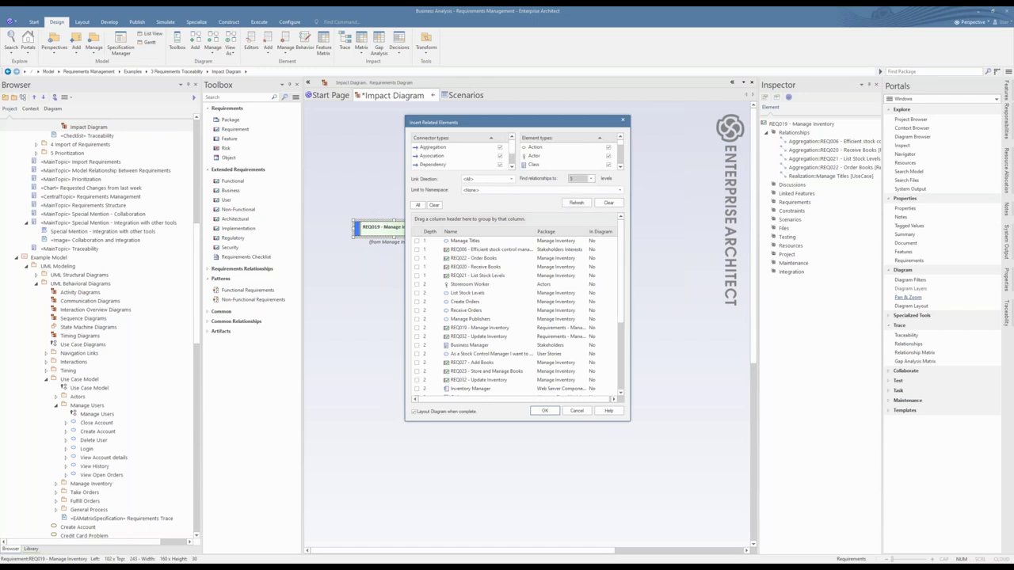
click(577, 204)
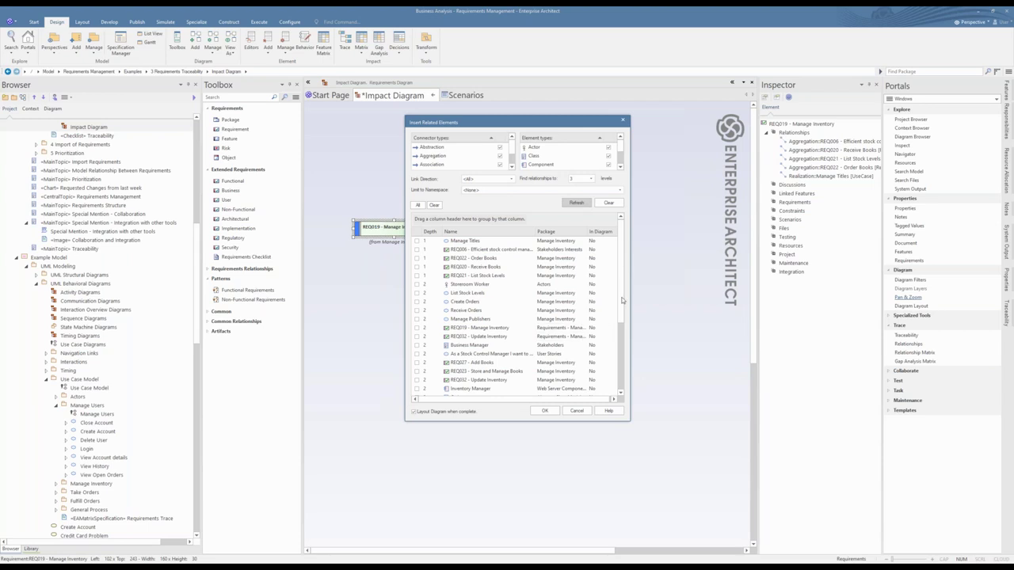
Examine the element types available for filtering the related elements of REQ019 - Manage Inventory
scroll(622, 300, down, 4)
scroll(622, 300, up, 4)
scroll(621, 167, down, 1)
scroll(621, 167, down, 1)
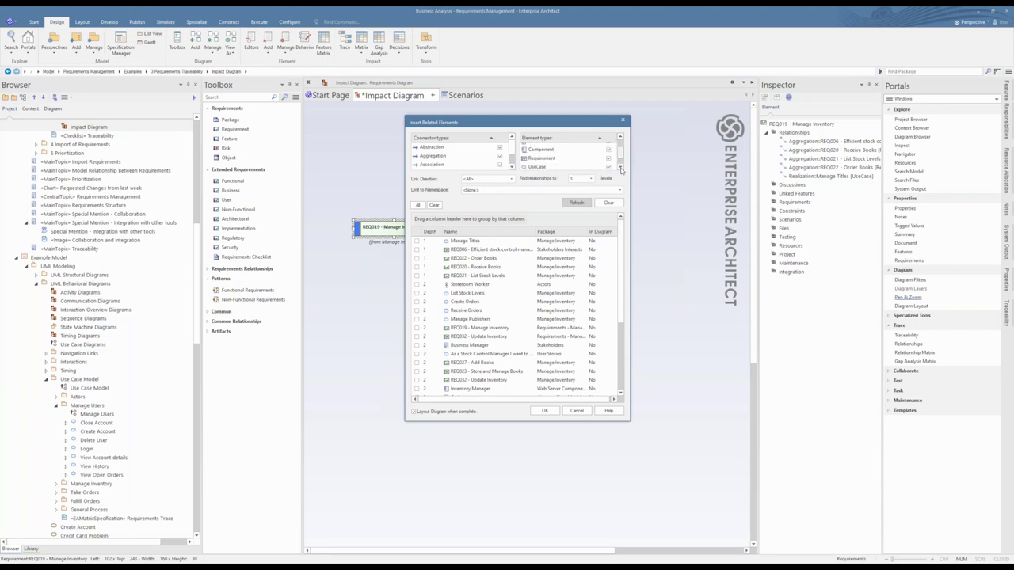
scroll(621, 147, up, 3)
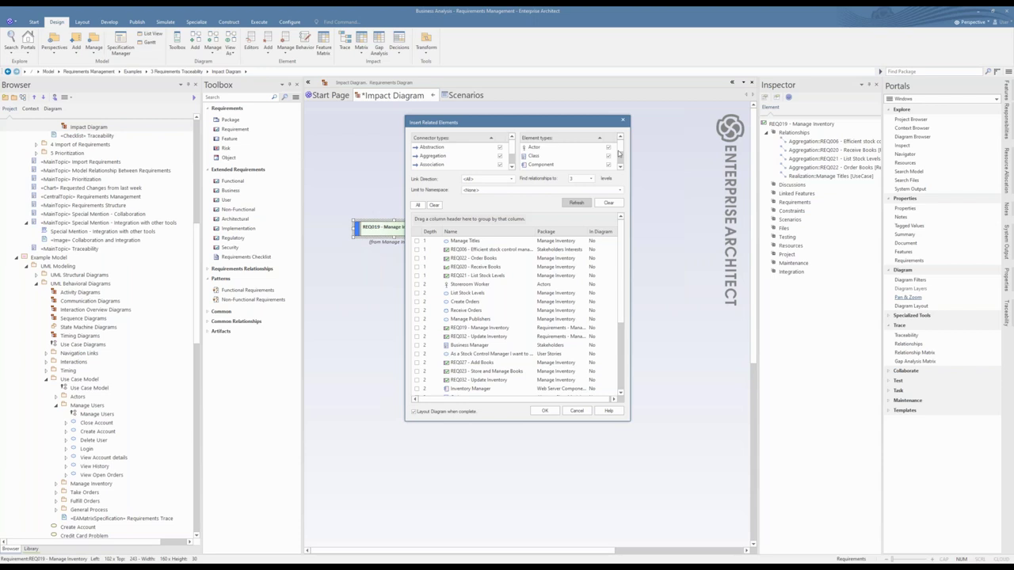
click(621, 166)
click(620, 142)
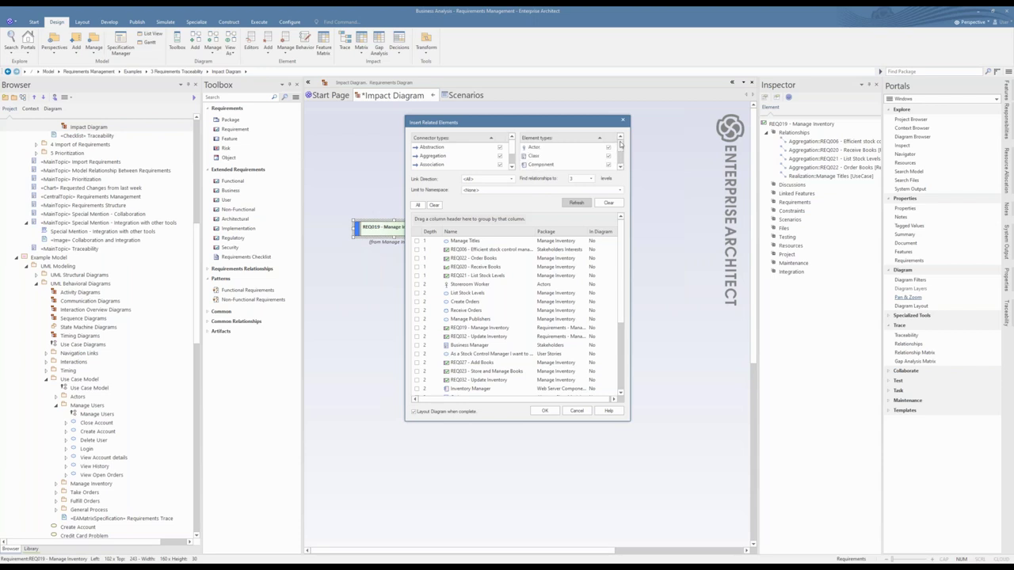
Try excluding Abstraction connectors from the related elements and refresh the list
click(500, 148)
click(576, 203)
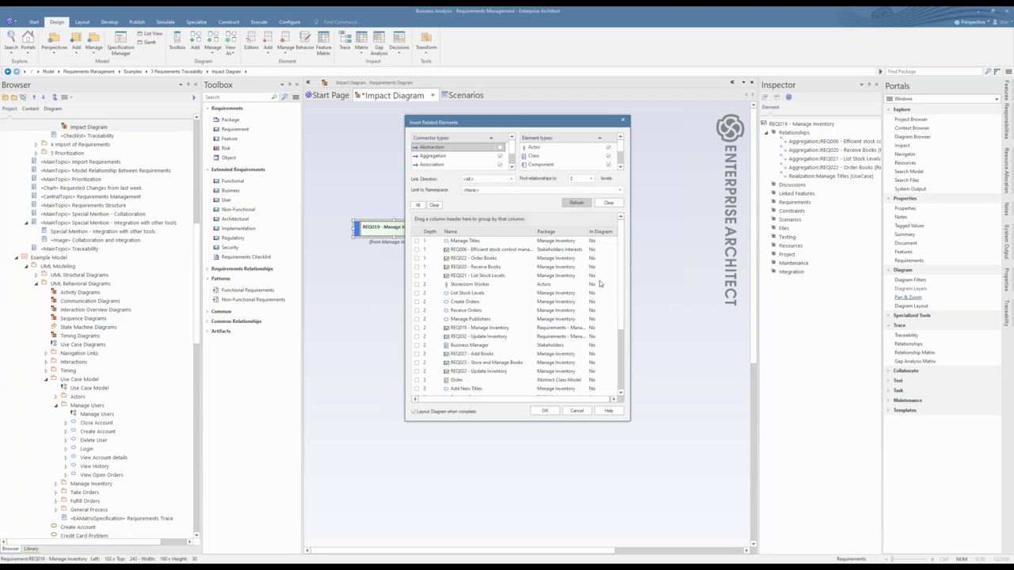
drag(622, 286, 618, 250)
Filter the related elements to include Abstraction but exclude Aggregation connectors, and refresh the list
scroll(511, 156, down, 1)
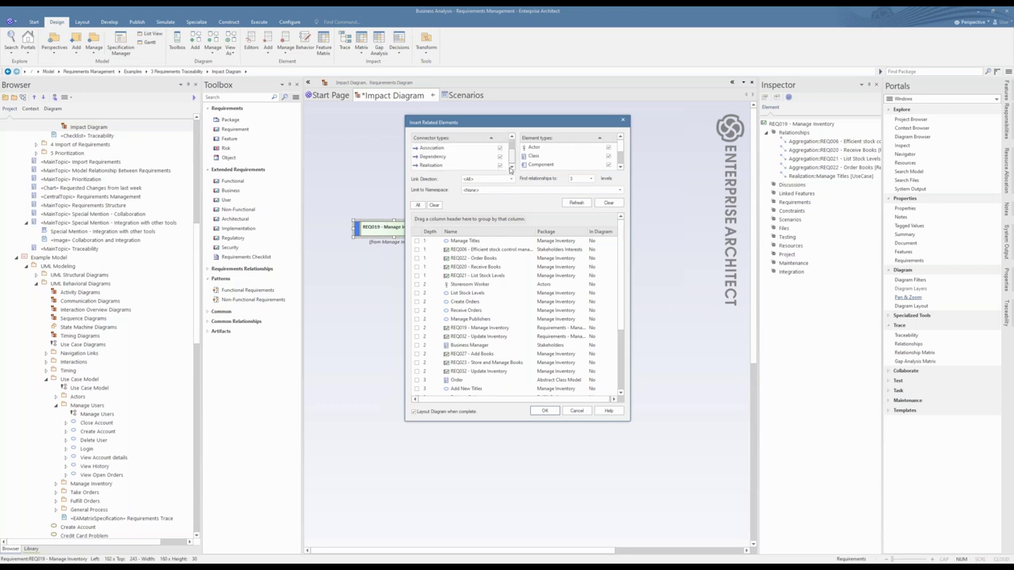
scroll(511, 156, up, 1)
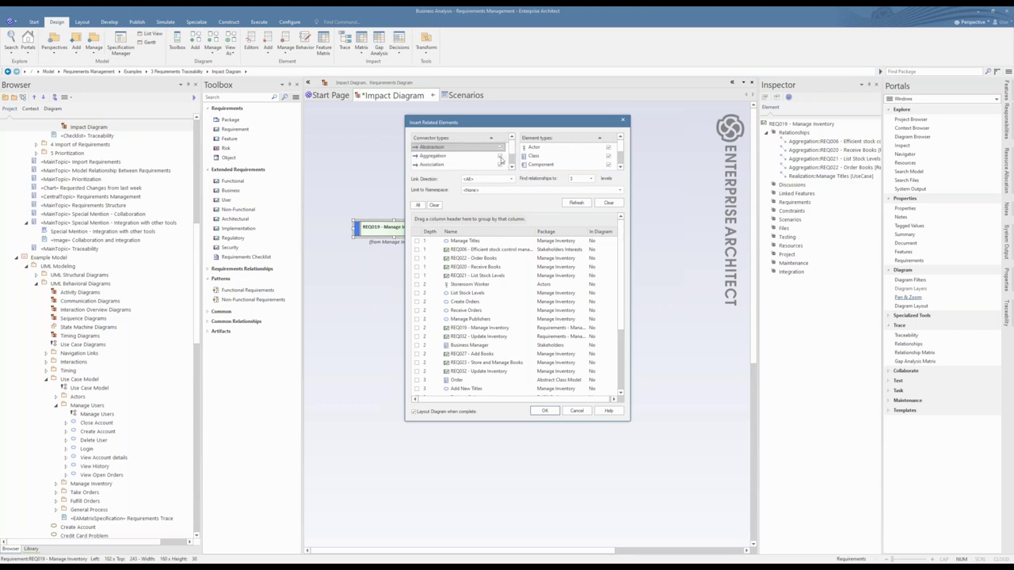
click(581, 203)
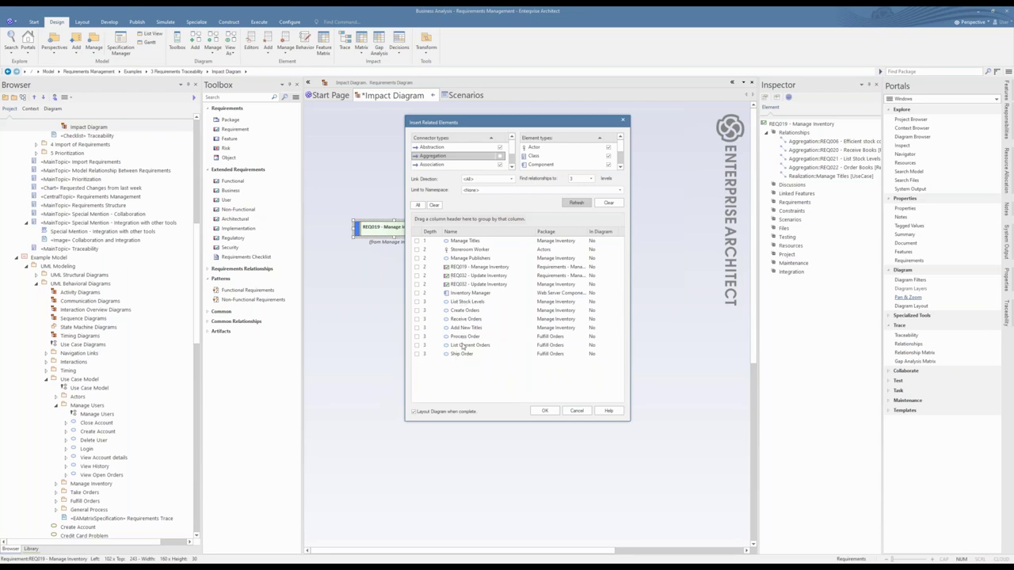
Select all listed related elements and insert them into the Impact Diagram with automatic layout
click(458, 294)
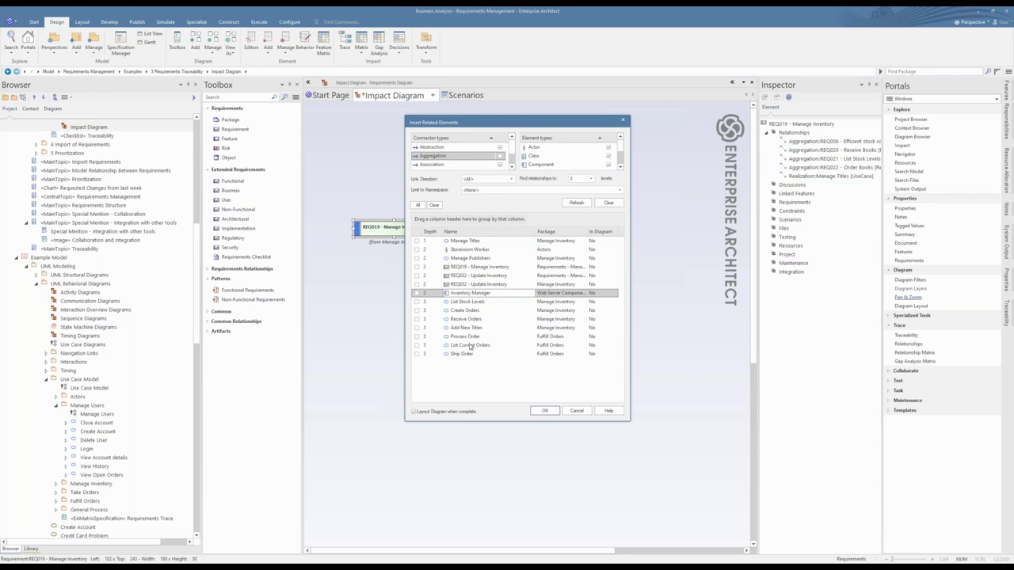
click(416, 206)
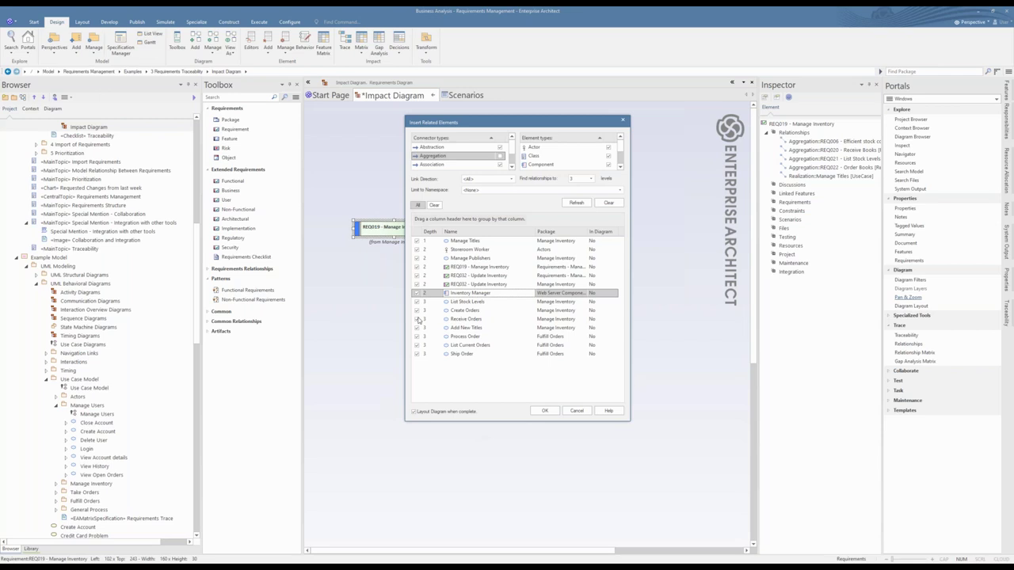
click(545, 411)
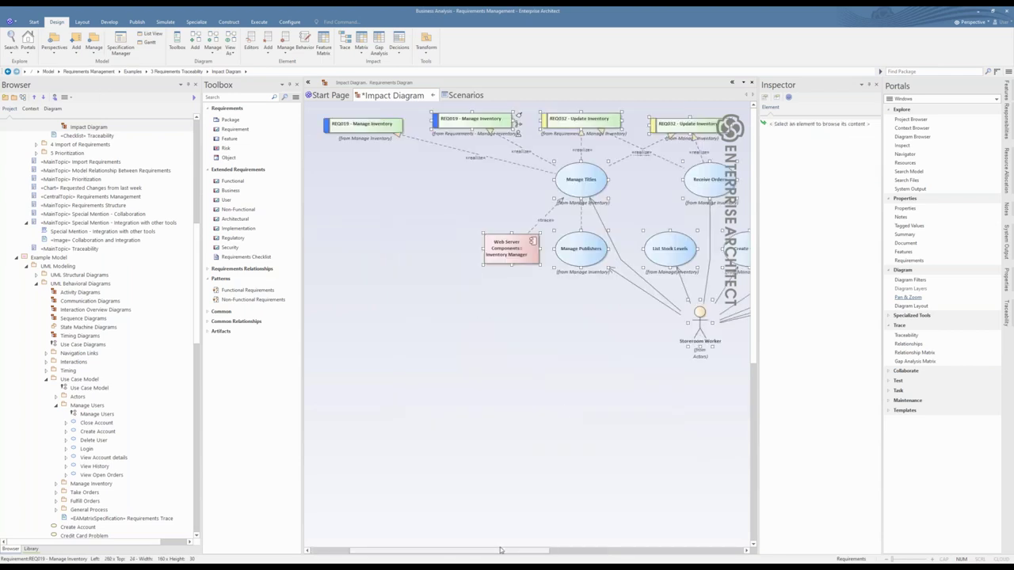
Narrow the Inspector window to widen the diagram area and save the Impact Diagram
drag(501, 550, 509, 550)
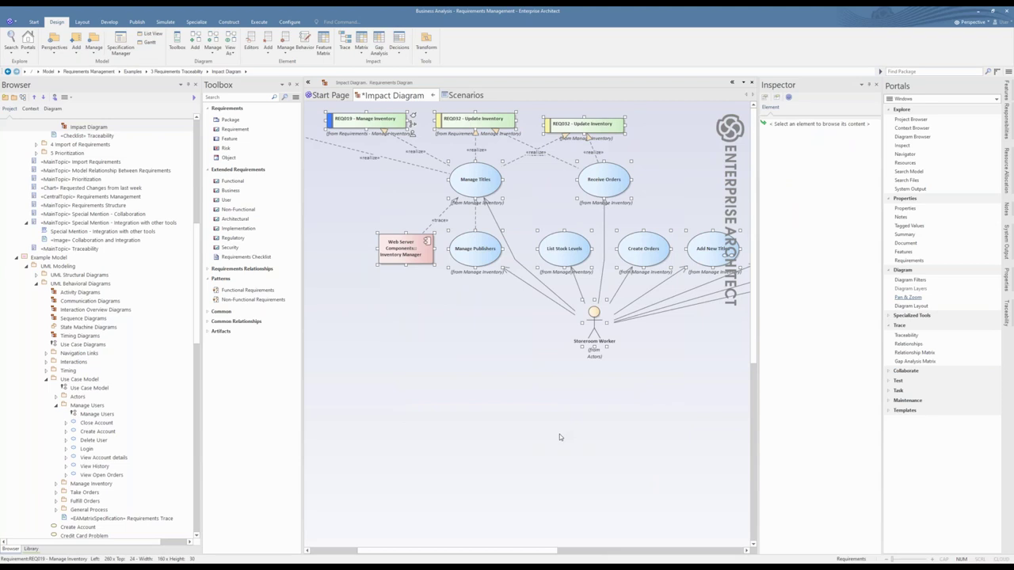
scroll(559, 434, up, 1)
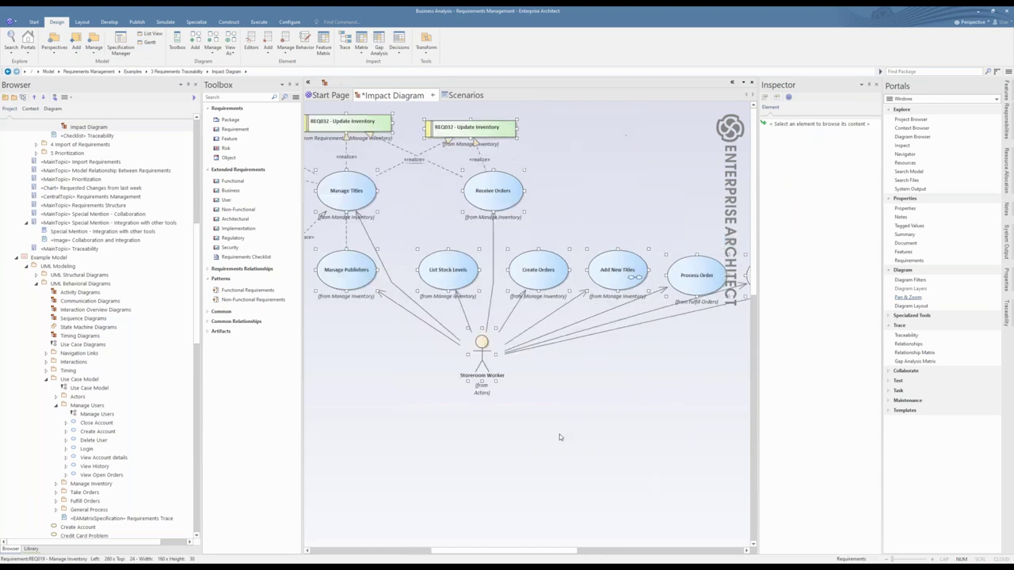
scroll(559, 434, up, 1)
scroll(560, 434, down, 3)
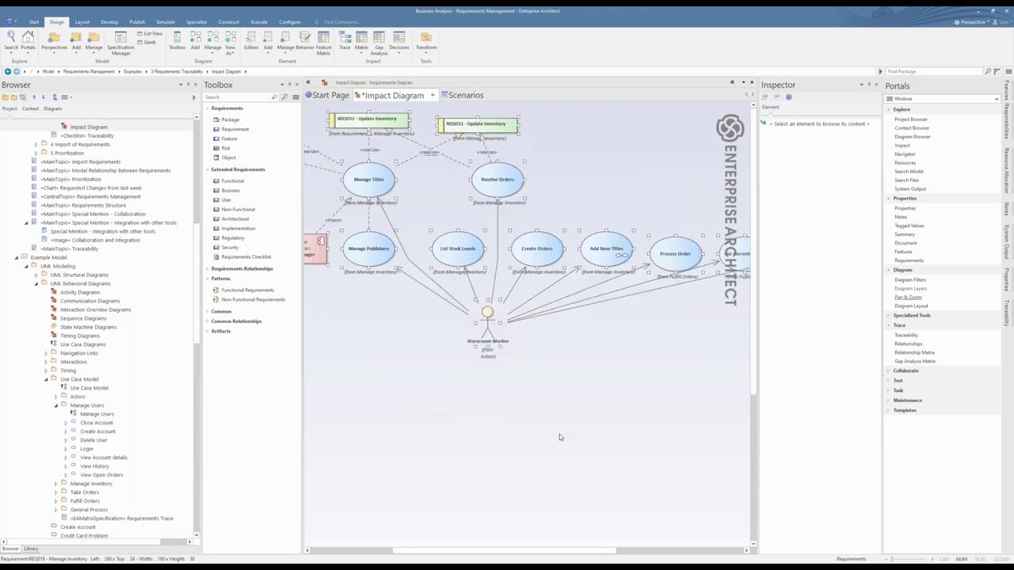
click(531, 464)
drag(759, 351, 805, 348)
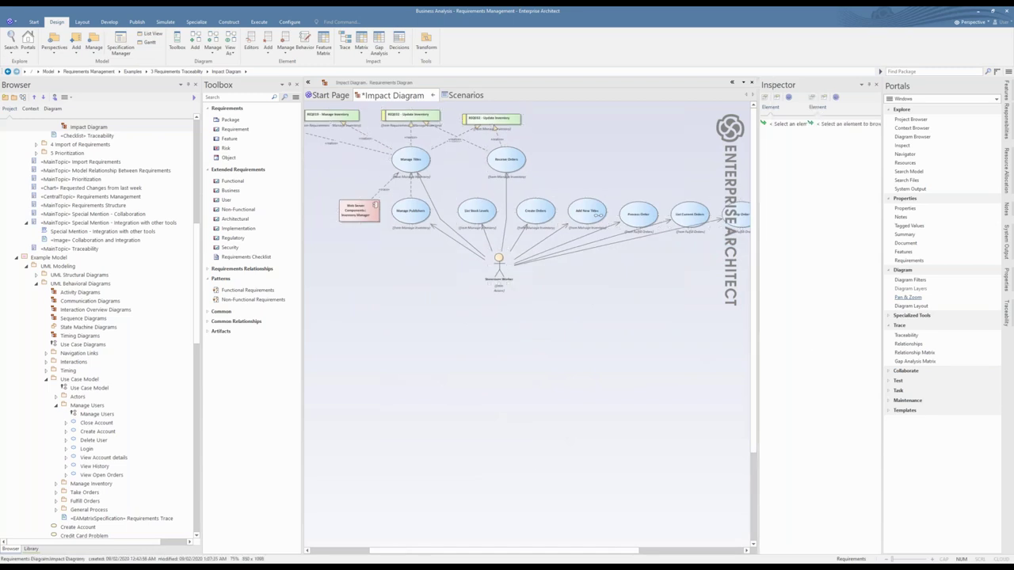
click(329, 552)
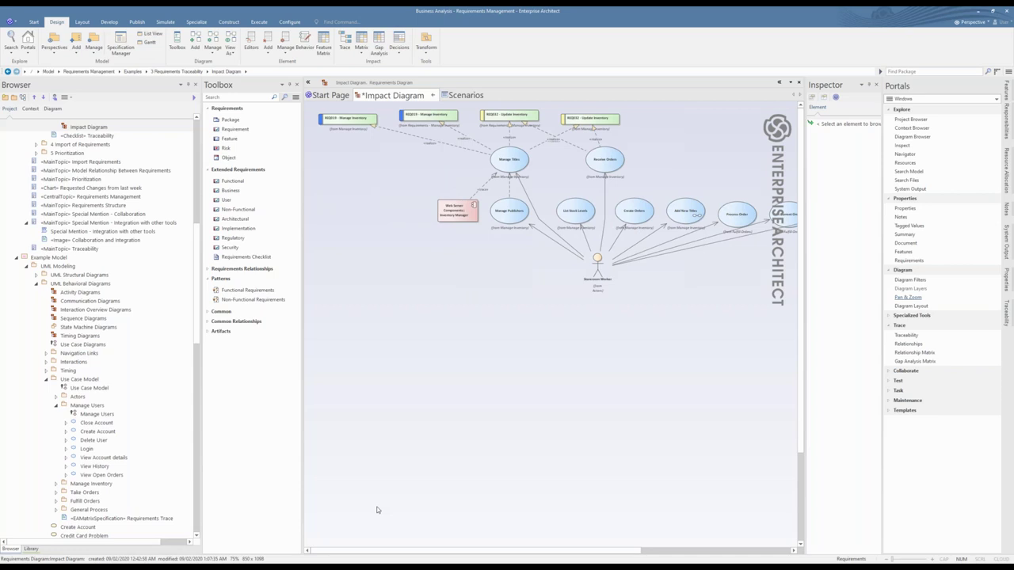
key(ctrl+s)
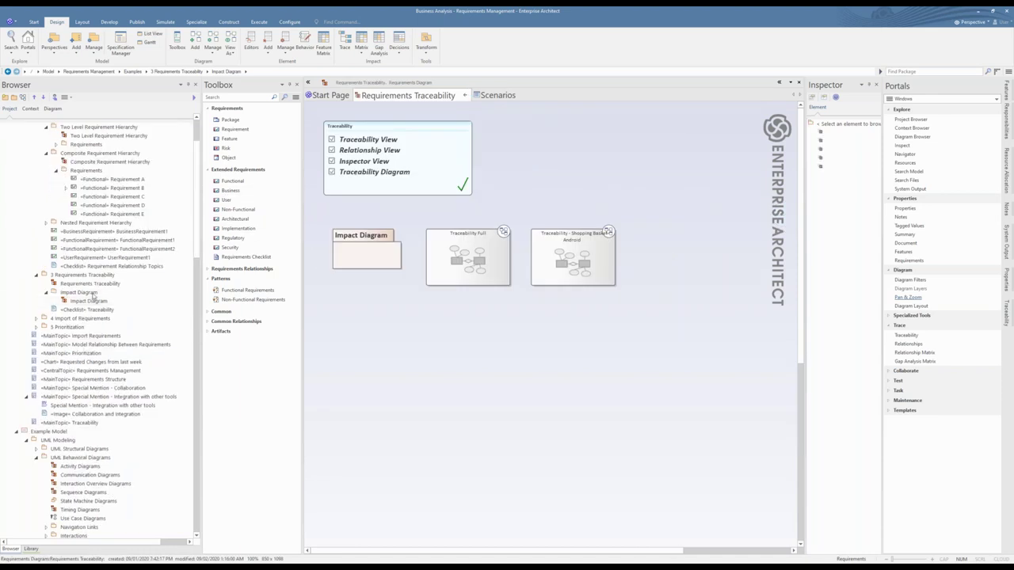
Create a new Requirements diagram named Impact Diagram in the Impact Diagram package
click(93, 293)
click(22, 99)
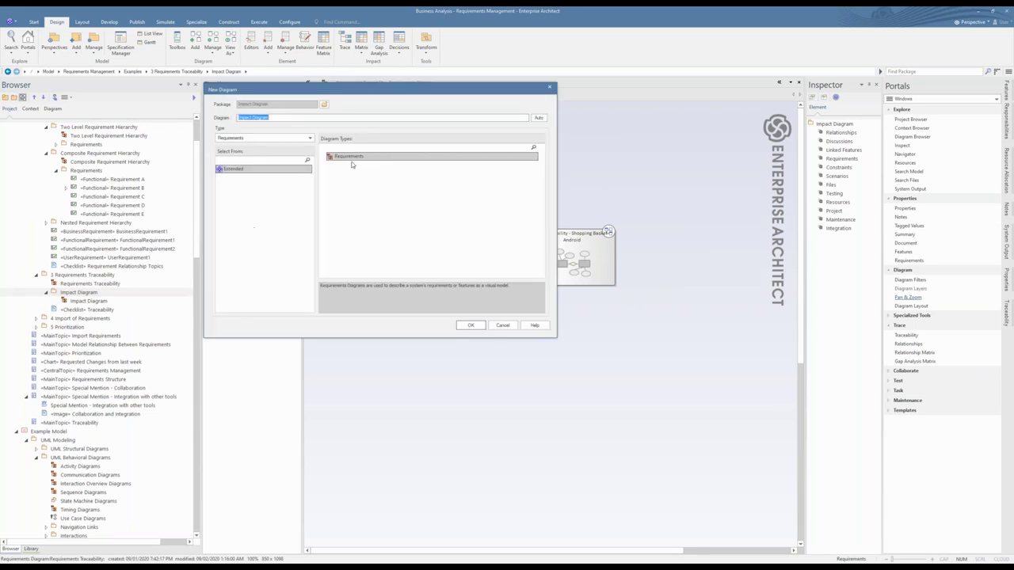
click(469, 325)
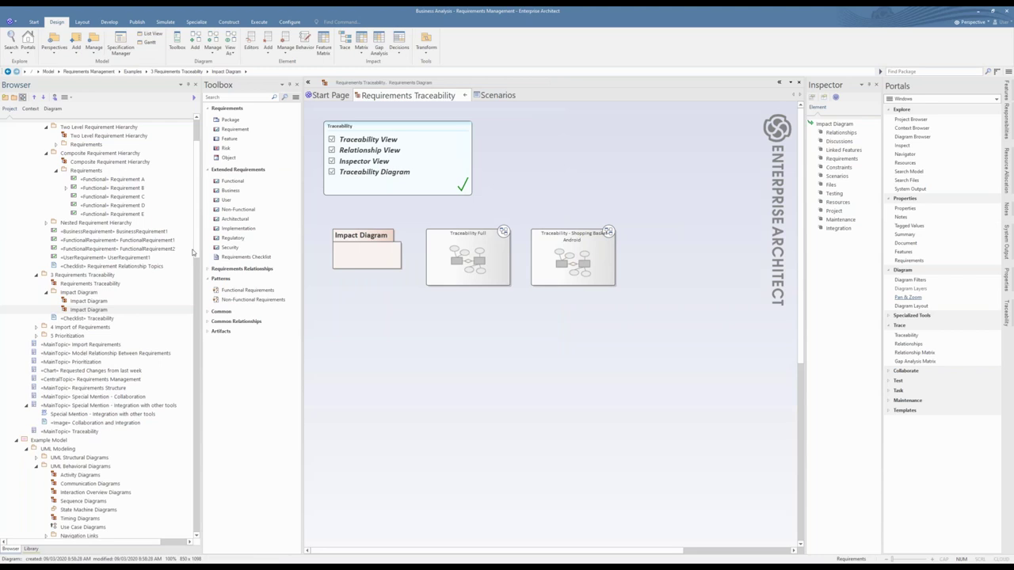
scroll(186, 396, down, 15)
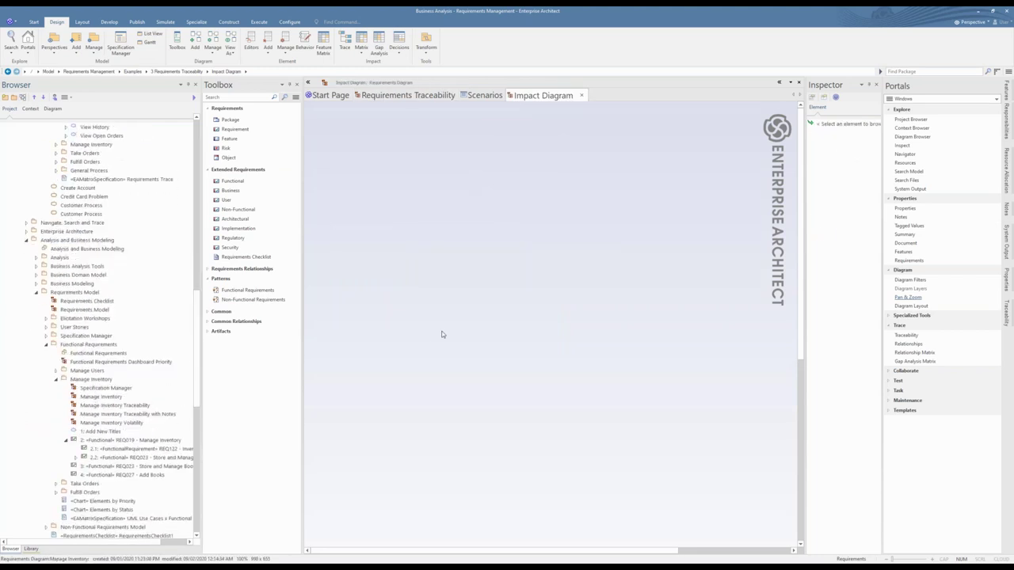
click(94, 126)
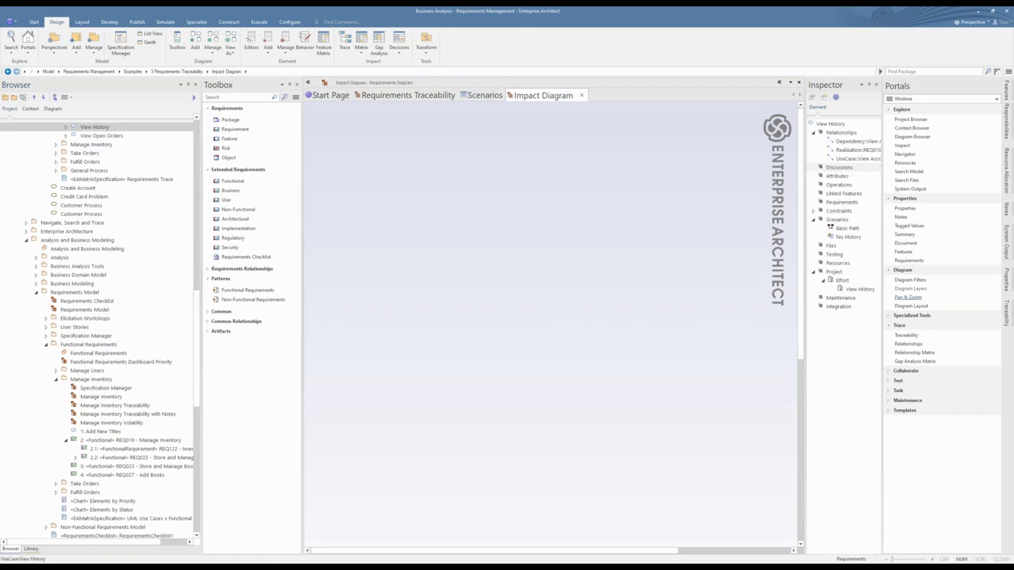
click(102, 396)
drag(102, 396, 507, 285)
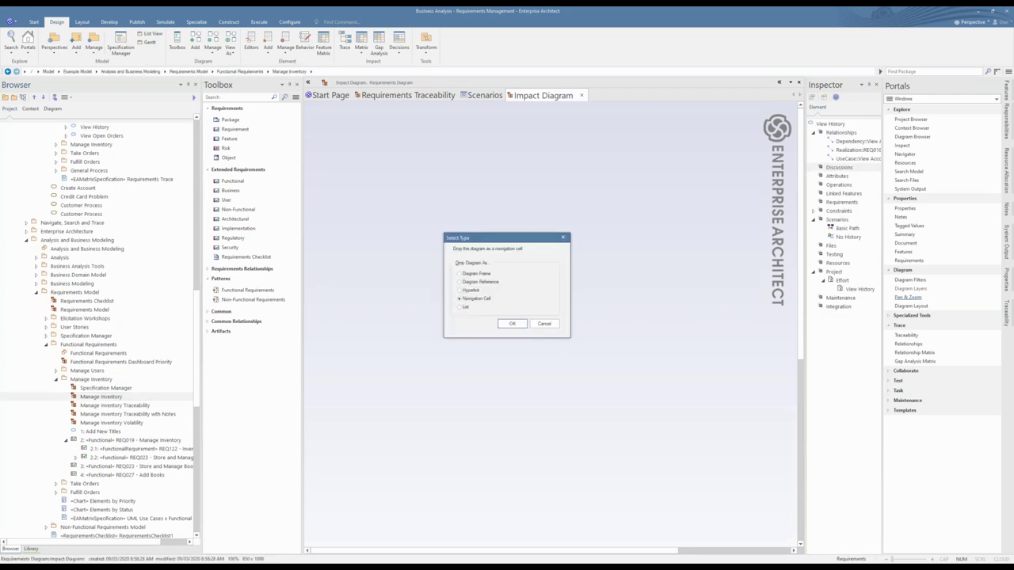
click(544, 323)
Place the functional requirement REQ019 - Manage Inventory on the new Impact Diagram as a link
click(130, 440)
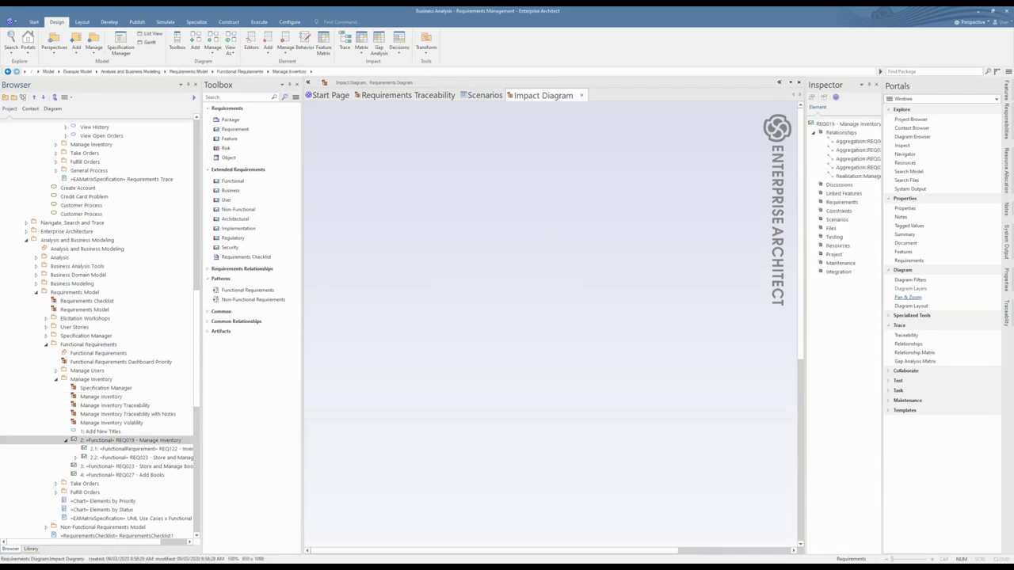
drag(582, 288, 582, 289)
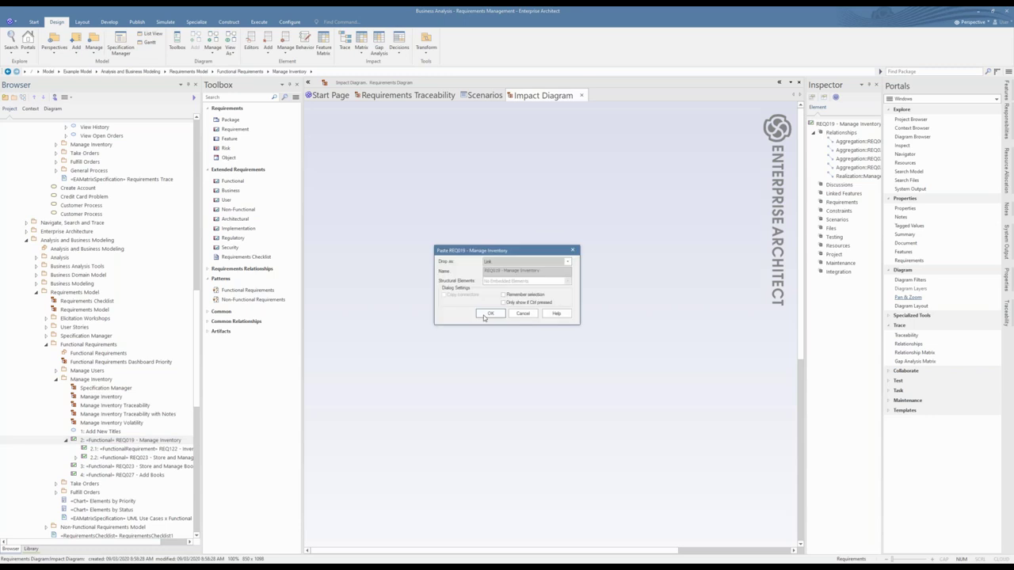
click(489, 314)
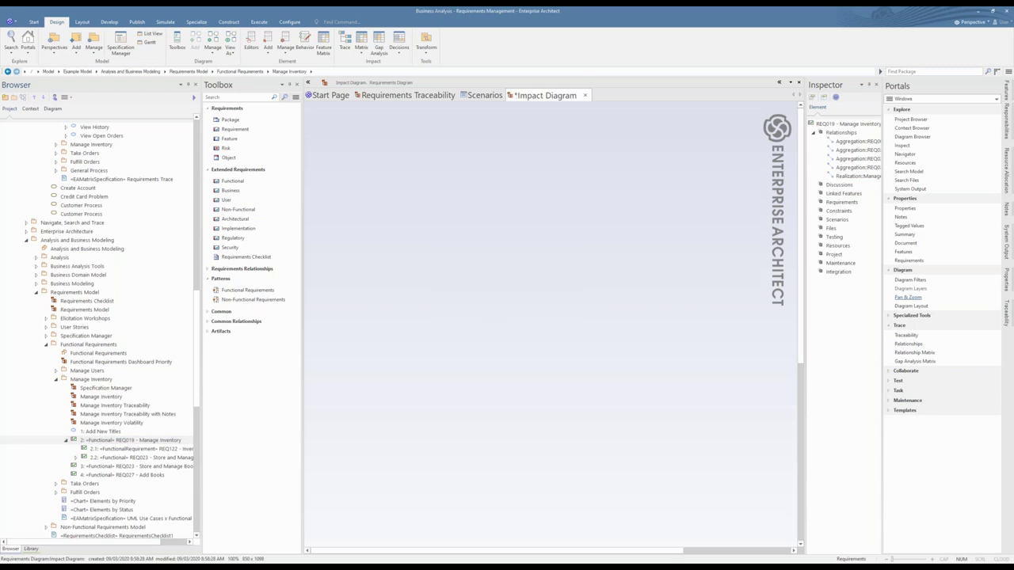
click(417, 370)
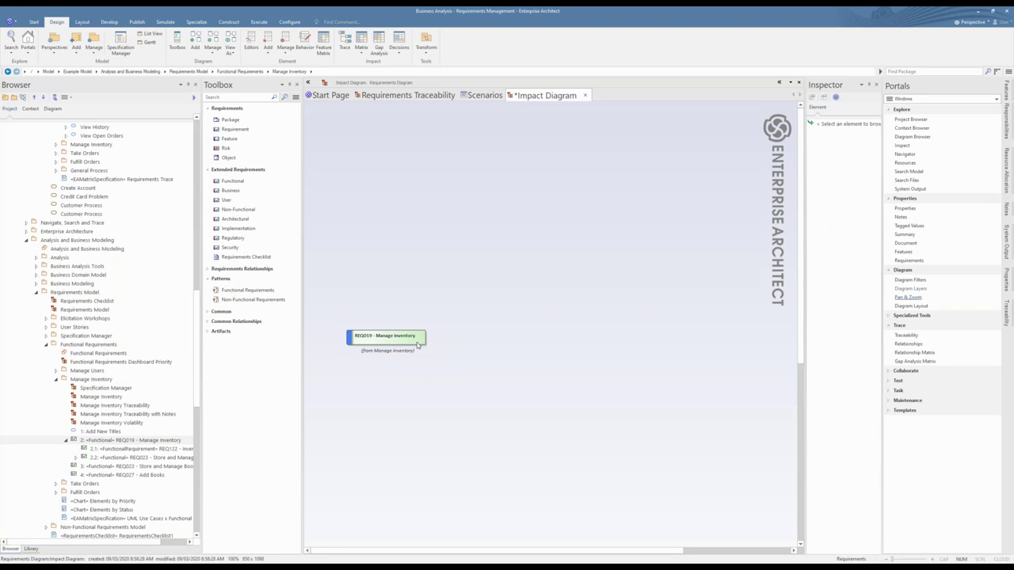
Insert all elements related to REQ019 - Manage Inventory within five levels into the Impact Diagram with automatic layout
right_click(414, 338)
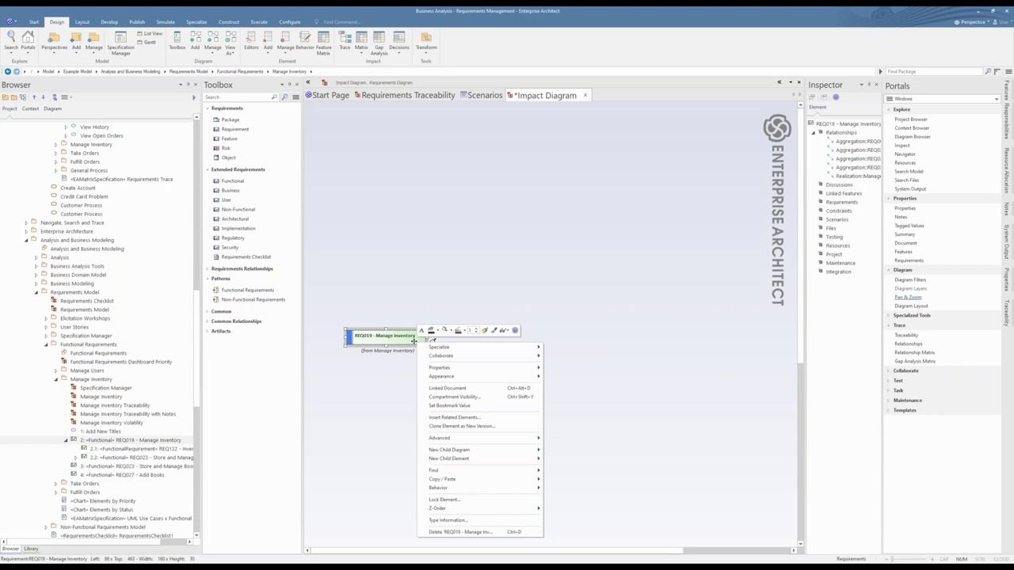
click(454, 417)
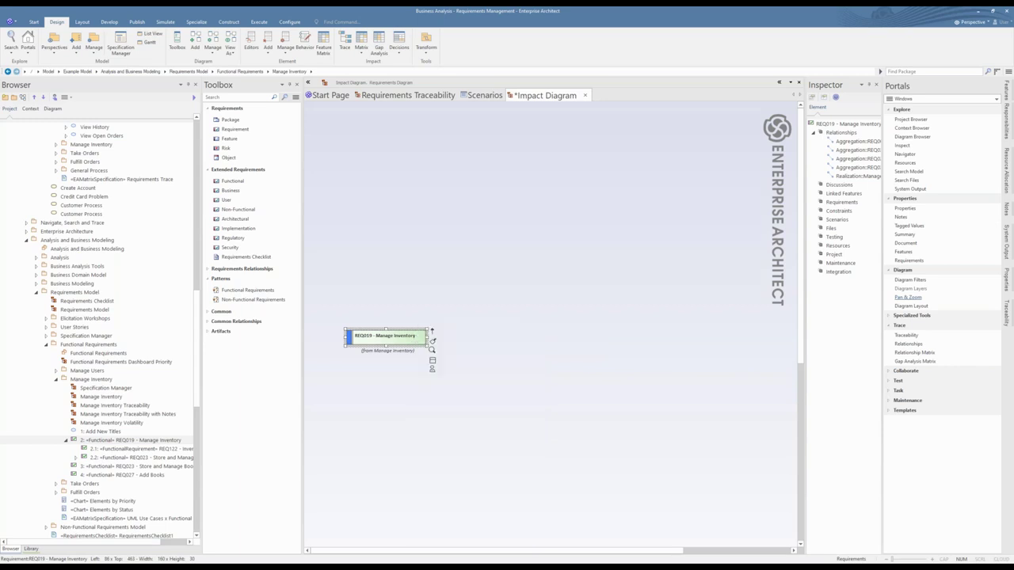
click(586, 179)
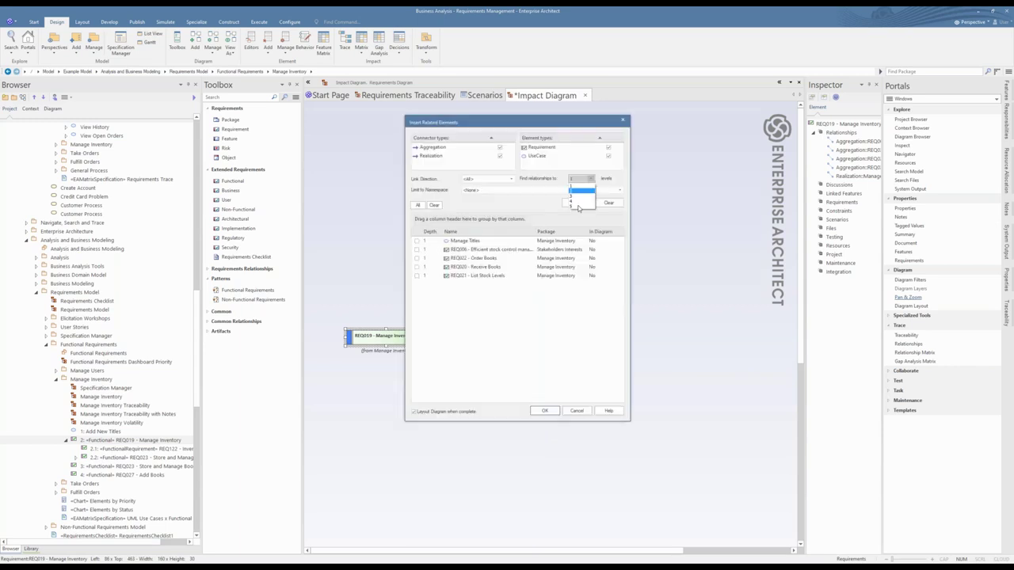
click(581, 206)
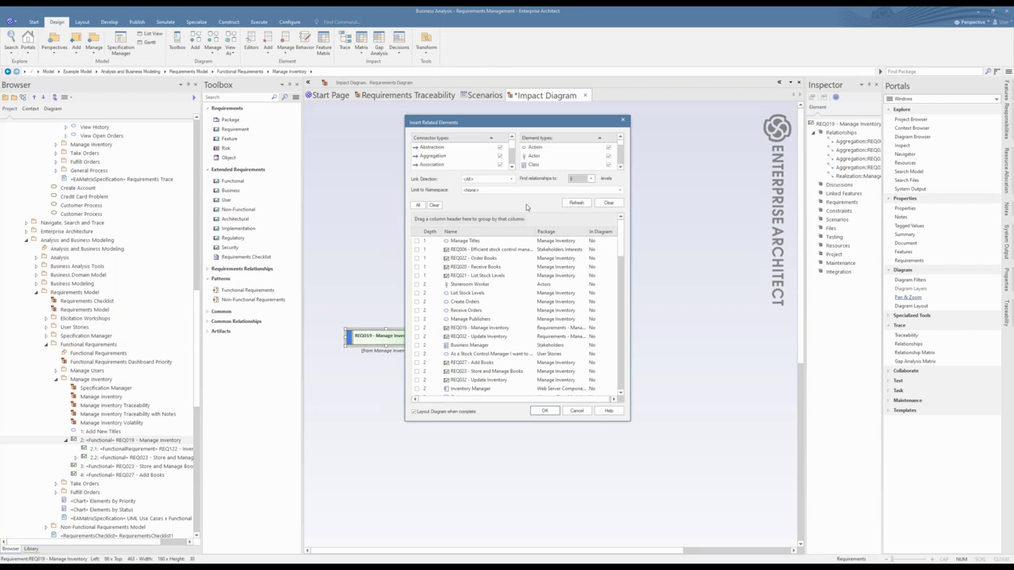
click(578, 203)
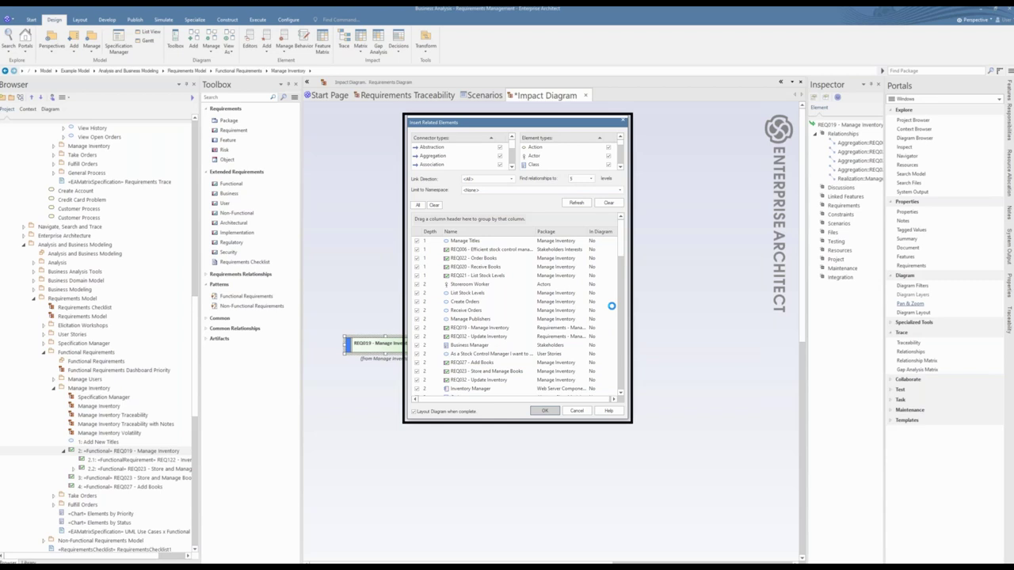
click(545, 411)
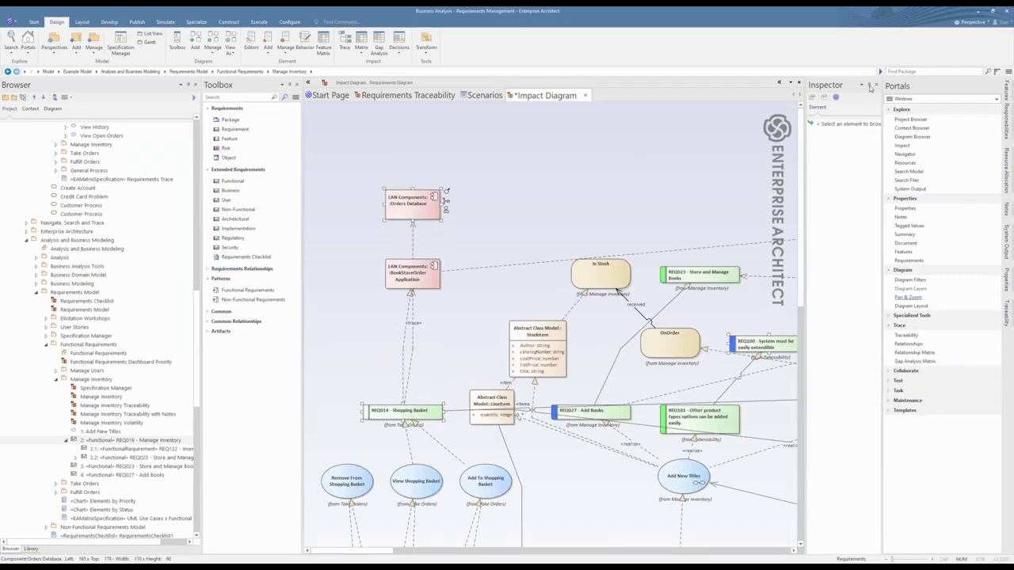
Auto-hide the Inspector window, look over the full extent of the Impact Diagram and save it
click(870, 85)
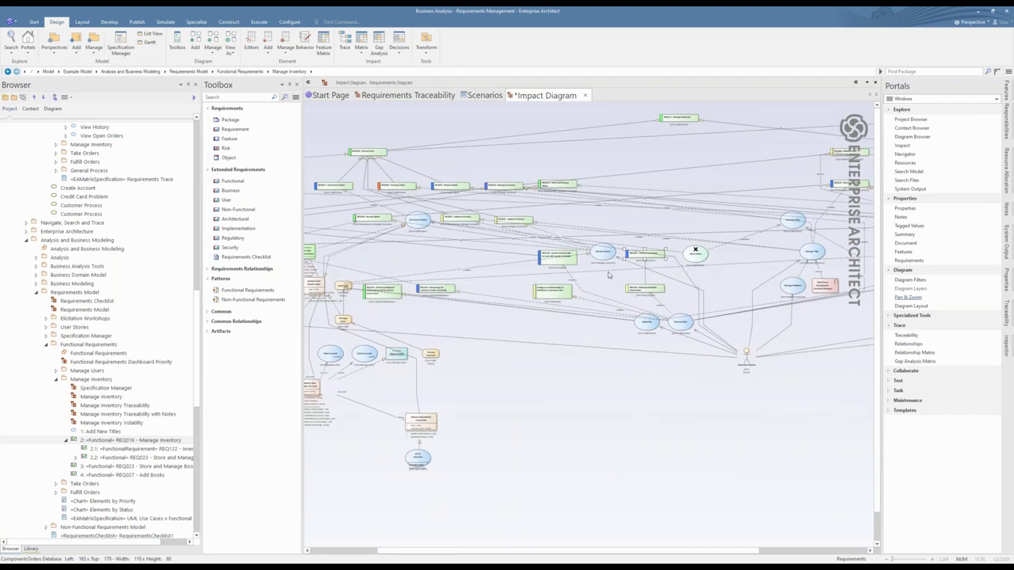
scroll(608, 275, down, 1)
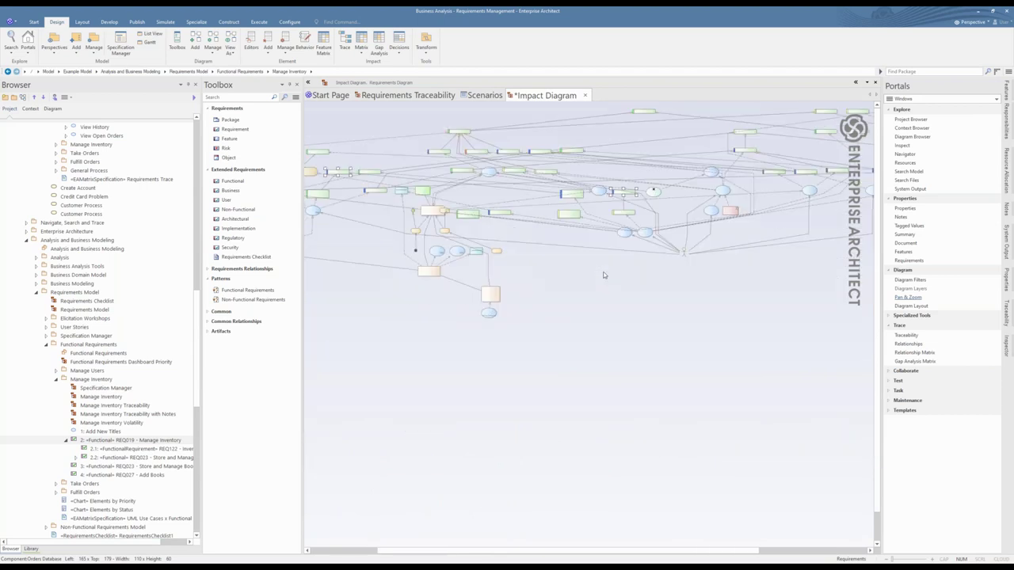
click(565, 553)
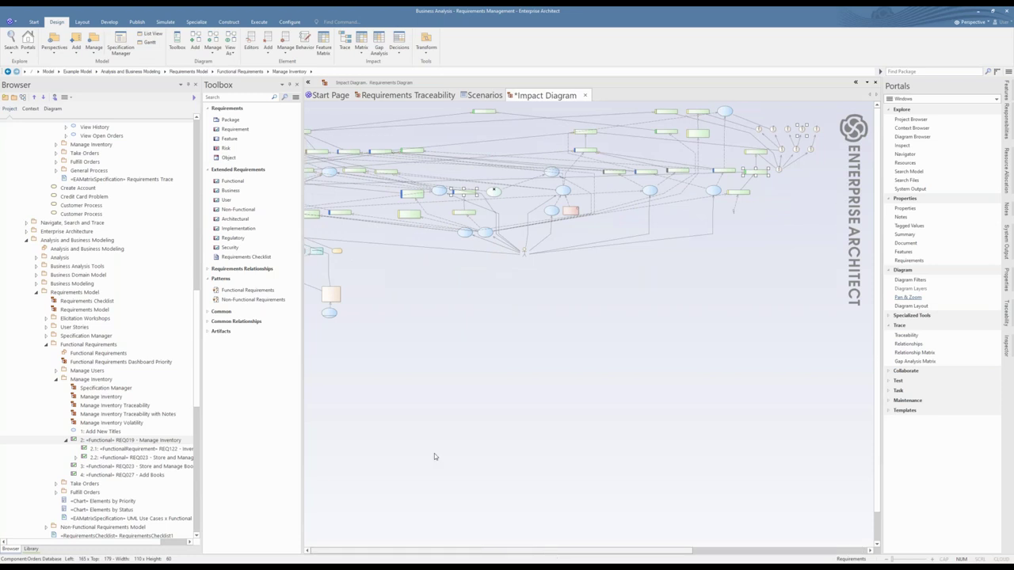
scroll(435, 456, left, 3)
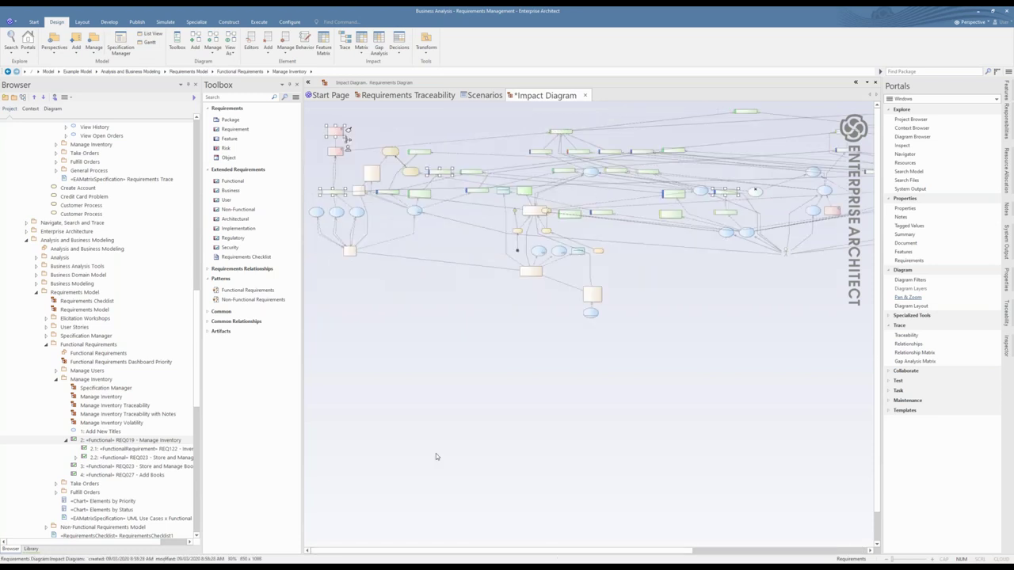
key(ctrl+s)
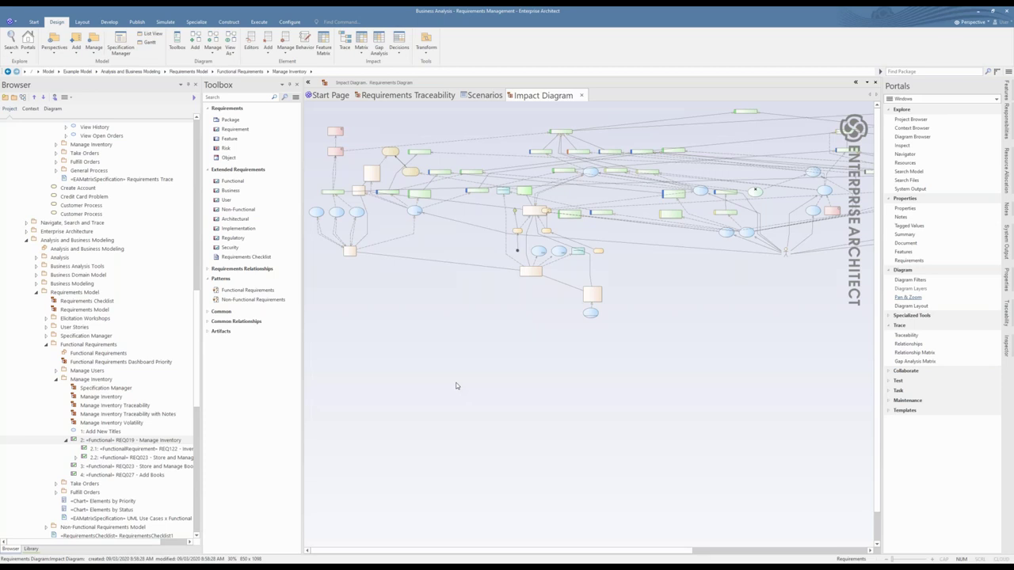
Close the Impact Diagram and the Requirements Traceability diagram to return to the Requirements Management mind map
click(456, 384)
scroll(456, 384, down, 1)
scroll(456, 386, up, 1)
click(581, 96)
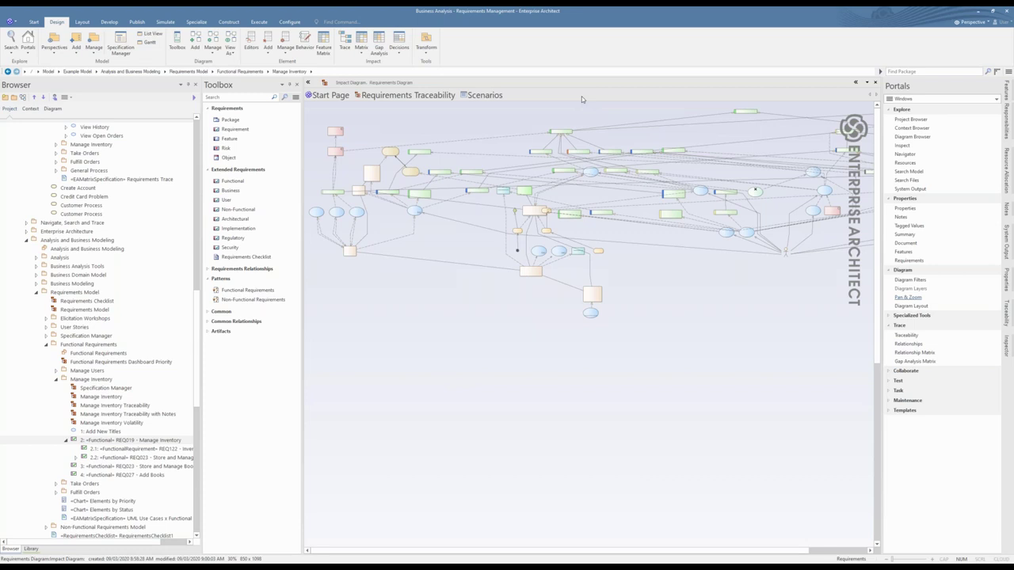
click(466, 96)
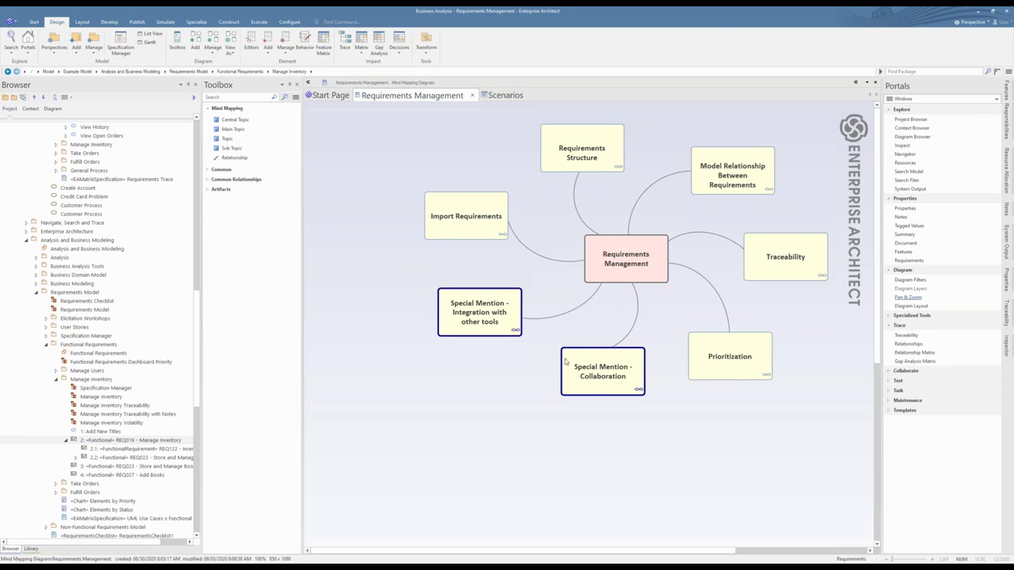
Open the Prioritization topic from the mind map and then its Backlog Prioritization Kanban diagram
click(730, 365)
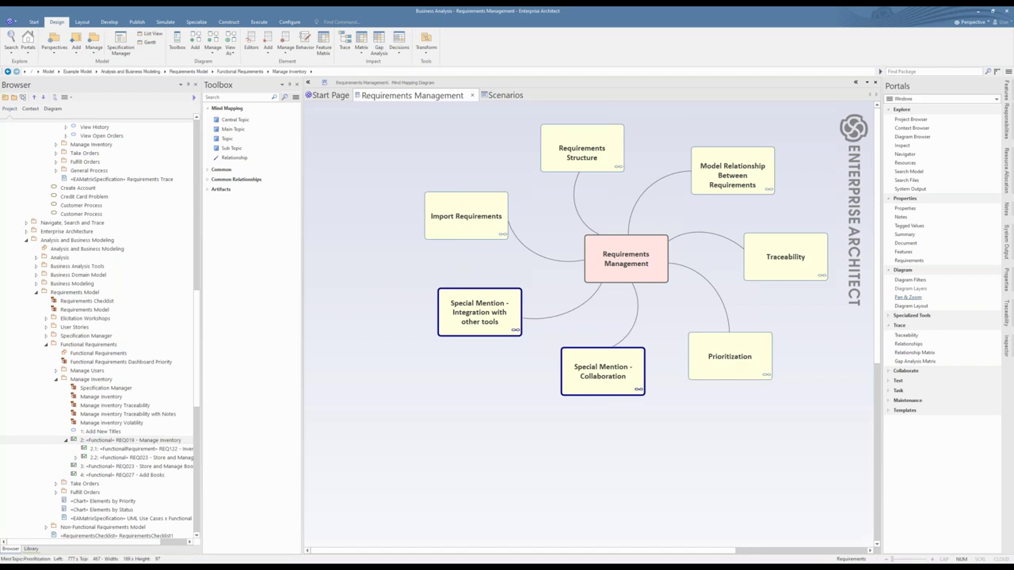
double_click(730, 358)
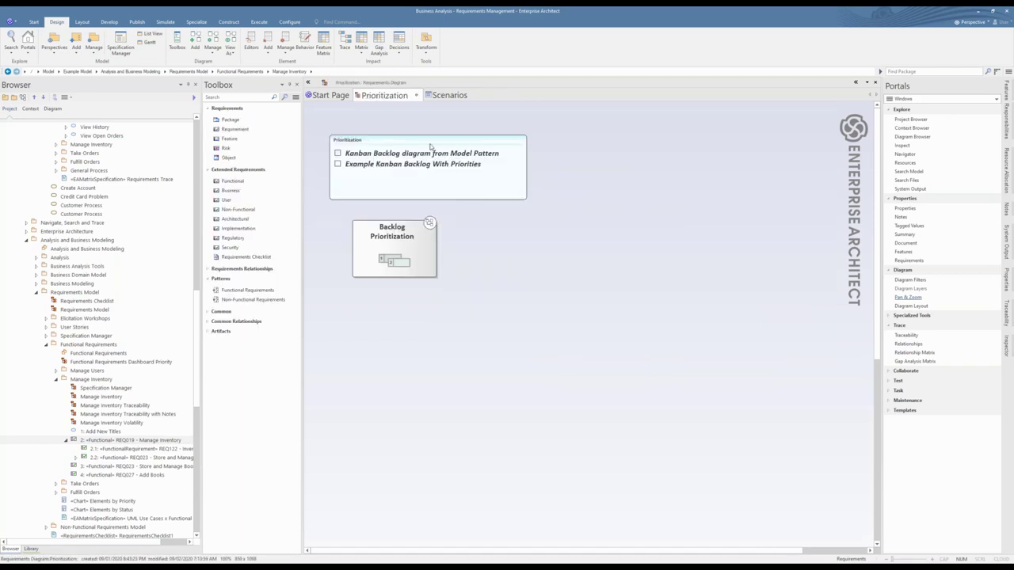
double_click(391, 251)
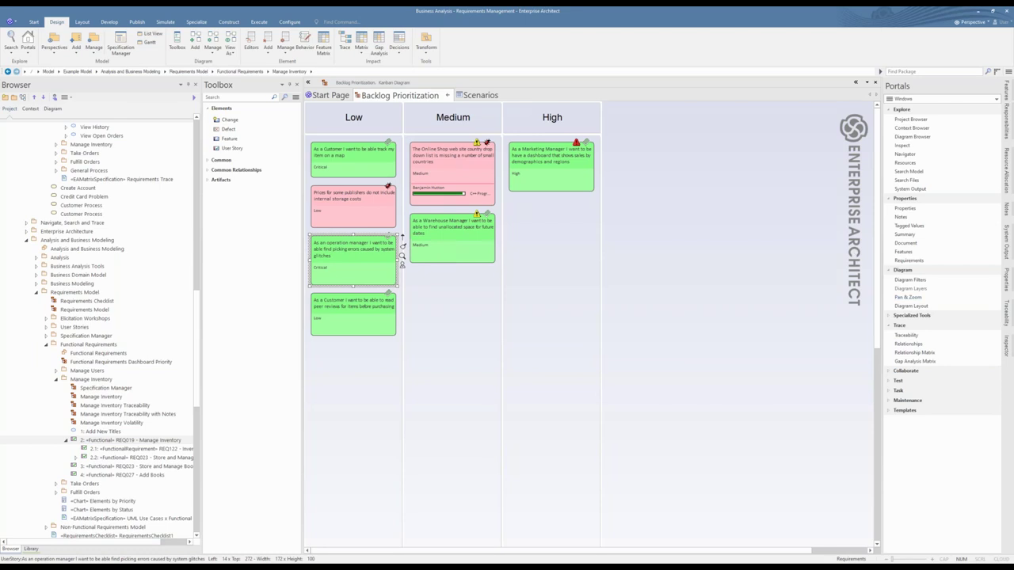
Pin the Properties window open and select the Priority property of the operation manager user story about picking errors
mouse_move(1010, 279)
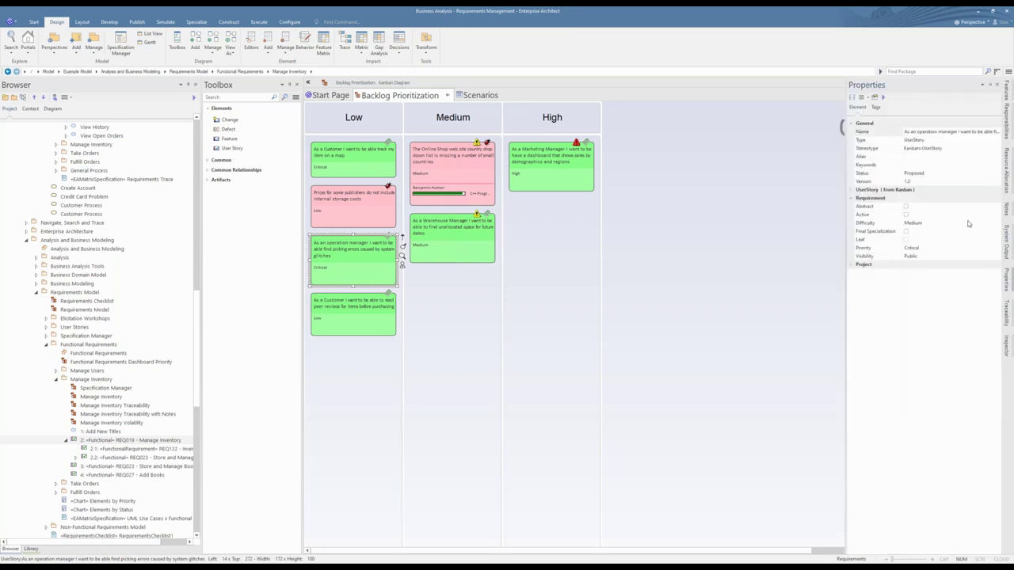
click(990, 86)
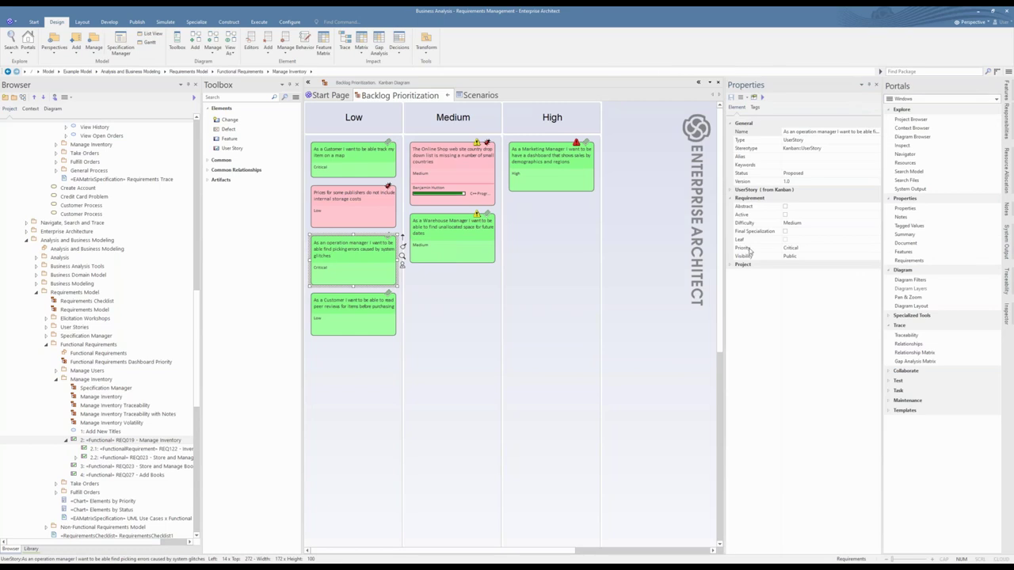
click(807, 248)
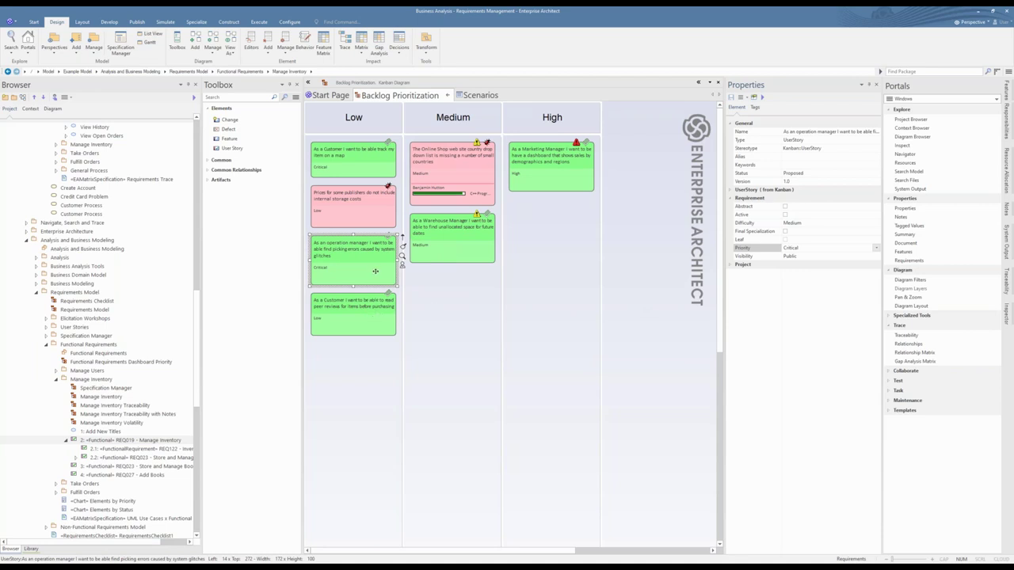
Move the defect about publisher prices not including internal storage costs from the Low lane to the High lane
click(363, 215)
drag(356, 212, 556, 228)
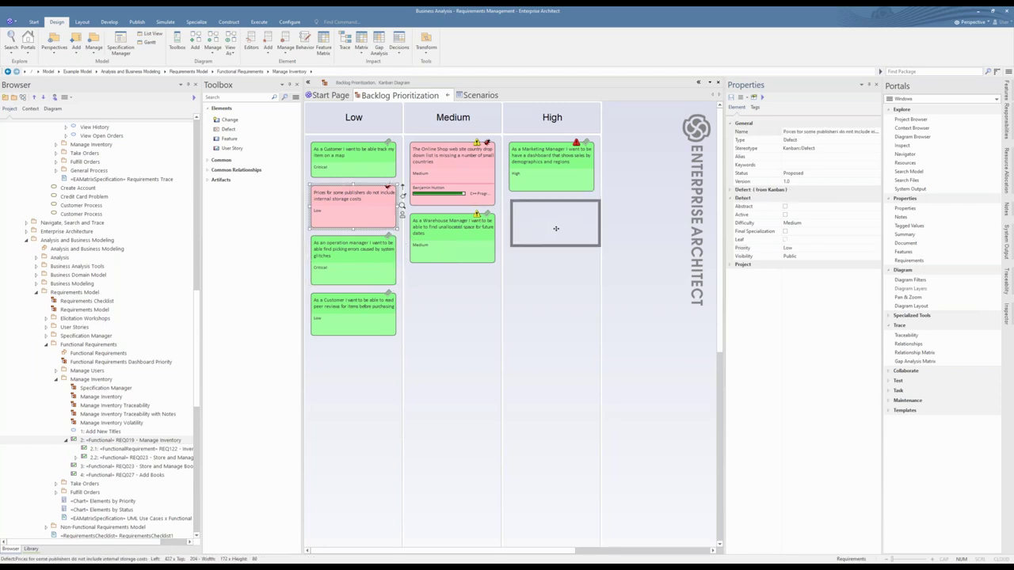
drag(556, 228, 556, 228)
click(624, 246)
click(581, 229)
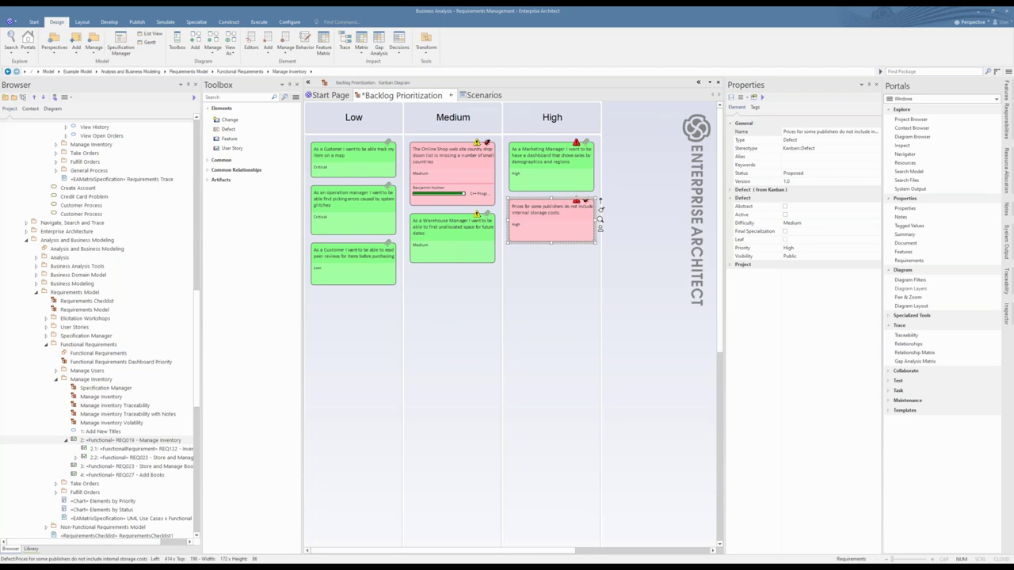
Close the Backlog Prioritization diagram and check off Example Kanban Backlog With Priorities in the Prioritization checklist
click(451, 95)
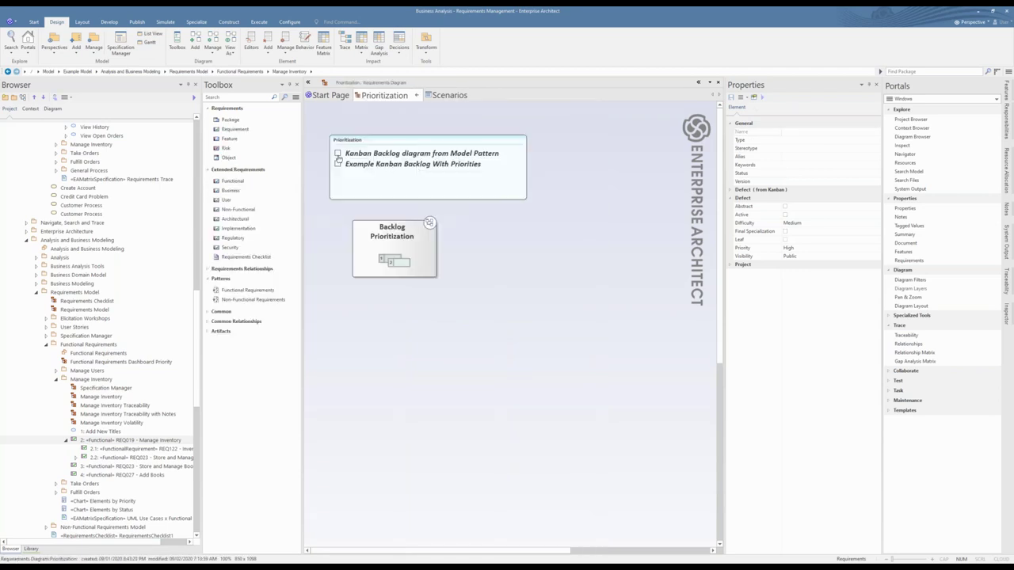
click(339, 160)
click(338, 163)
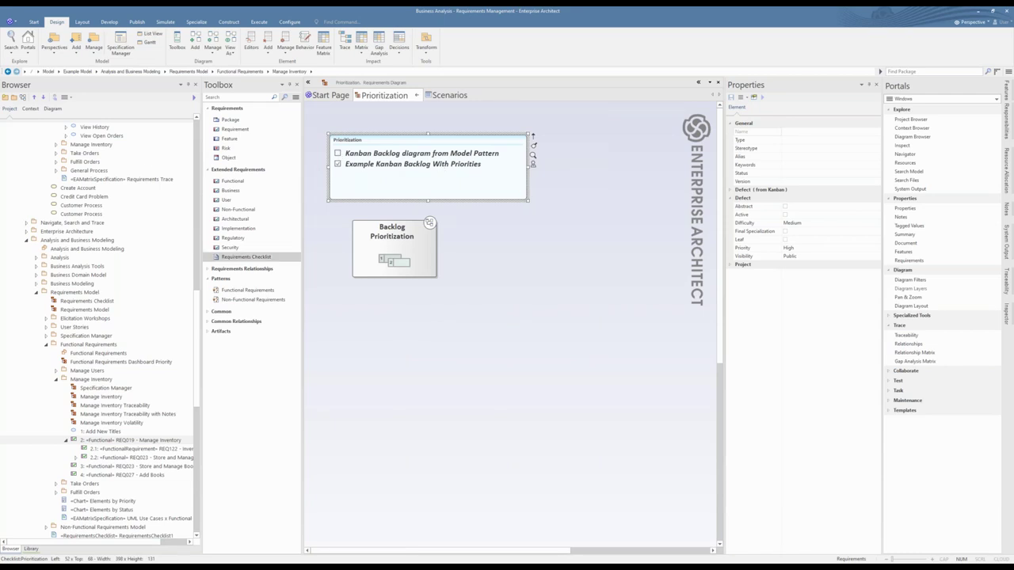
Collapse the 2 Requirement Relationships package in the Browser and open the Model Wizard for the Examples package
scroll(193, 206, down, 10)
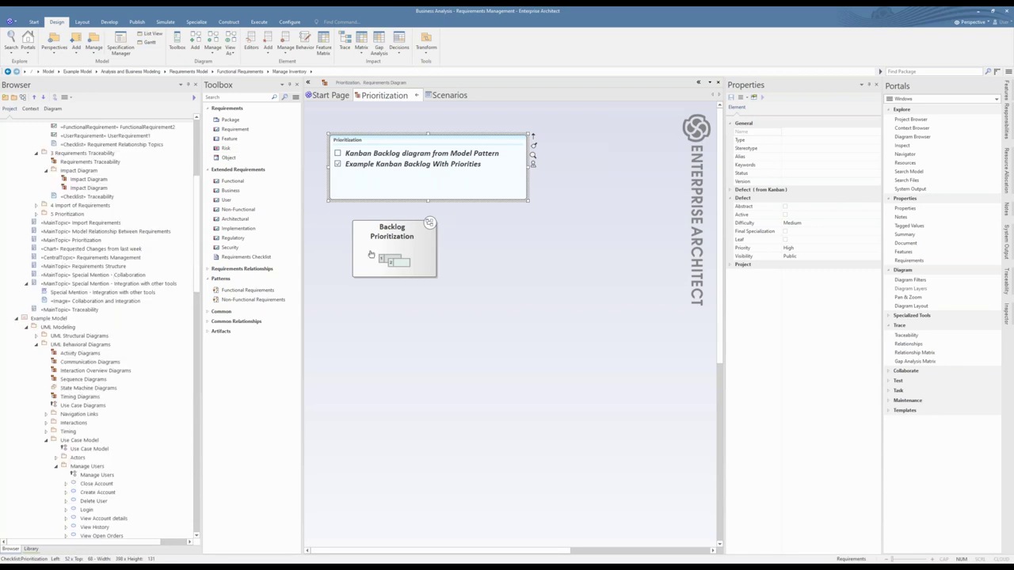
scroll(199, 186, up, 1)
scroll(199, 186, up, 7)
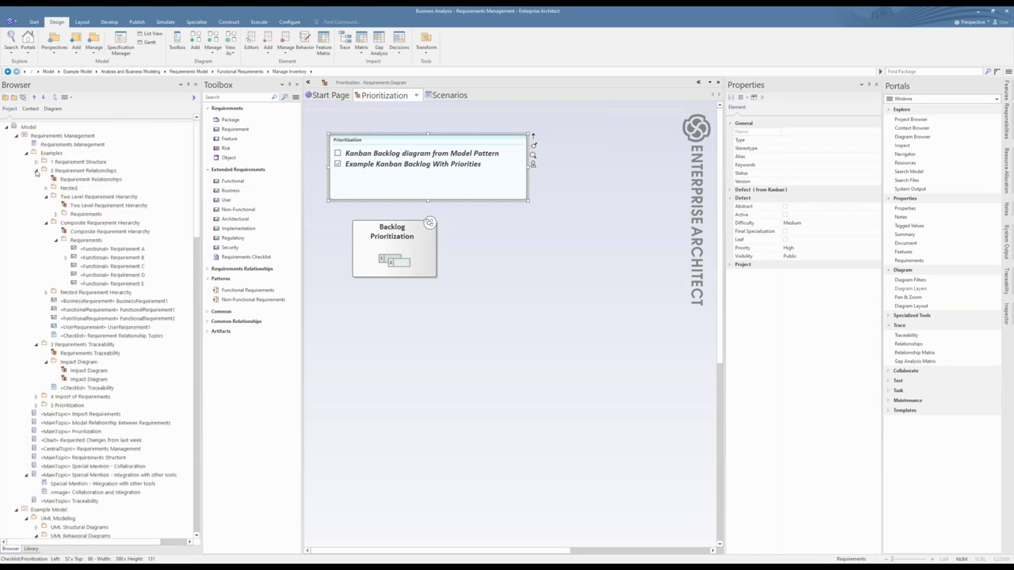
click(36, 171)
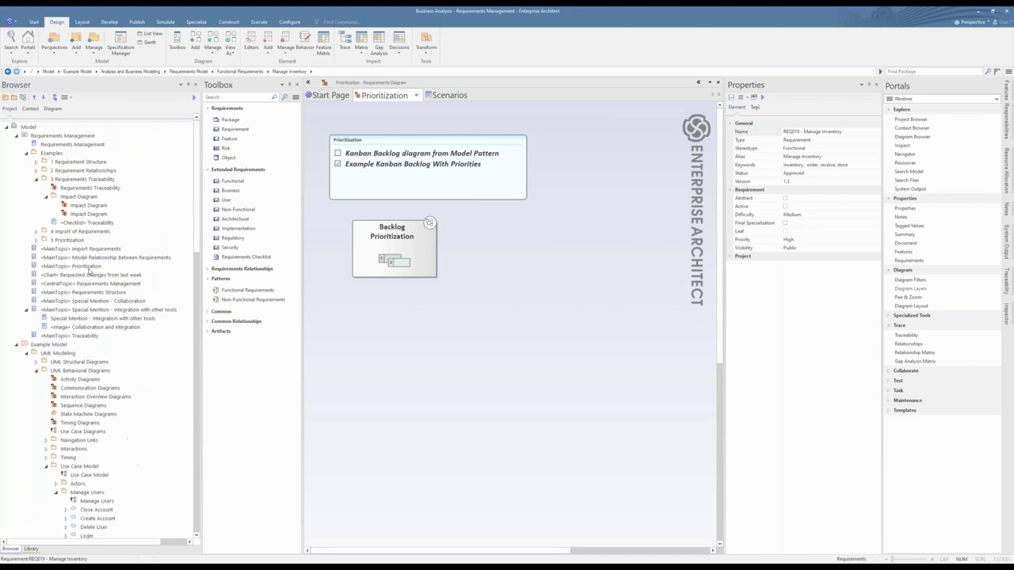
click(89, 269)
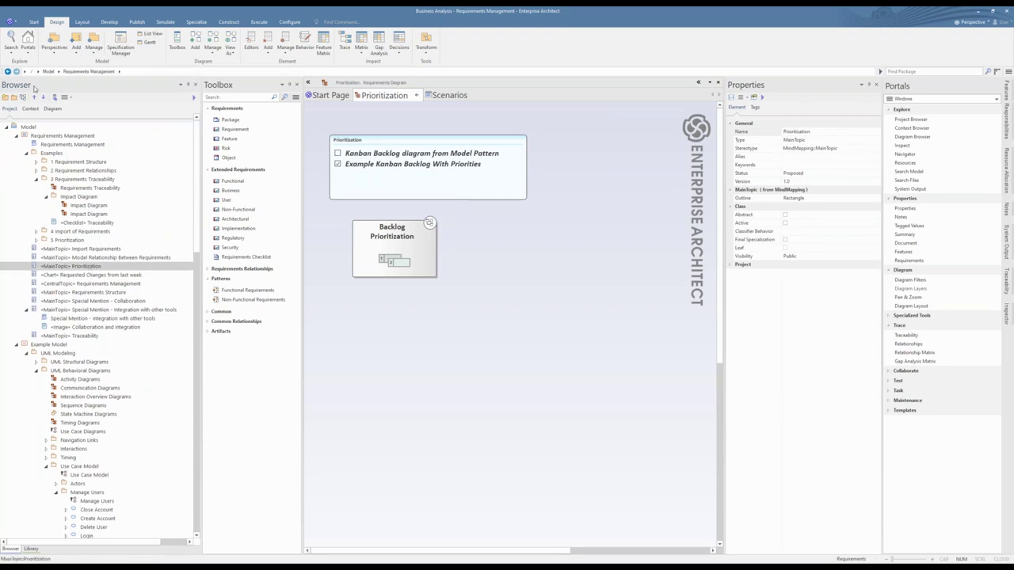
click(39, 154)
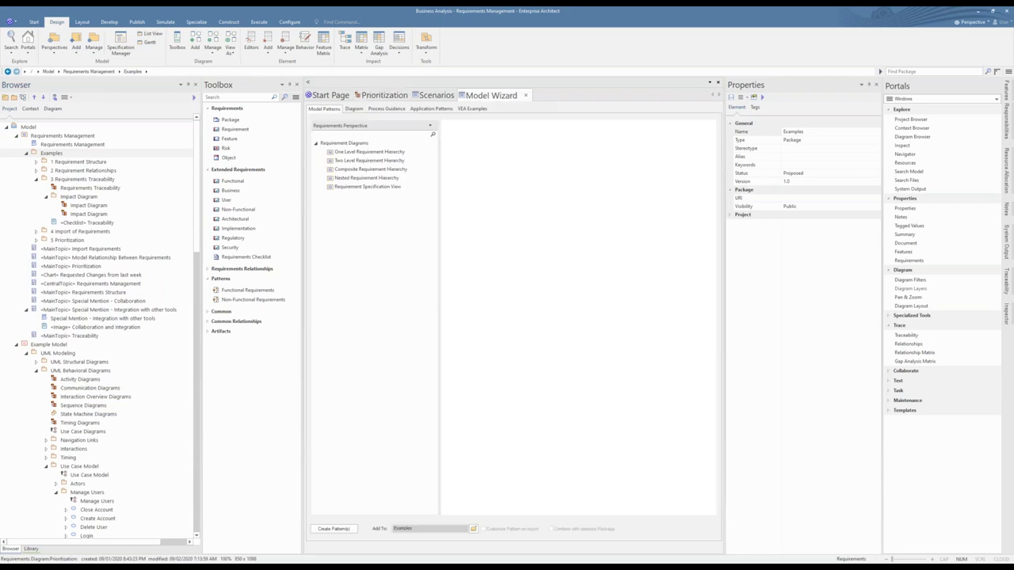
Search the model patterns for Kanban and view the process guidance list
text(kan)
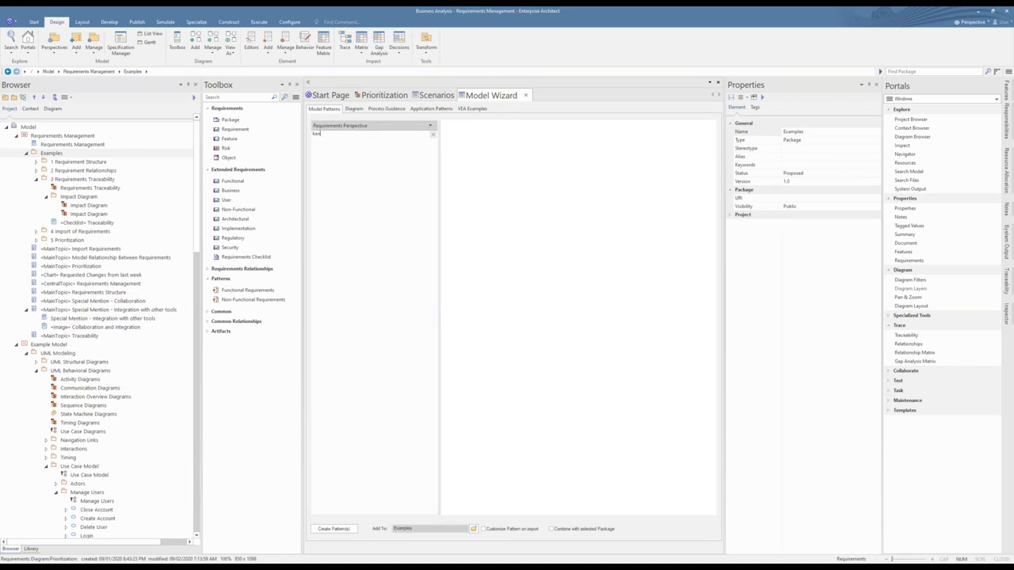
text(banan)
click(369, 109)
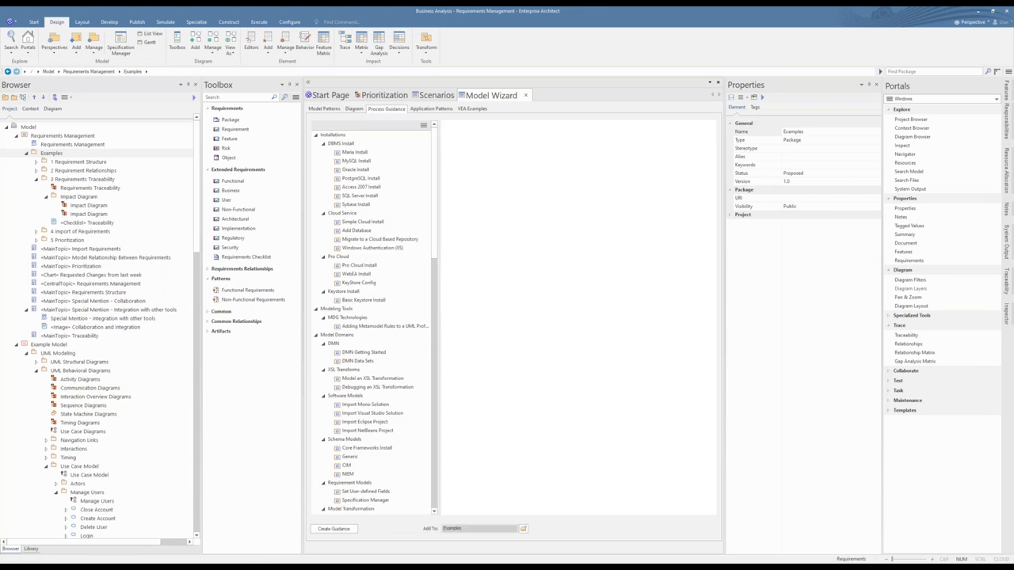
Create a Kanban Backlog diagram in the Examples package, choosing the Kanban perspective as diagram type
click(354, 109)
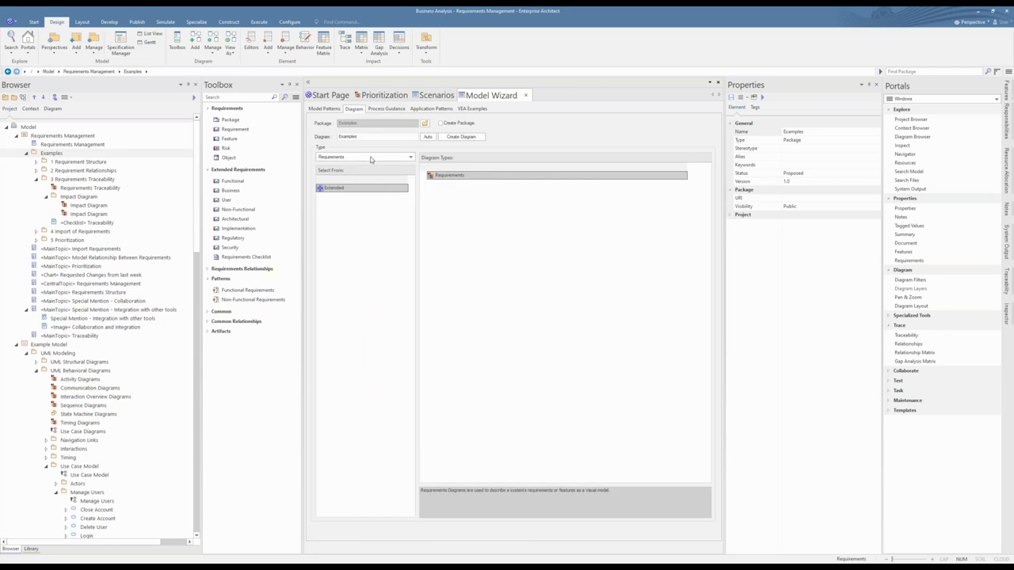
click(368, 158)
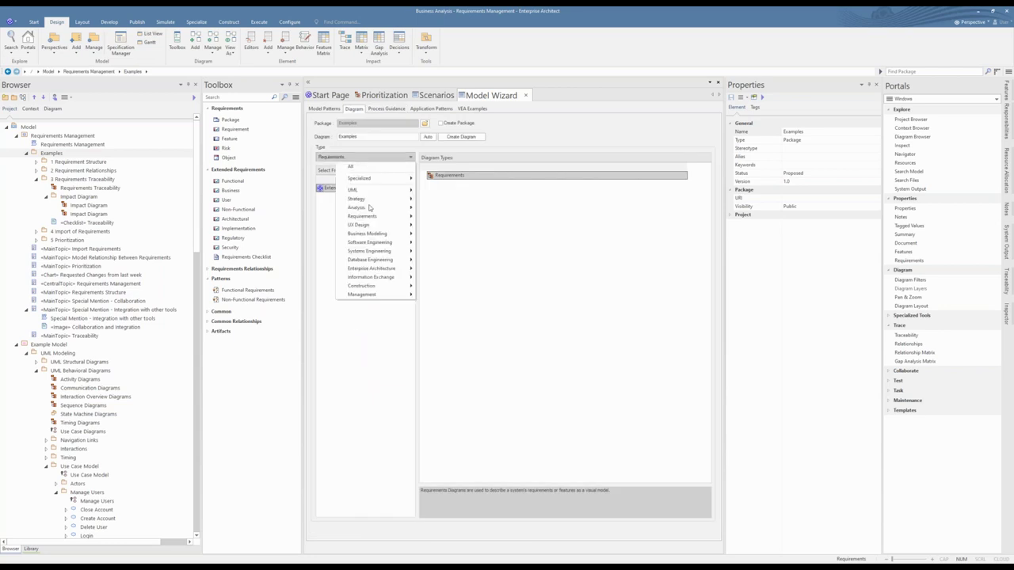
mouse_move(369, 224)
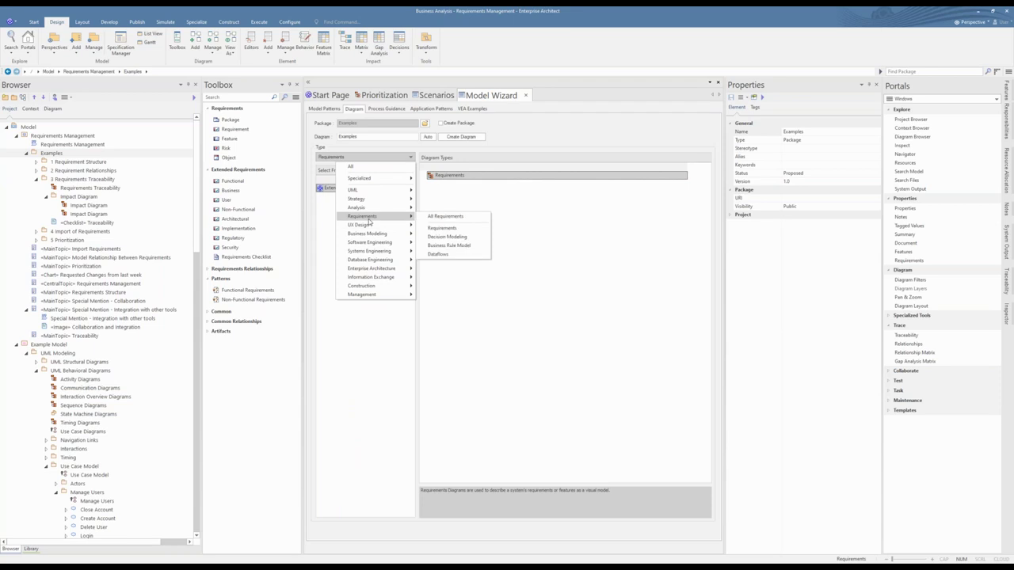
mouse_move(365, 286)
click(431, 308)
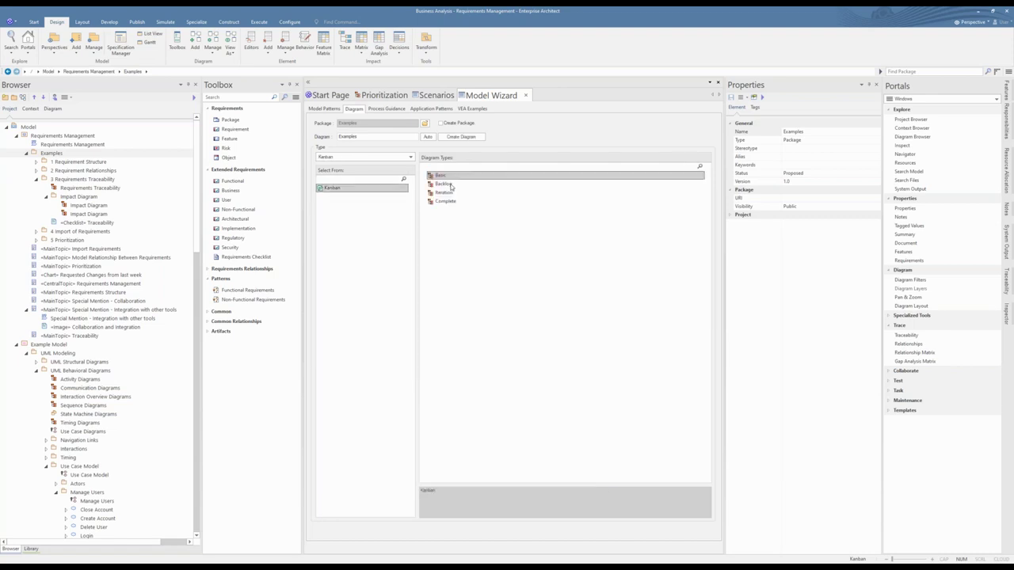
click(451, 185)
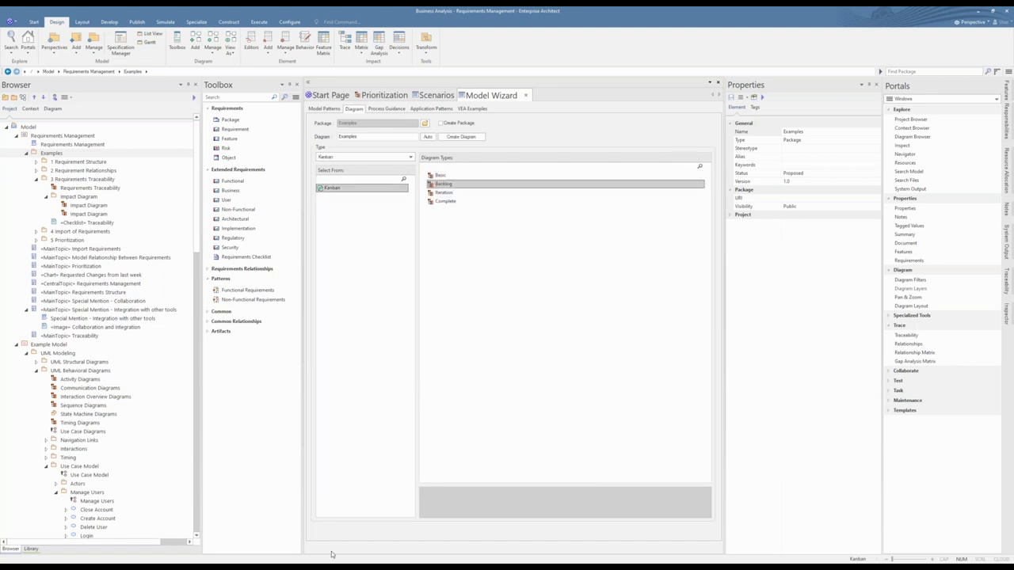
click(461, 137)
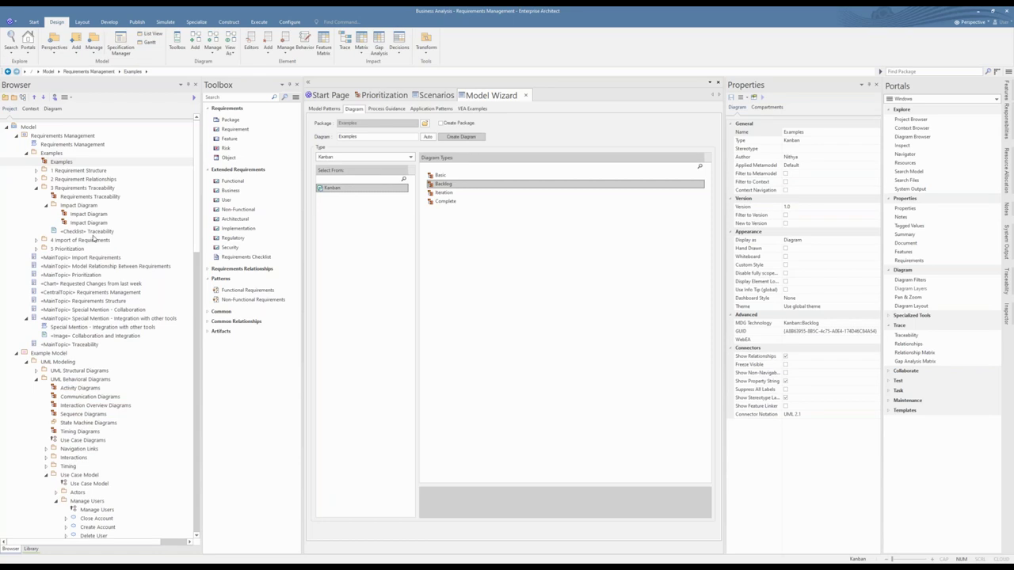
Create another Kanban Backlog diagram in the Kanban Model Patterns package under 5 Prioritization
click(36, 249)
click(47, 267)
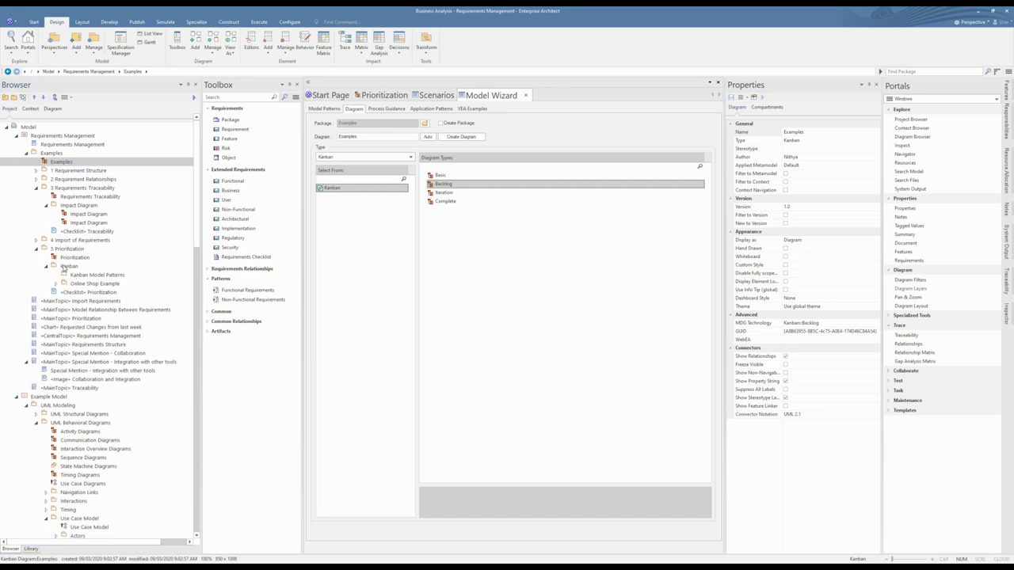
click(66, 265)
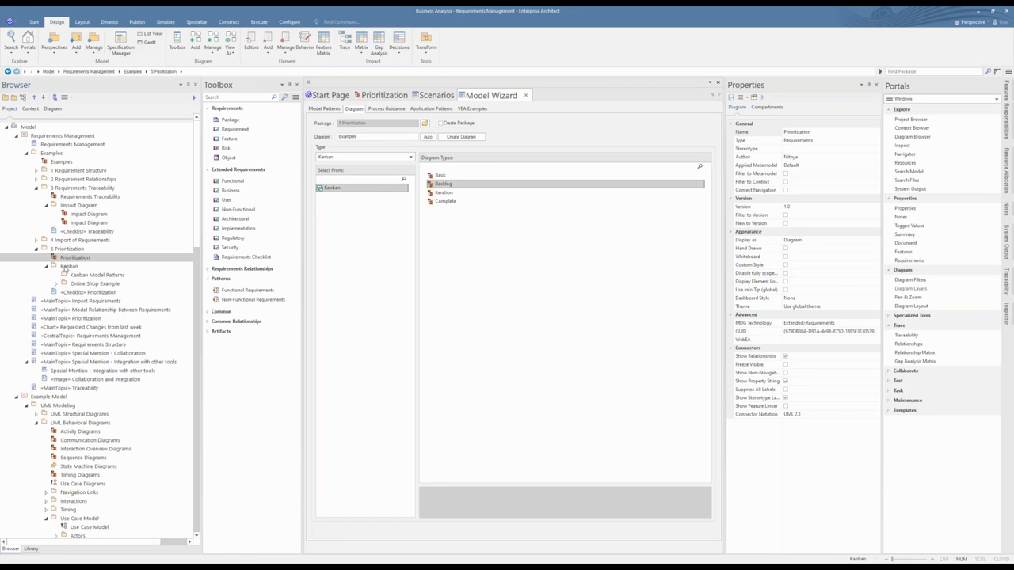
click(66, 267)
click(92, 274)
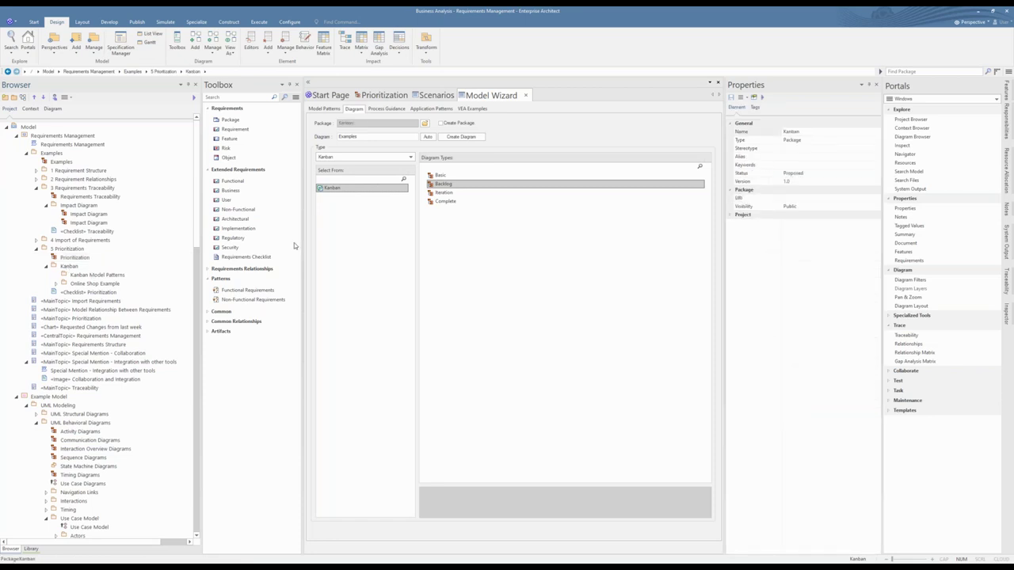
click(446, 139)
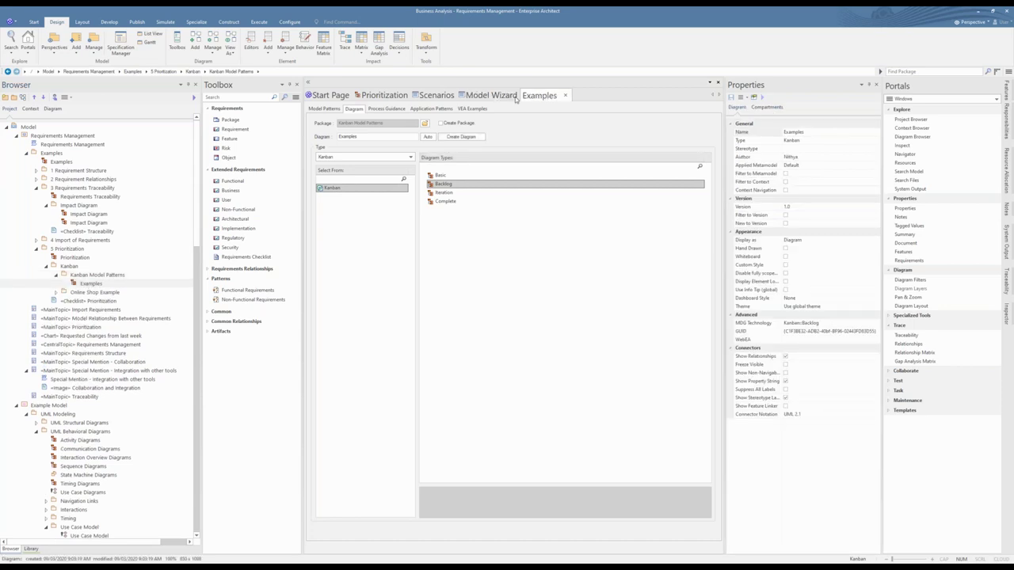
Close the Model Wizard and check off Kanban Backlog diagram from Model Pattern in the Prioritization checklist
click(526, 96)
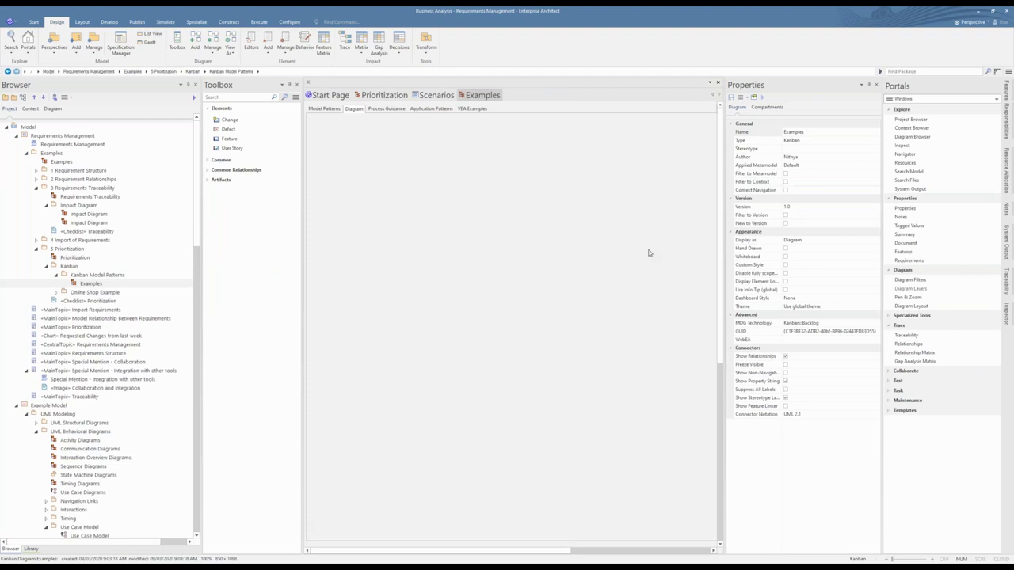
click(383, 95)
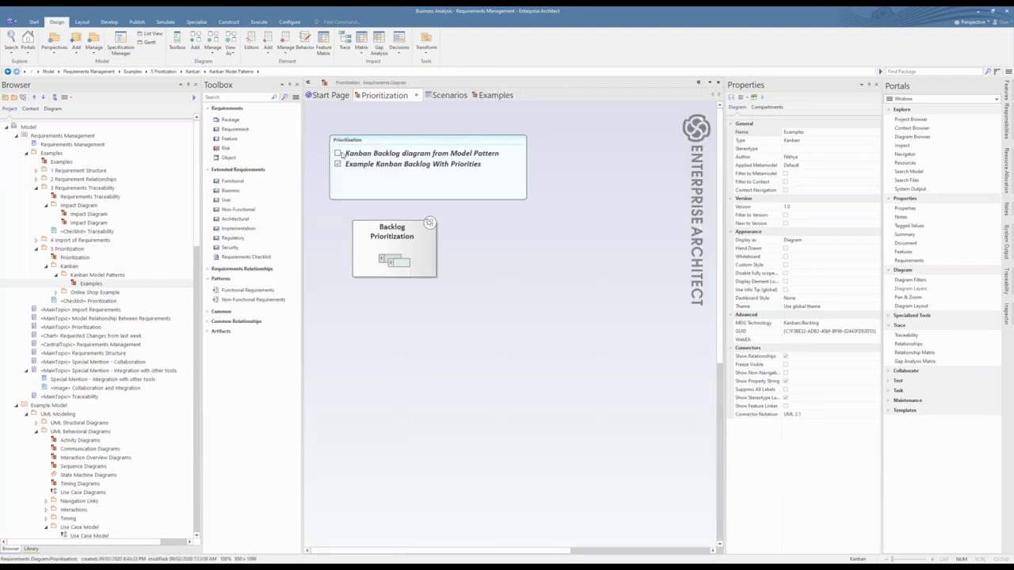
click(339, 153)
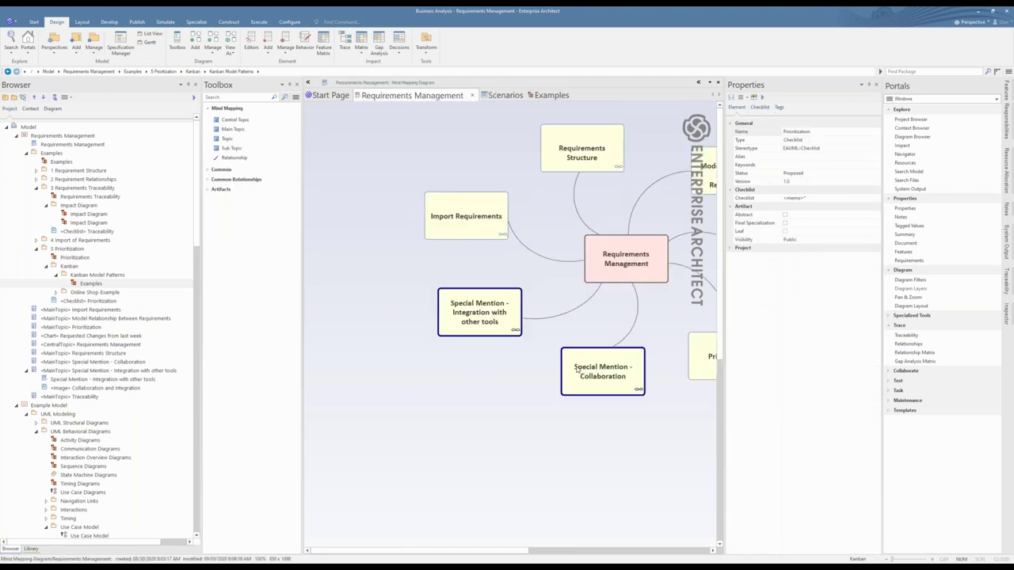
View the diagram linked to the Special Mention - Integration with other tools topic, then close it
scroll(566, 552, right, 2)
scroll(566, 552, right, 1)
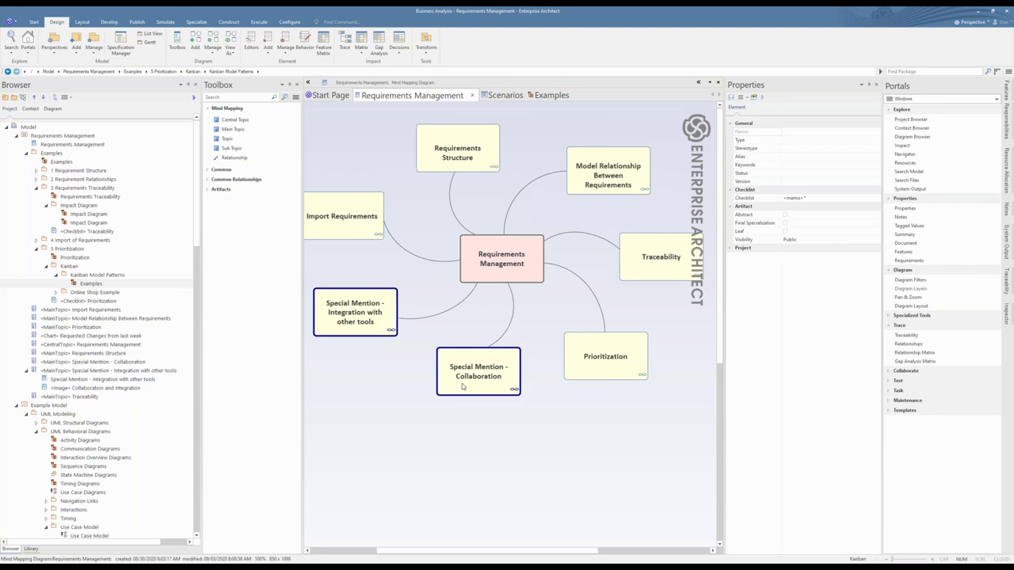
click(372, 331)
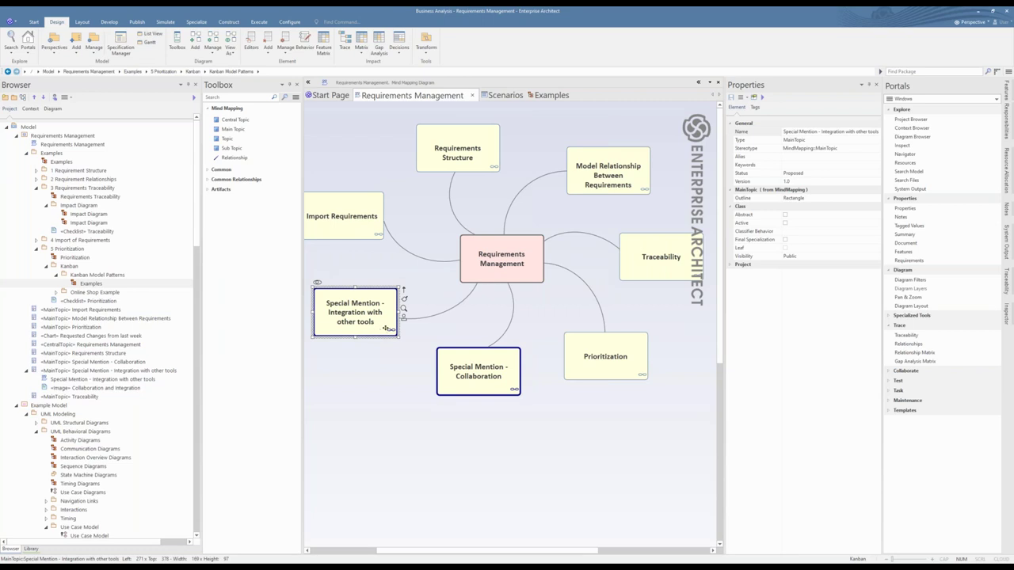
double_click(388, 328)
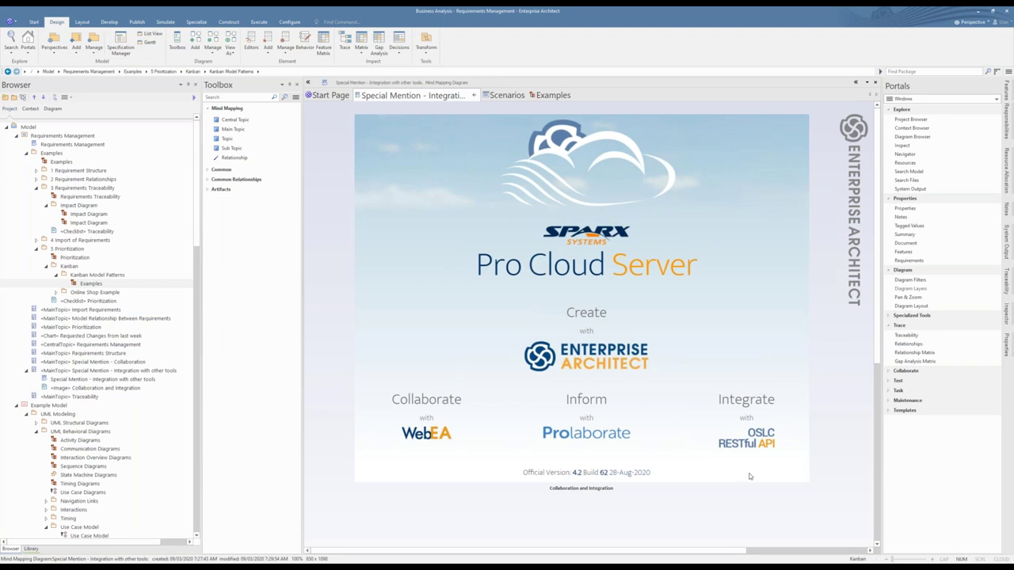
click(474, 95)
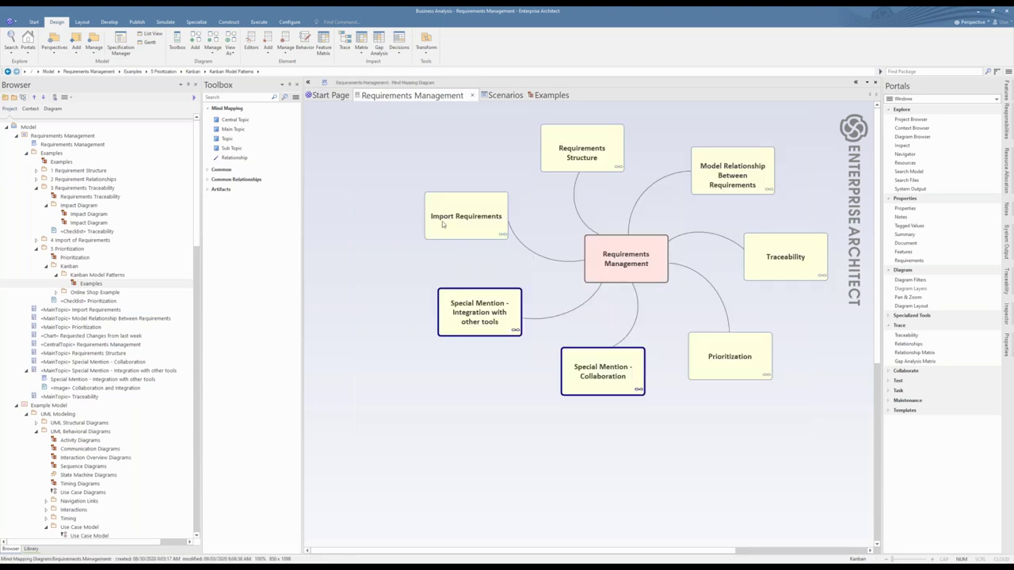
Open the diagram linked to the Import Requirements topic, saving the changes to the Requirements Management mind map
click(443, 224)
key(ctrl+F4)
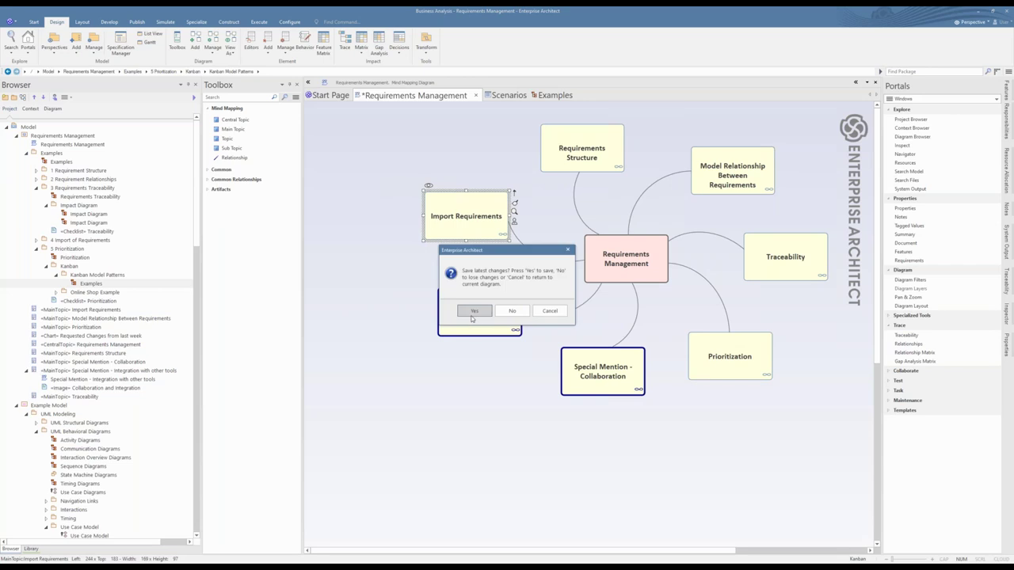
click(473, 316)
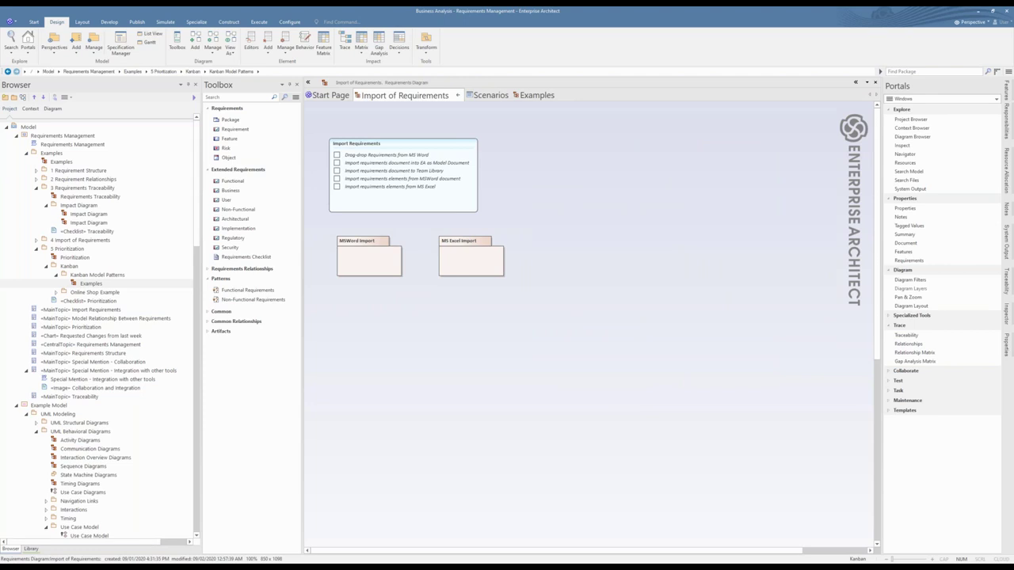
Switch to File Explorer, move its window off the checklist and open the Sales Automation folder to look at its files
key(alt+Tab)
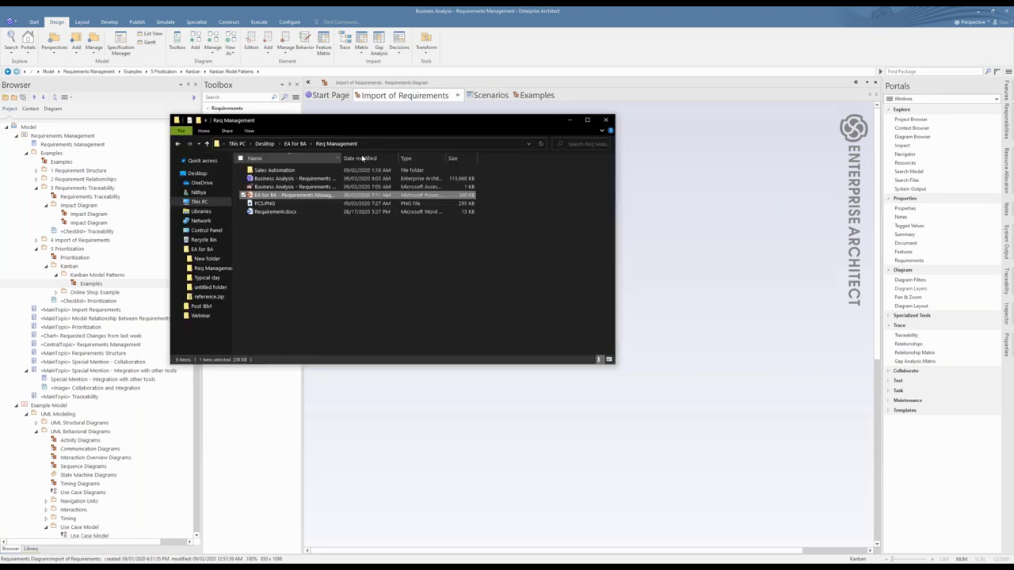
drag(493, 126, 771, 231)
double_click(552, 280)
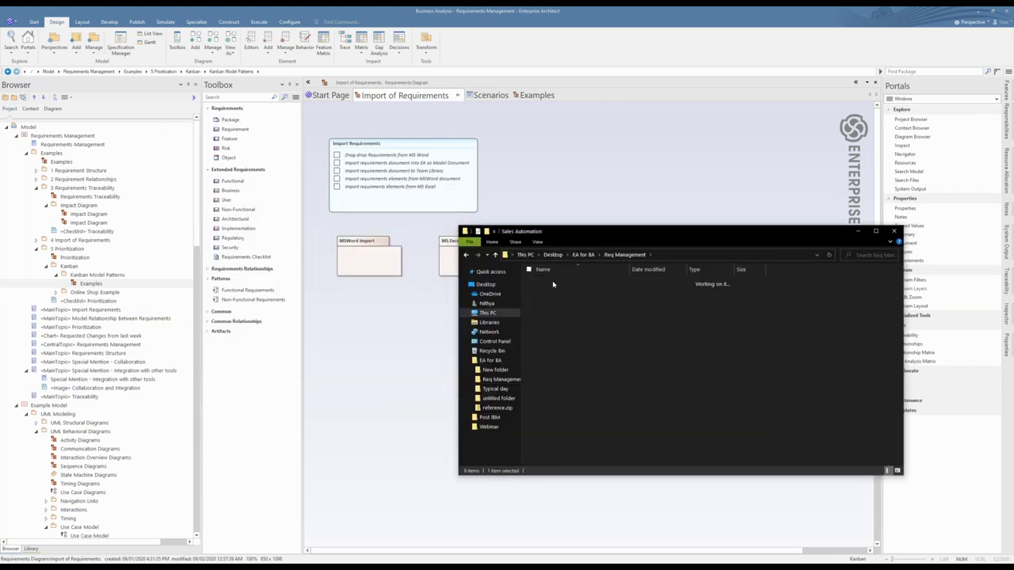
click(582, 298)
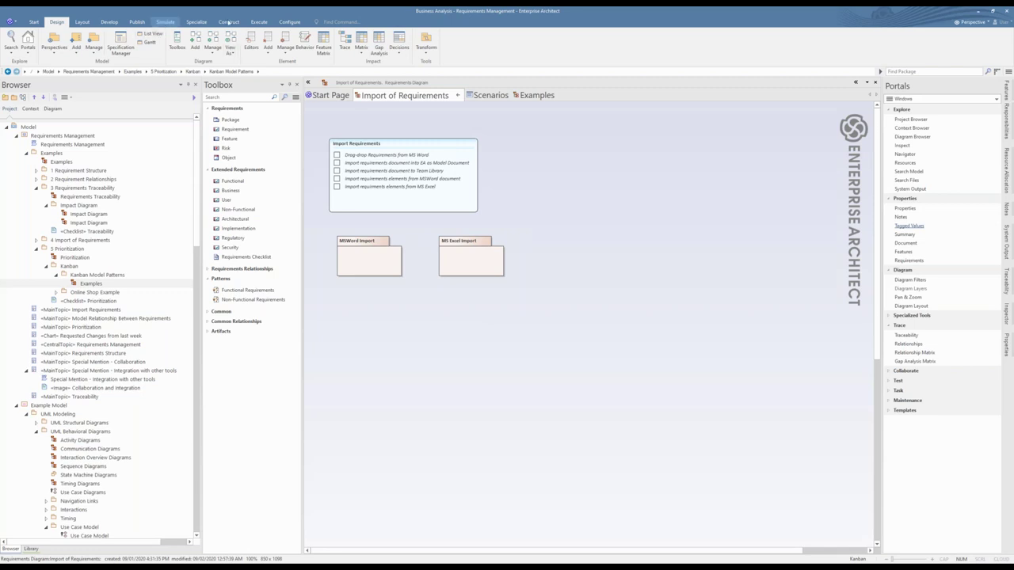
Check which add-ins are available and enabled under Manage Add-Ins
click(198, 22)
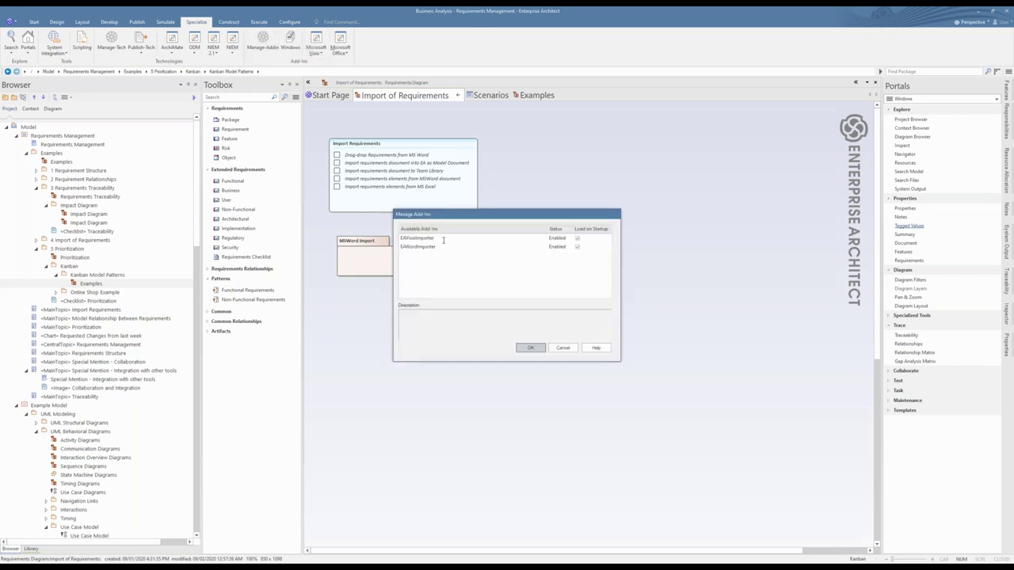
drag(455, 214, 451, 191)
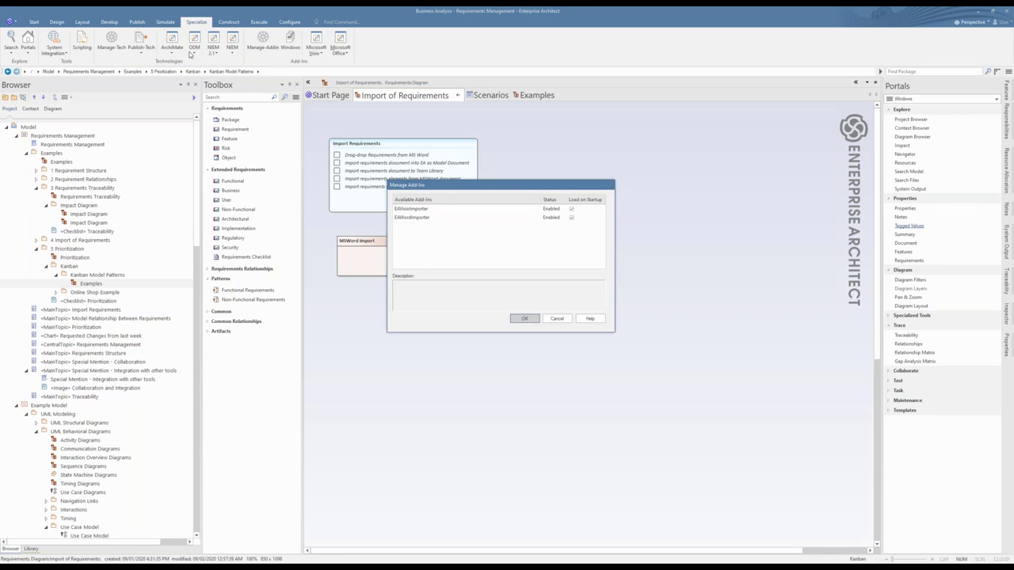
Try to import Visio documents with the Microsoft Visio add-in
click(318, 53)
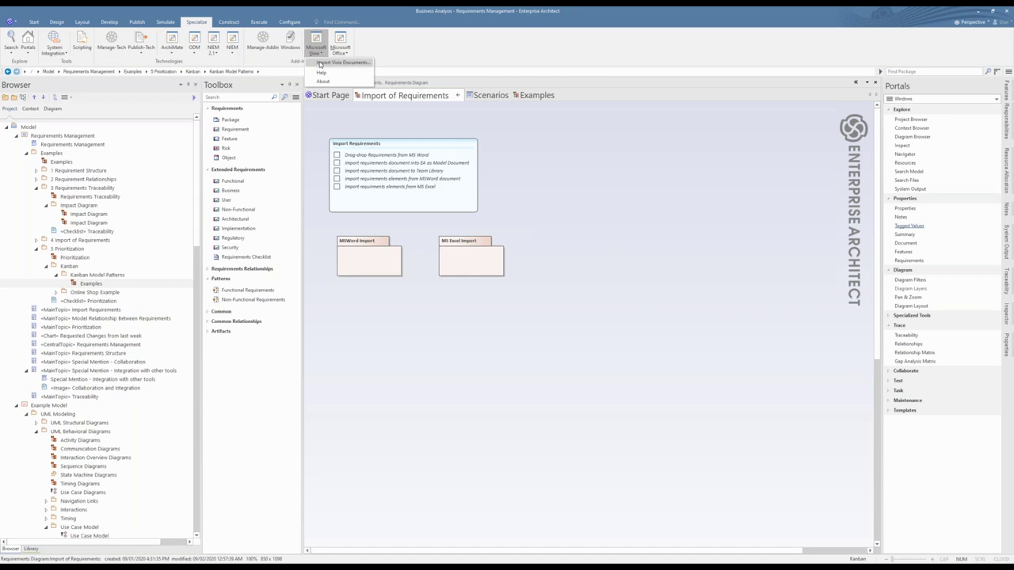
click(320, 64)
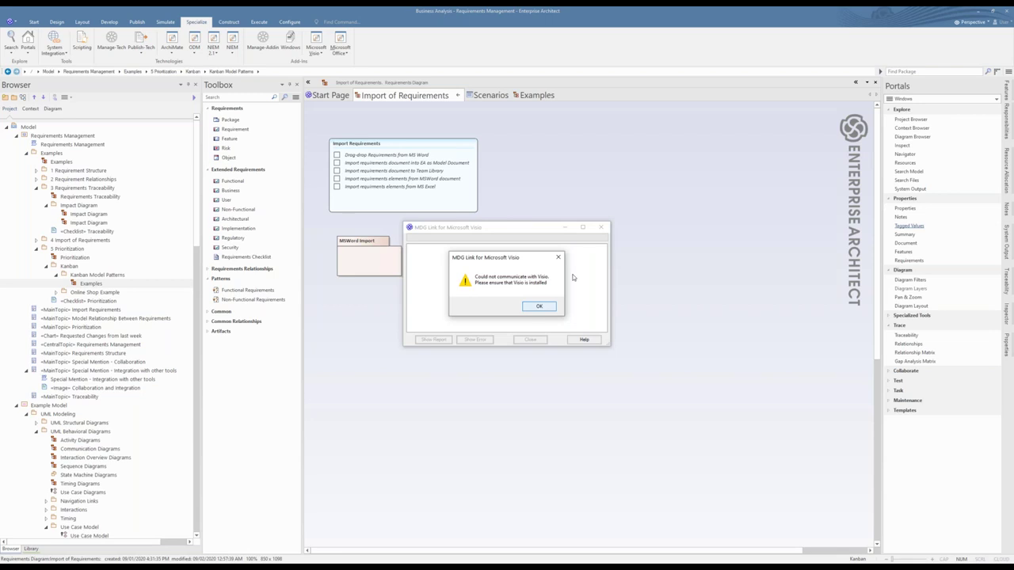
click(538, 306)
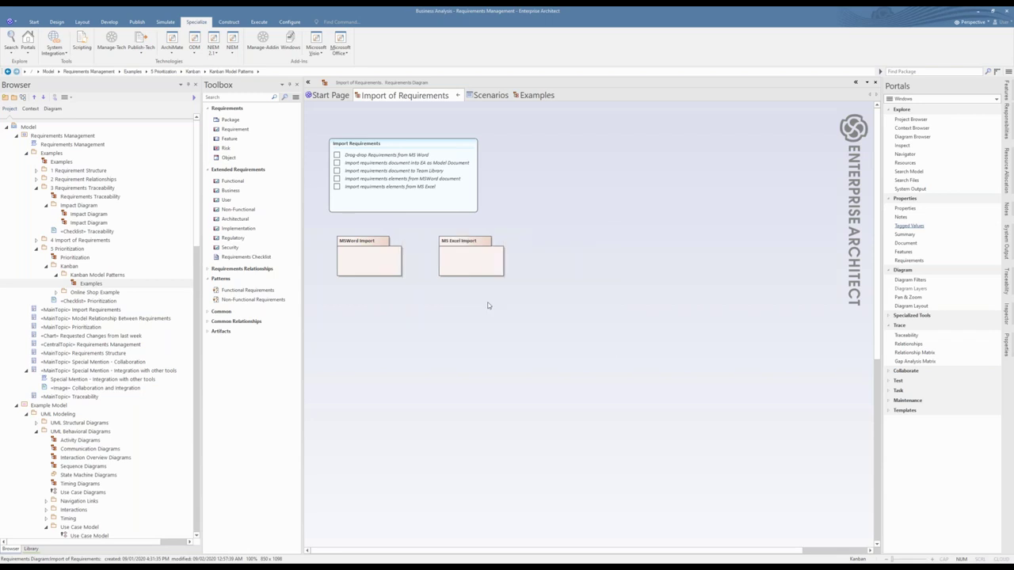
Look through the Word, Excel and SharePoint import and export commands of the Microsoft Office add-in
click(322, 53)
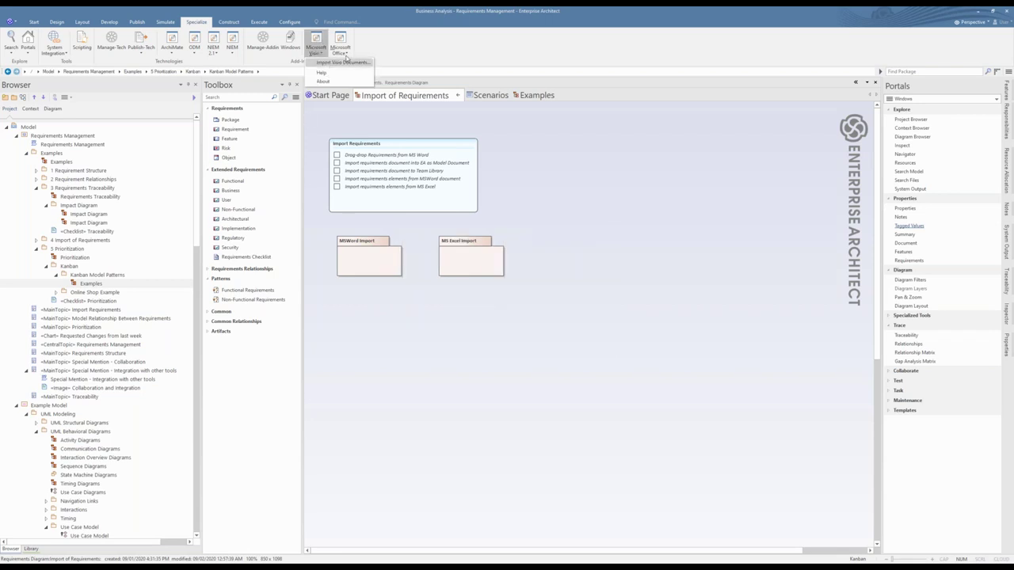
click(346, 52)
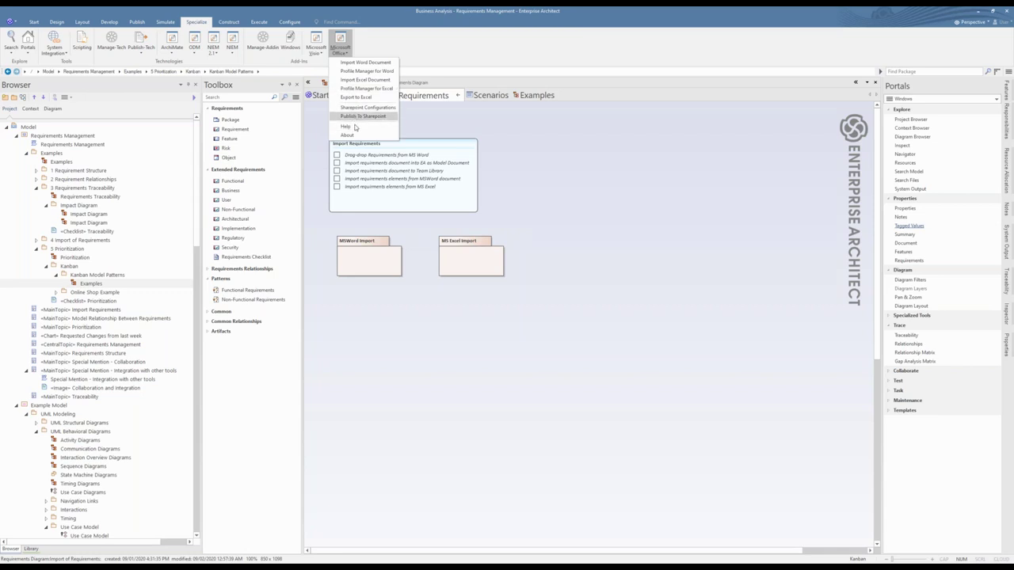
click(518, 183)
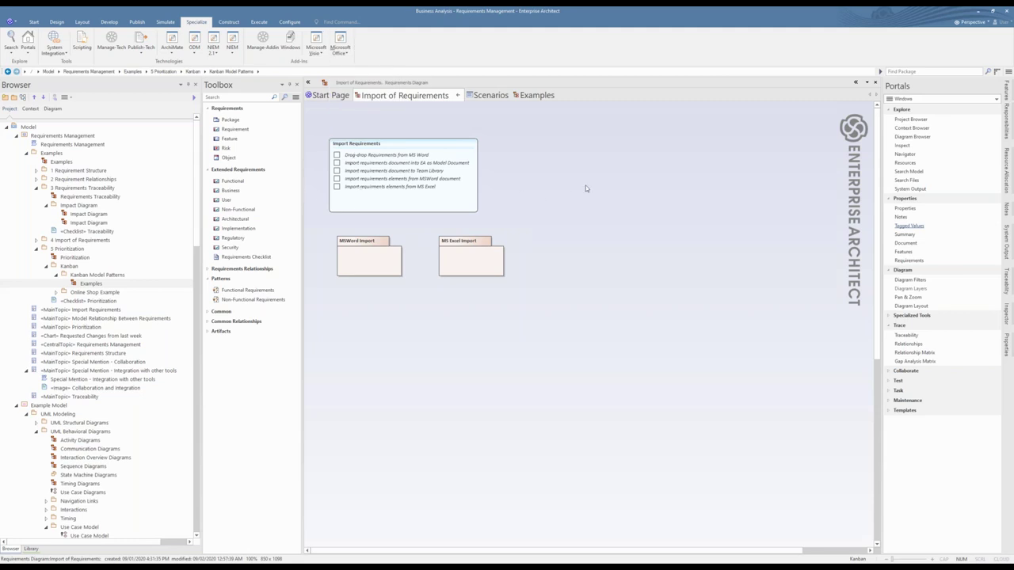
click(338, 50)
click(629, 204)
Return to the Requirements Management mind map, open the Requirement Structure diagram and select the daily sales report requirement
click(457, 95)
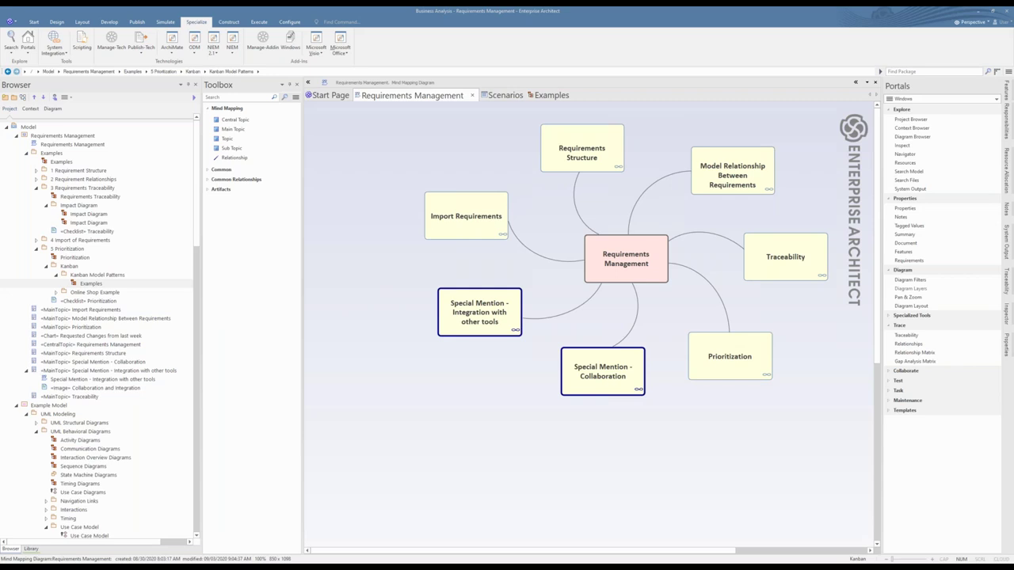
click(561, 151)
double_click(561, 152)
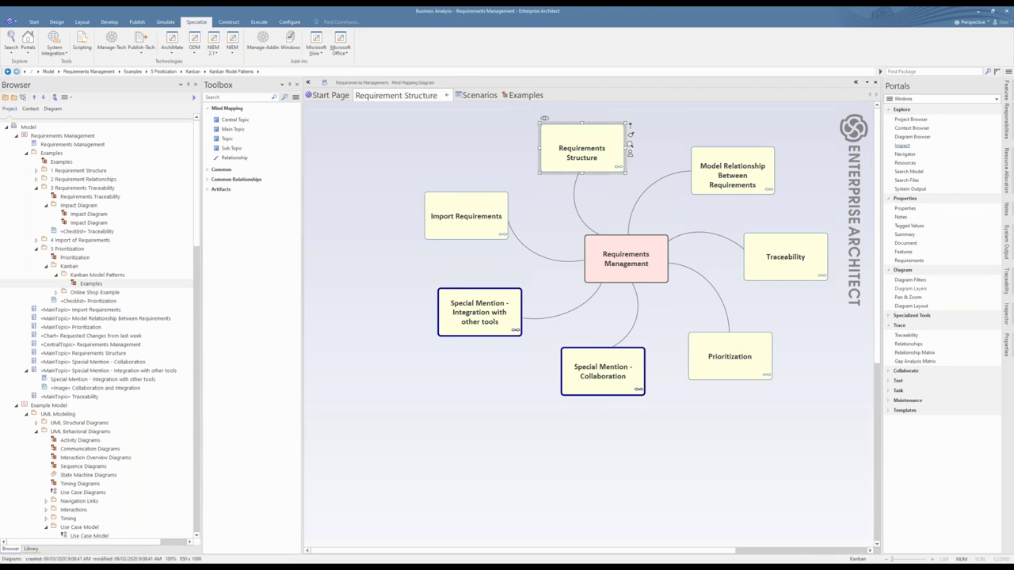
click(586, 382)
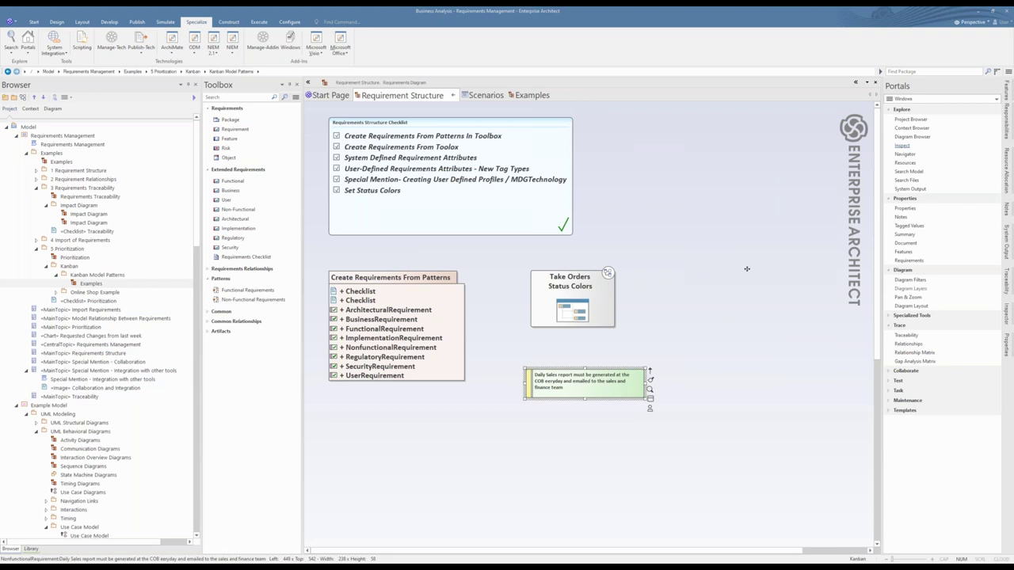
Examine the advanced properties and EAREQ tagged values of the daily sales report requirement, leaving them unmodified
key(alt+Return)
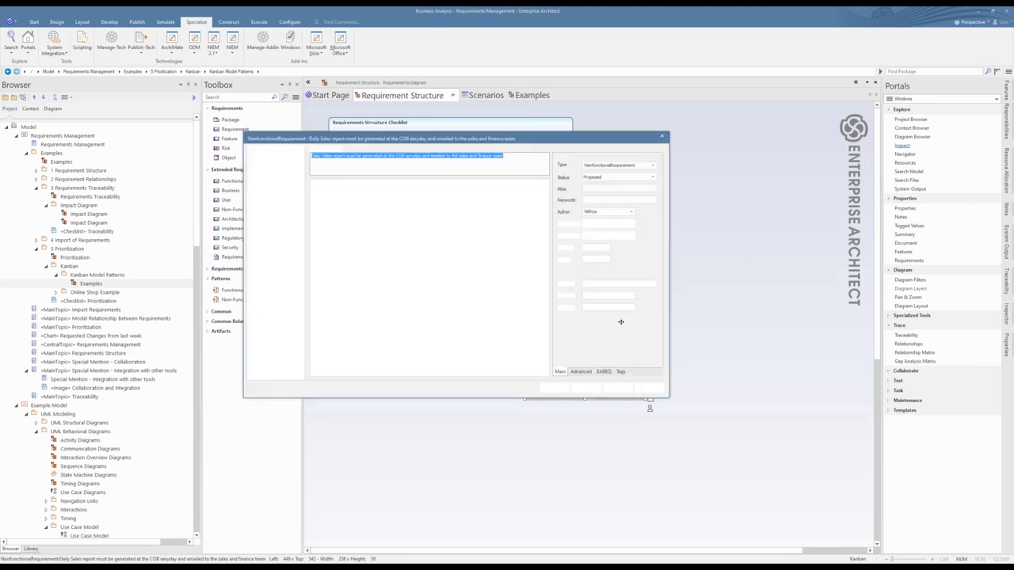
click(582, 370)
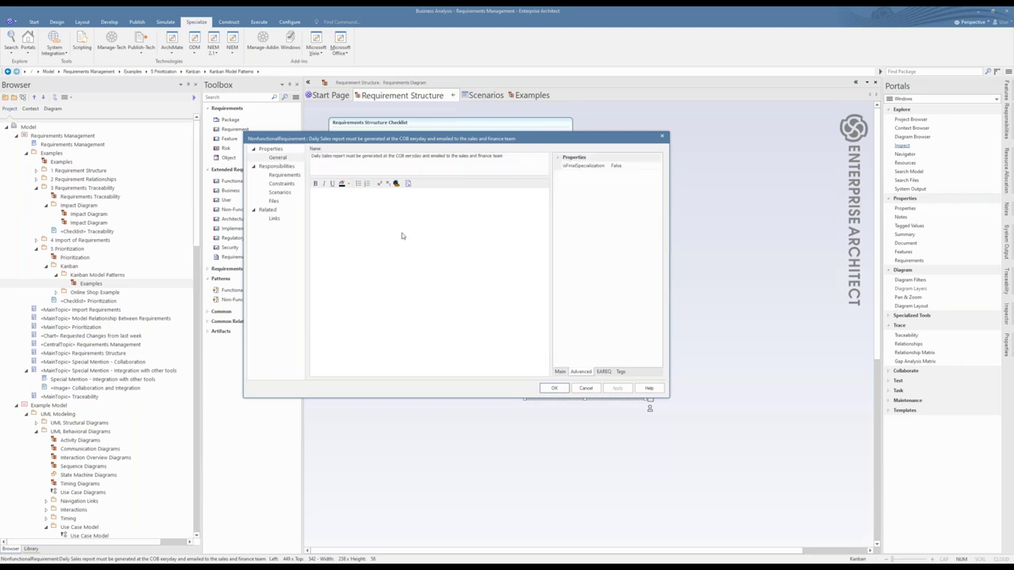
click(604, 372)
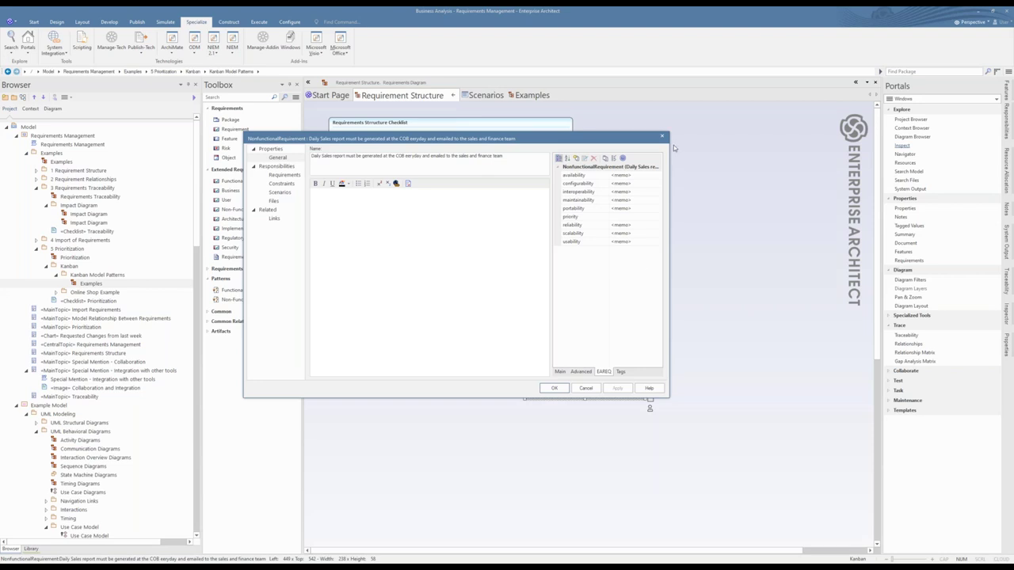
click(586, 388)
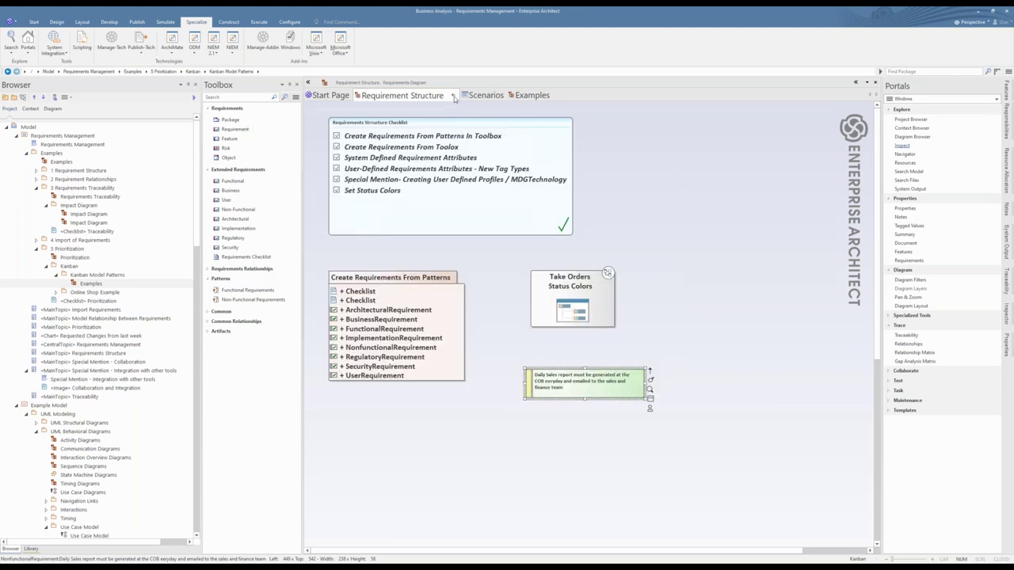
Return to the Requirements Management mind map, then open the Functional Requirements Dashboard Priority diagram and Manage Inventory's Specification Manager diagram
click(622, 203)
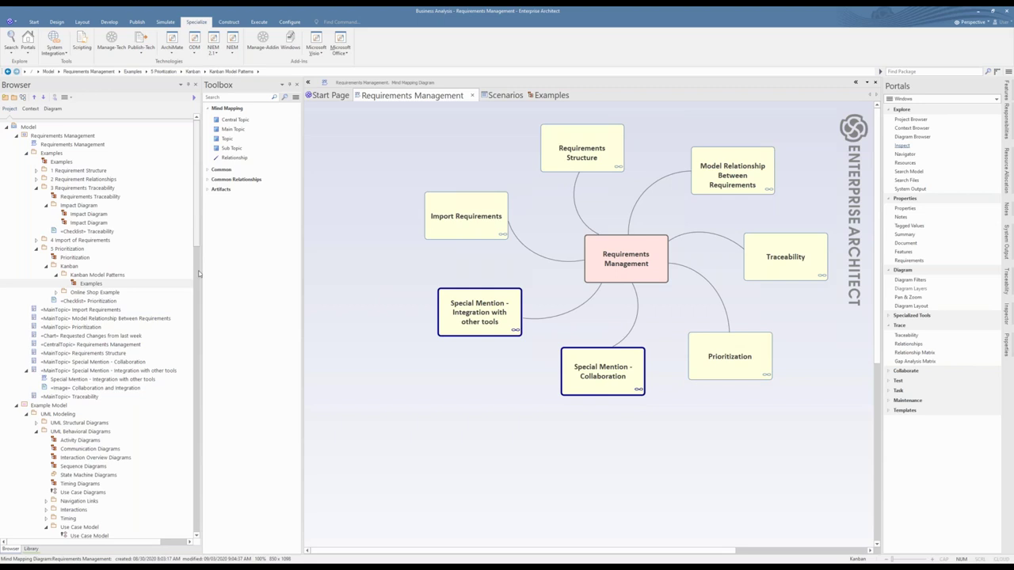
scroll(199, 273, down, 15)
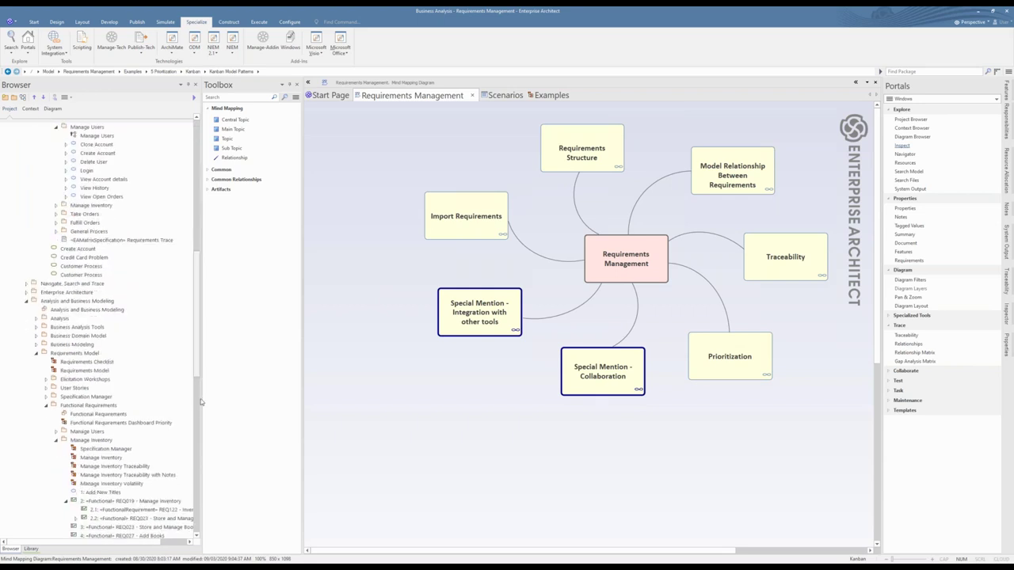
double_click(81, 336)
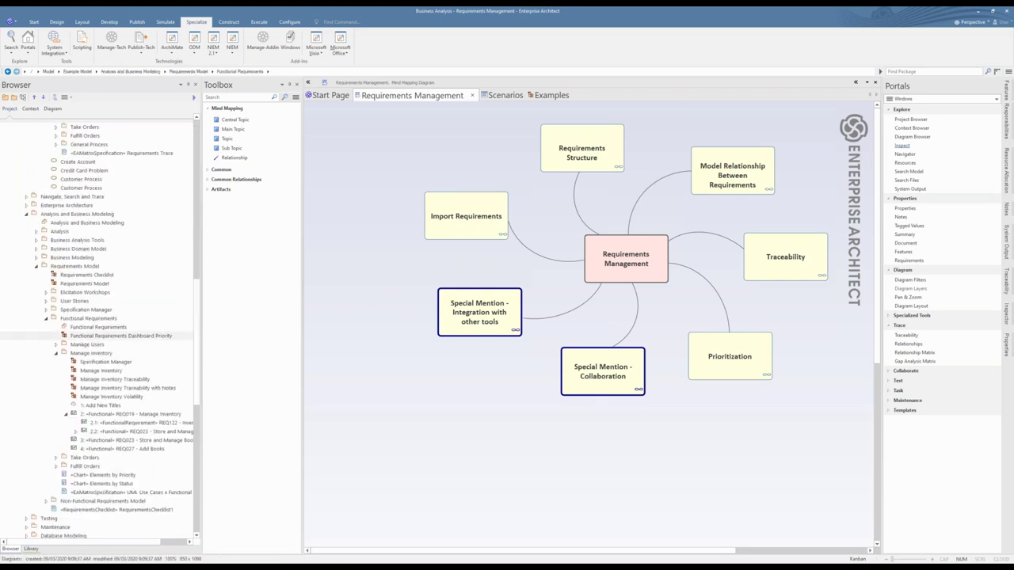
double_click(89, 362)
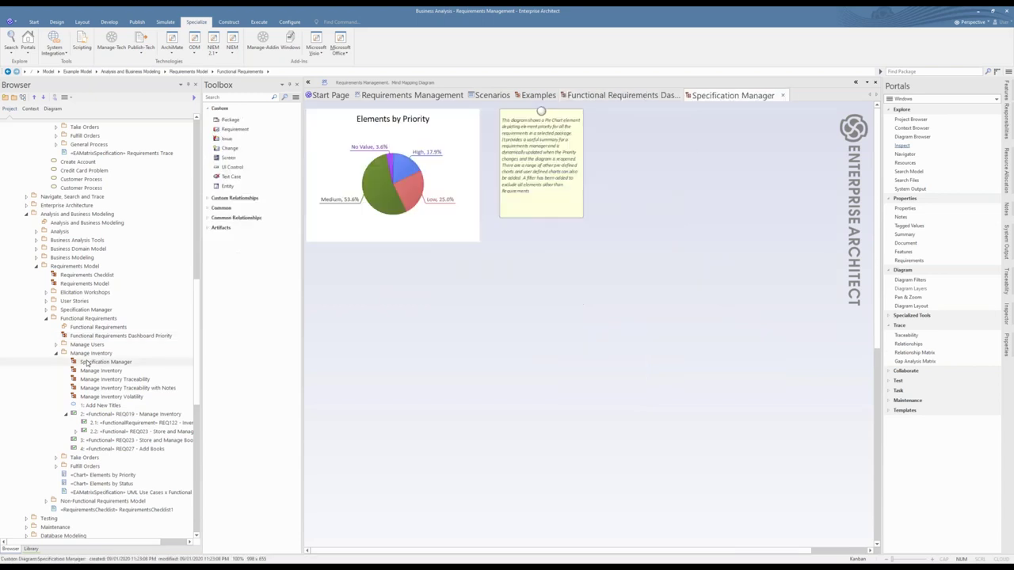